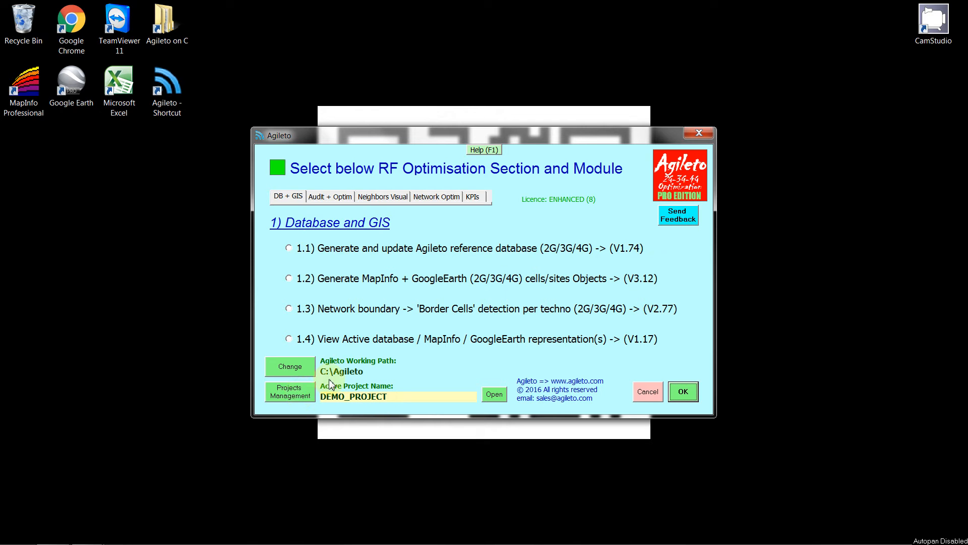
Open the active project's folder and open the DEMO_KPIs.xls workbook from its KPIs subfolder.
mouse_move(323, 374)
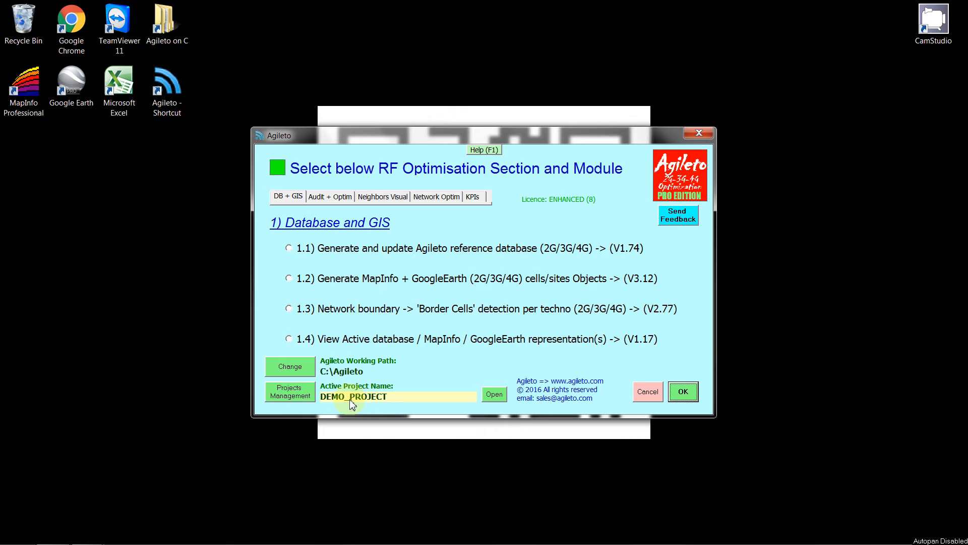
click(501, 397)
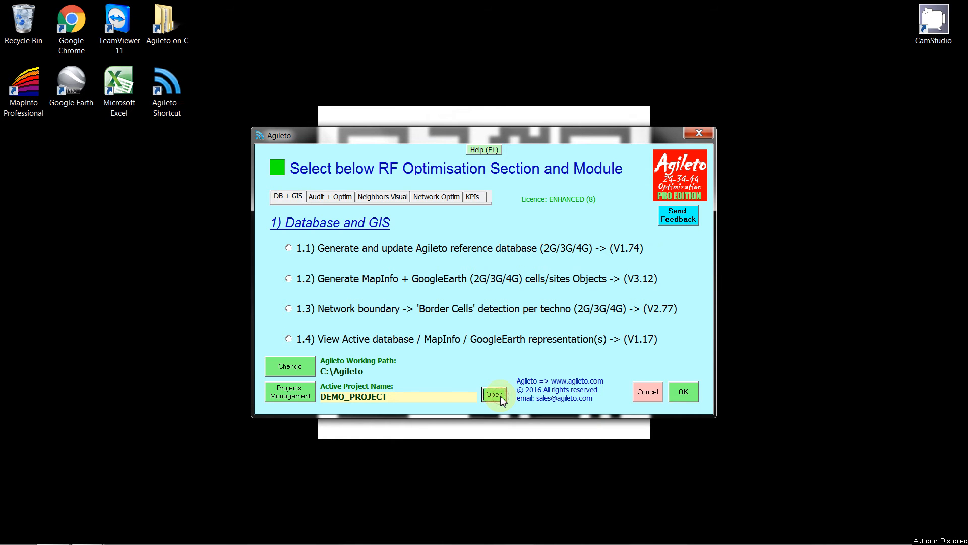
click(283, 404)
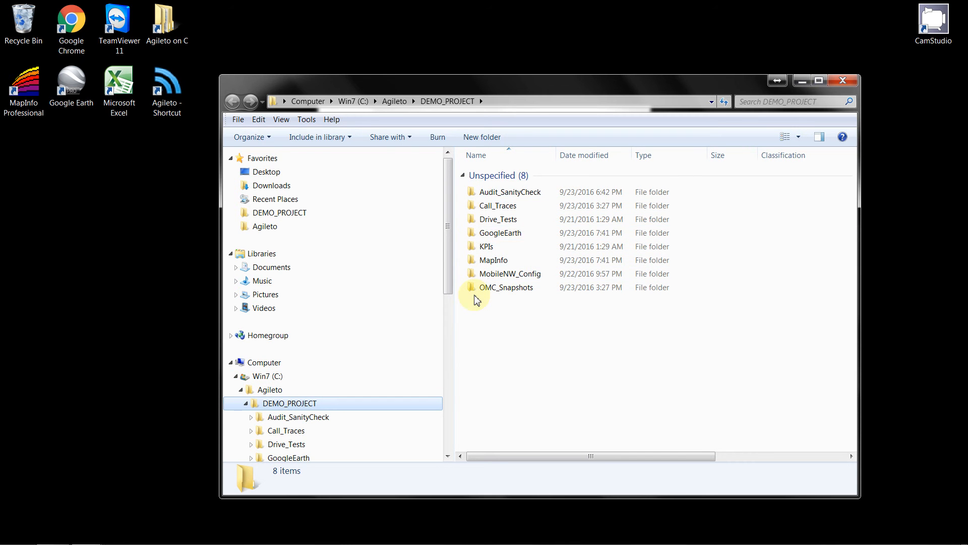
click(479, 252)
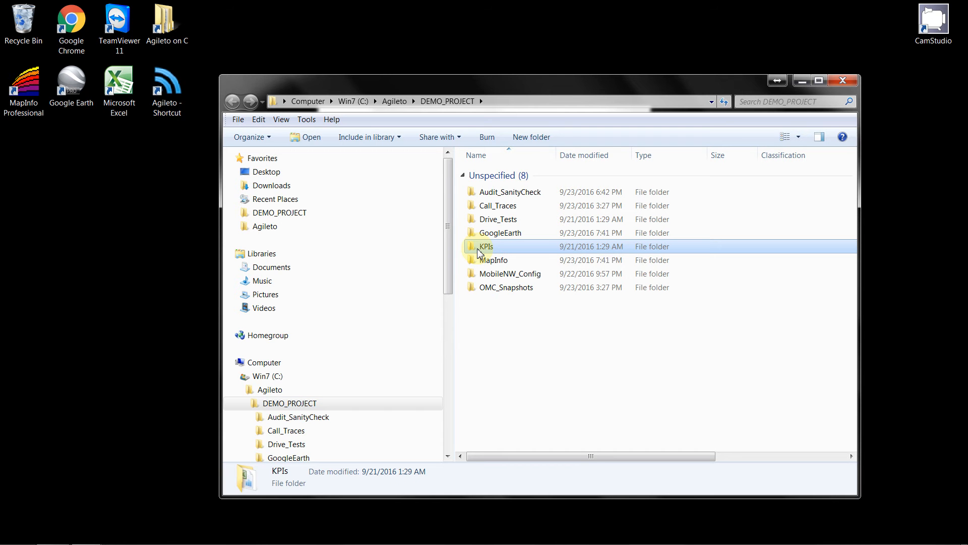
double_click(480, 252)
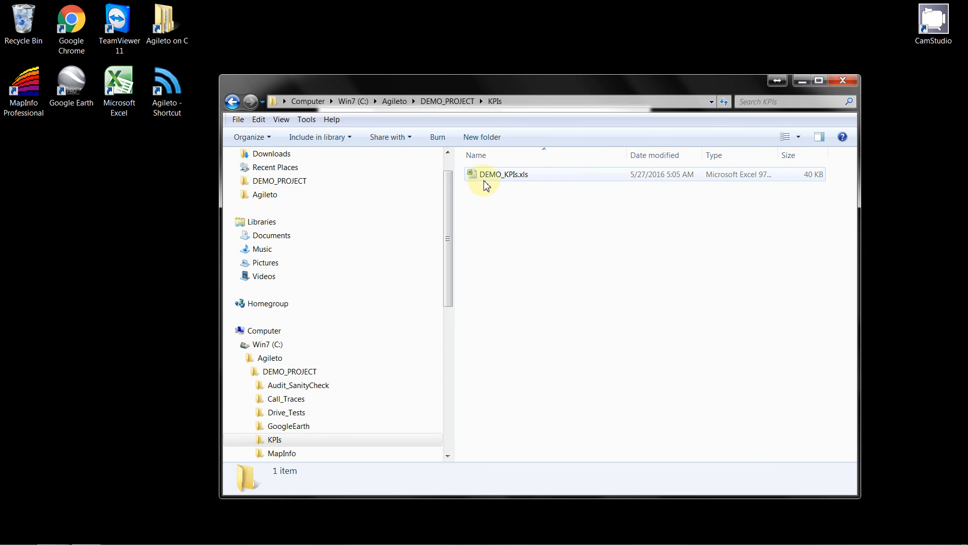
click(483, 179)
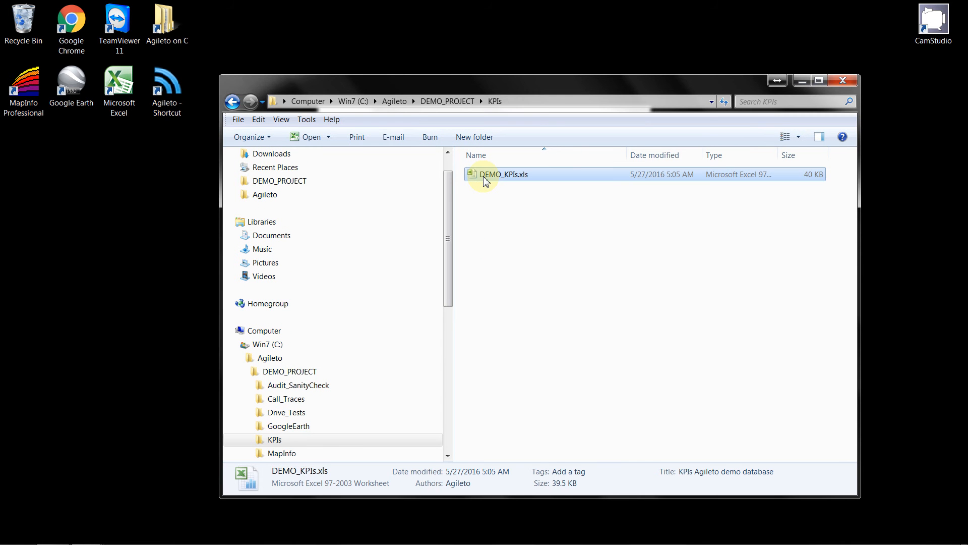
double_click(484, 177)
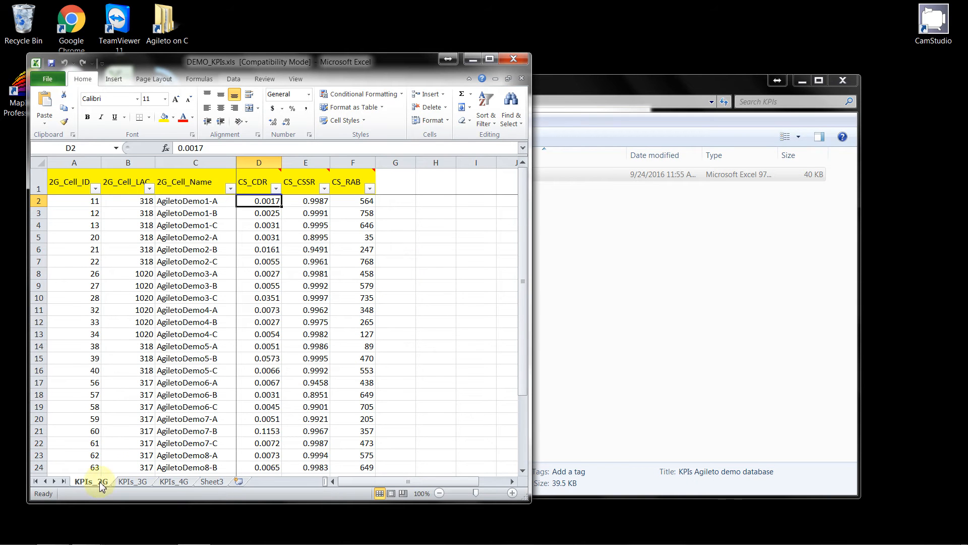
Review the KPIs_3G and KPIs_4G sheets and the CDR, CSSR and RAB header comments, and close the workbook.
click(132, 483)
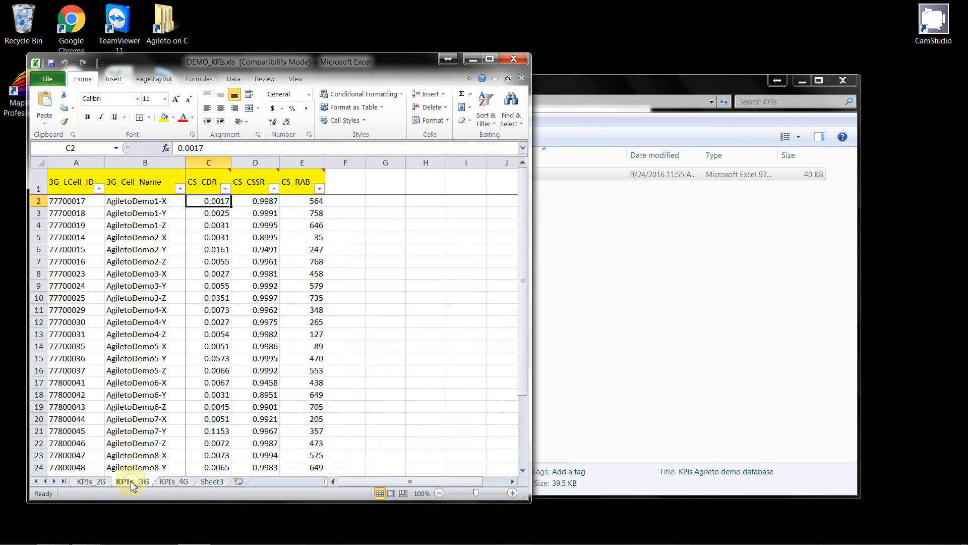
click(174, 483)
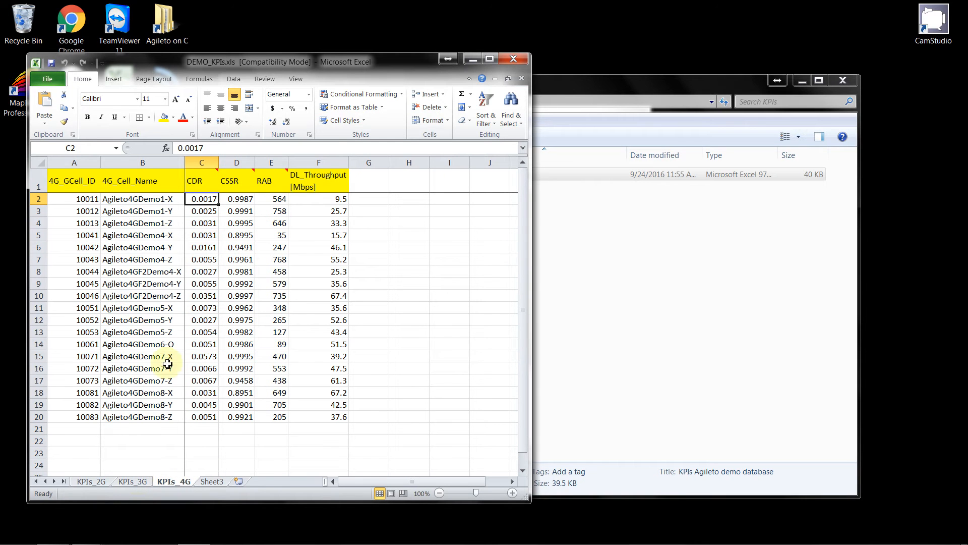
mouse_move(198, 182)
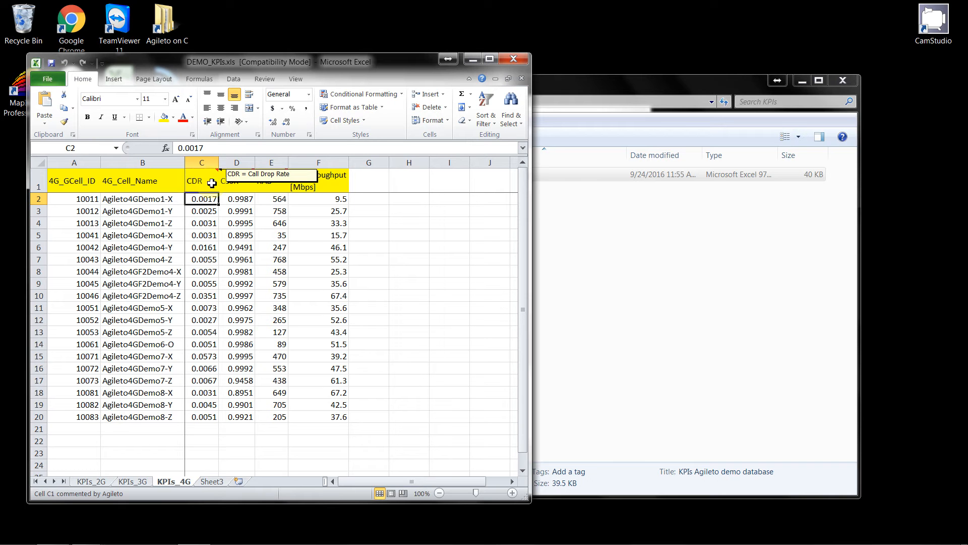
mouse_move(239, 185)
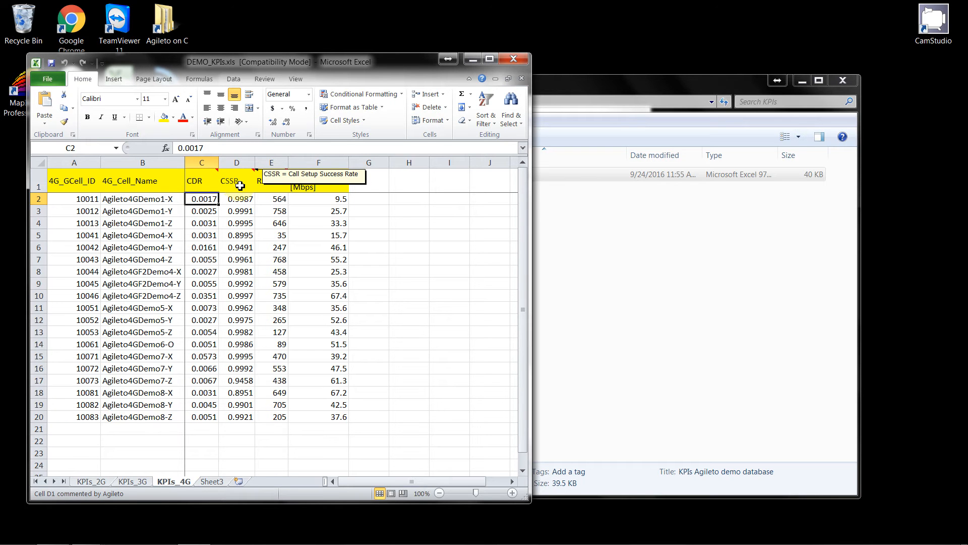
mouse_move(273, 184)
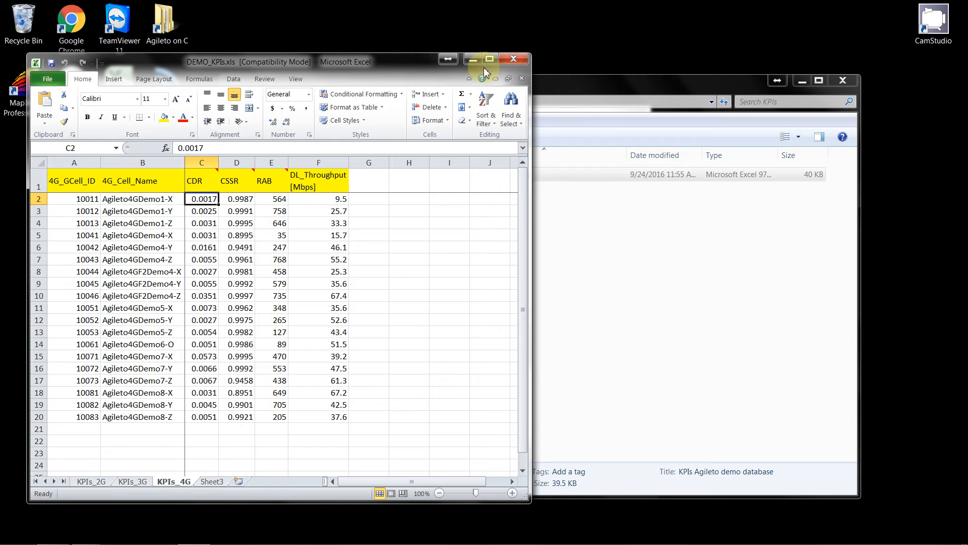
click(514, 59)
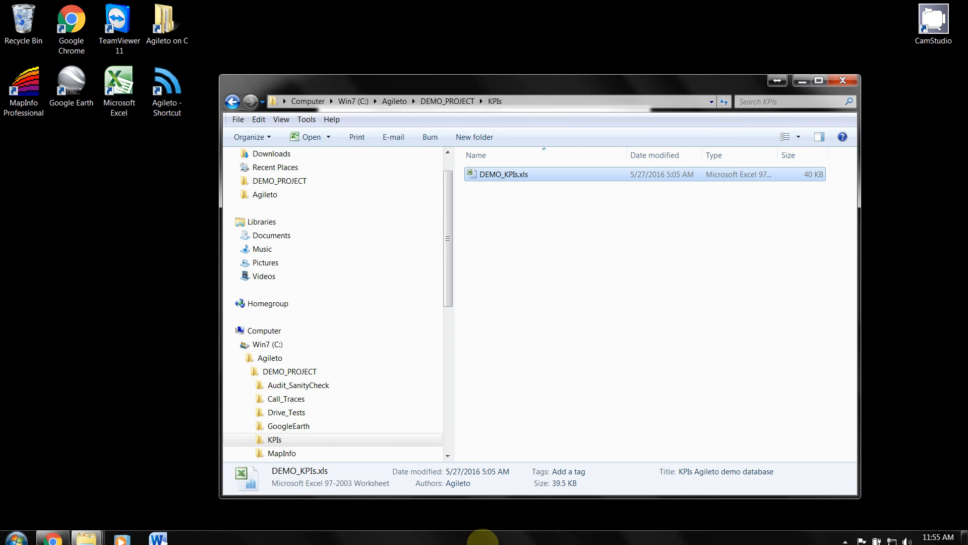
Switch back to Agileto and launch module 5.1, which generates MapInfo and GoogleEarth cell objects based on KPI values.
double_click(176, 110)
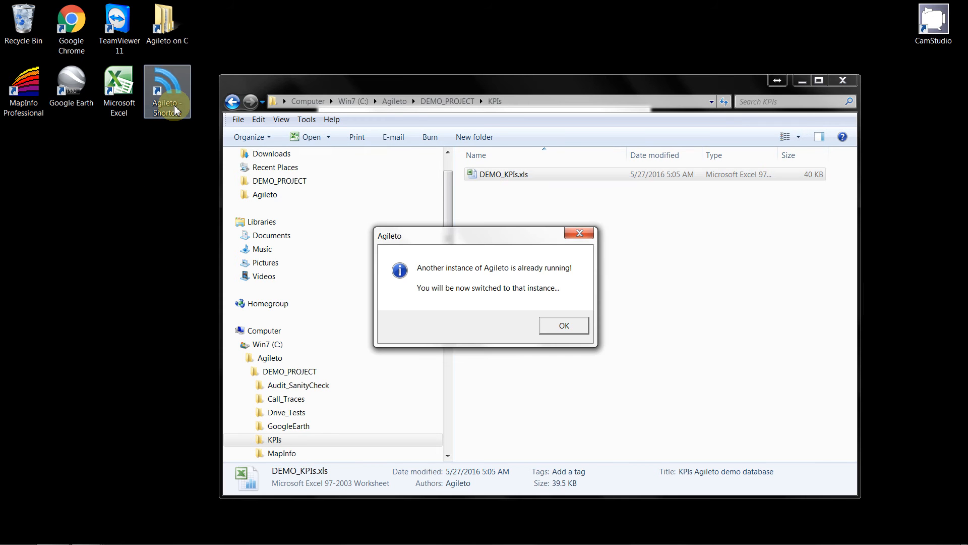
click(587, 330)
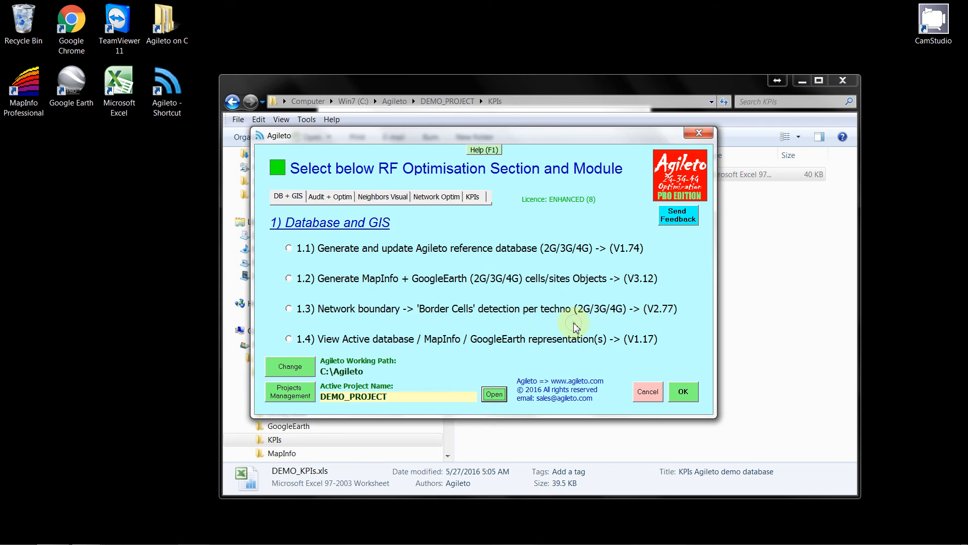
click(479, 198)
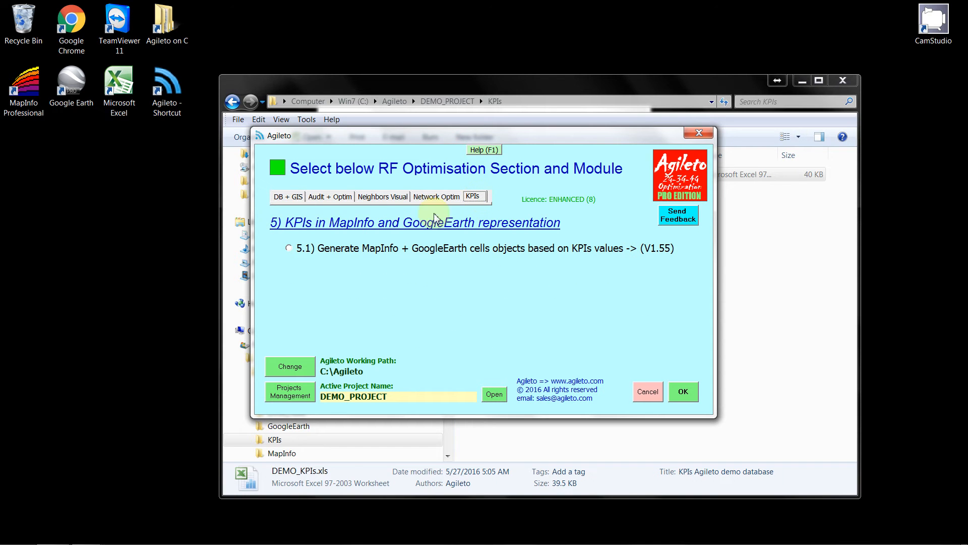
click(292, 249)
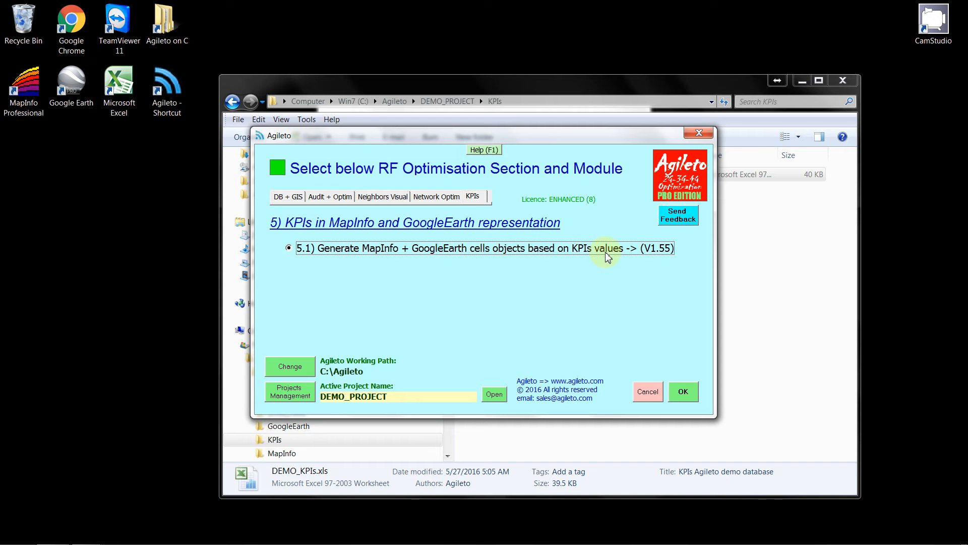
click(686, 398)
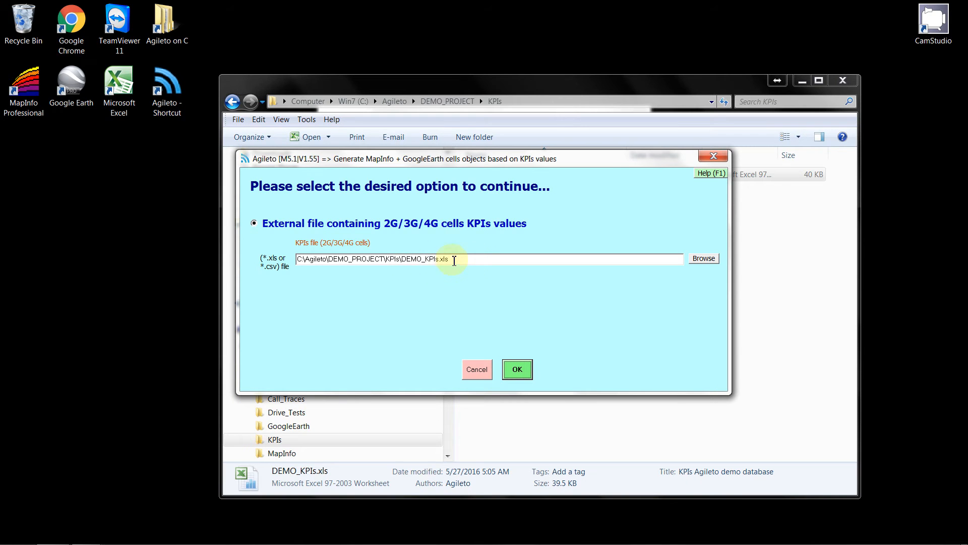
Choose DEMO_KPIs.xls from the project's KPIs folder as the external KPI file and continue to the customisation form.
click(703, 258)
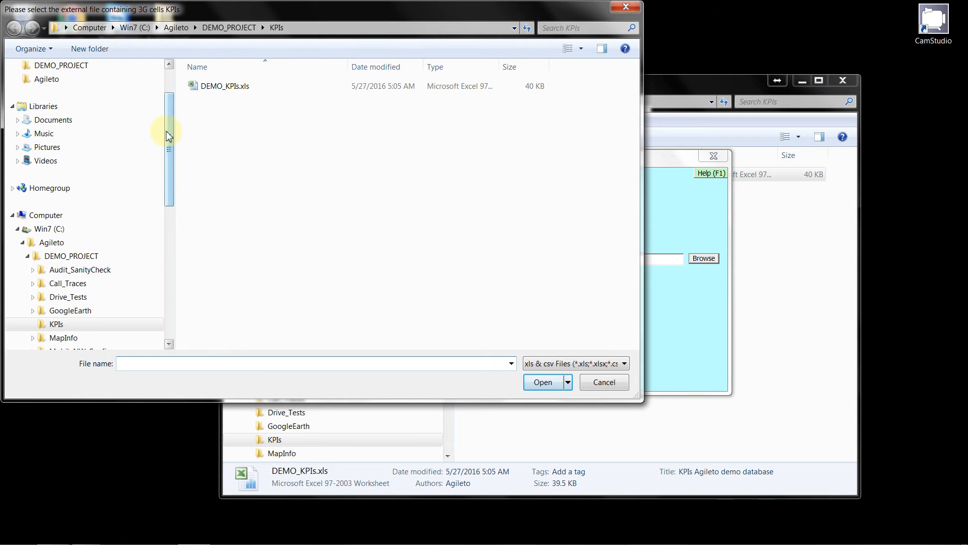
double_click(219, 89)
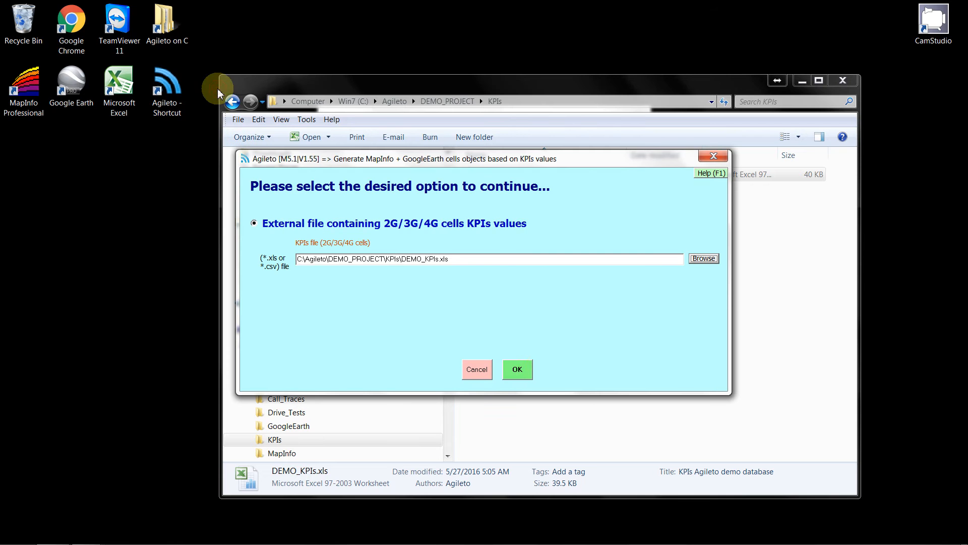
click(517, 369)
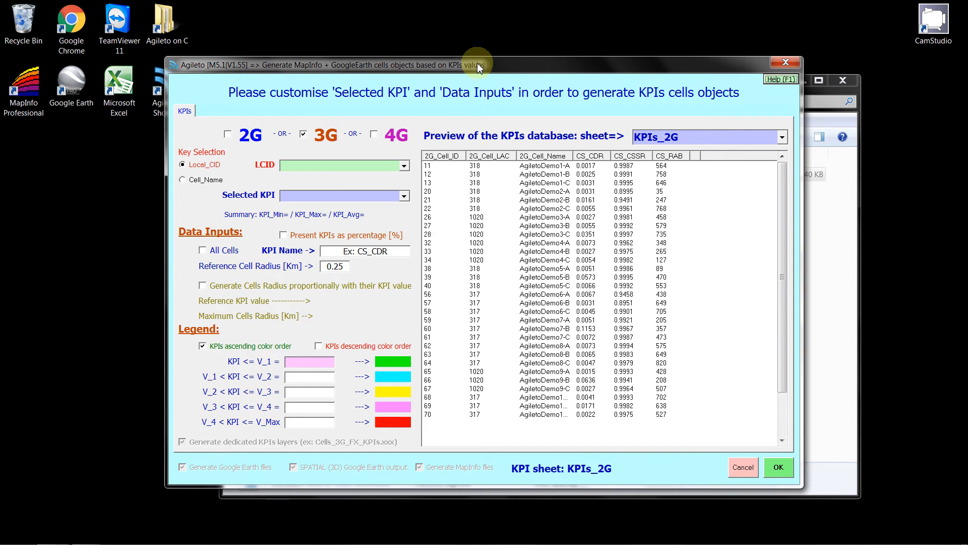
Try the 2G, 3G and 4G technology options in turn to compare their key fields.
drag(469, 67, 471, 63)
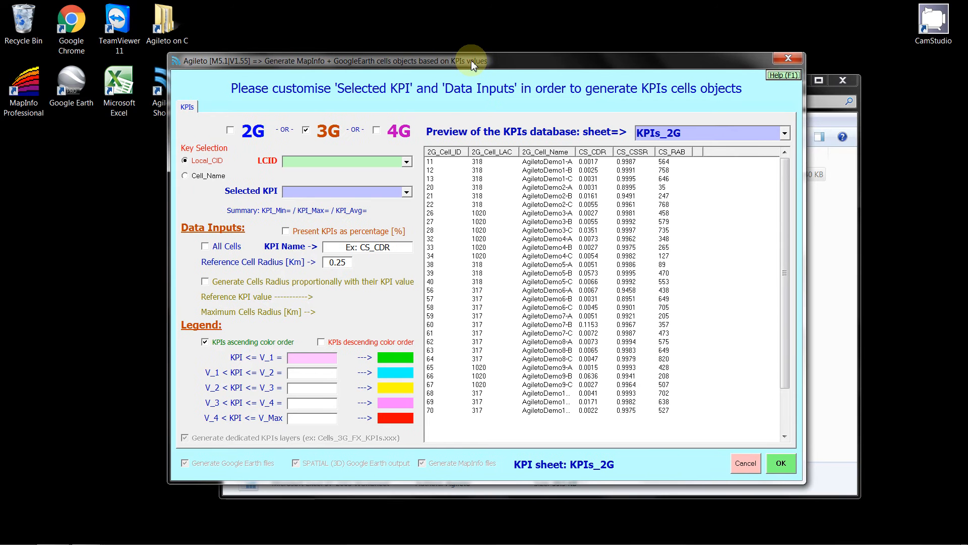
click(232, 132)
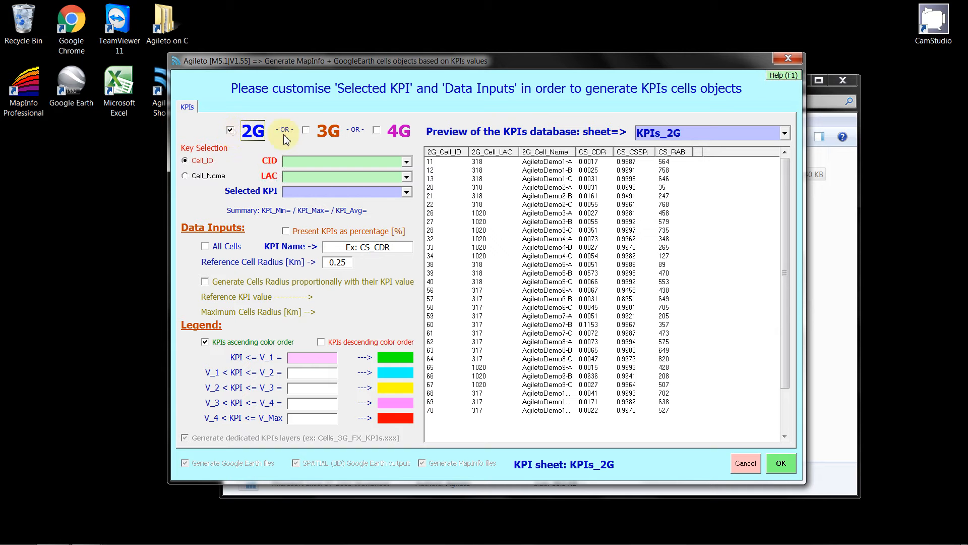
click(322, 131)
click(396, 132)
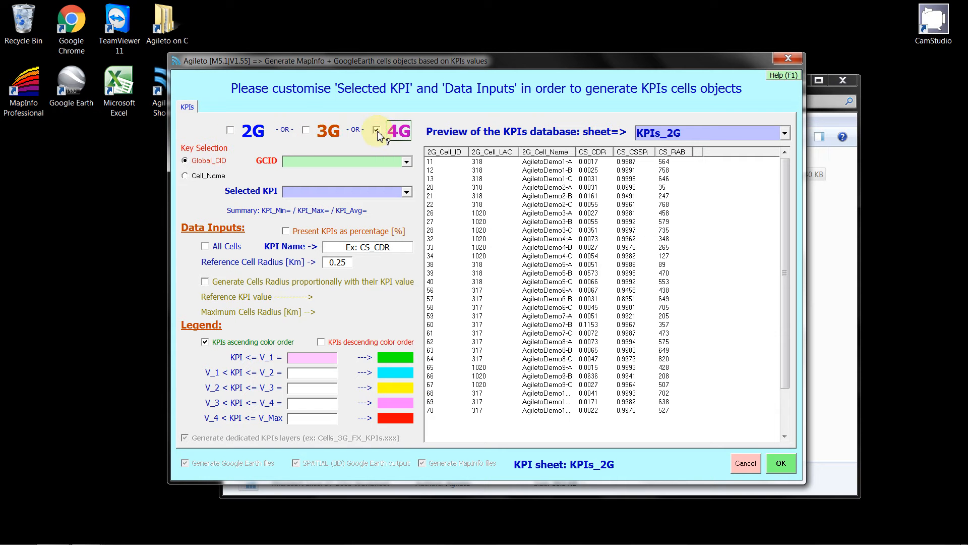
click(307, 132)
click(248, 130)
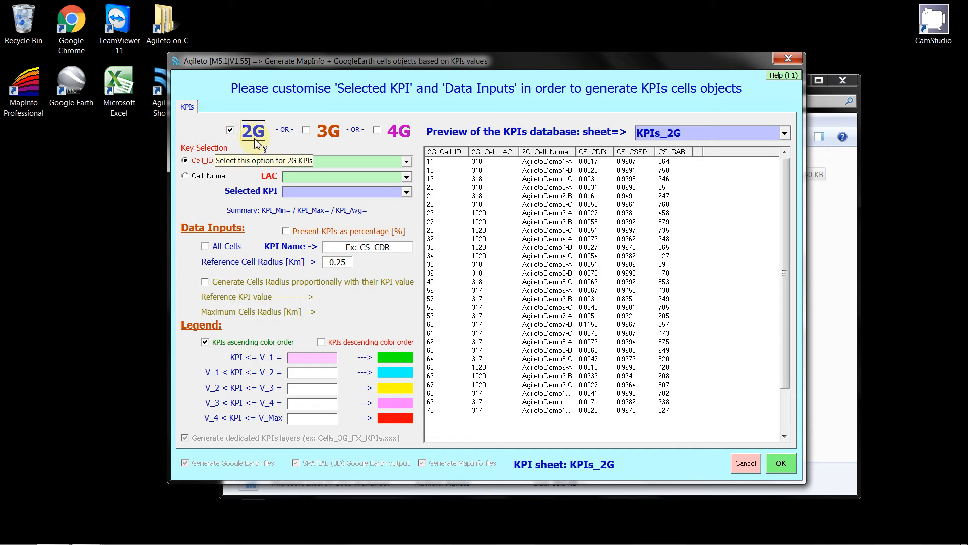
click(306, 132)
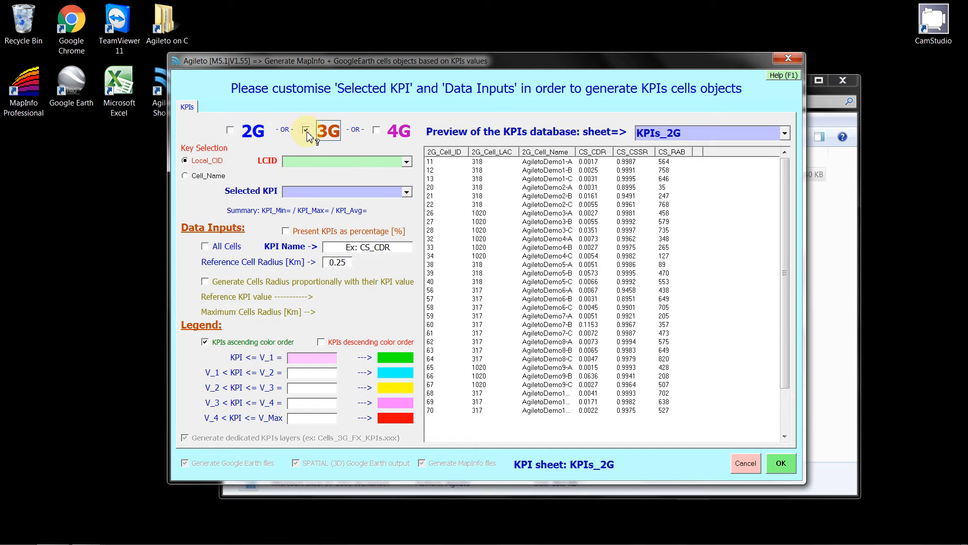
click(379, 132)
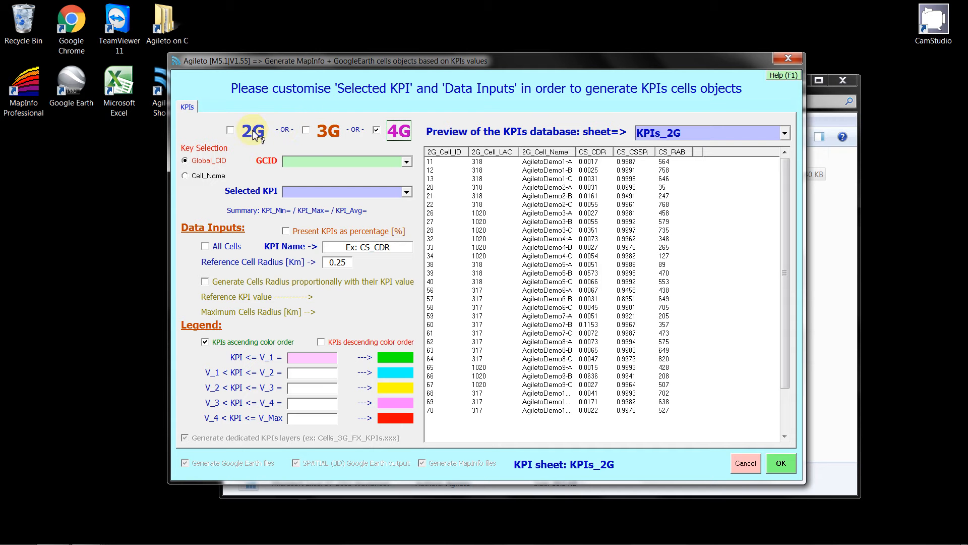
Set the technology to 2G and choose KPIs_2G as the KPI database sheet.
click(231, 131)
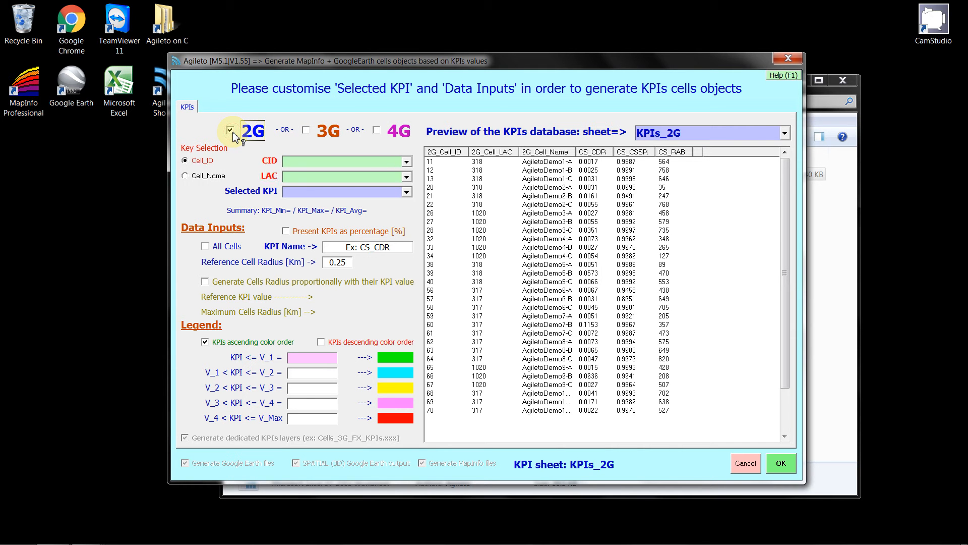
click(785, 135)
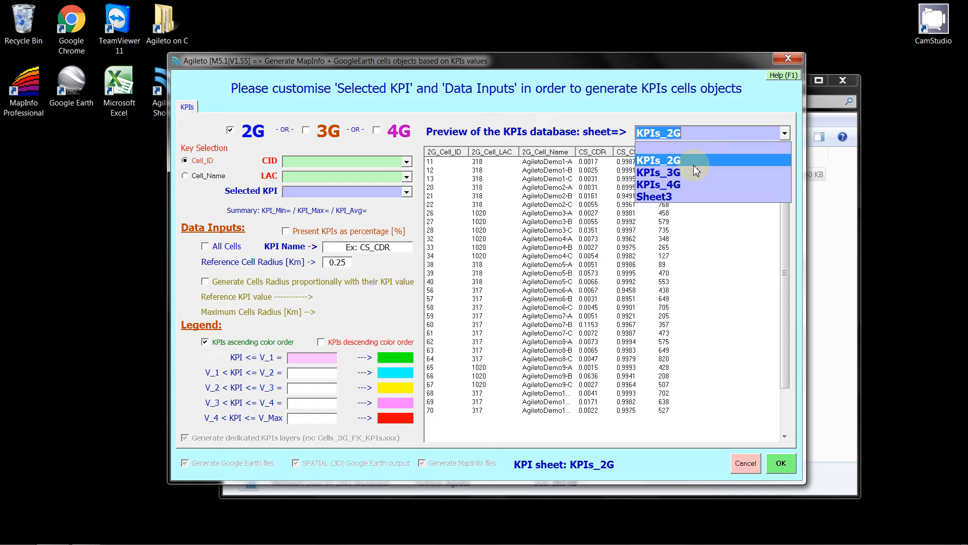
click(662, 161)
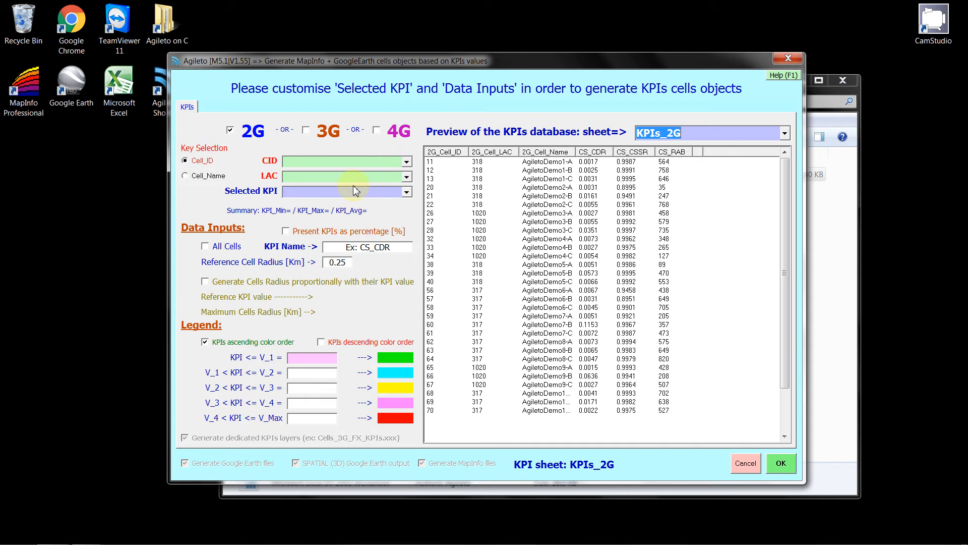
Set the key selection to Cell_Name instead of Cell_ID and map it to the 2G_Cell_Name column.
click(191, 178)
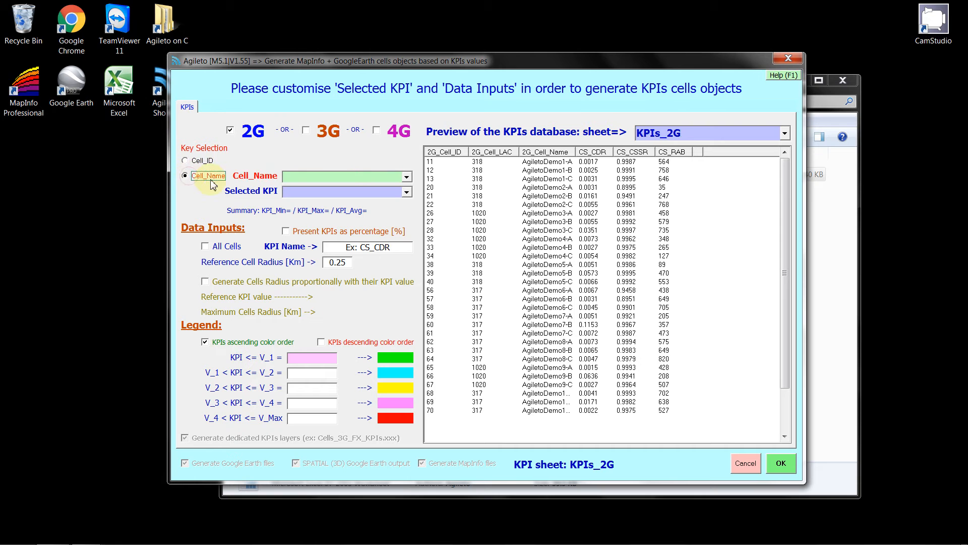
click(195, 161)
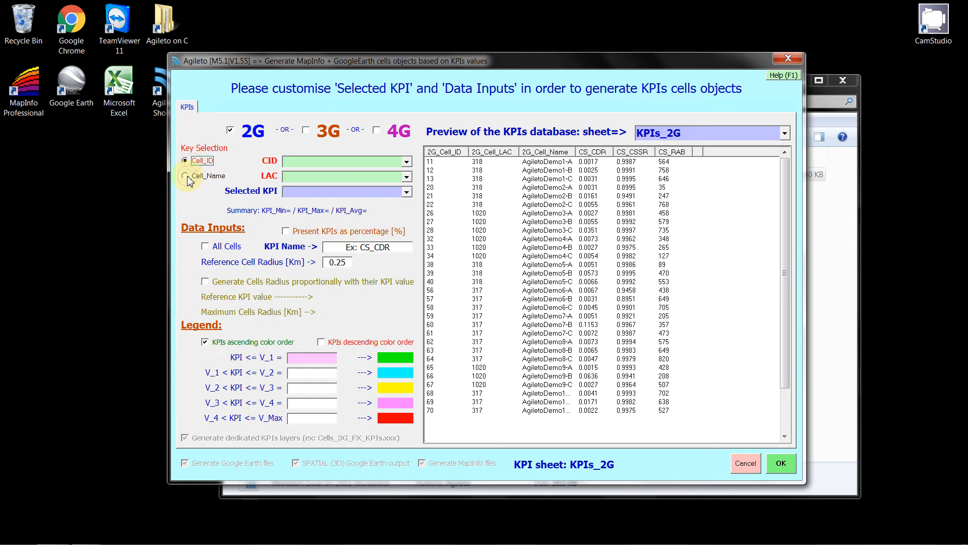
click(188, 177)
click(187, 162)
click(187, 177)
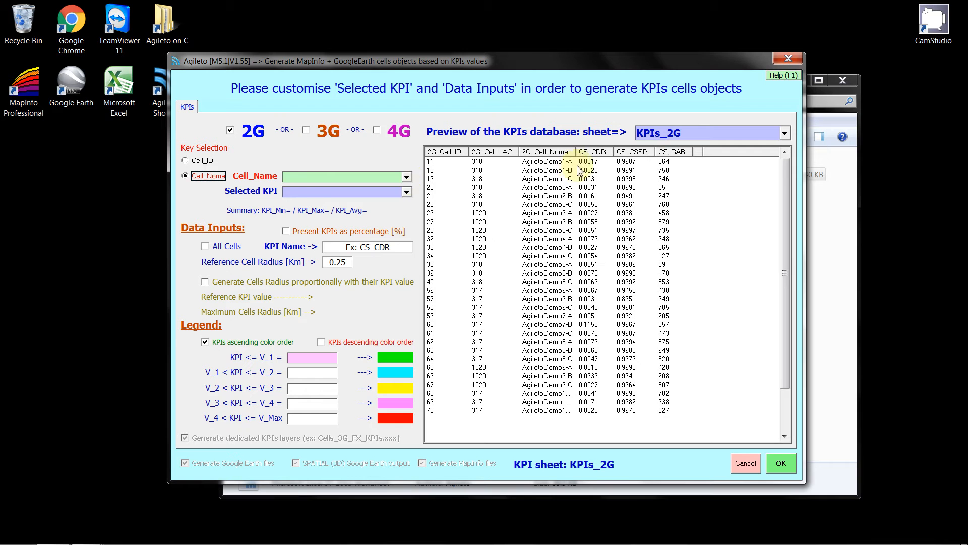
click(408, 178)
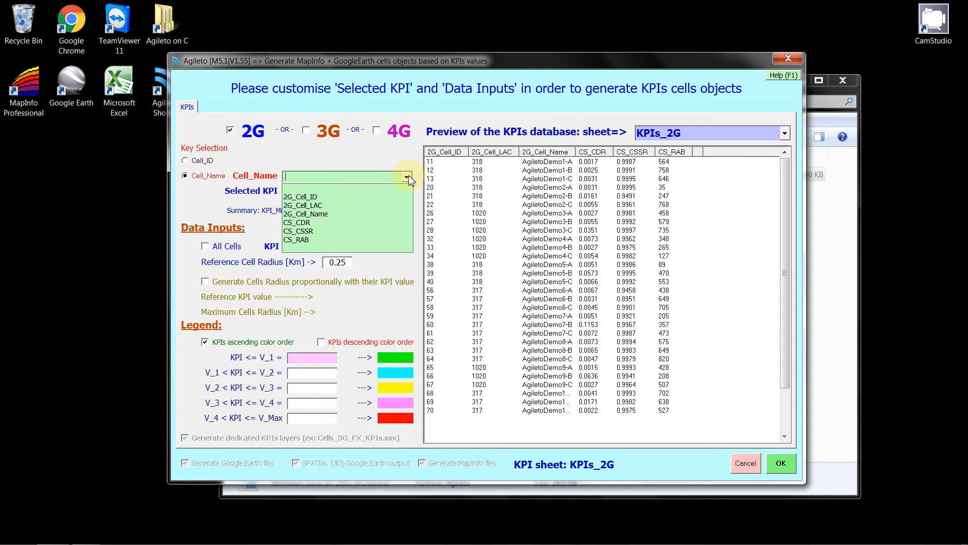
click(377, 212)
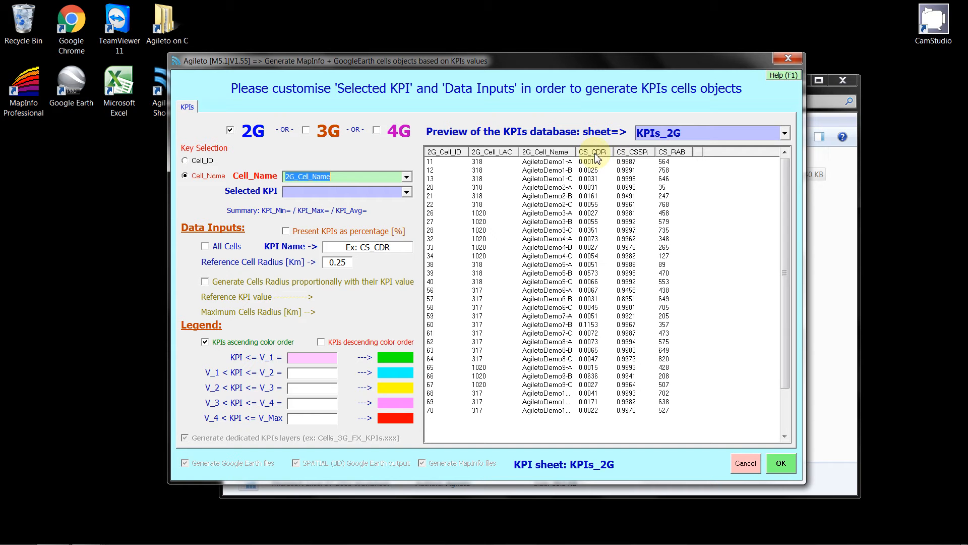
Select CS_CDR as the KPI, presented as a percentage, and set its KPI name to CDR.
click(406, 192)
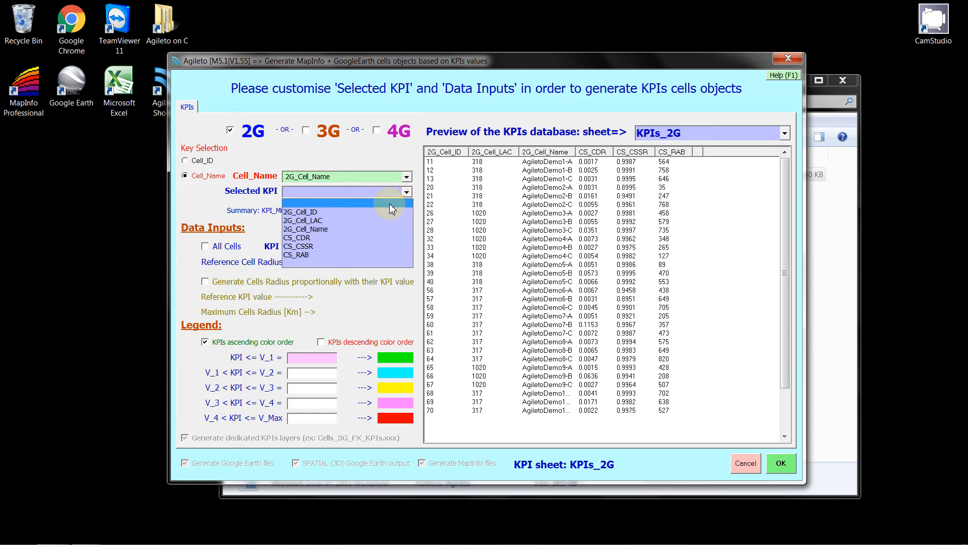
click(366, 237)
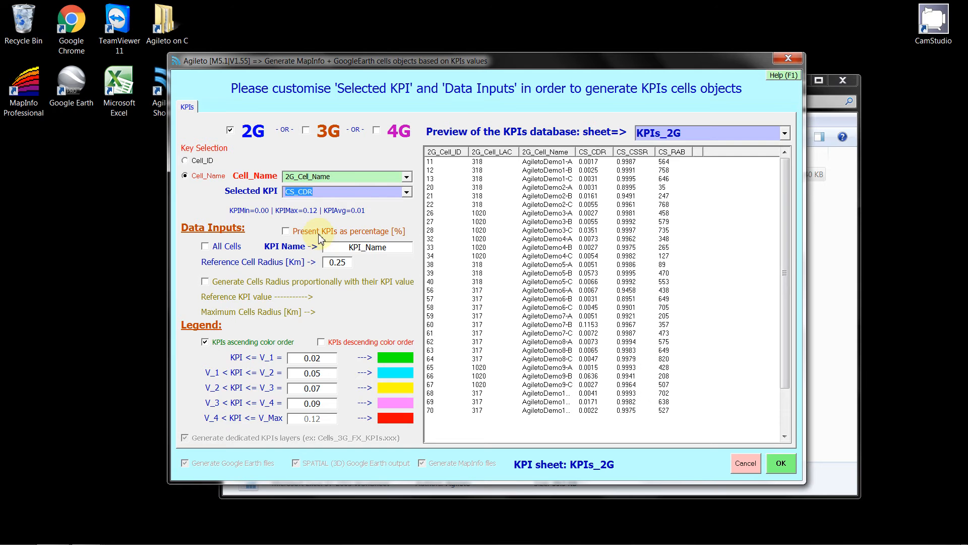
click(286, 232)
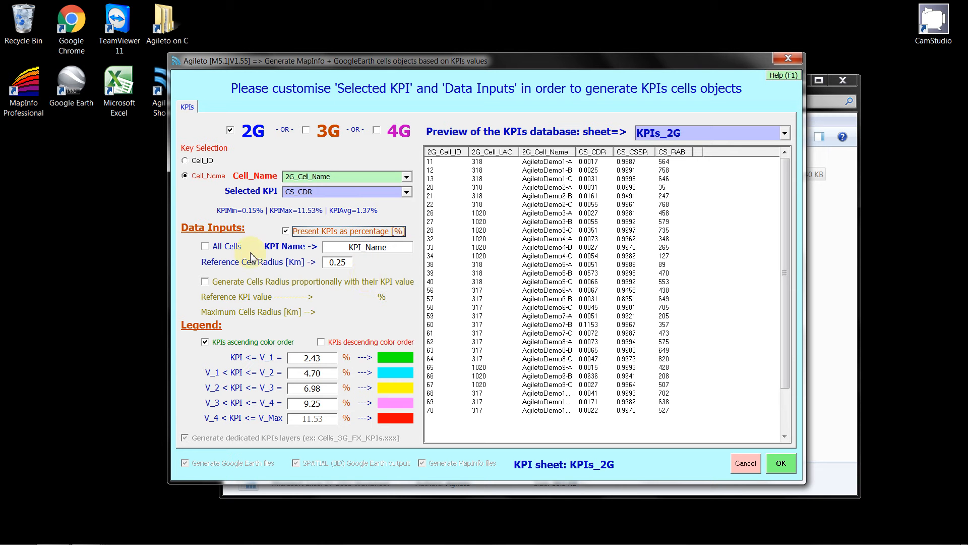
click(394, 247)
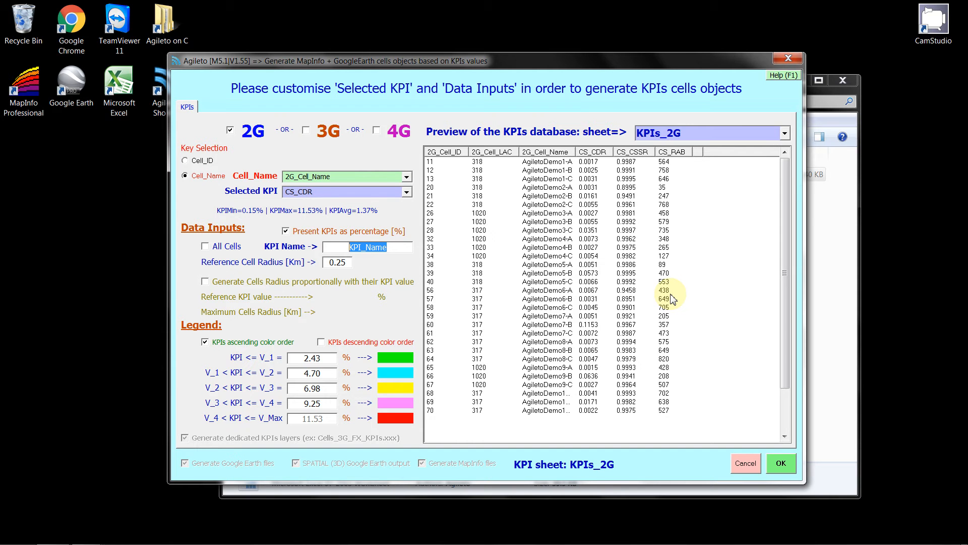
text(CDR)
click(350, 262)
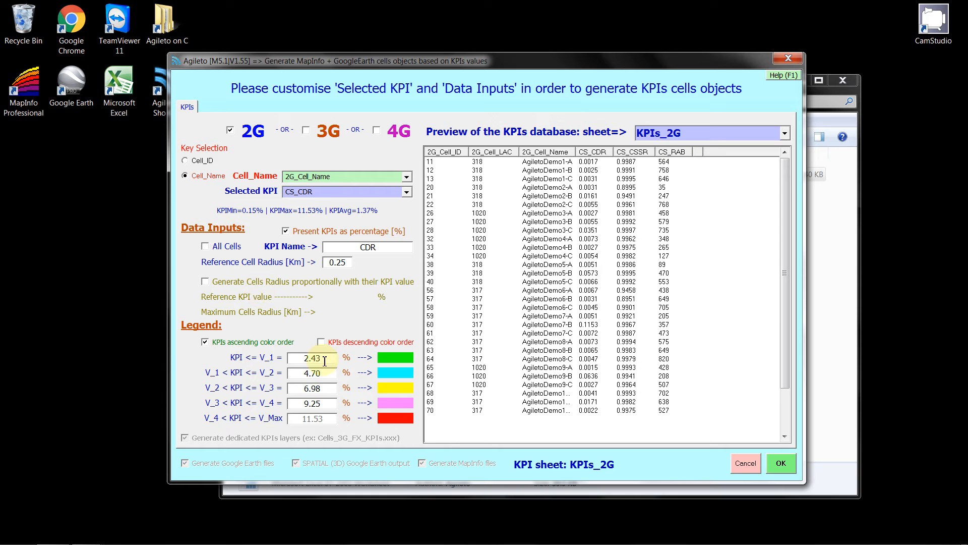
Set the legend thresholds V_1 to V_4 to 0.5, 1, 2 and 5 percent.
drag(324, 361, 297, 360)
text(0.5)
drag(328, 374, 296, 377)
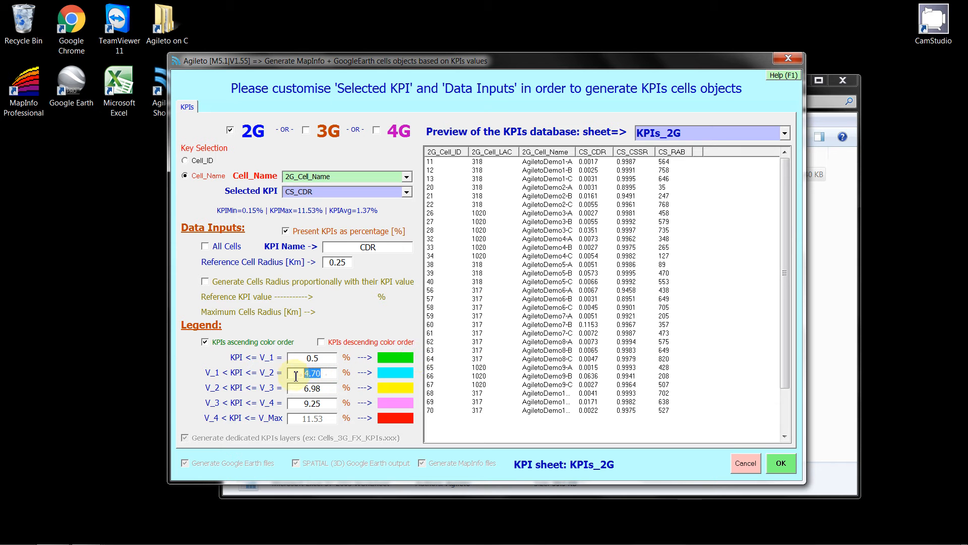
text(1)
mouse_move(309, 389)
mouse_down()
mouse_move(323, 388)
mouse_move(292, 388)
mouse_up()
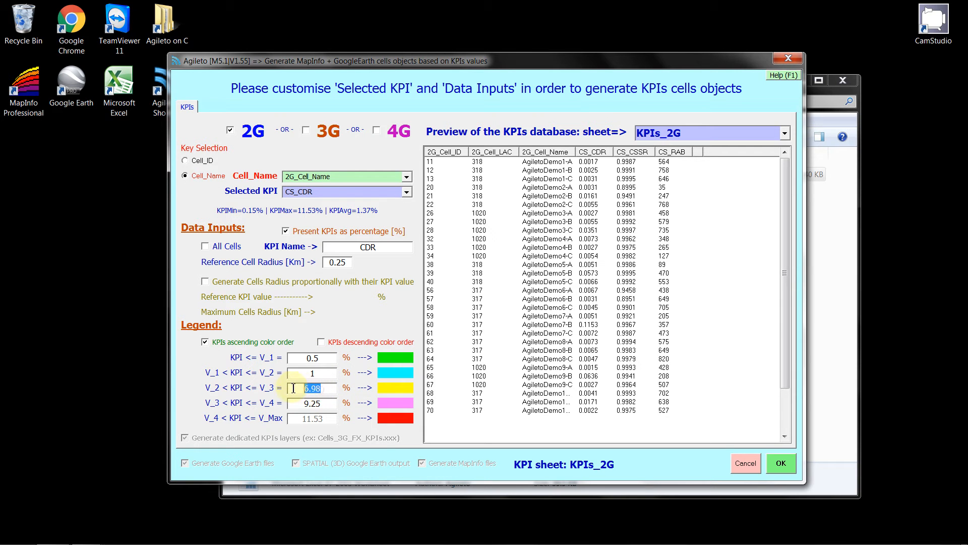
text(2)
drag(327, 406, 296, 404)
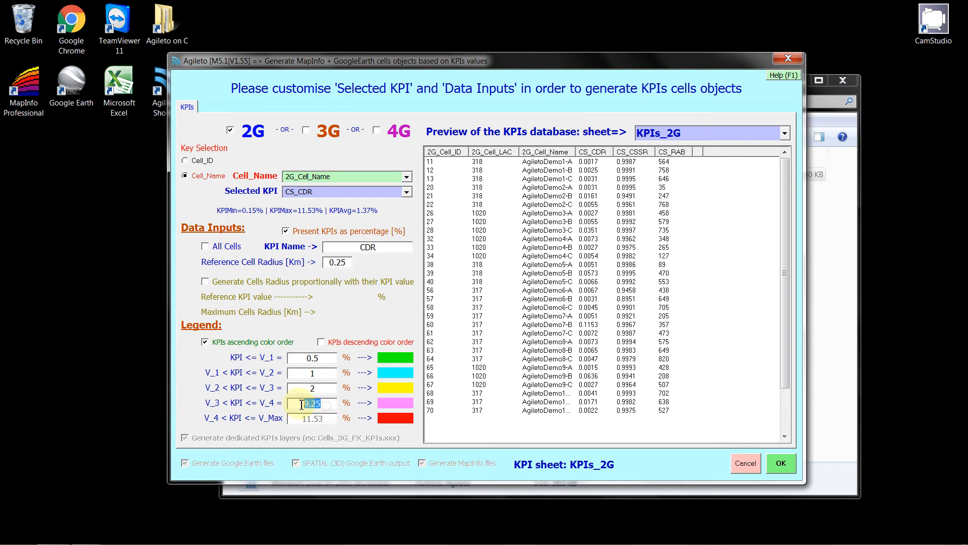
text(5)
Generate the MapInfo and Google Earth cell objects for the CDR KPI and dismiss the completion message.
drag(375, 247, 359, 247)
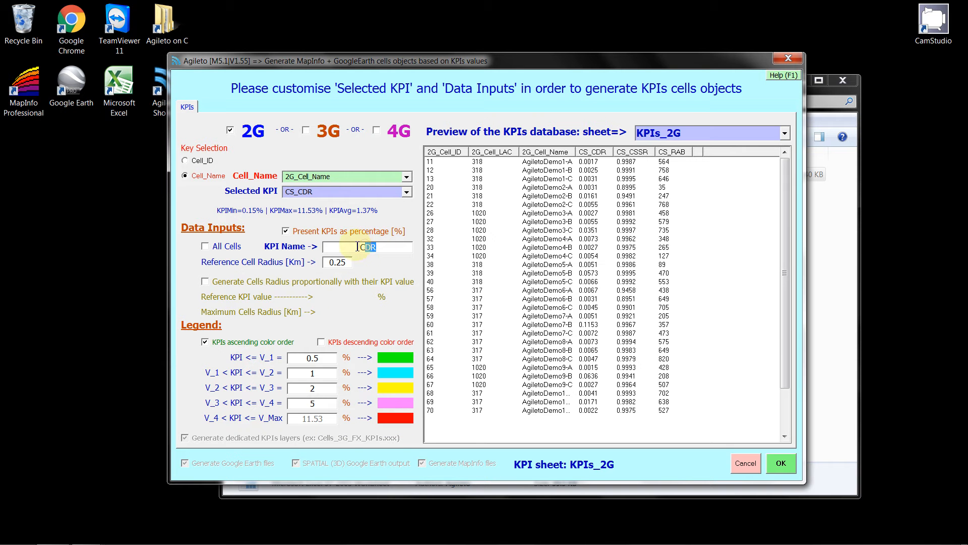
click(358, 247)
drag(359, 248, 385, 247)
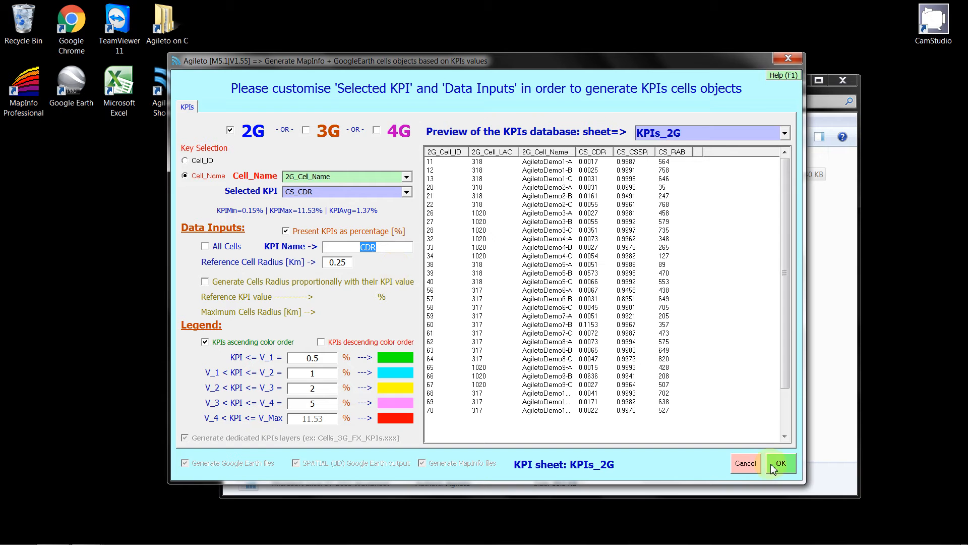
click(790, 467)
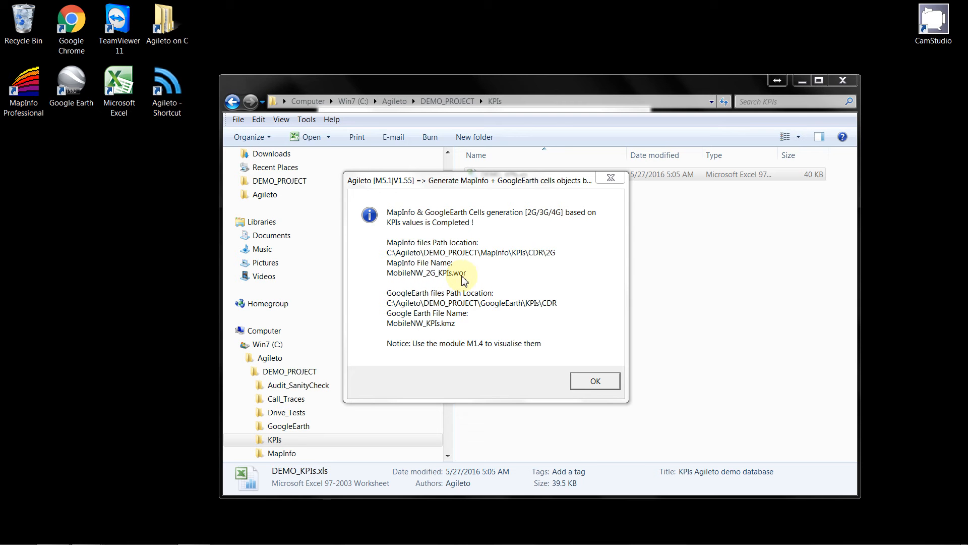
click(464, 182)
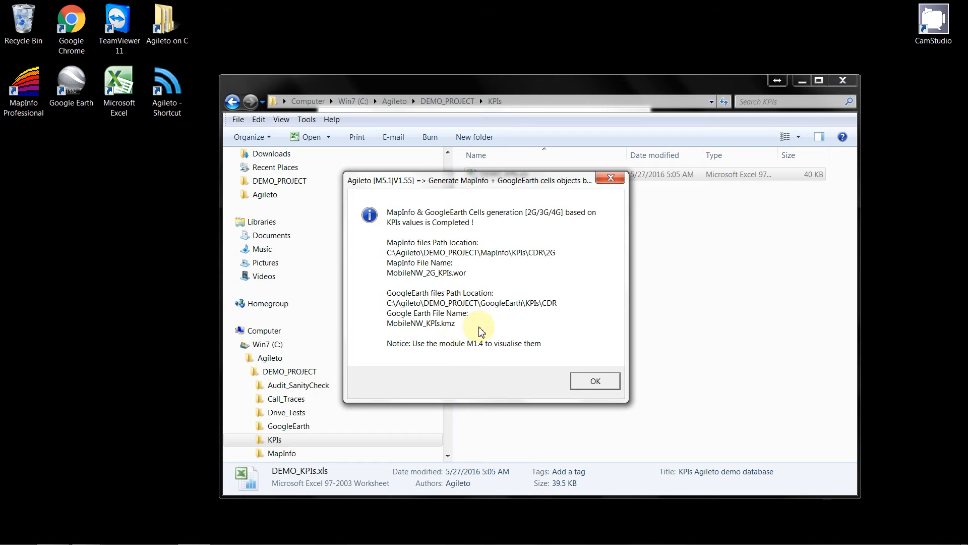
click(596, 381)
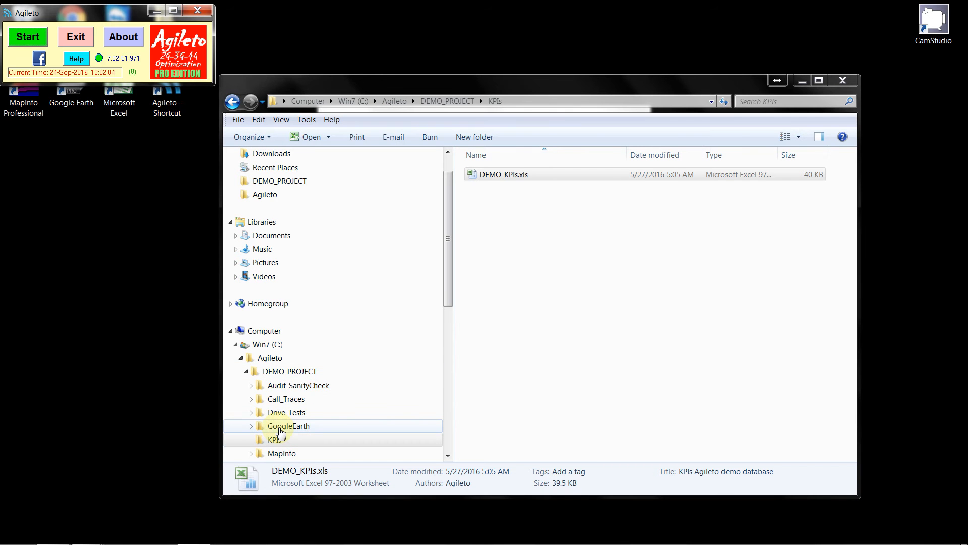
Examine the generated Google Earth output in the project's GoogleEarth\KPIs\CDR folder, including MobileNW_KPIs.kmz and the 2G subfolder.
click(281, 428)
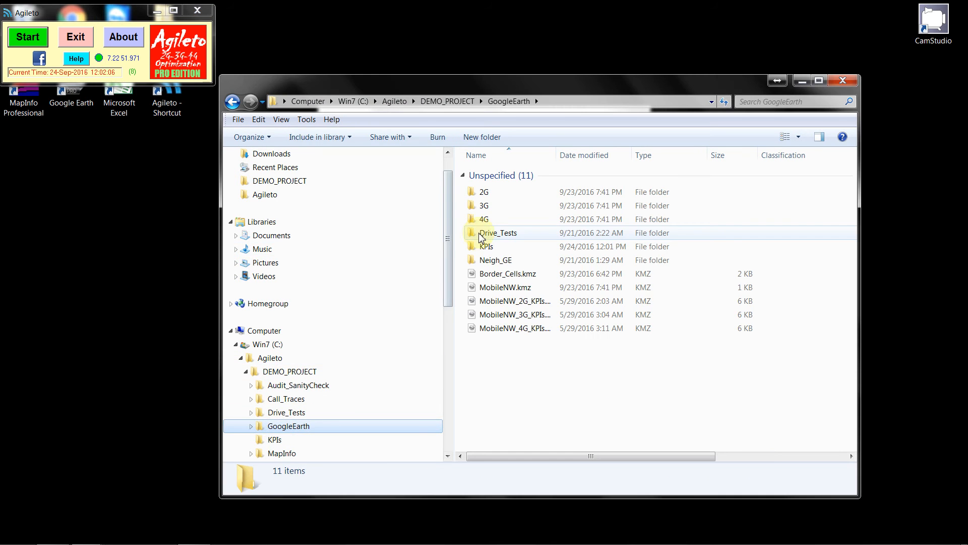
double_click(483, 246)
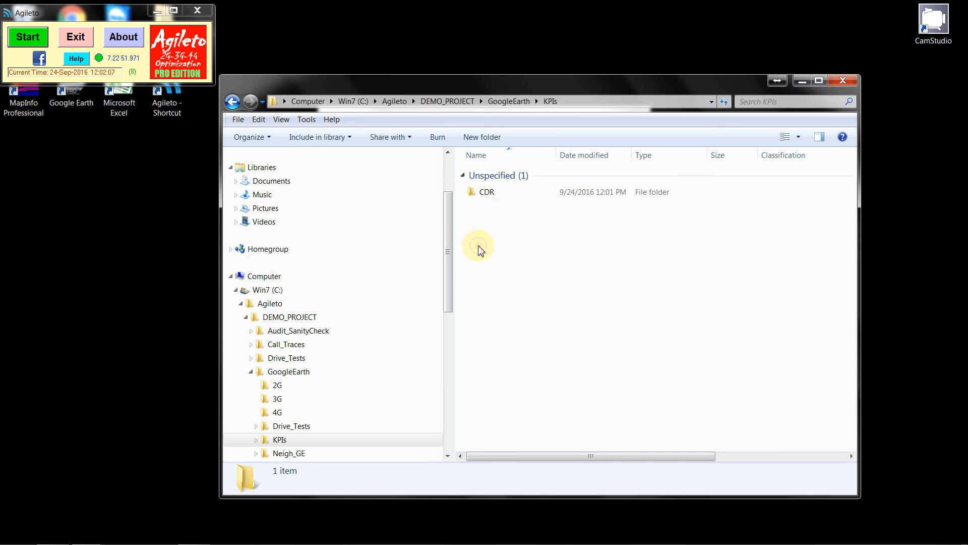
click(483, 194)
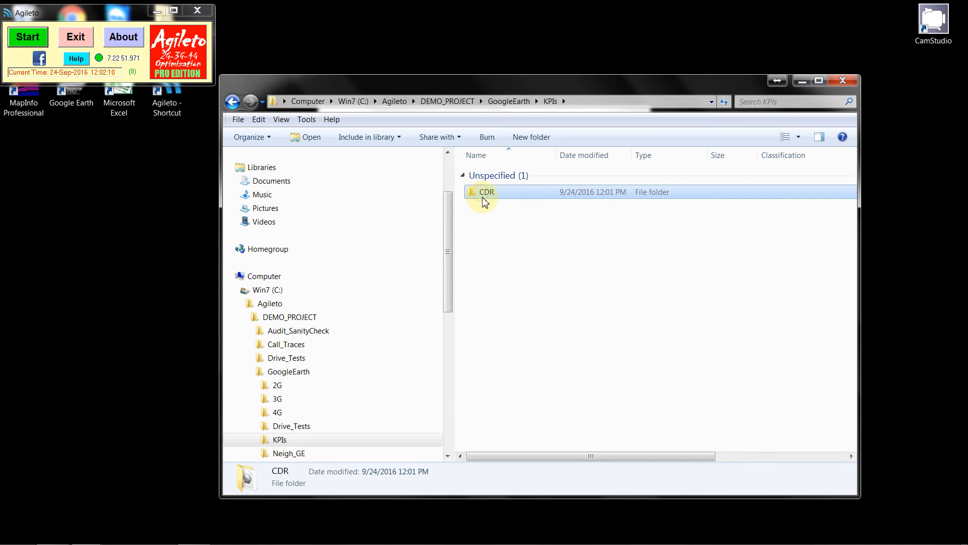
double_click(483, 194)
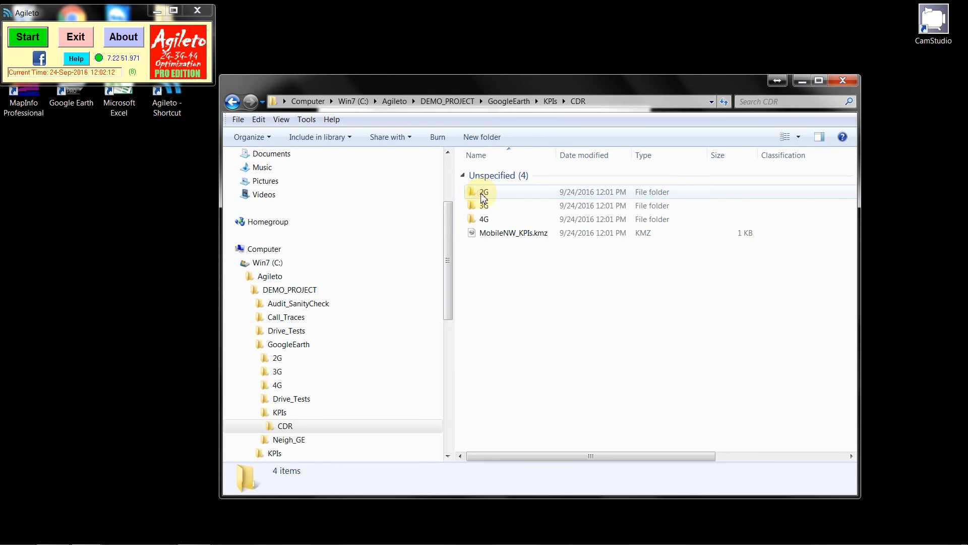
click(486, 235)
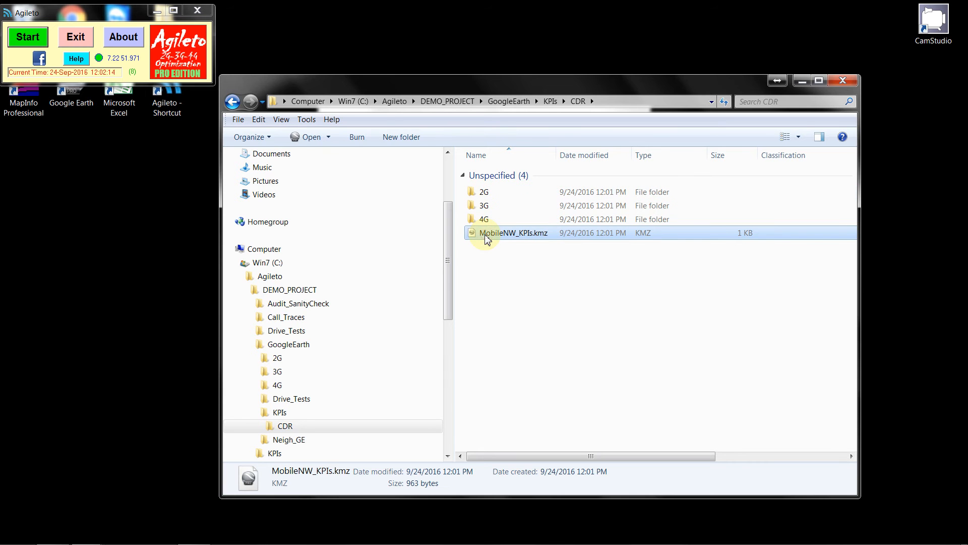
click(484, 196)
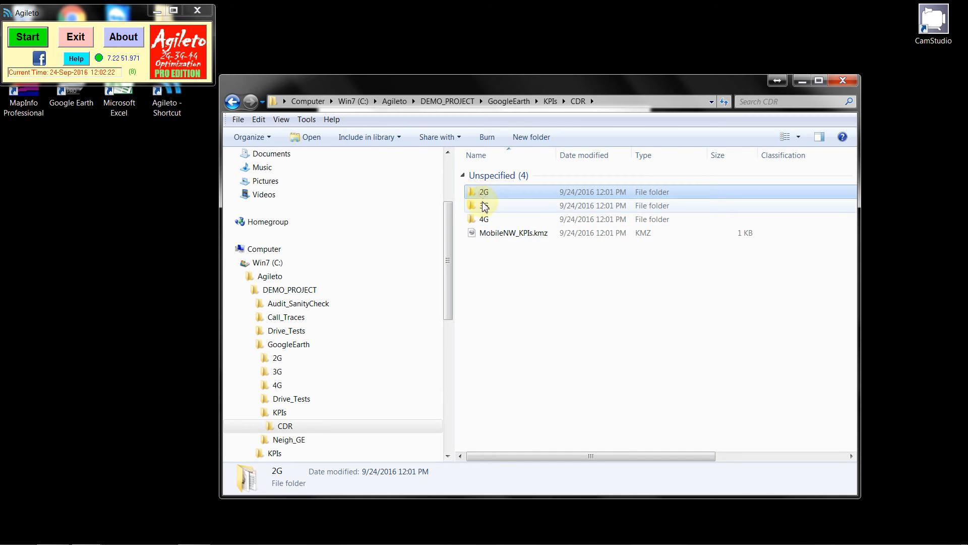
click(484, 205)
click(486, 221)
click(489, 234)
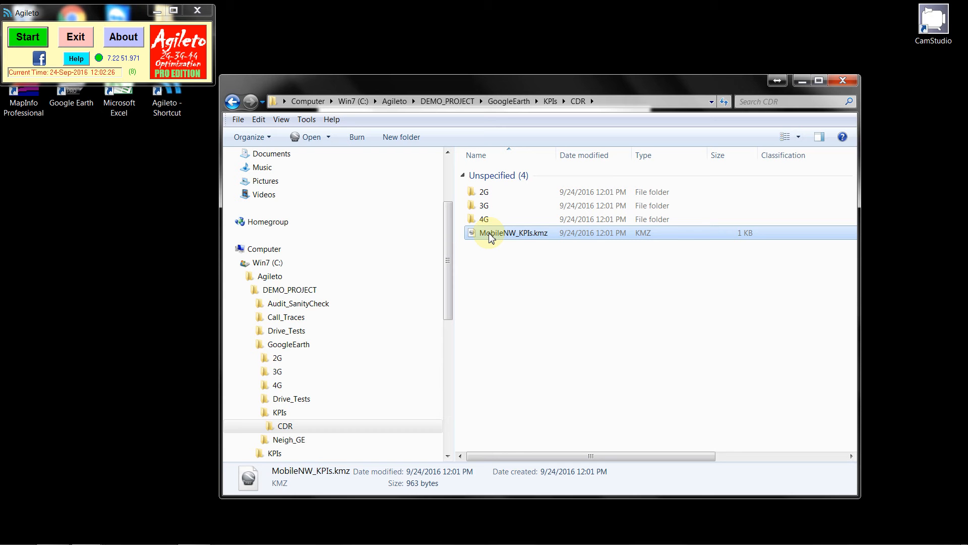
double_click(481, 195)
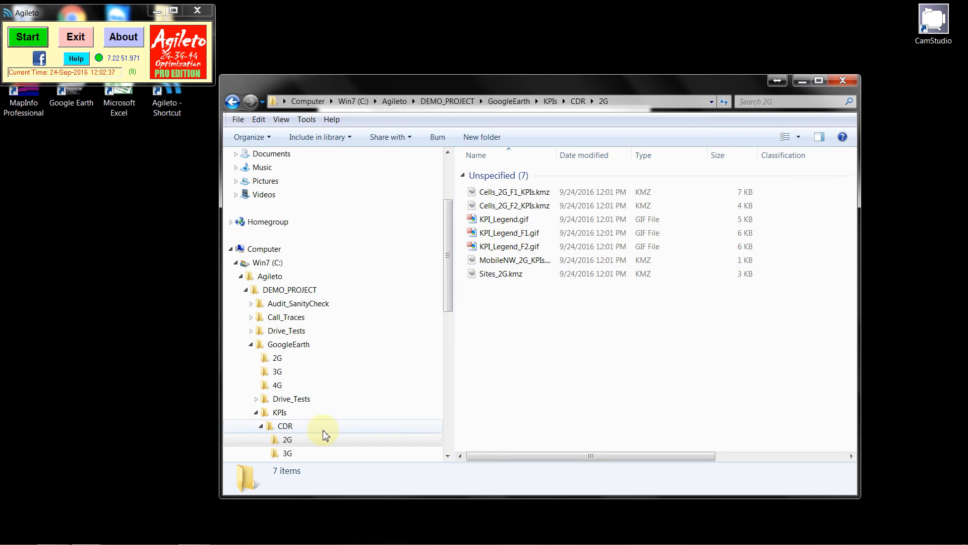
Check the contents of the 3G and 4G subfolders of GoogleEarth\KPIs\CDR and return to the CDR folder.
click(287, 454)
click(286, 455)
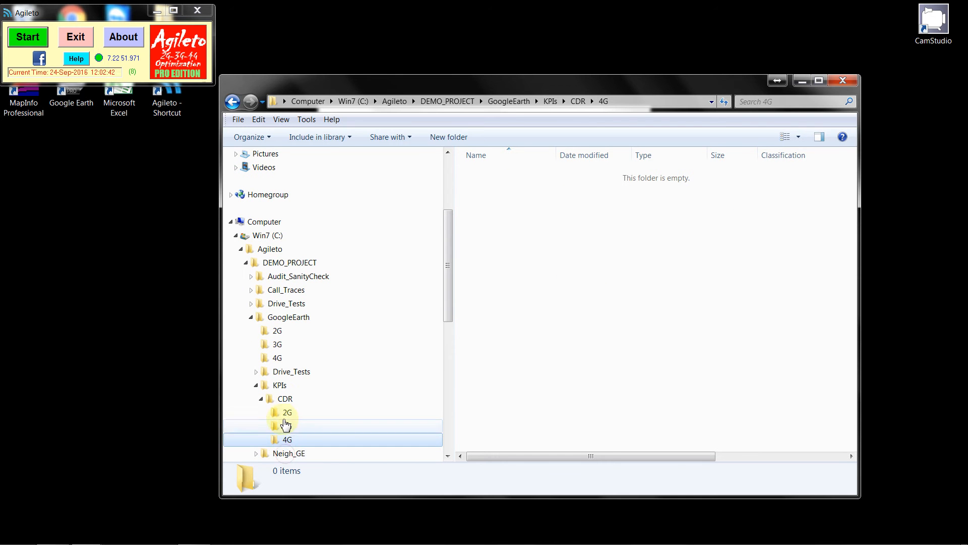
click(285, 399)
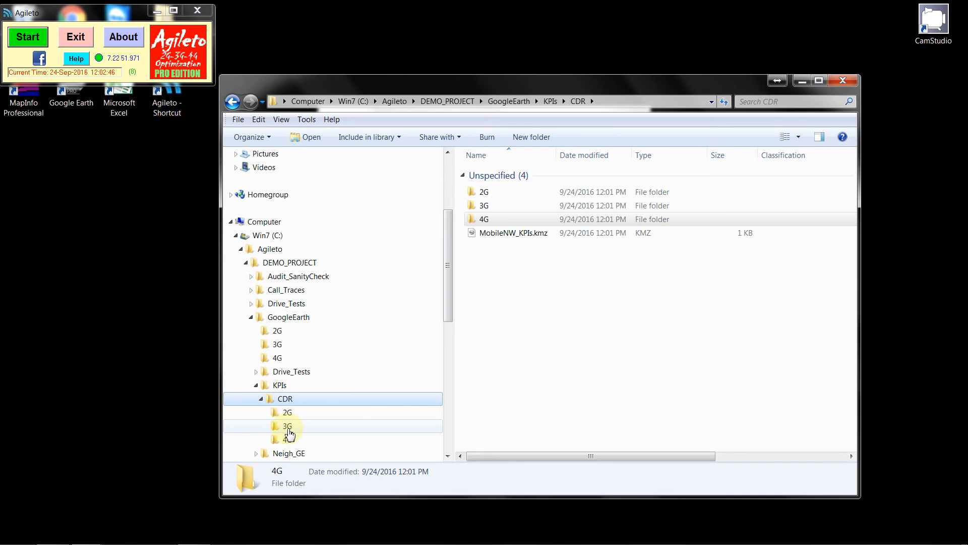
click(289, 427)
click(287, 439)
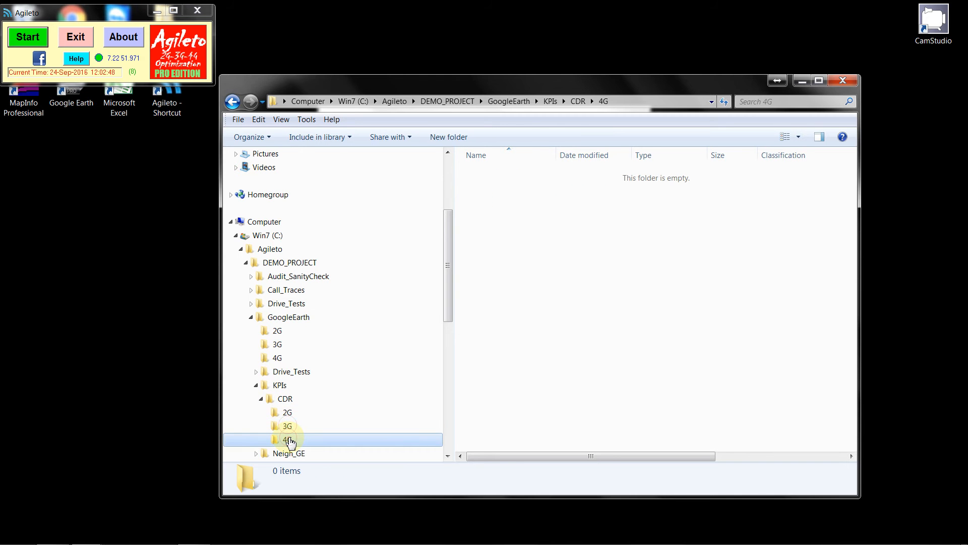
click(284, 399)
click(289, 427)
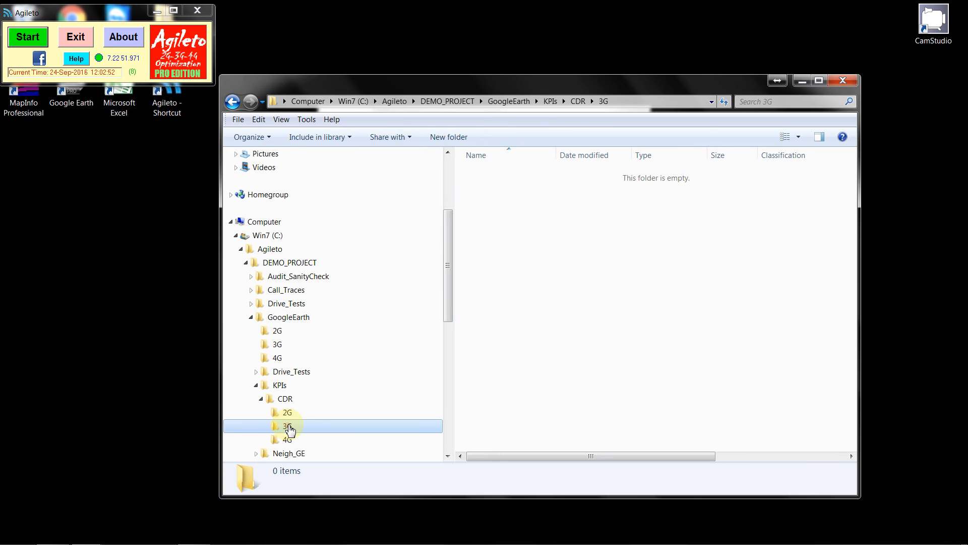
click(287, 439)
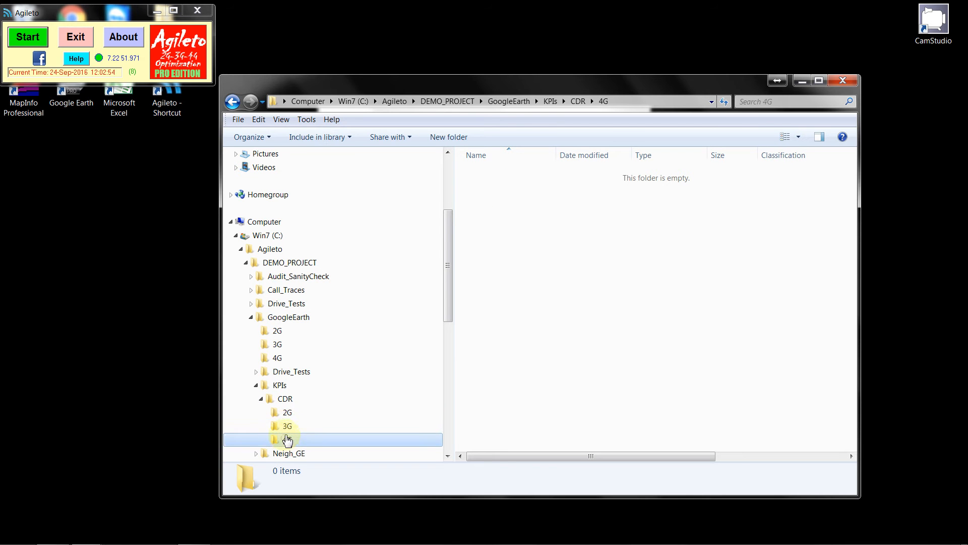
click(288, 399)
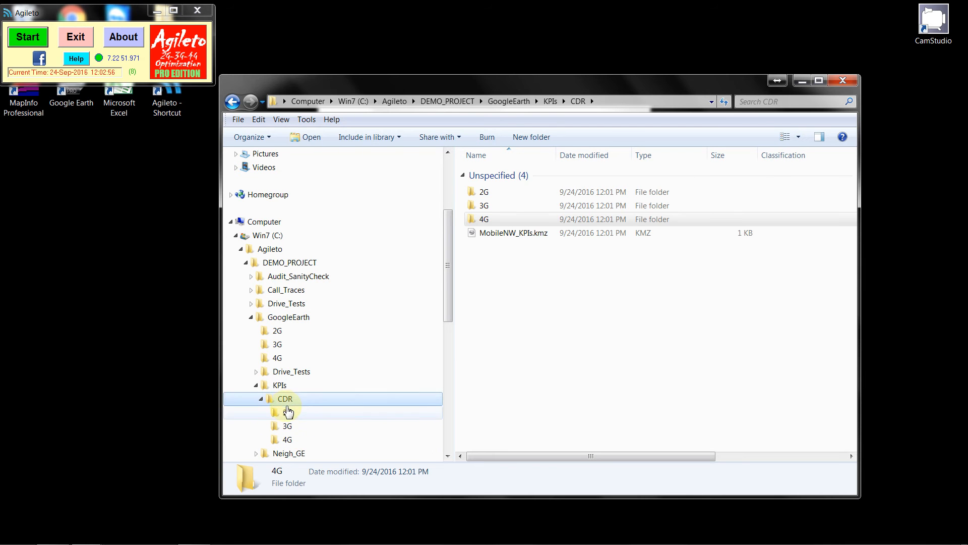
Locate the MobileNW_2G_KPIs.wor workspace in MapInfo\KPIs\CDR\2G and widen the name column to fit the full file names.
click(251, 317)
click(250, 344)
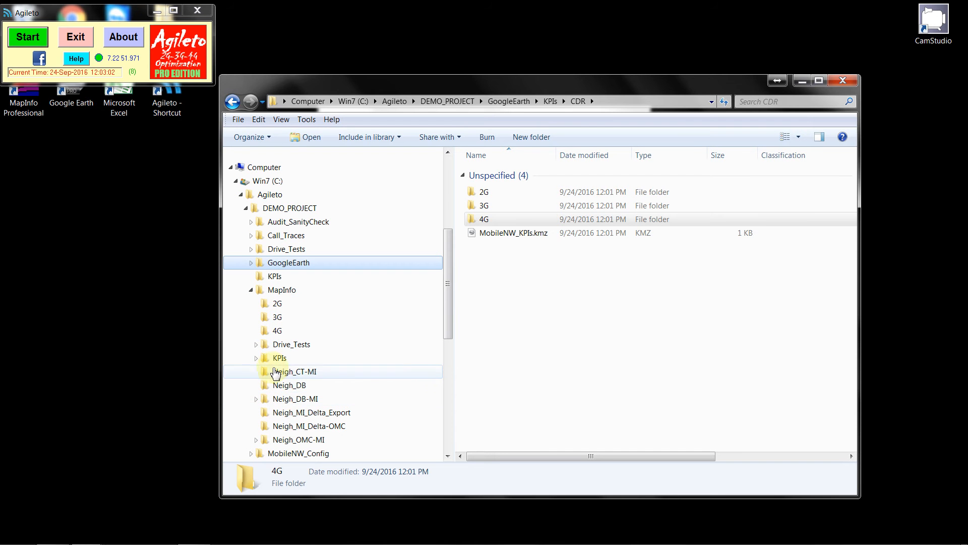
click(276, 358)
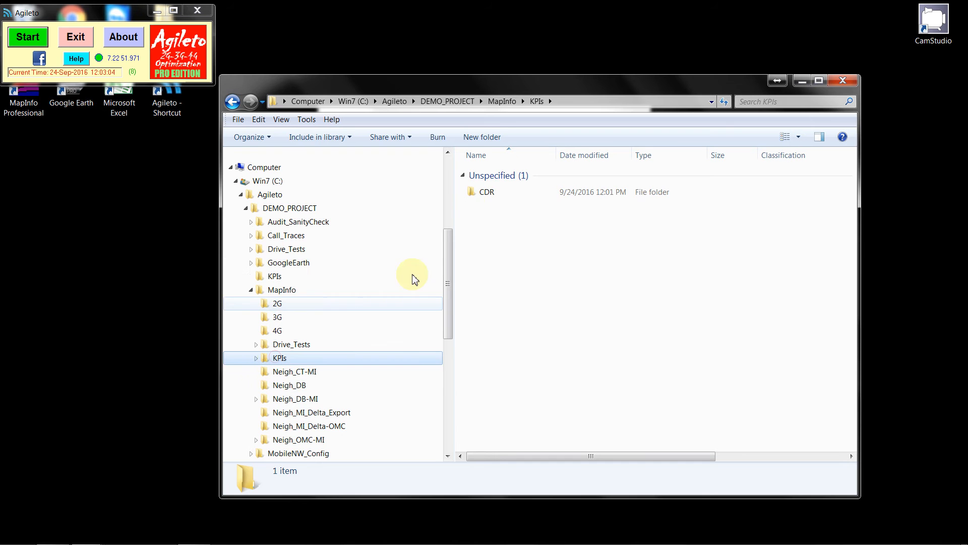
double_click(483, 193)
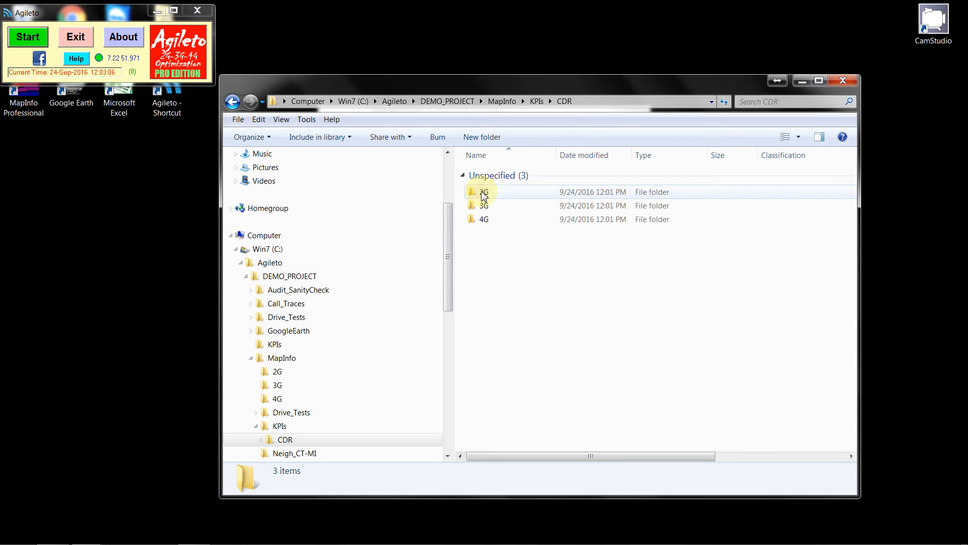
double_click(483, 193)
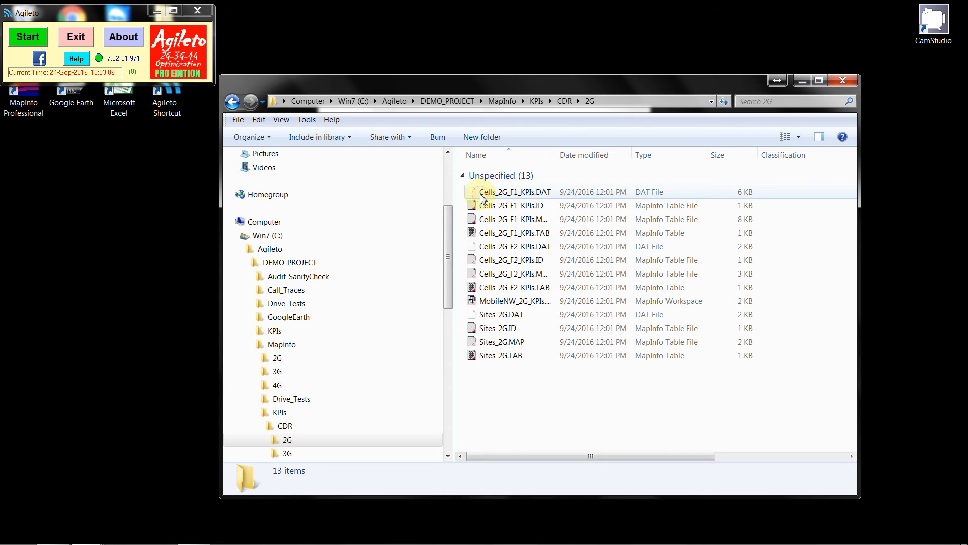
click(484, 302)
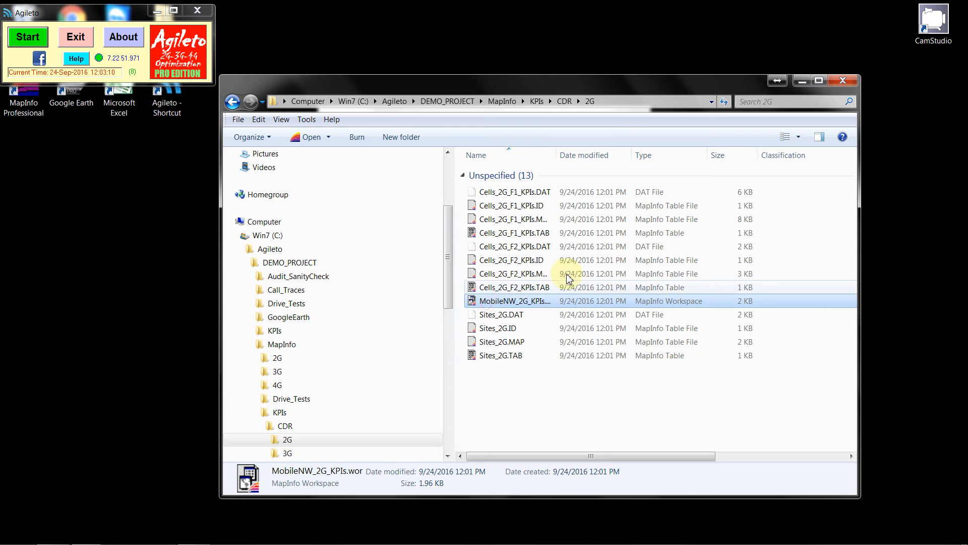
double_click(557, 155)
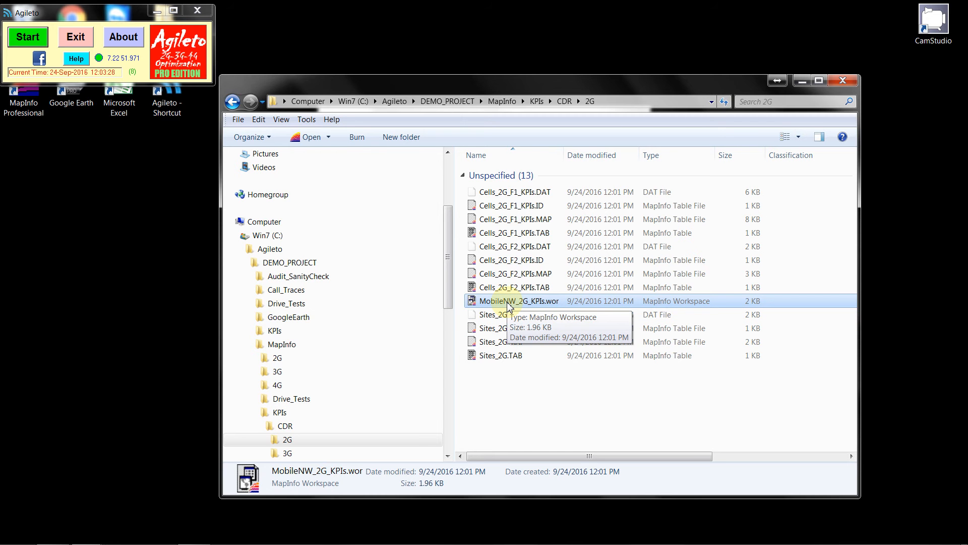
Start Agileto's Database and GIS module 1.4 for viewing the active database and its MapInfo and Google Earth representations.
click(37, 40)
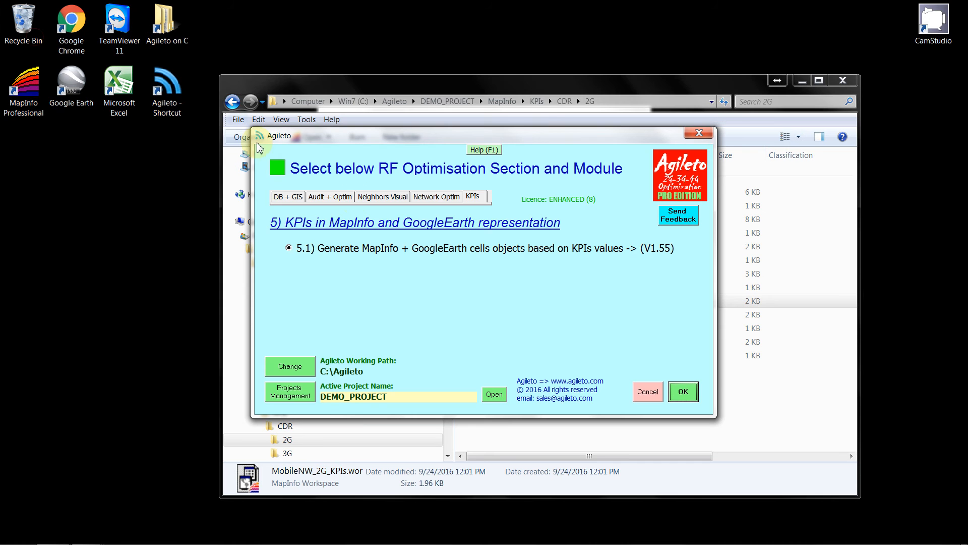
click(286, 200)
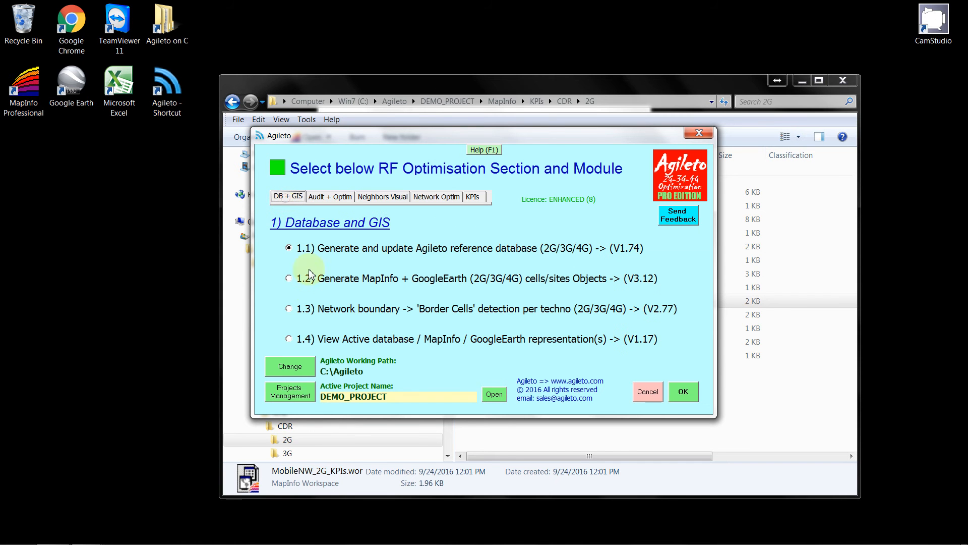
click(303, 345)
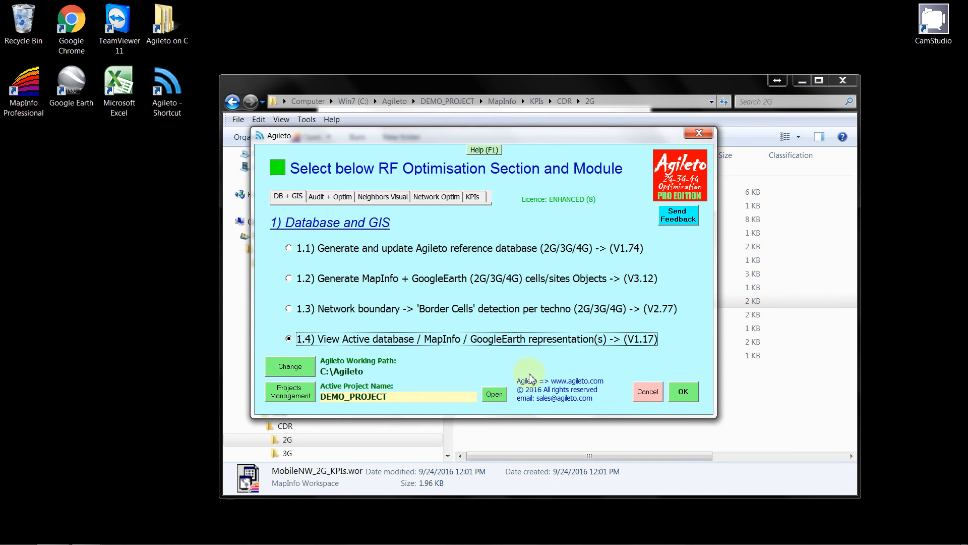
click(683, 393)
click(684, 393)
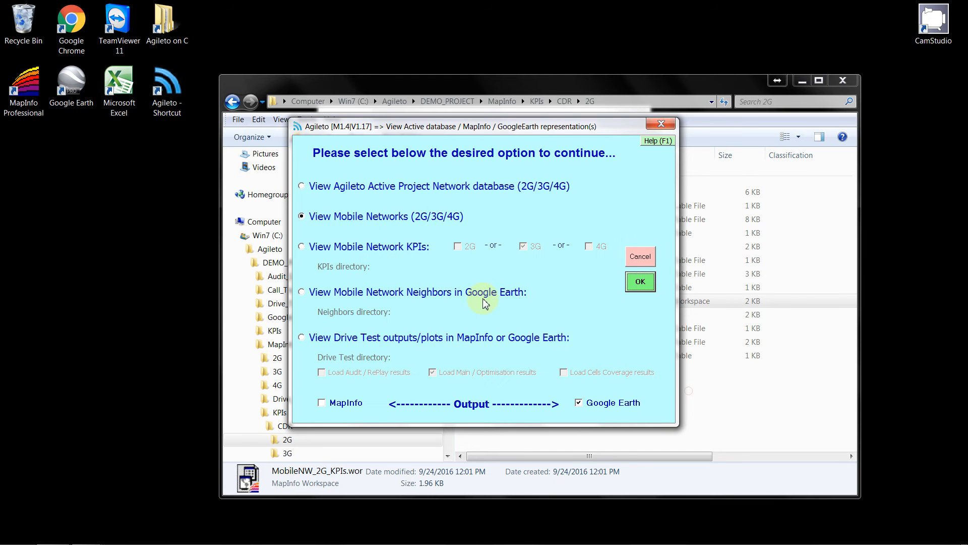
View the 2G mobile network KPIs from the CDR directory in Google Earth.
click(319, 249)
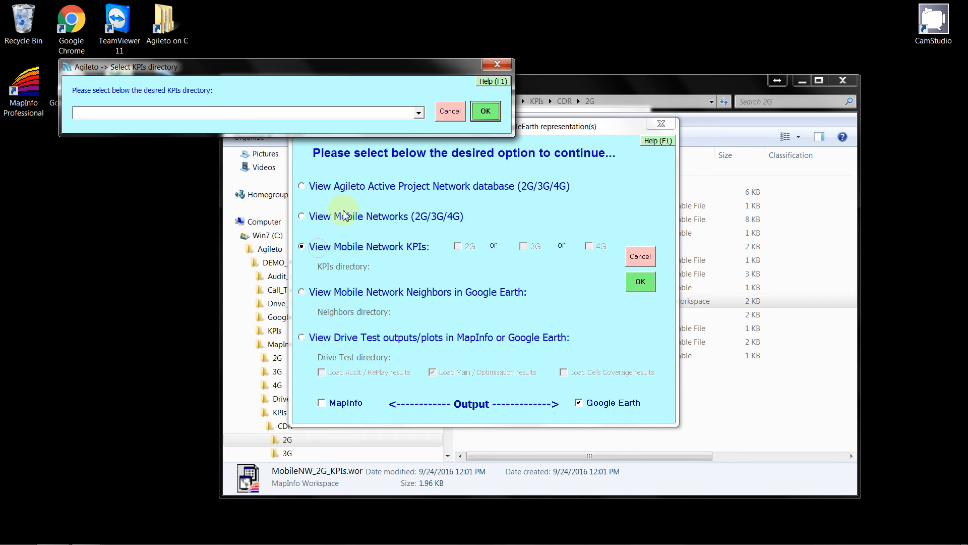
click(417, 114)
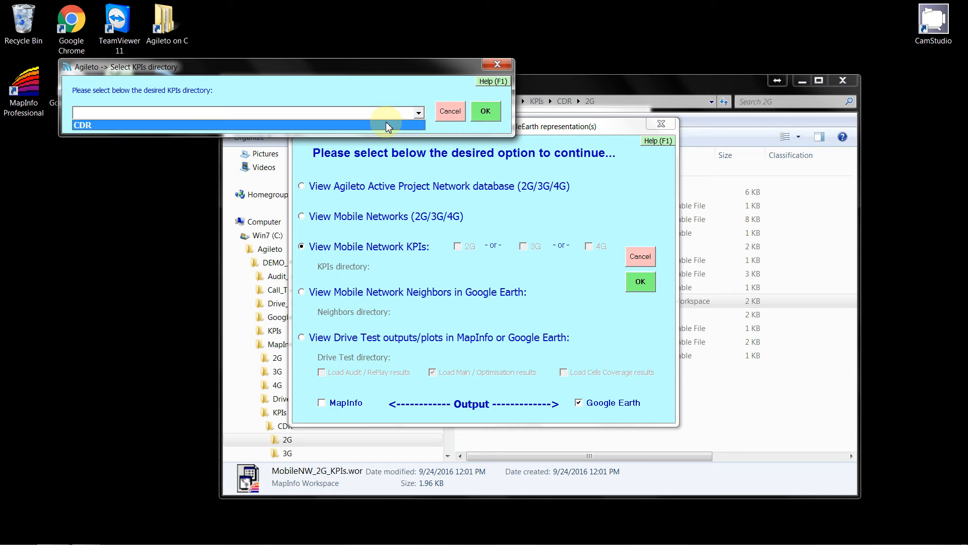
click(388, 126)
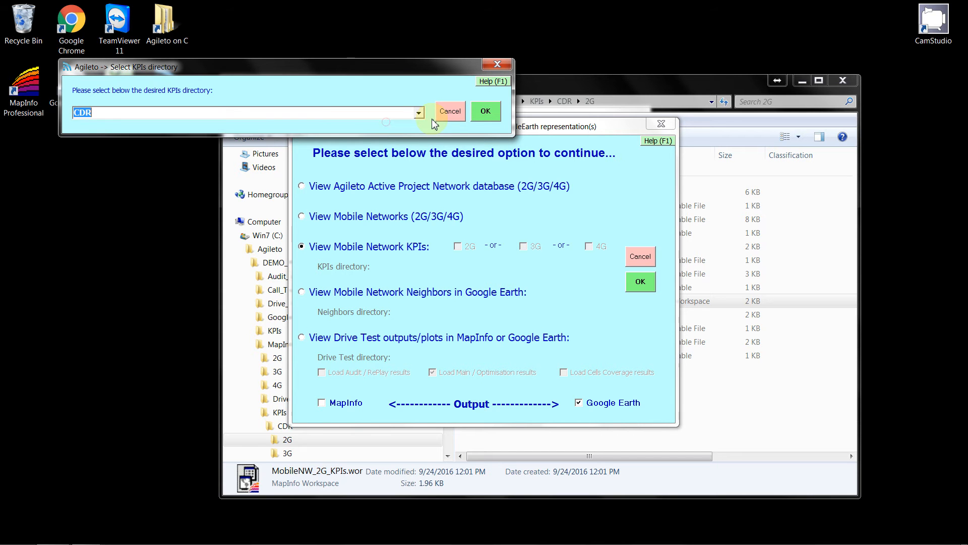
click(486, 111)
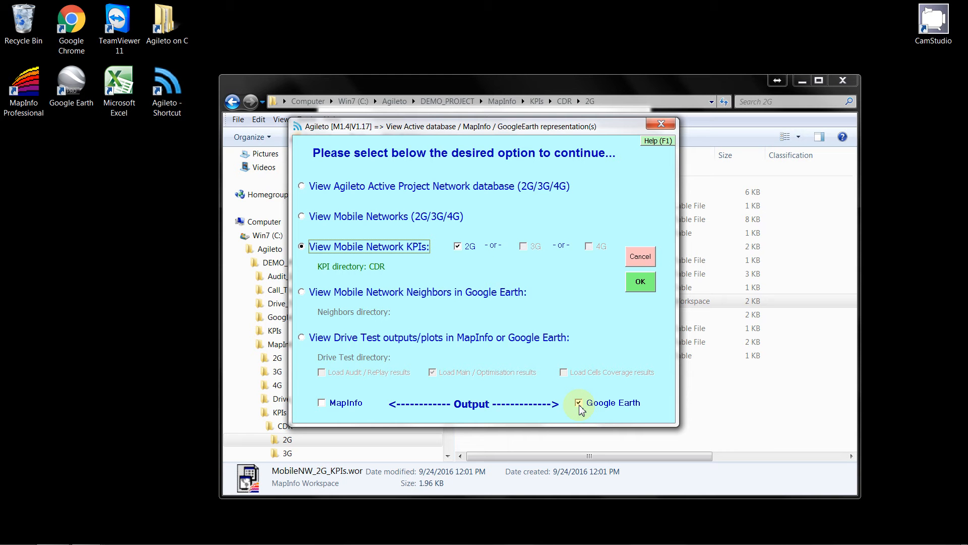
click(641, 283)
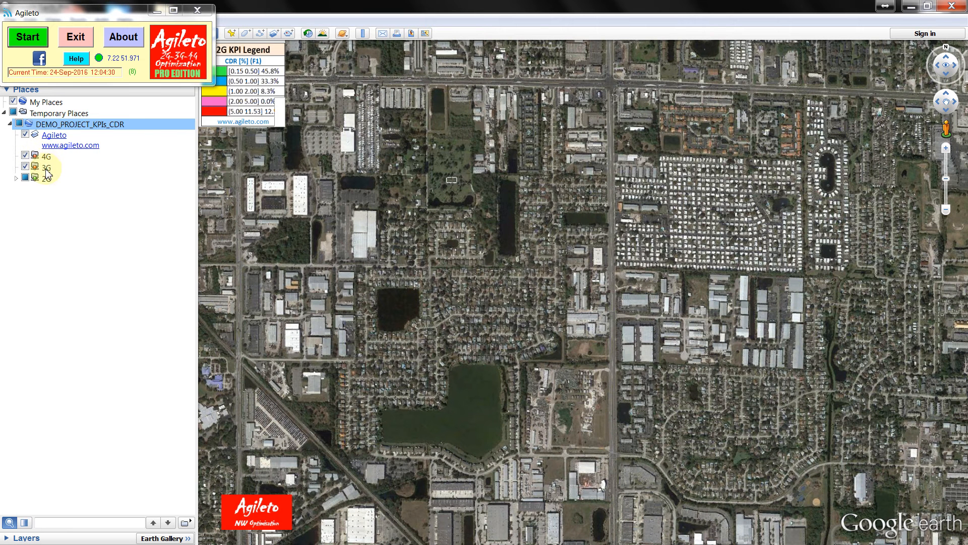
Expand the 2G folder, show all its sites and cells on the map, and minimize the Agileto launcher.
click(15, 179)
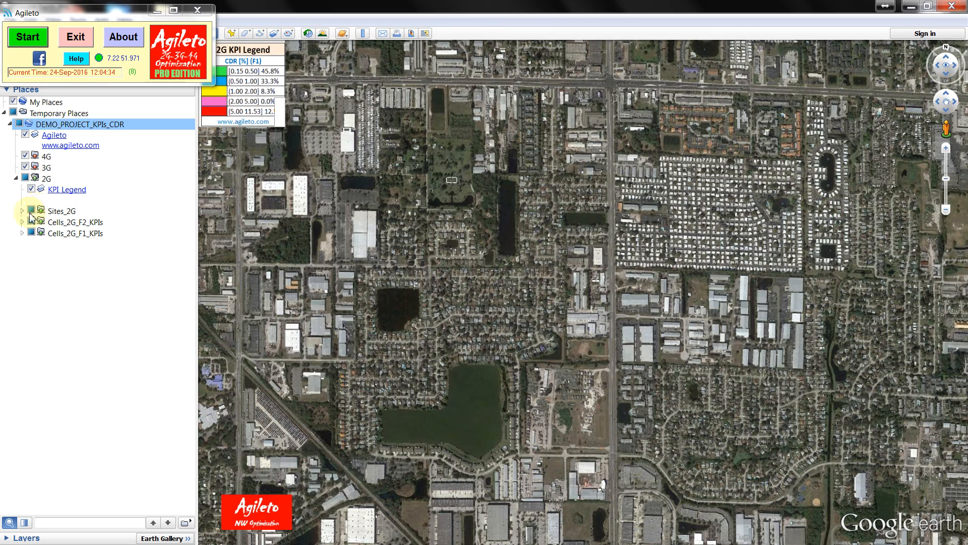
click(25, 177)
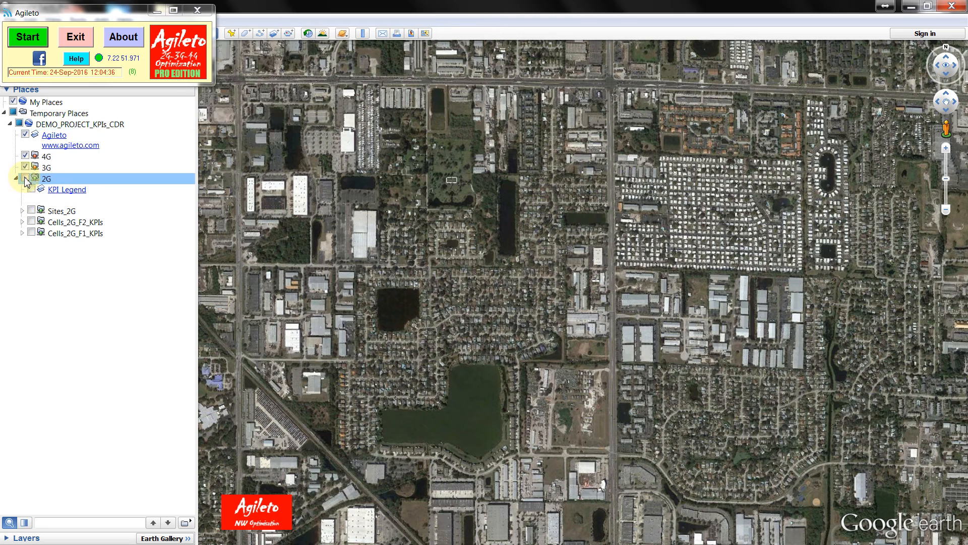
scroll(448, 263, down, 2)
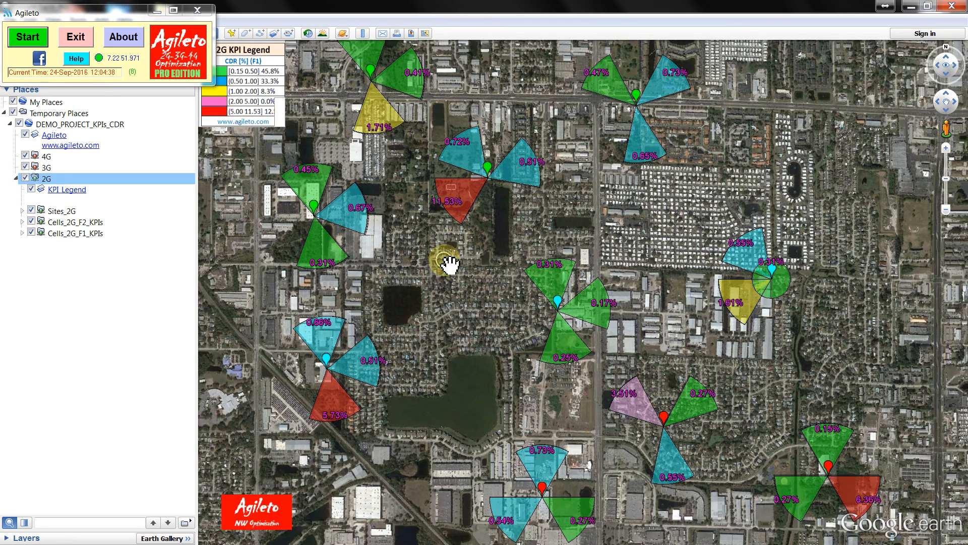
drag(525, 237, 551, 247)
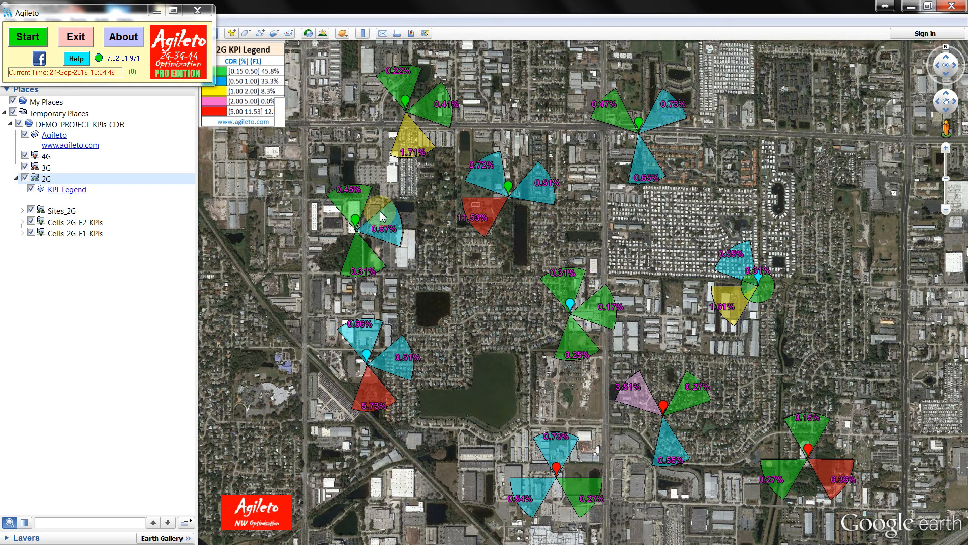
click(157, 14)
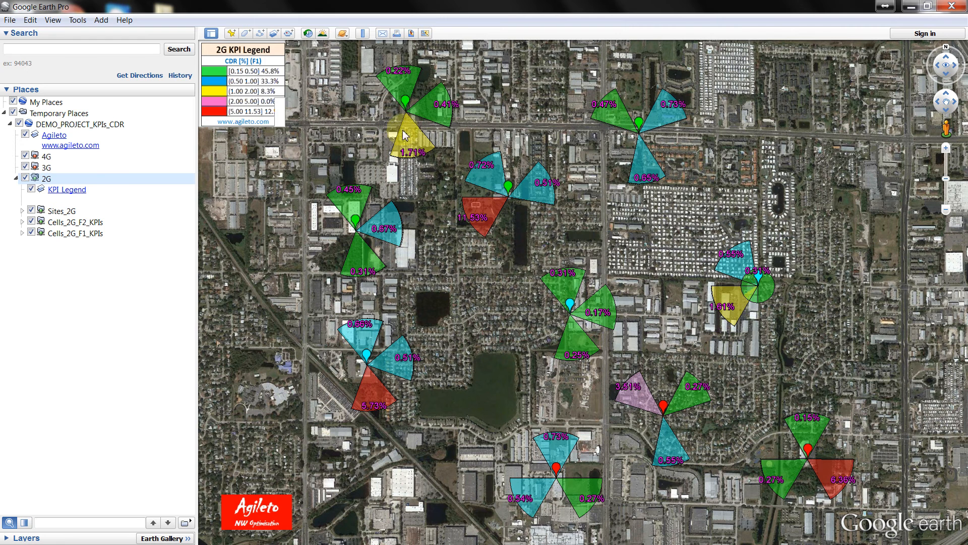
Inspect the CDR value and cell details of AgiletoDemo7-C, AgiletoDemo2-B and AgiletoDemo3-C, and close the info balloon.
click(488, 177)
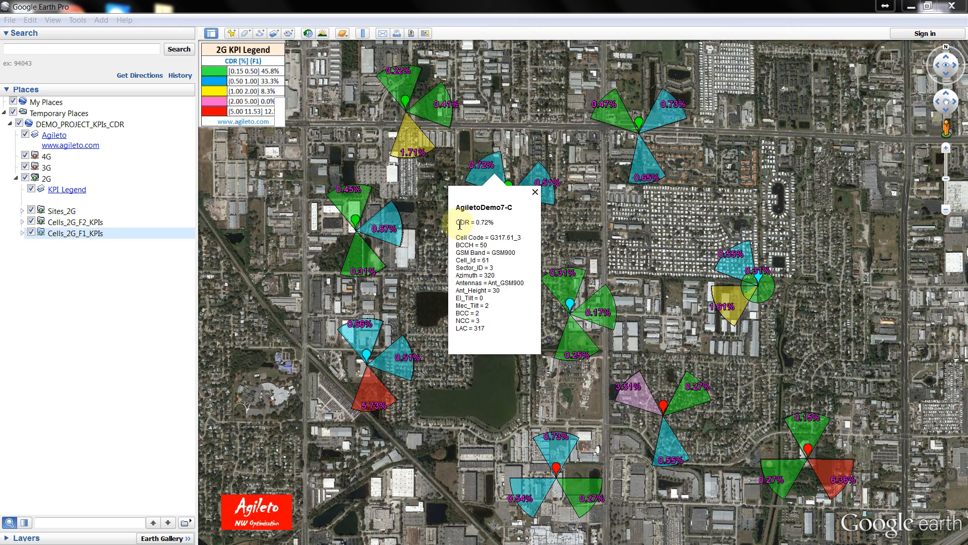
drag(459, 223, 479, 223)
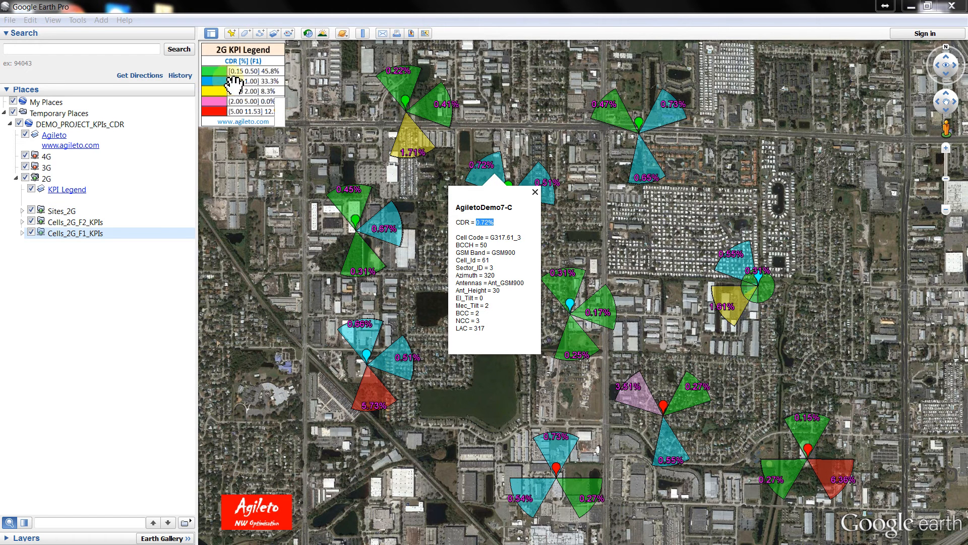
click(725, 294)
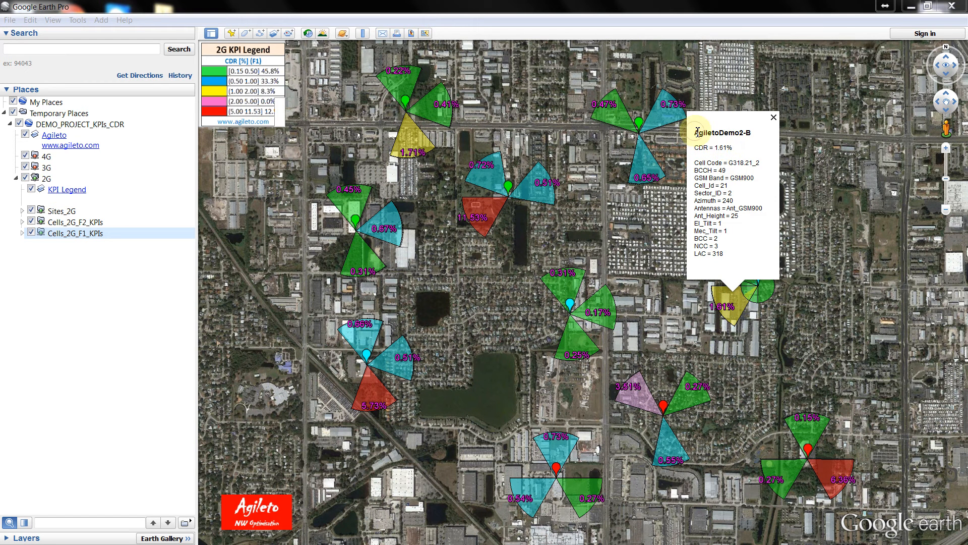
drag(696, 132, 757, 135)
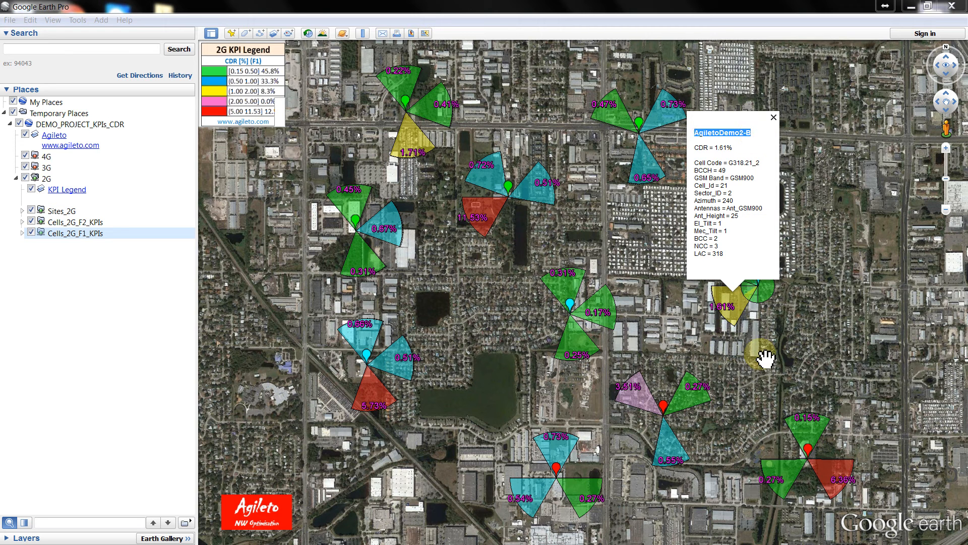
click(644, 403)
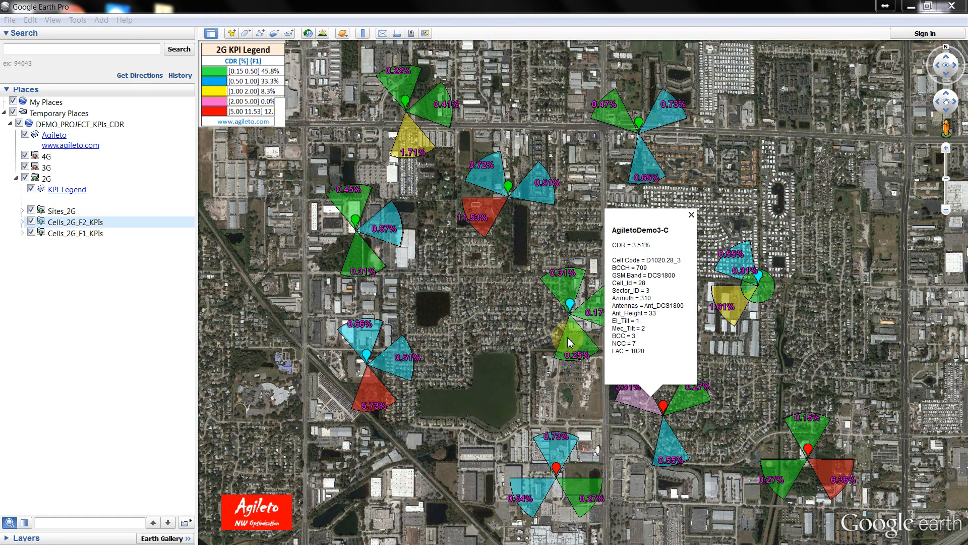
click(544, 346)
click(491, 348)
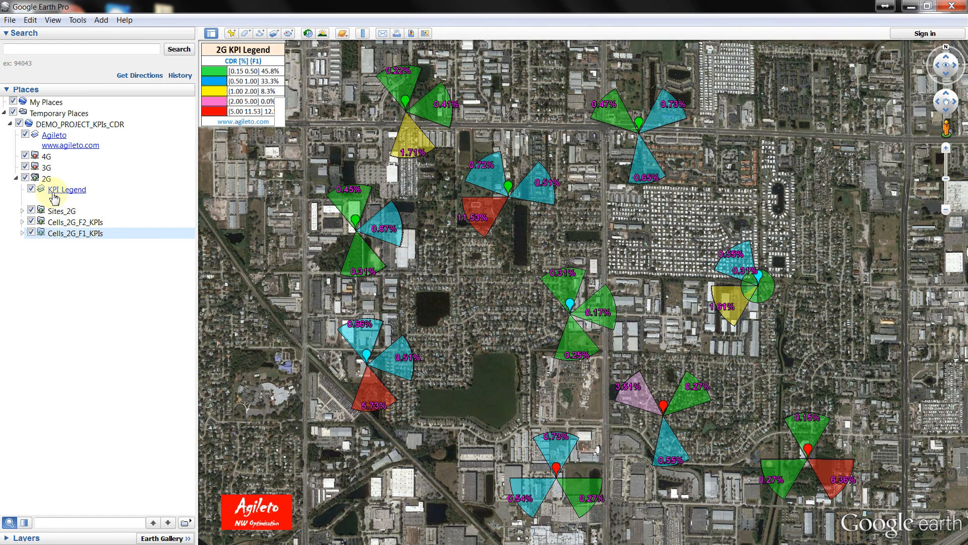
Collapse DEMO_PROJECT_KPIs_CDR, minimize Google Earth, and switch to Agileto to start module 1.4 again.
click(10, 124)
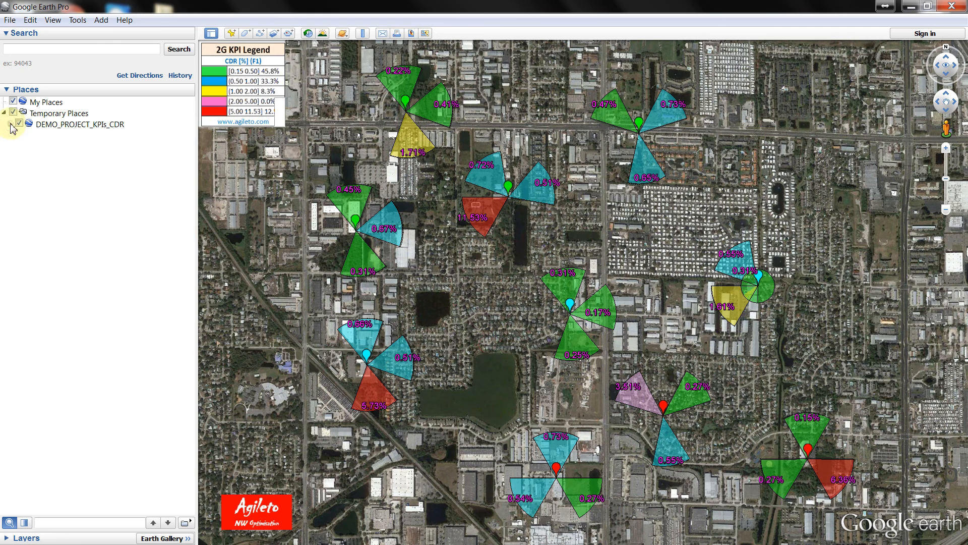
click(912, 7)
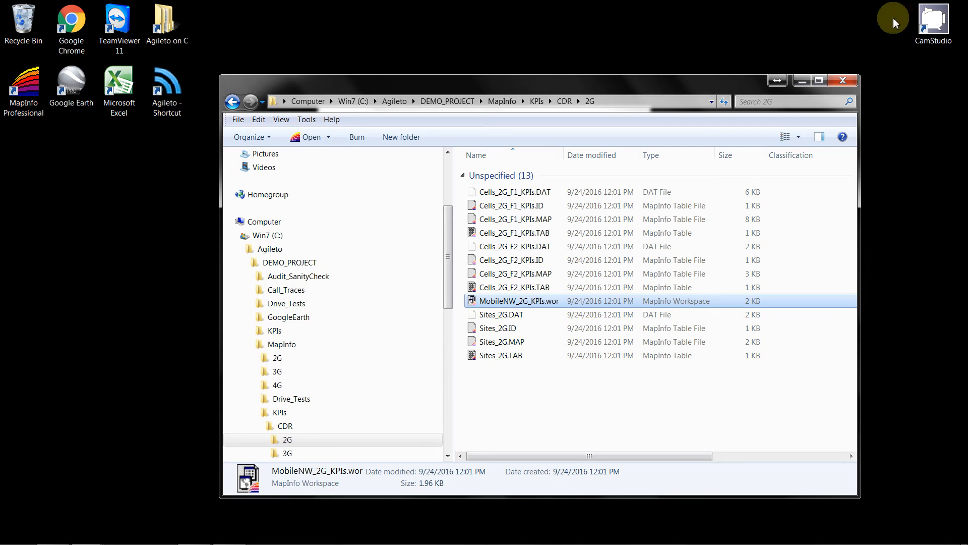
click(252, 533)
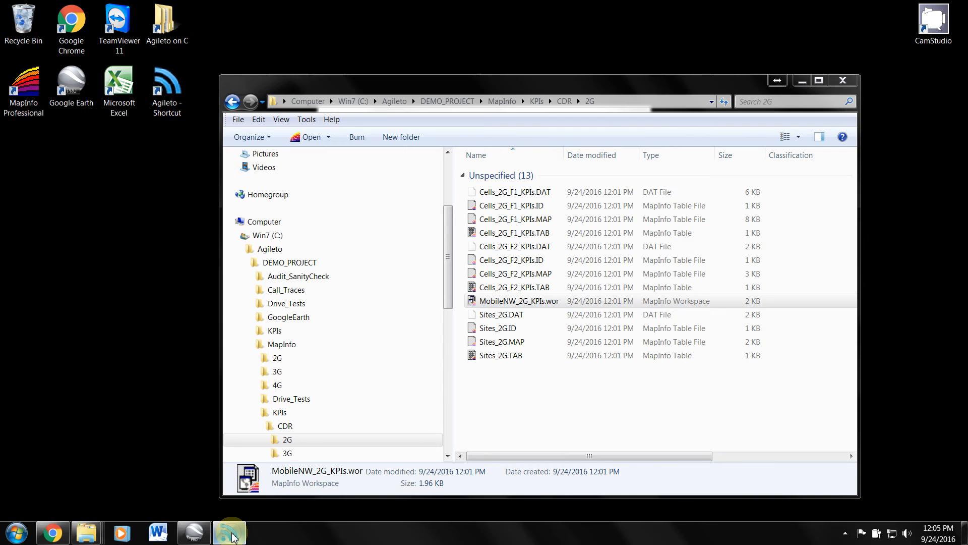
click(29, 38)
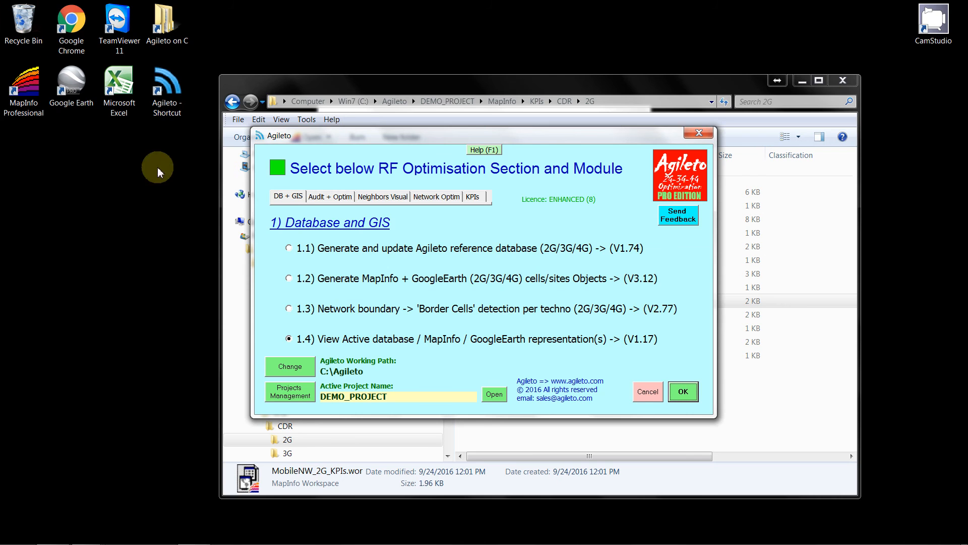
click(684, 391)
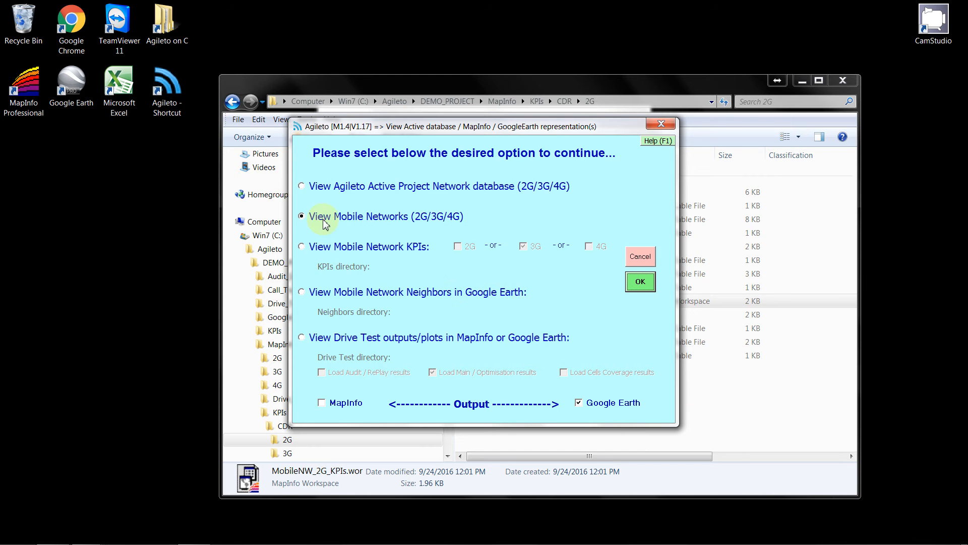
View the 2G mobile network KPIs from the CDR directory with MapInfo as the output.
click(320, 246)
click(402, 95)
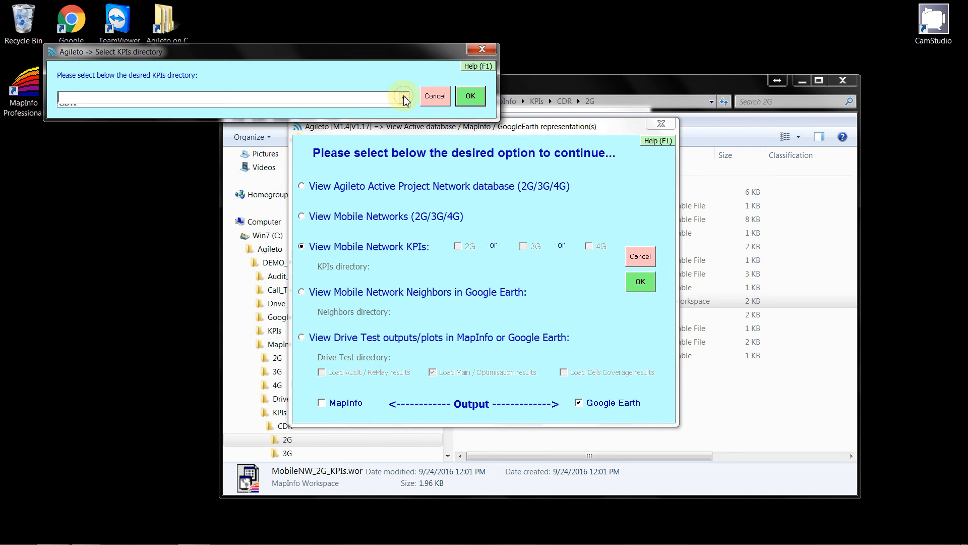
click(326, 114)
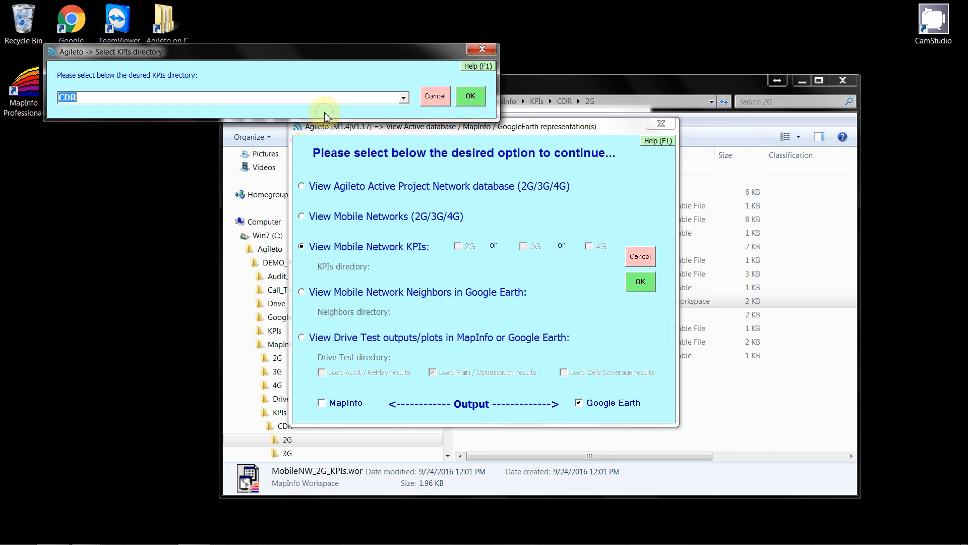
click(471, 97)
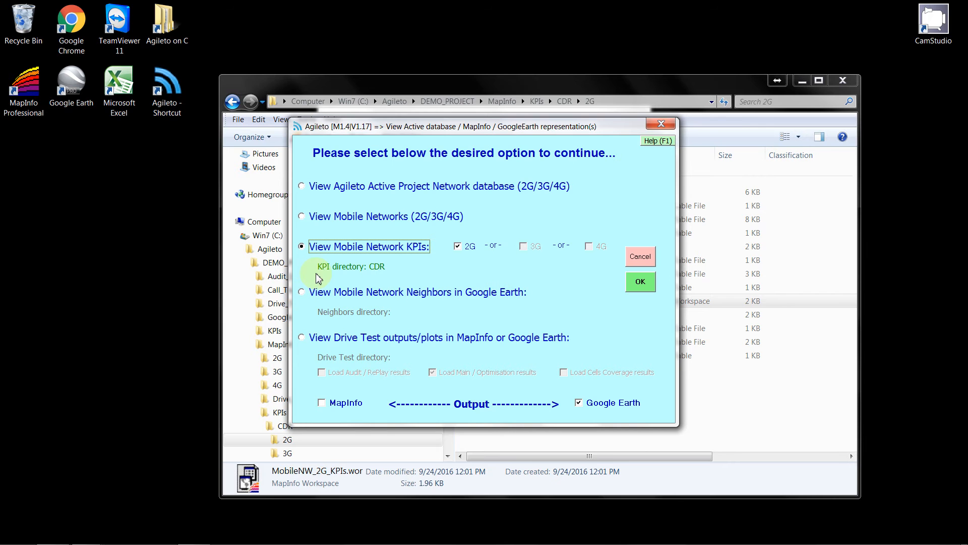
click(329, 403)
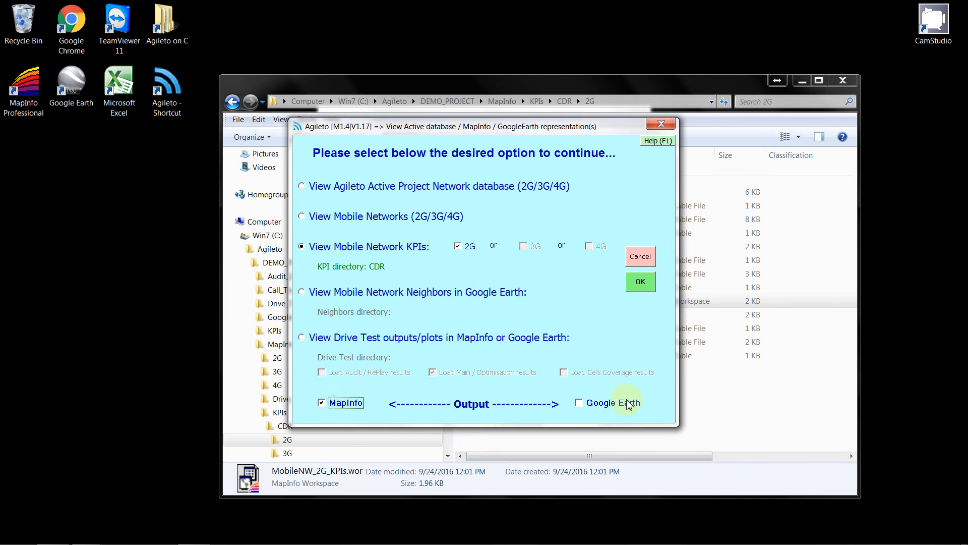
click(645, 285)
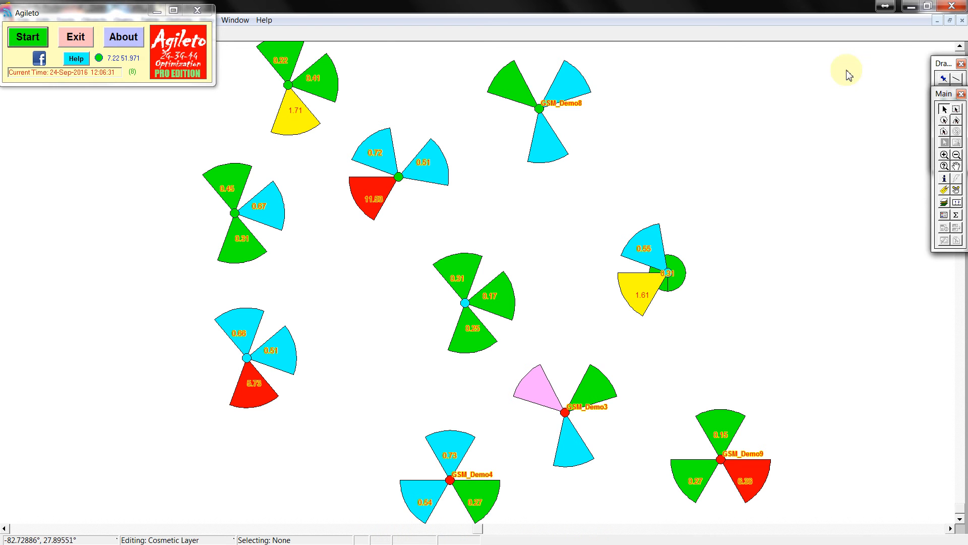
Restore the MapInfo and Google Earth windows to a smaller size and place MapInfo beside Google Earth for comparison.
click(928, 6)
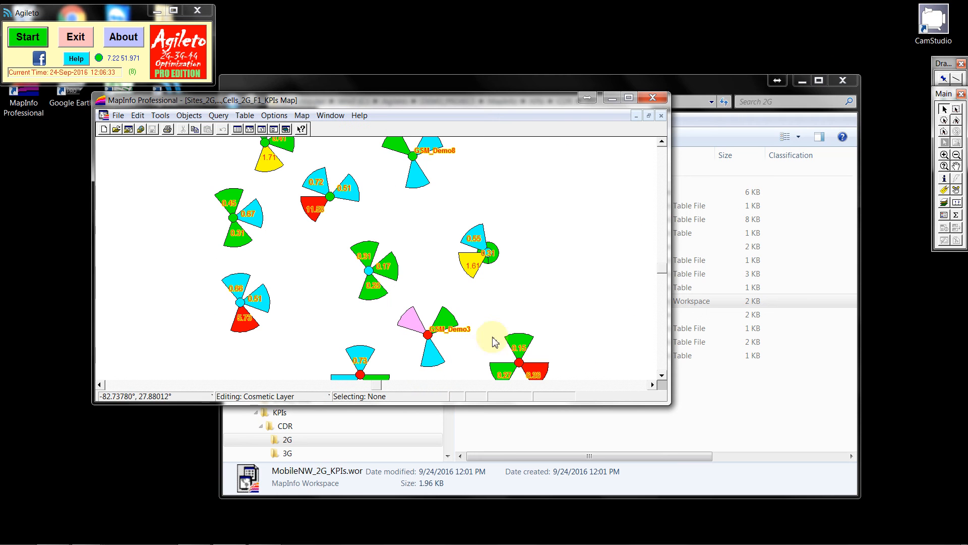
mouse_move(589, 540)
click(194, 533)
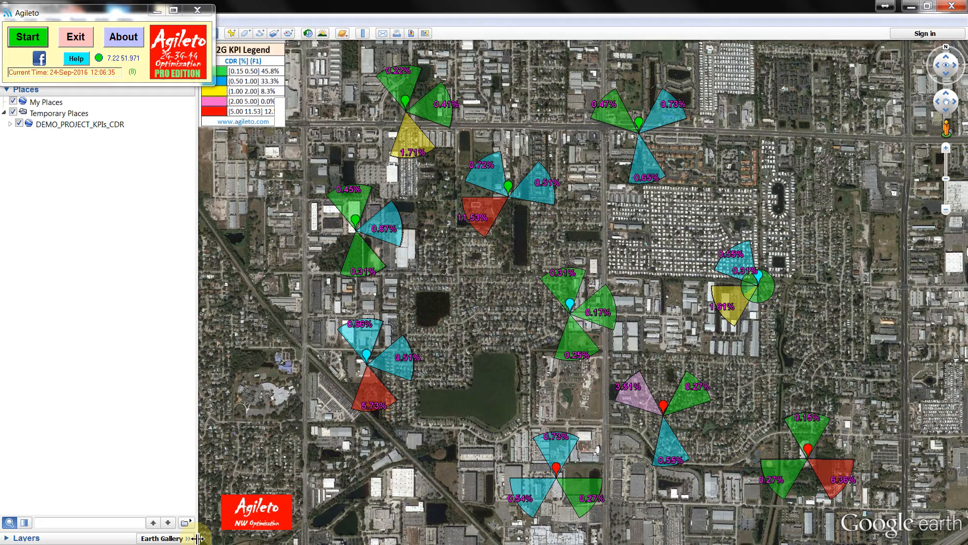
click(928, 6)
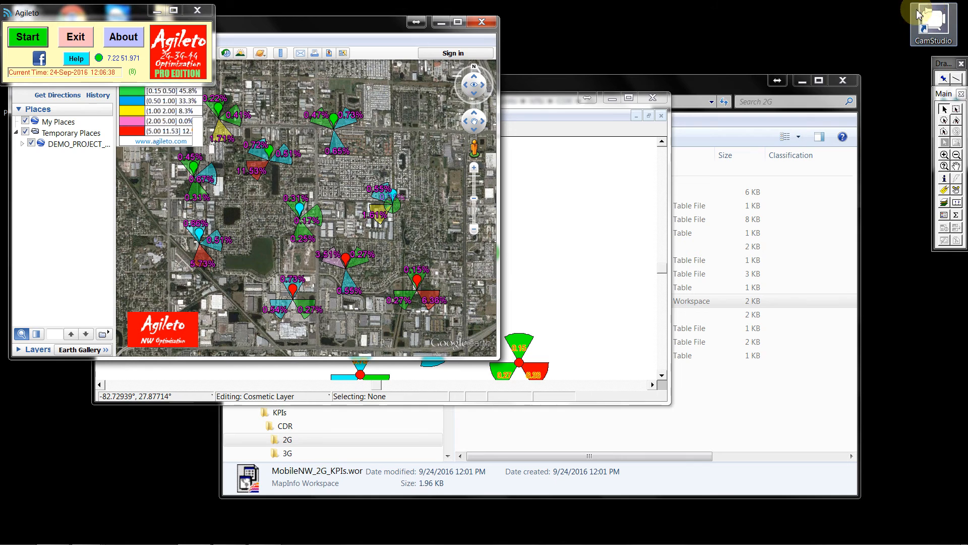
drag(552, 107, 883, 81)
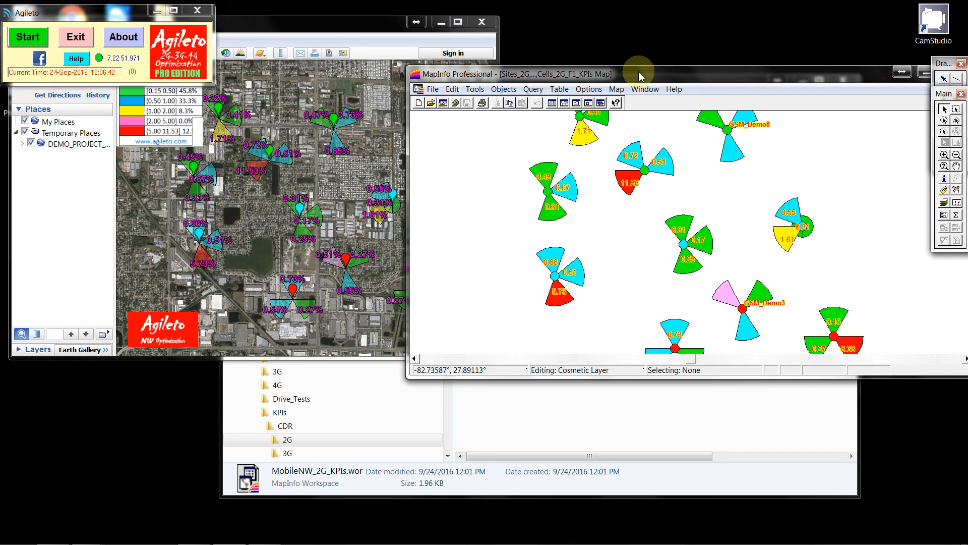
drag(639, 75, 695, 37)
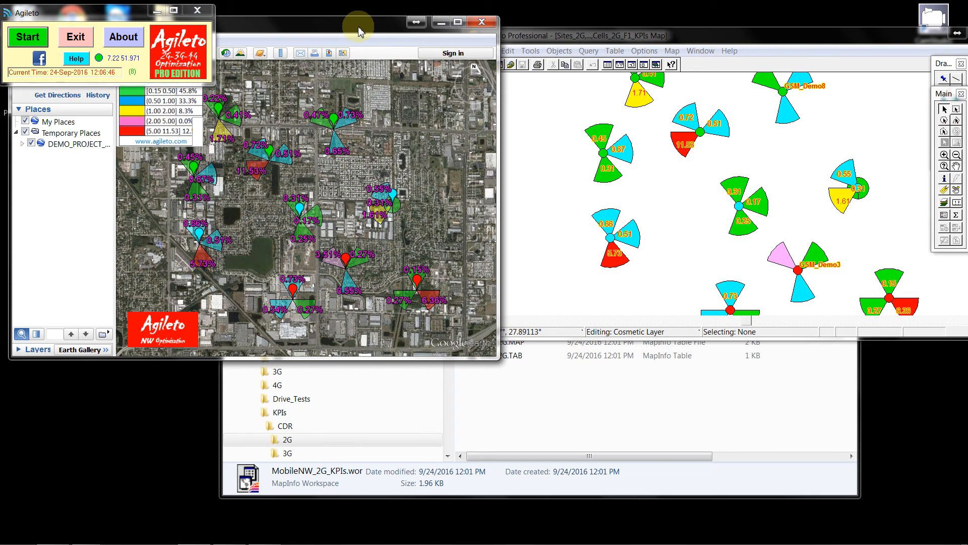
Move the Google Earth window closer to MapInfo and minimize the Agileto window.
drag(361, 32, 411, 34)
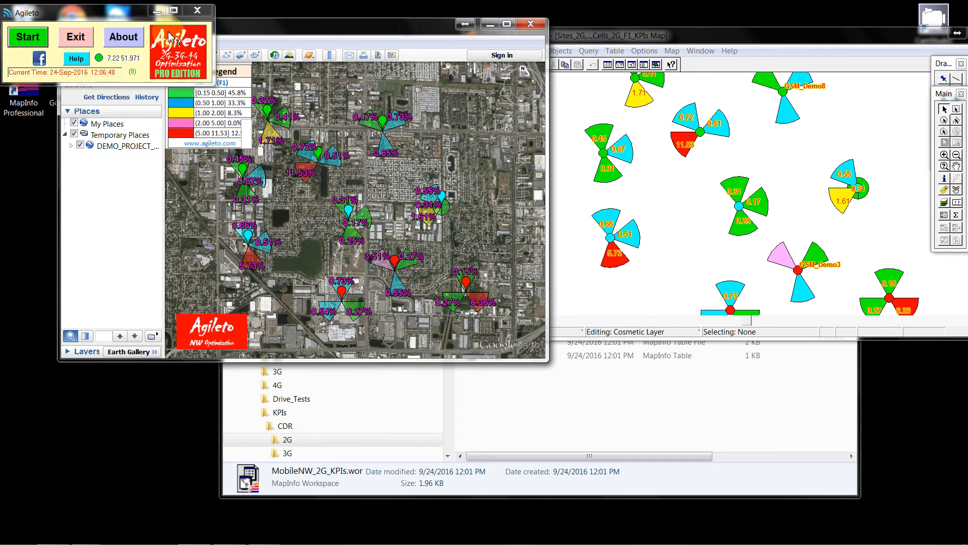
click(157, 11)
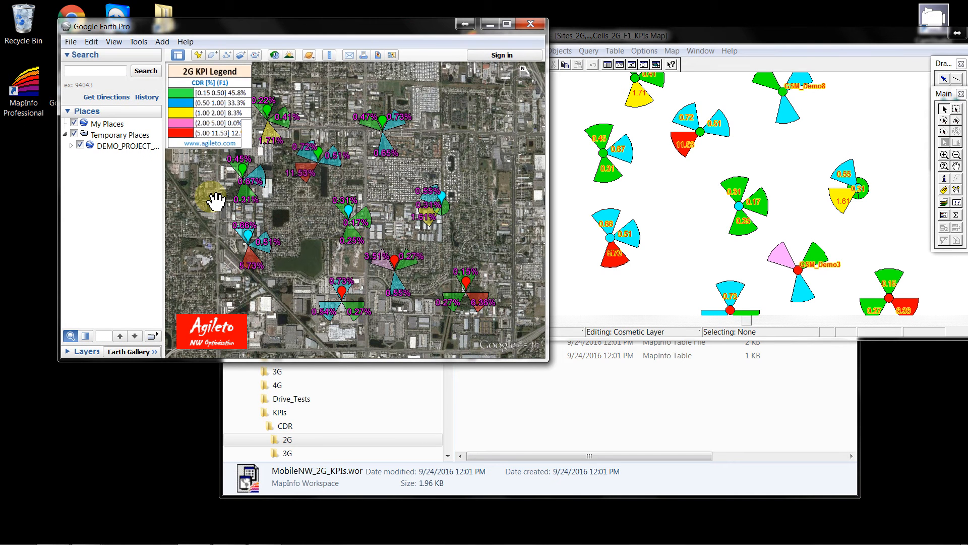
Expand DEMO_PROJECT_KPIs_CDR in Google Earth and hide the KPI Legend and KPIs labels of Cells_2G_F2_KPIs.
click(70, 146)
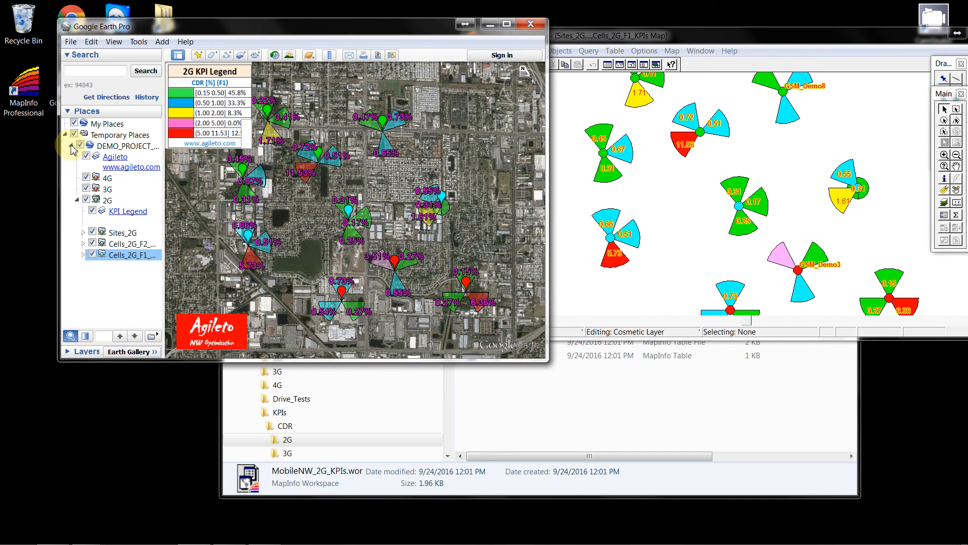
click(83, 244)
scroll(98, 324, down, 1)
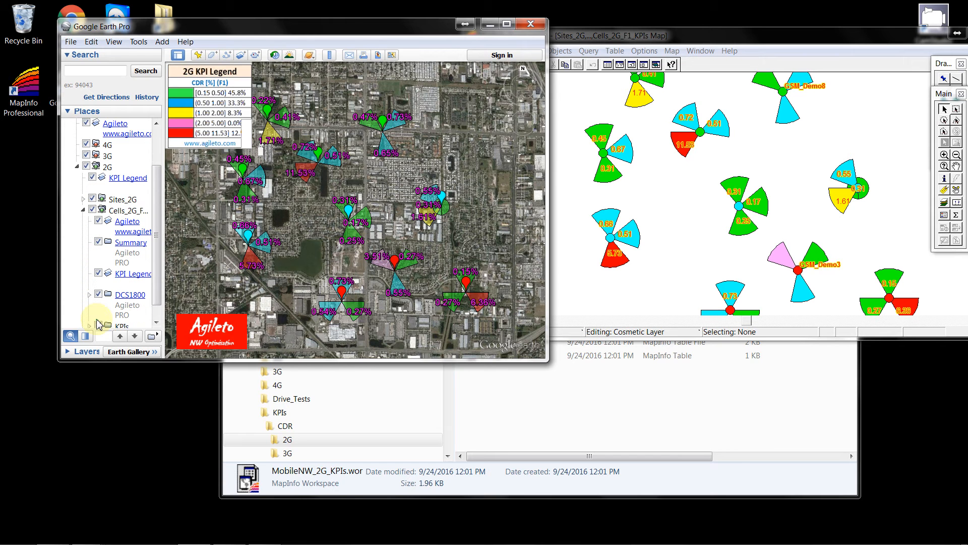
click(101, 272)
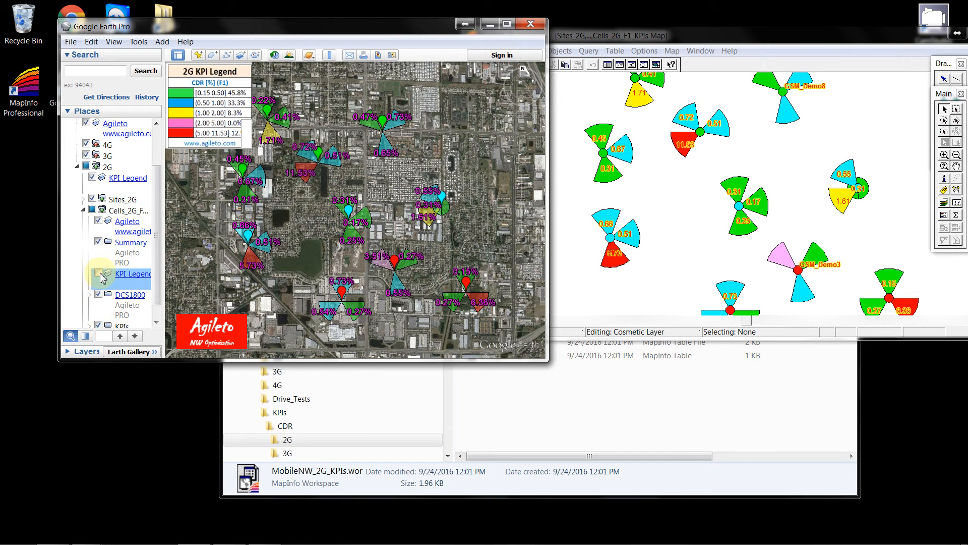
scroll(103, 292, down, 1)
click(98, 304)
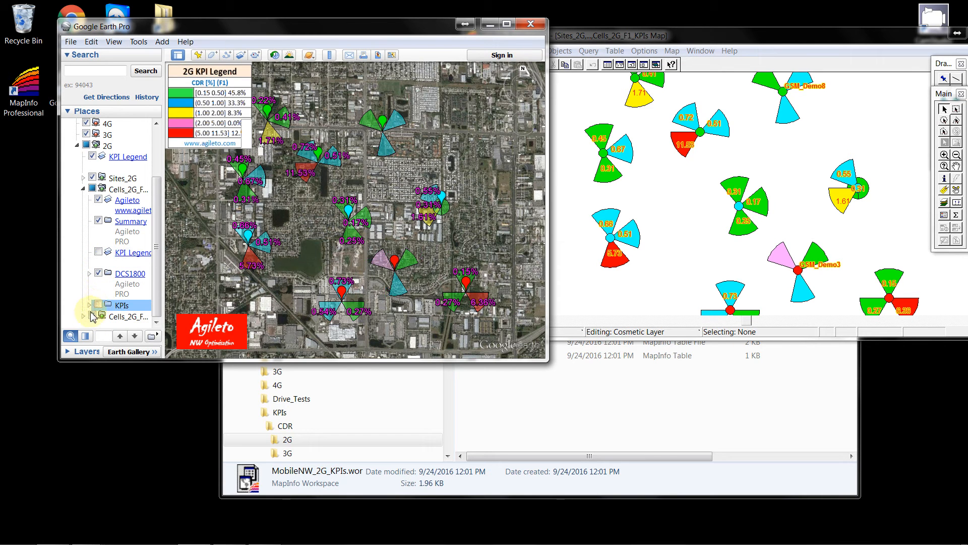
Hide the KPIs labels and KPI Legend of Cells_2G_F1_KPIs, along with the overall 2G KPI Legend.
click(84, 316)
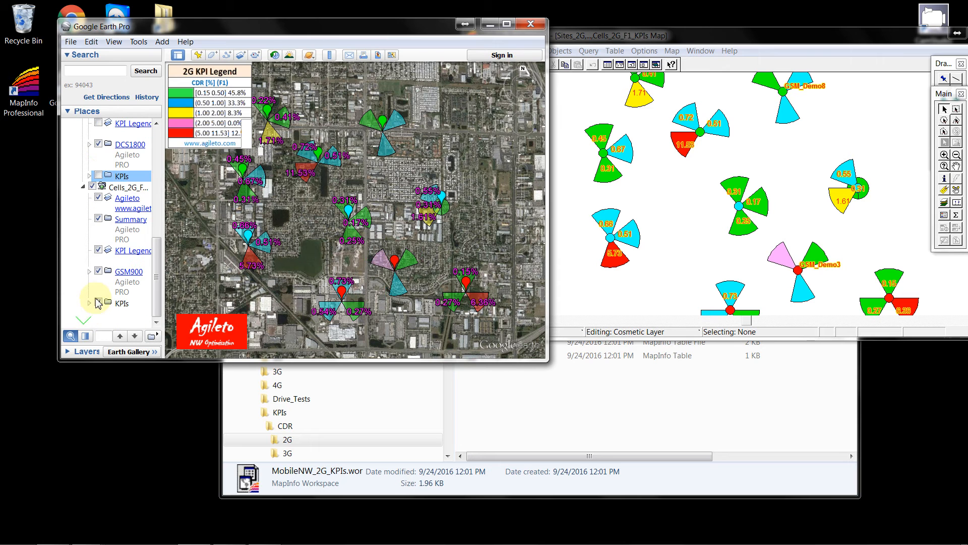
click(98, 304)
click(98, 249)
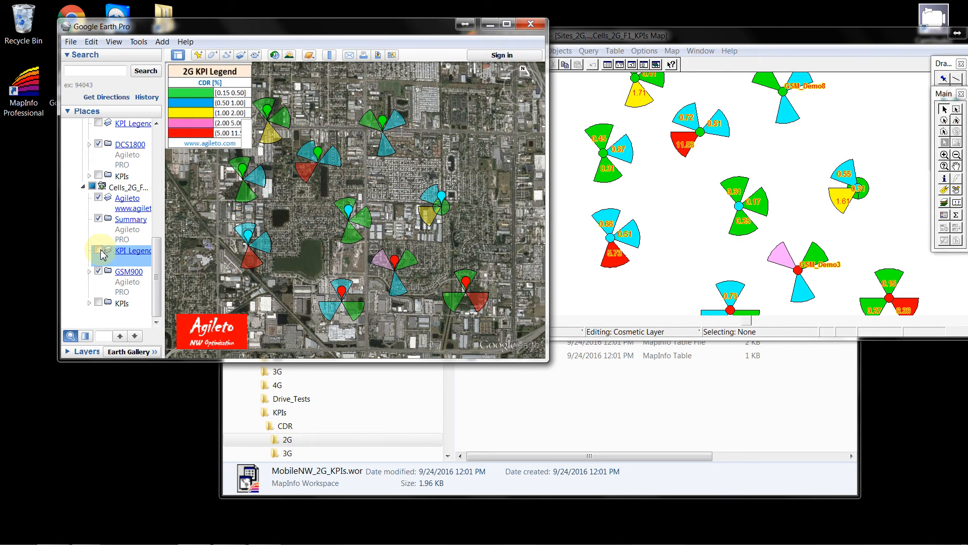
scroll(96, 194, up, 5)
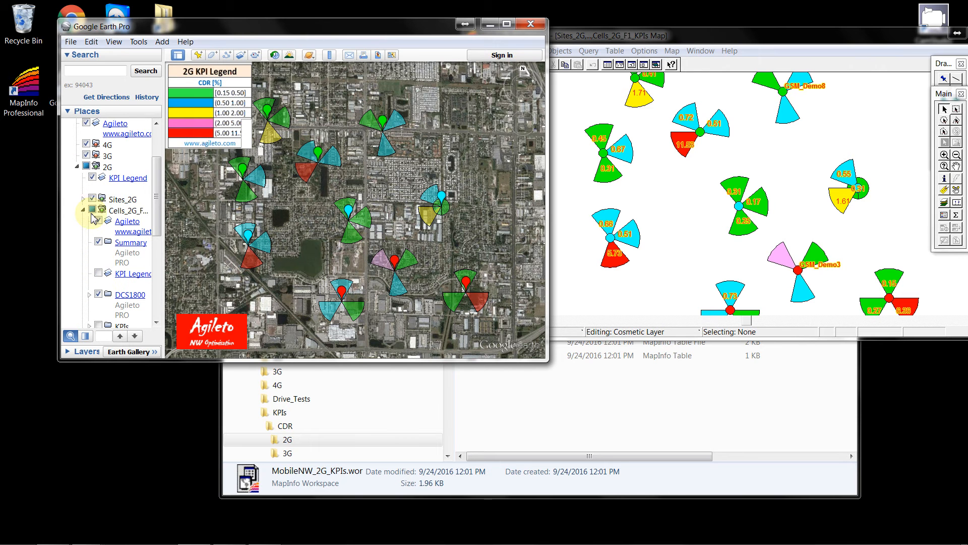
click(93, 198)
click(92, 177)
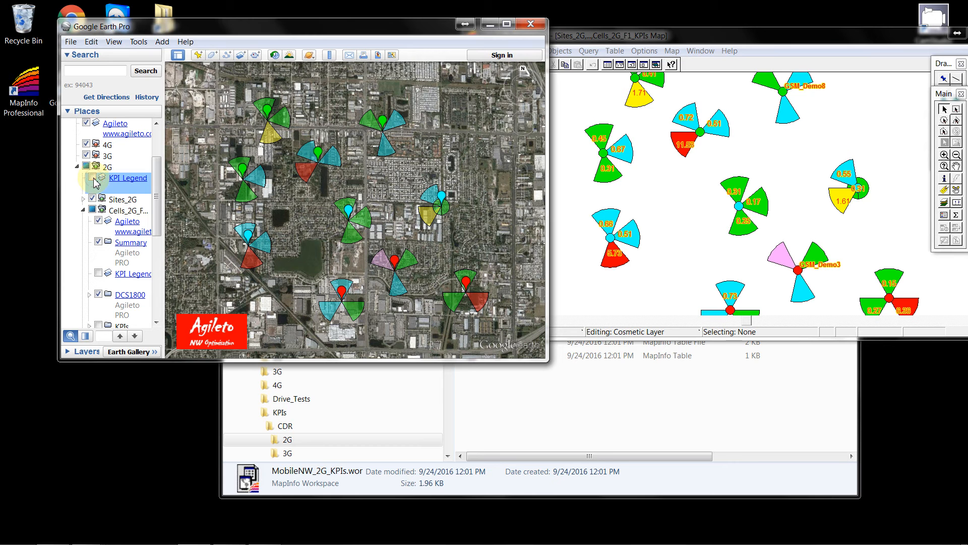
Adjust the Google Earth and MapInfo map views to show the same 2G sites side by side.
drag(319, 233, 334, 213)
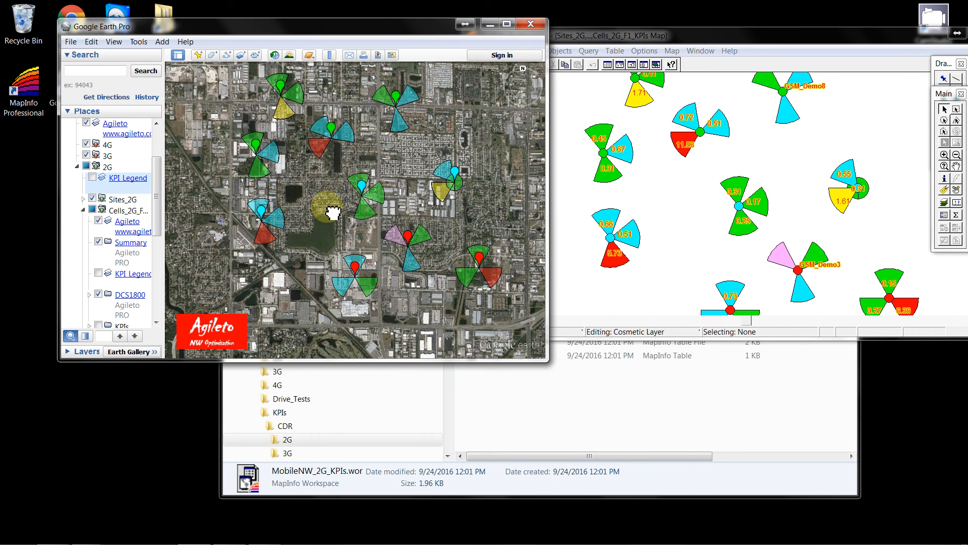
click(677, 231)
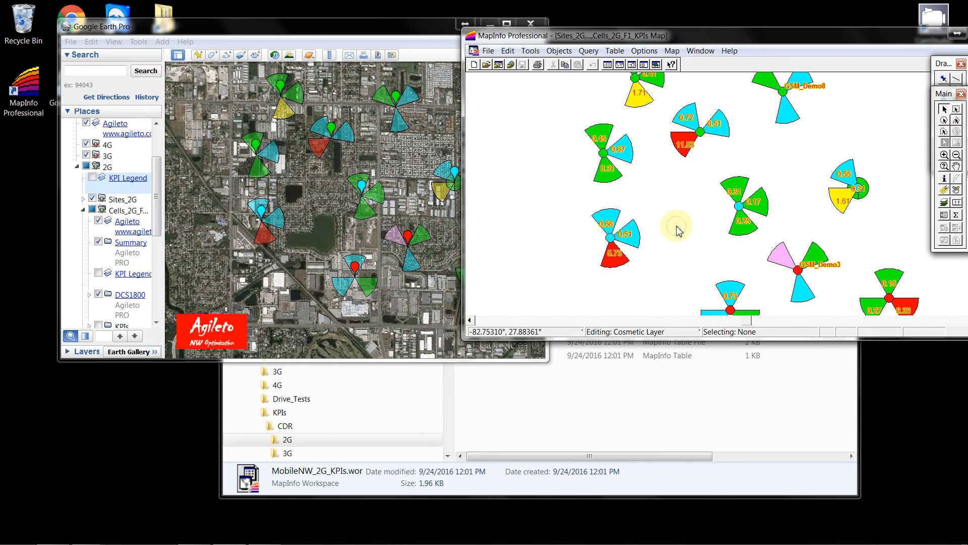
click(377, 223)
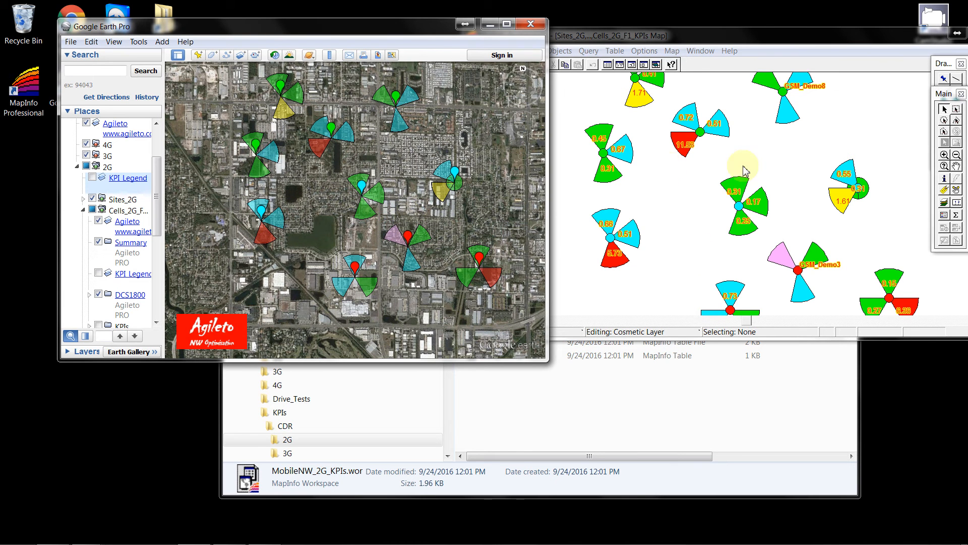
click(907, 161)
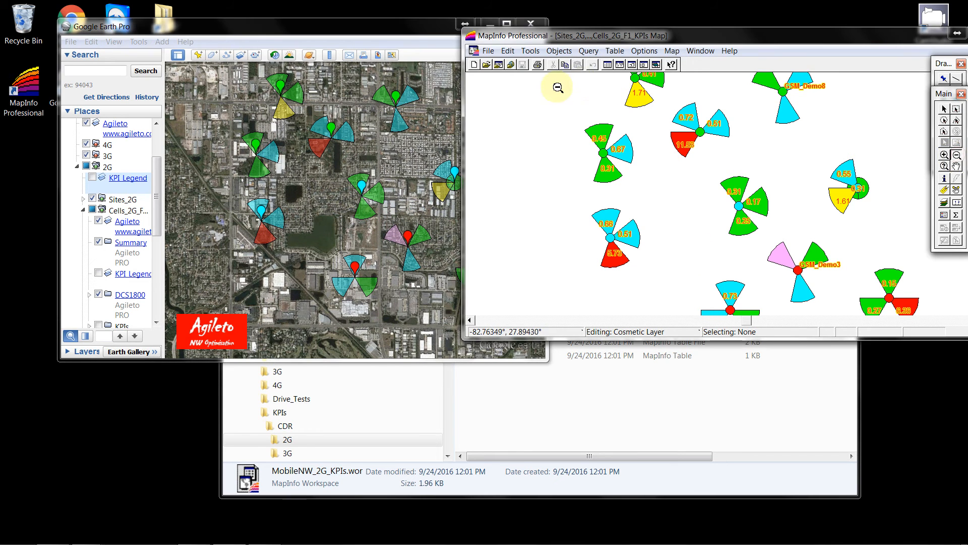
drag(555, 78, 635, 121)
drag(694, 156, 822, 236)
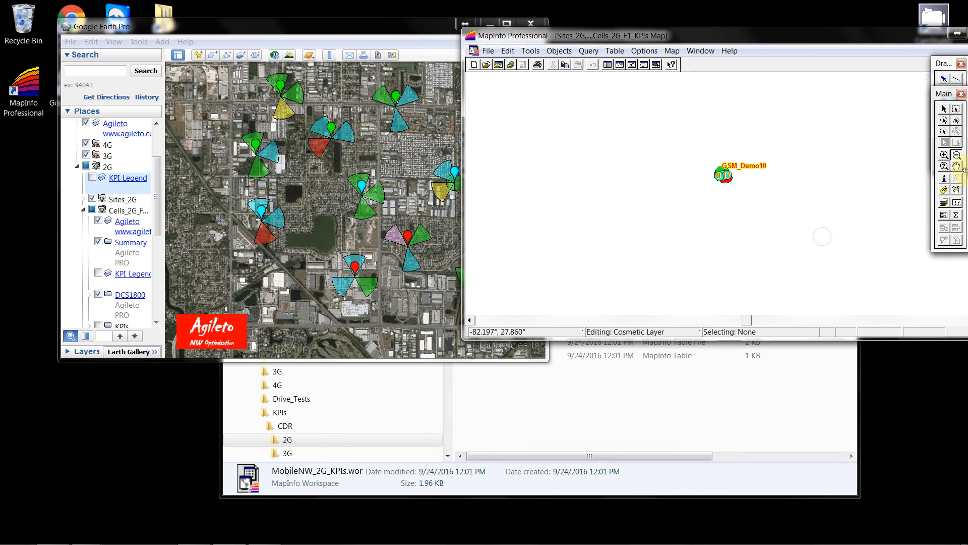
click(944, 155)
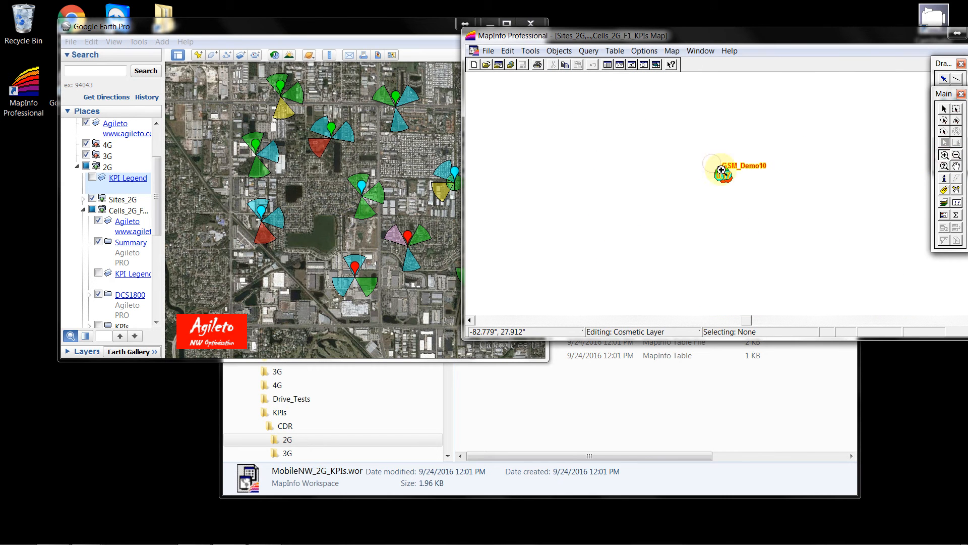
click(739, 185)
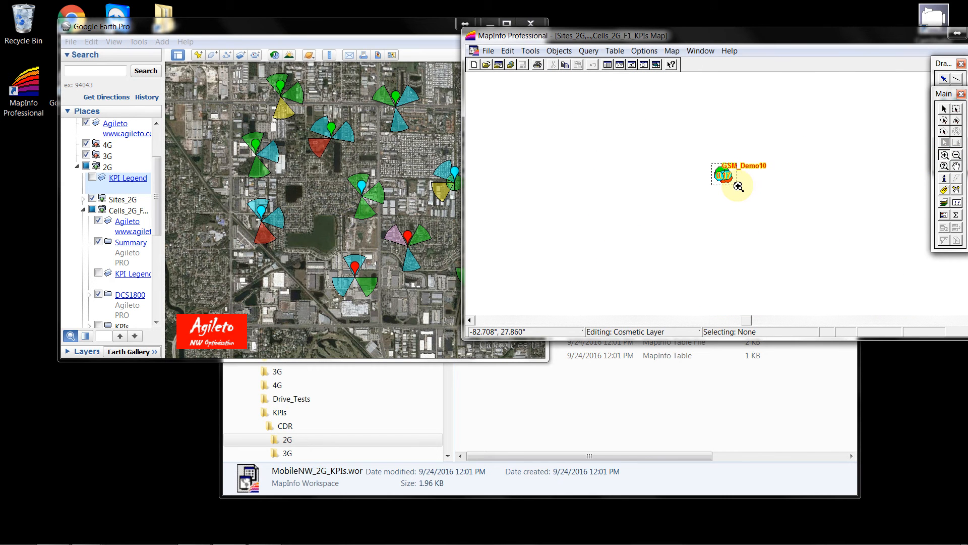
drag(664, 147, 813, 246)
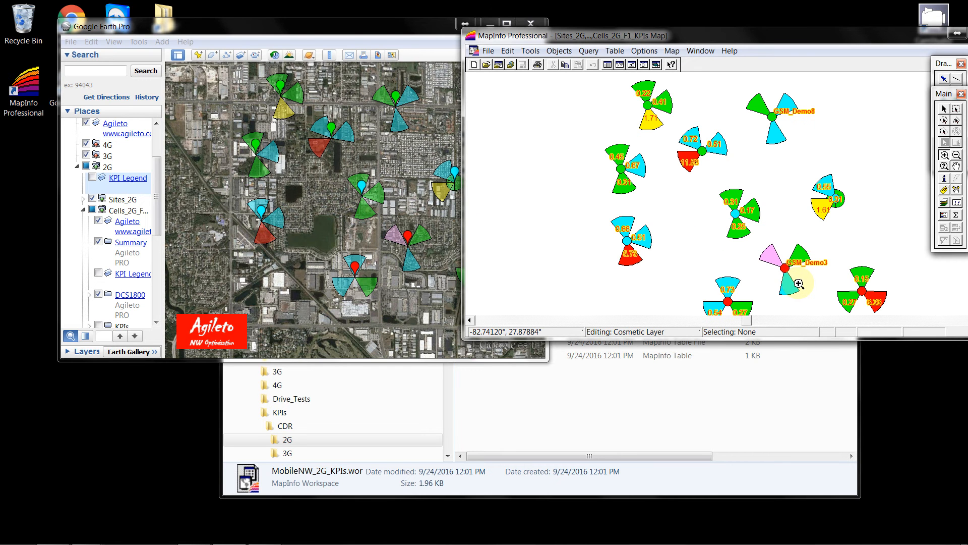
Show the KPIs labels of Cells_2G_F1_KPIs in Google Earth again and zoom in on the sites.
click(384, 39)
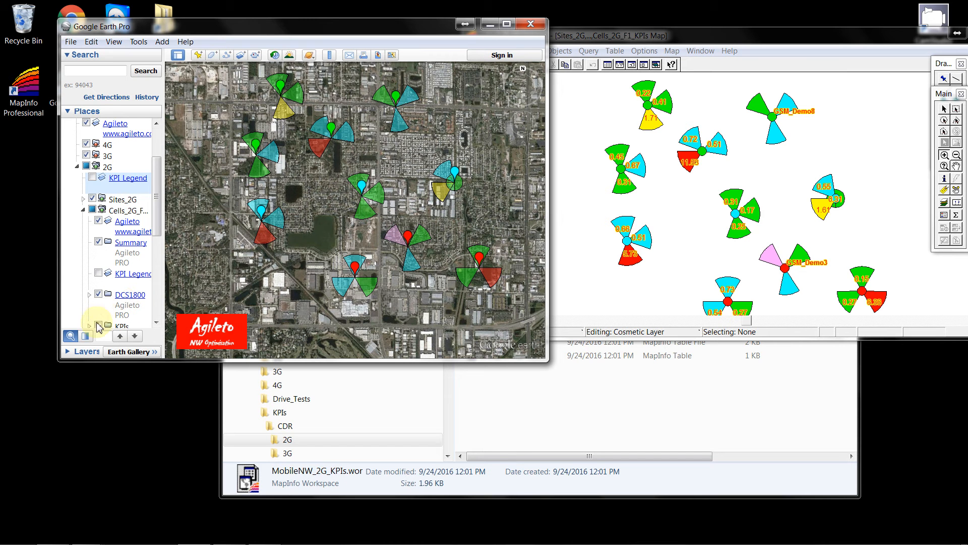
scroll(99, 325, down, 5)
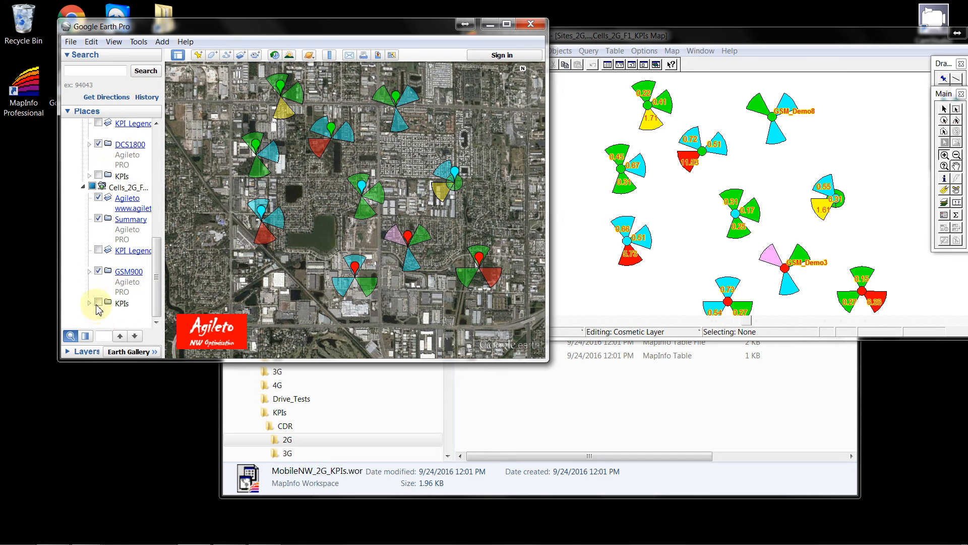
click(98, 303)
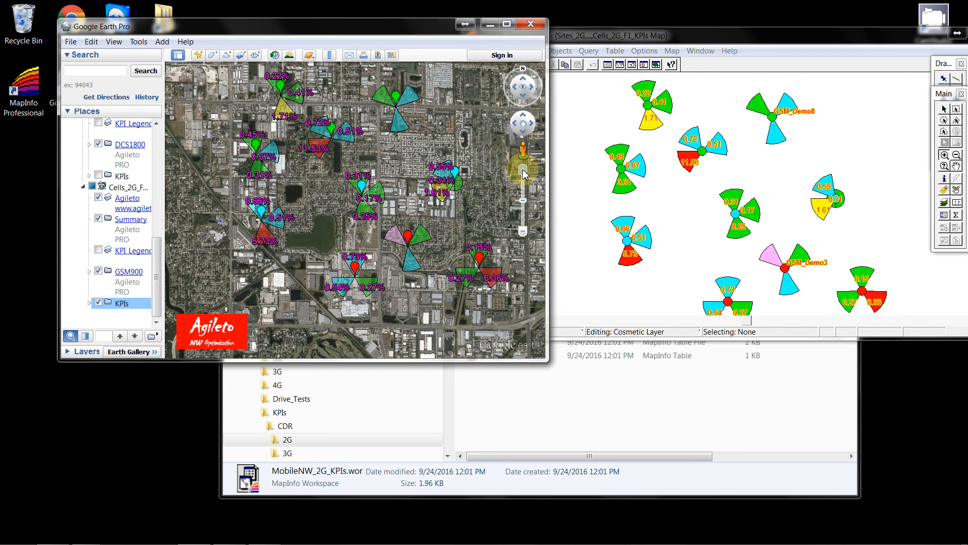
click(523, 170)
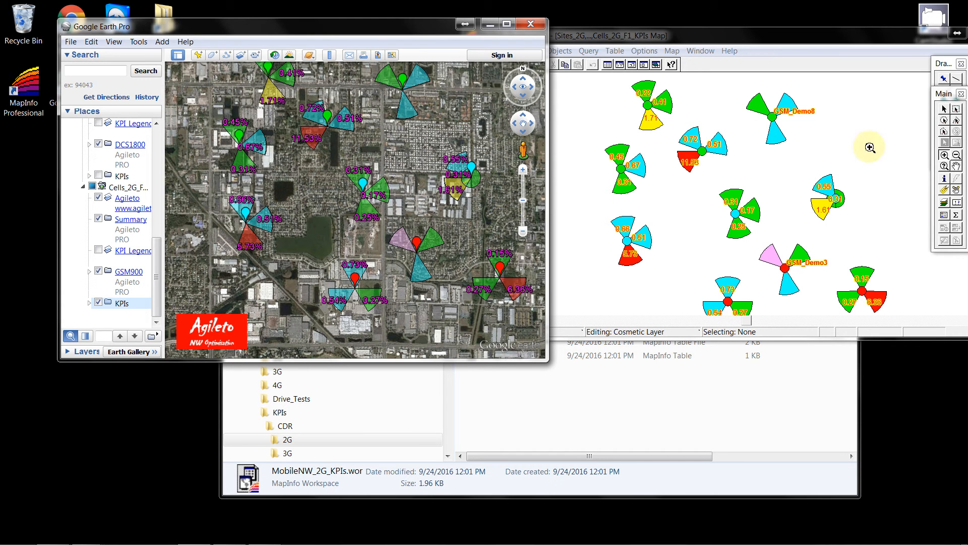
Query the southern cell of the central site with MapInfo's Info Tool, then enlarge and reposition the Info Tool window.
click(944, 179)
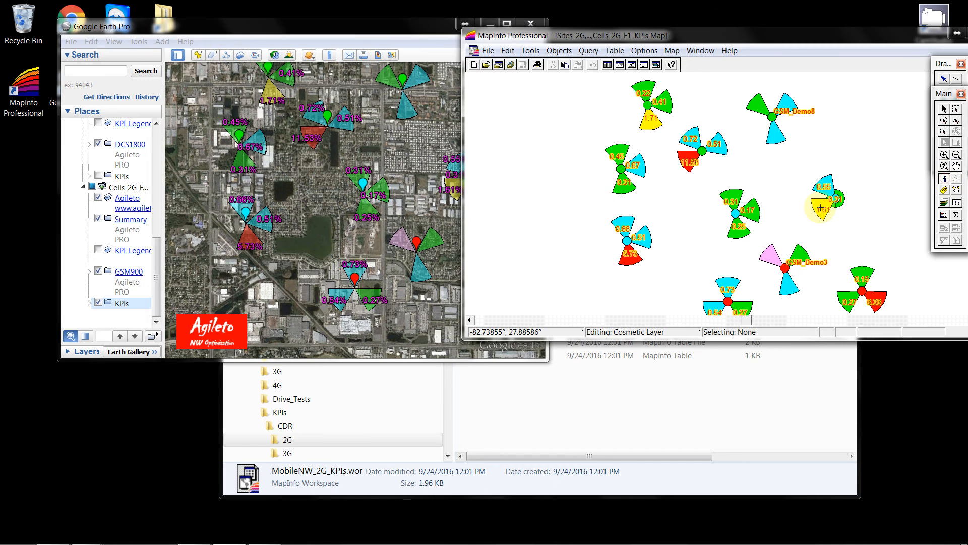
click(739, 226)
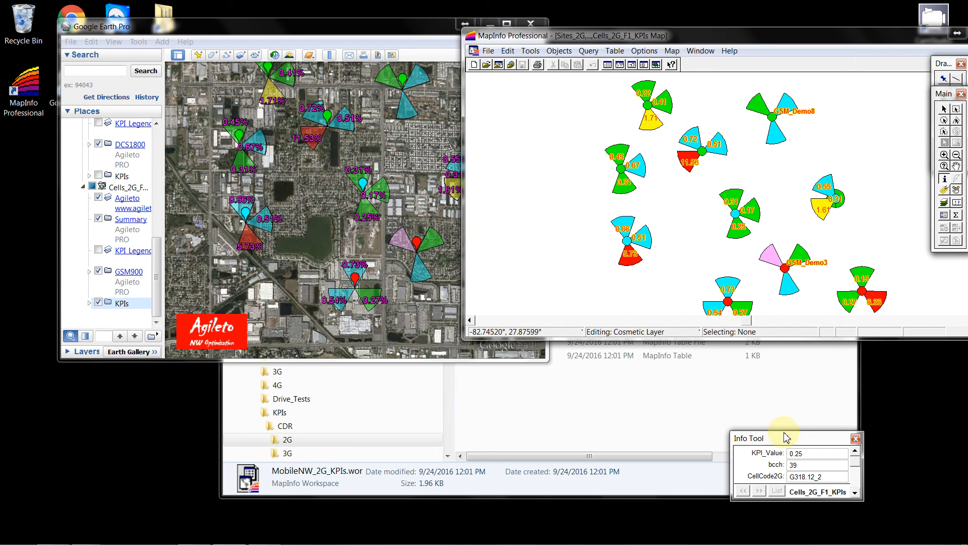
drag(784, 432, 802, 258)
click(805, 255)
click(809, 222)
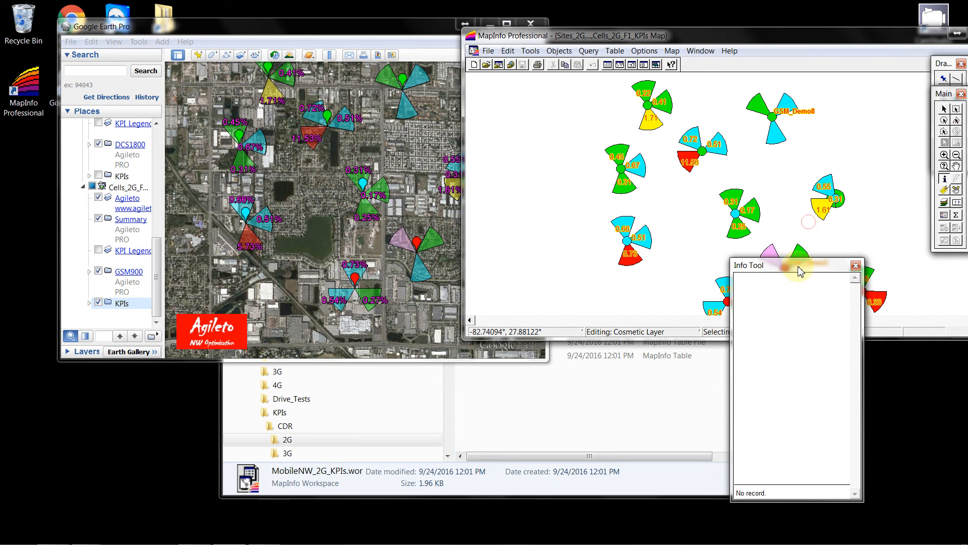
drag(804, 267, 514, 250)
click(535, 251)
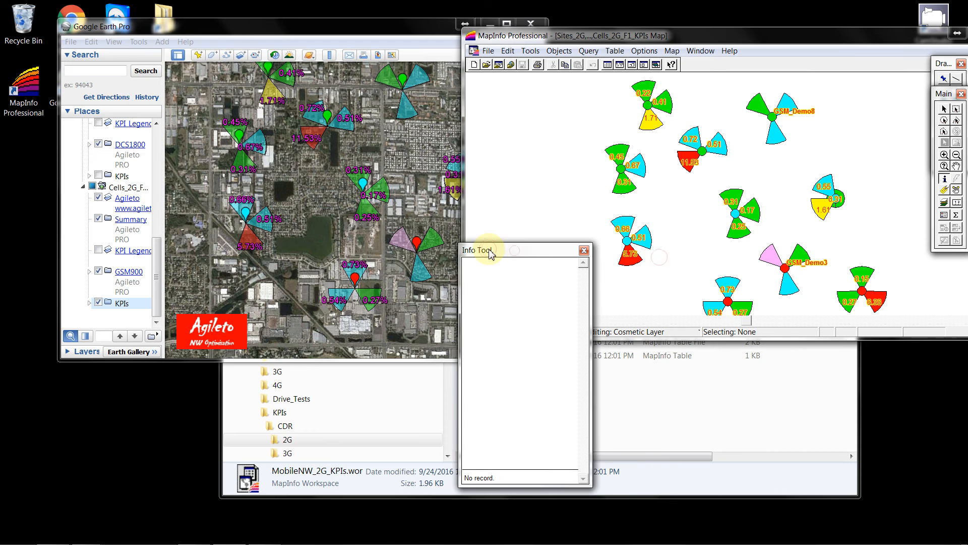
Inspect the KPI value and details of AgiletoDemo5-B, including GSM band, CI, BSIC, LAC and azimuth, and then those of AgiletoDemo2-B.
click(630, 260)
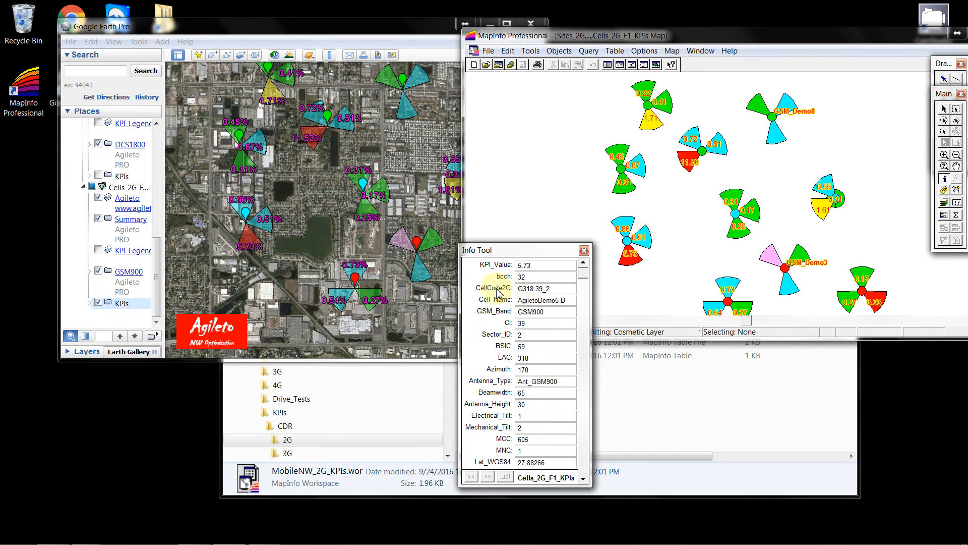
click(551, 314)
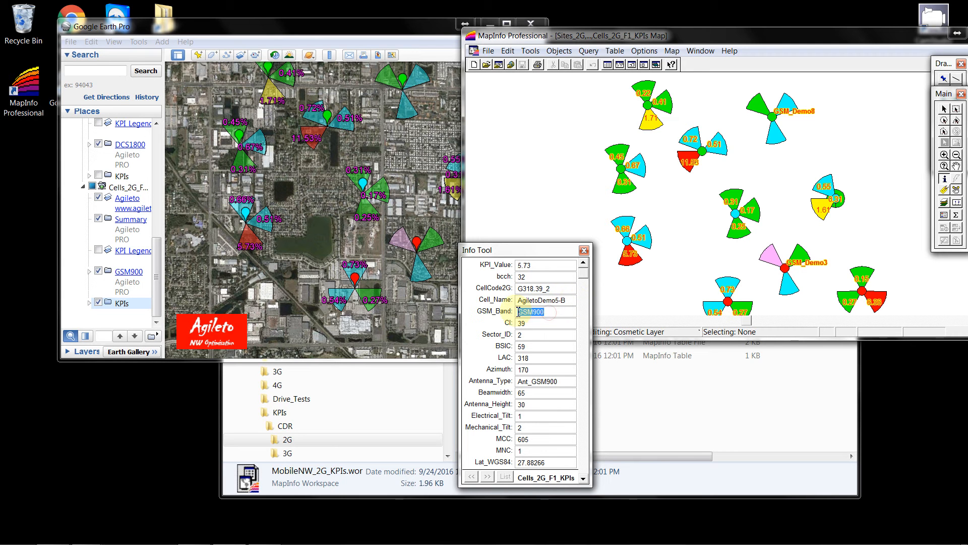
click(520, 323)
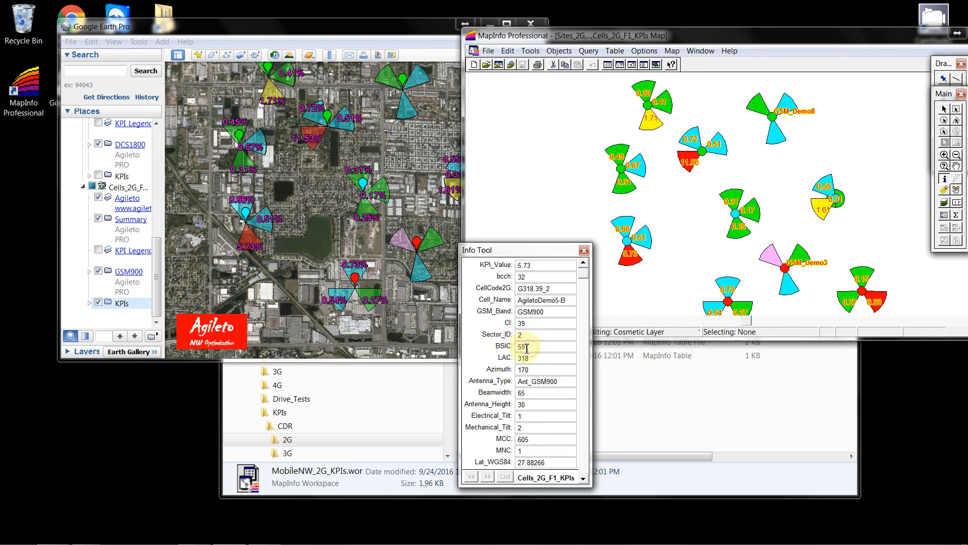
click(521, 347)
click(536, 358)
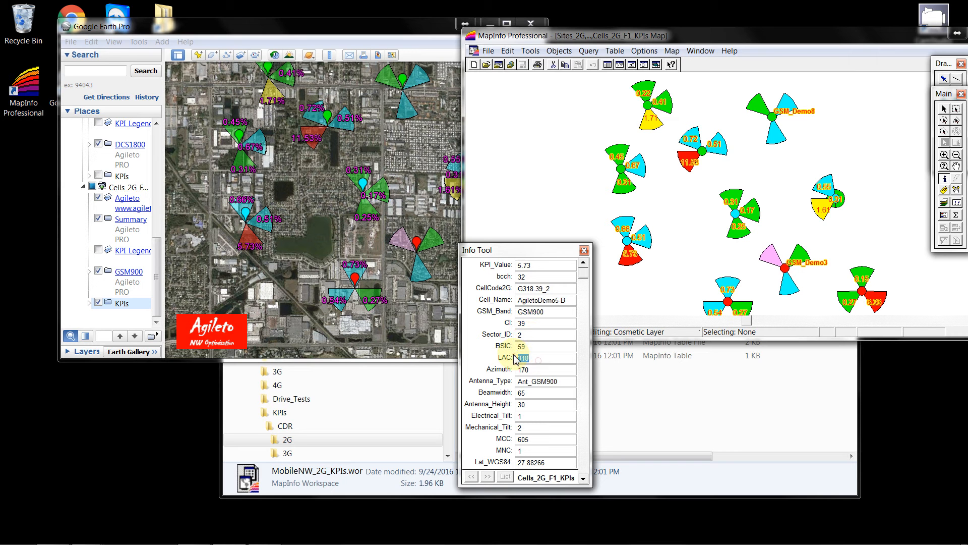
click(538, 371)
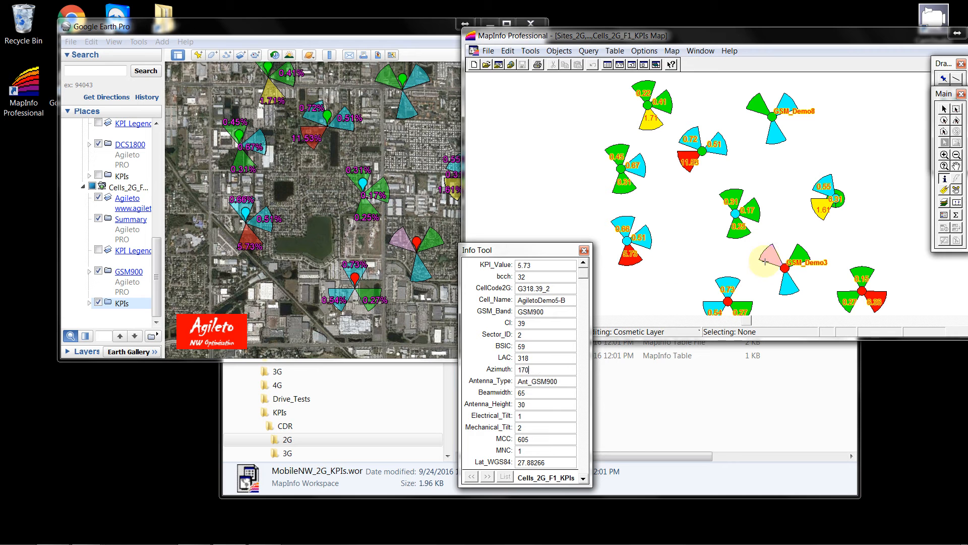
click(823, 209)
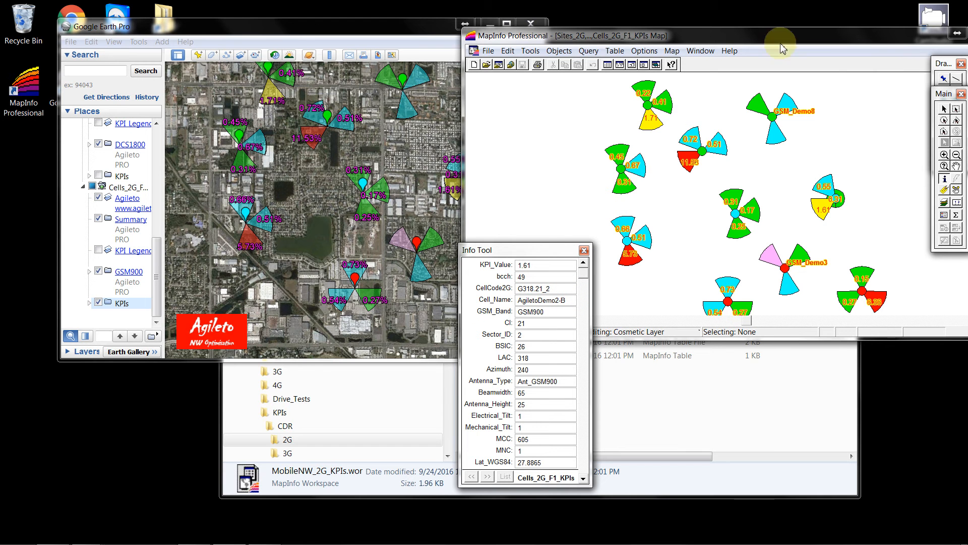
Close MapInfo and maximize the Google Earth window.
drag(895, 32, 767, 32)
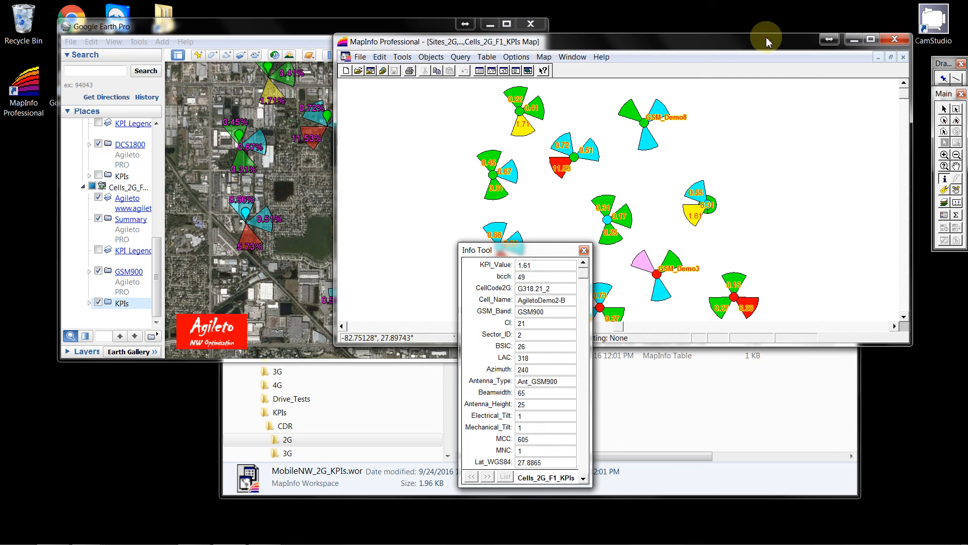
click(894, 40)
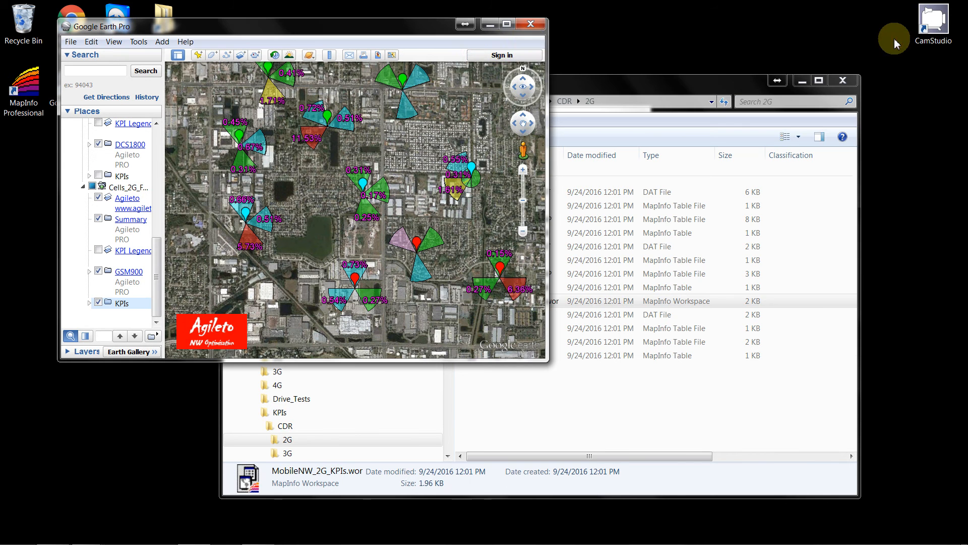
click(506, 25)
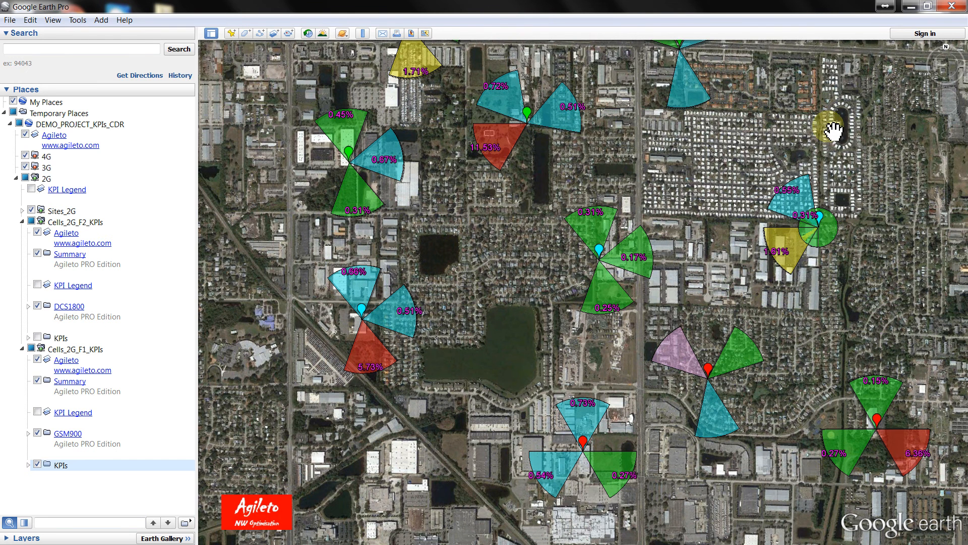
Minimize Google Earth, switch to Agileto, and start module 5.1 for KPI-based cell objects using the DEMO_KPIs.xls file.
click(911, 7)
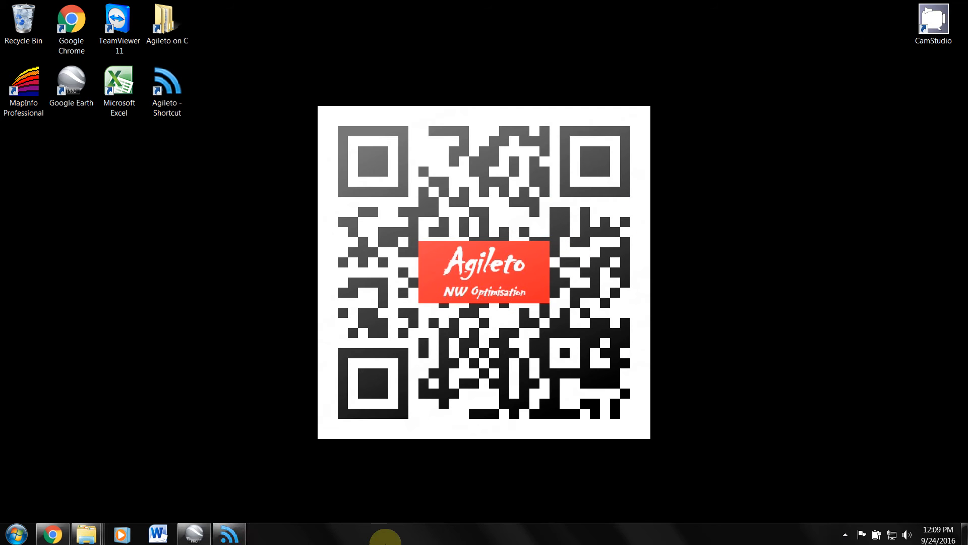
click(240, 537)
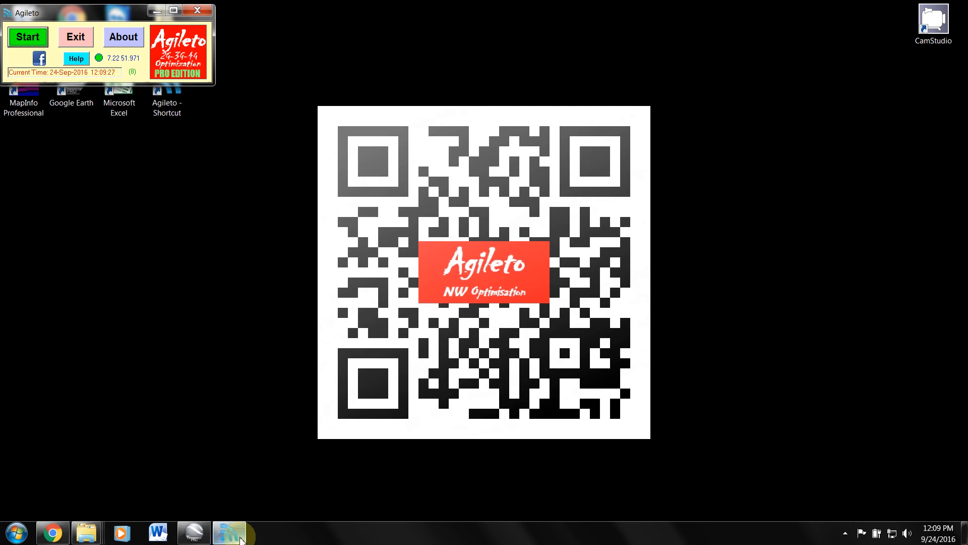
click(30, 36)
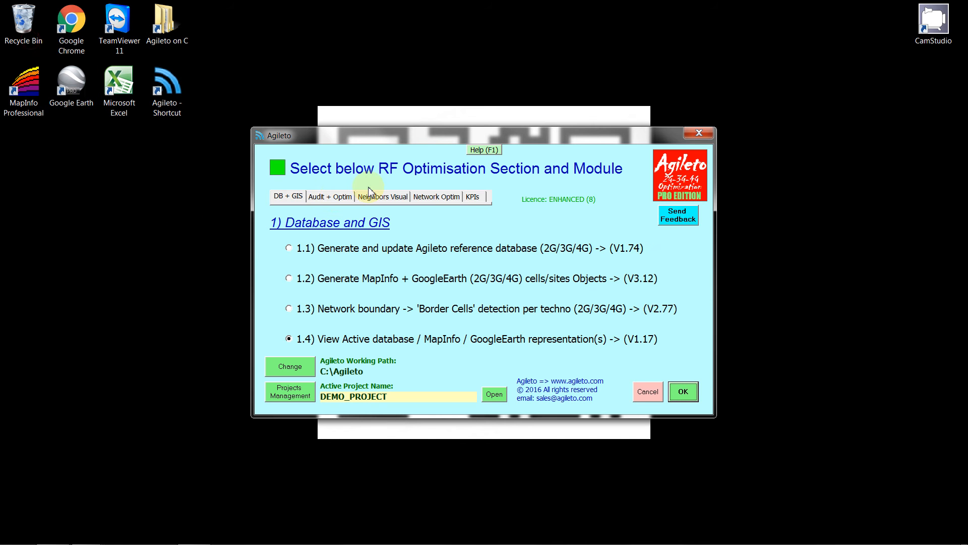
click(476, 197)
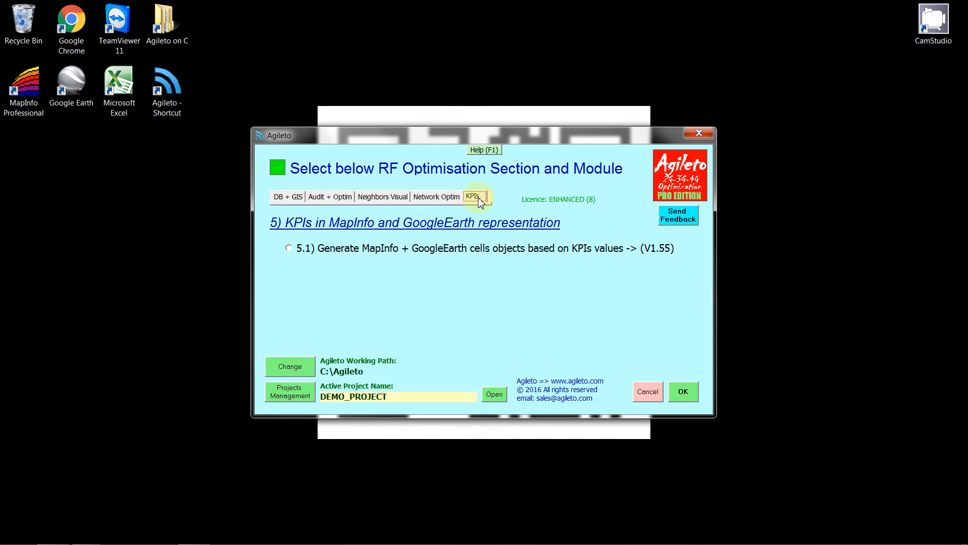
click(303, 249)
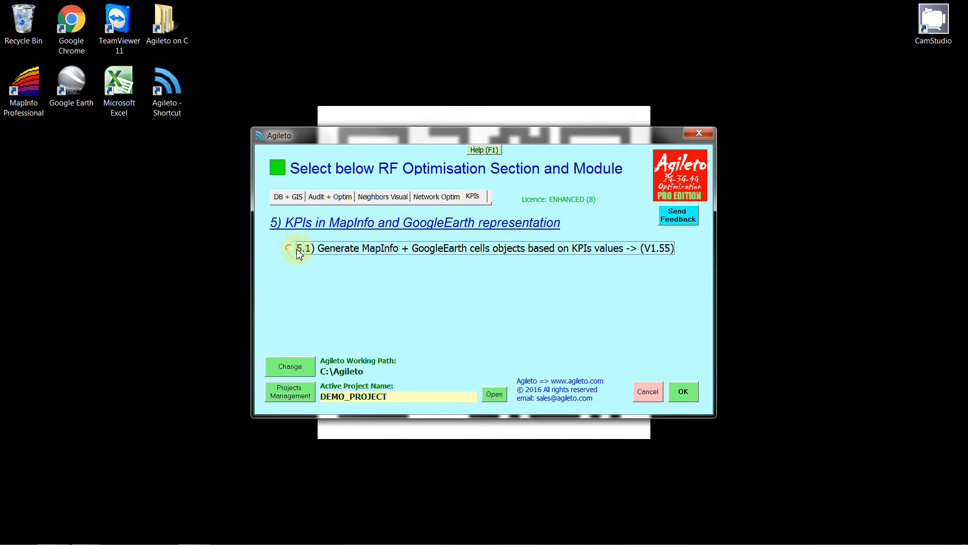
click(687, 399)
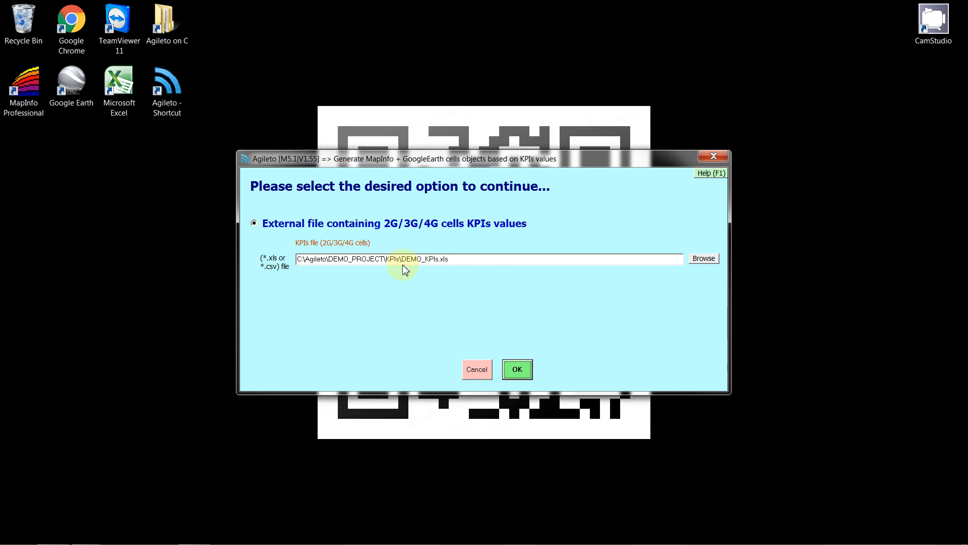
click(521, 365)
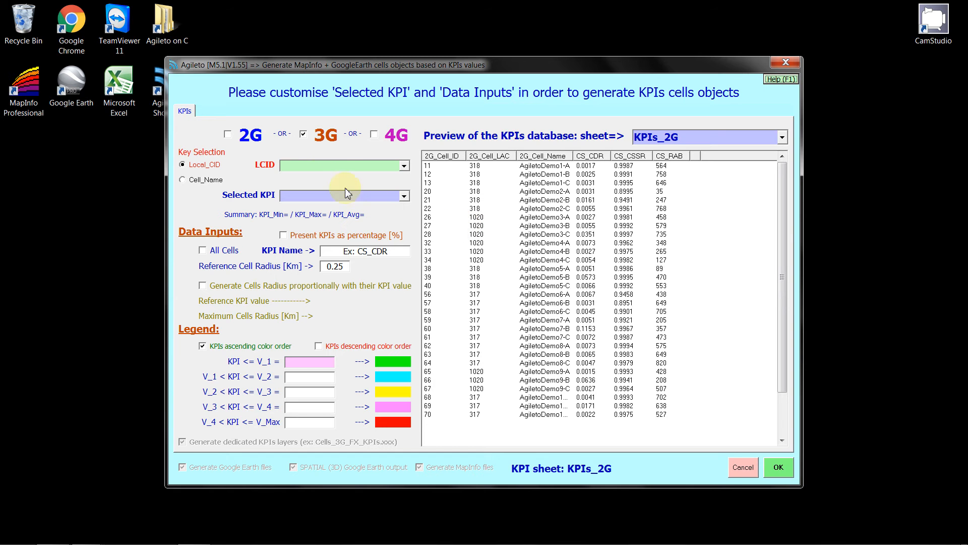
Choose 3G as the technology and load the KPIs_3G sheet of the KPIs database.
click(302, 134)
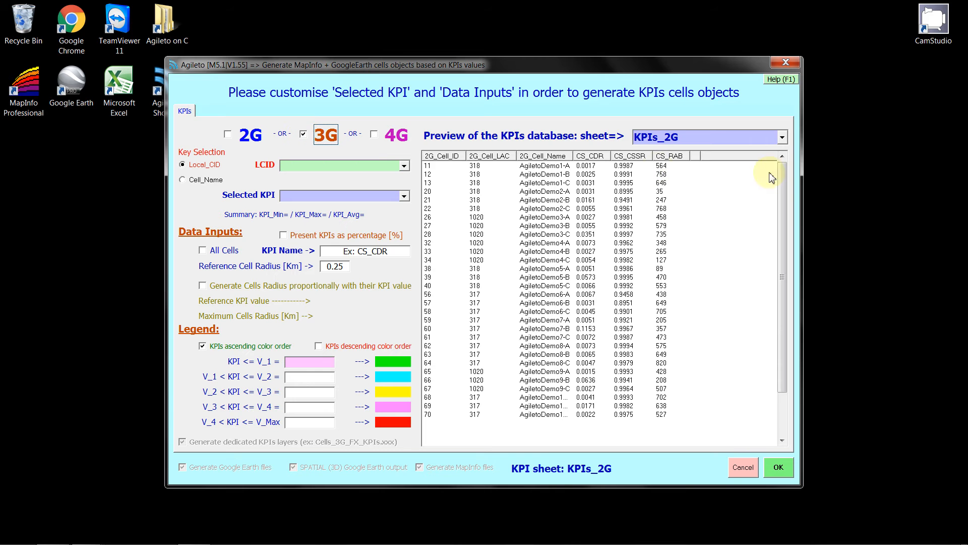
click(782, 137)
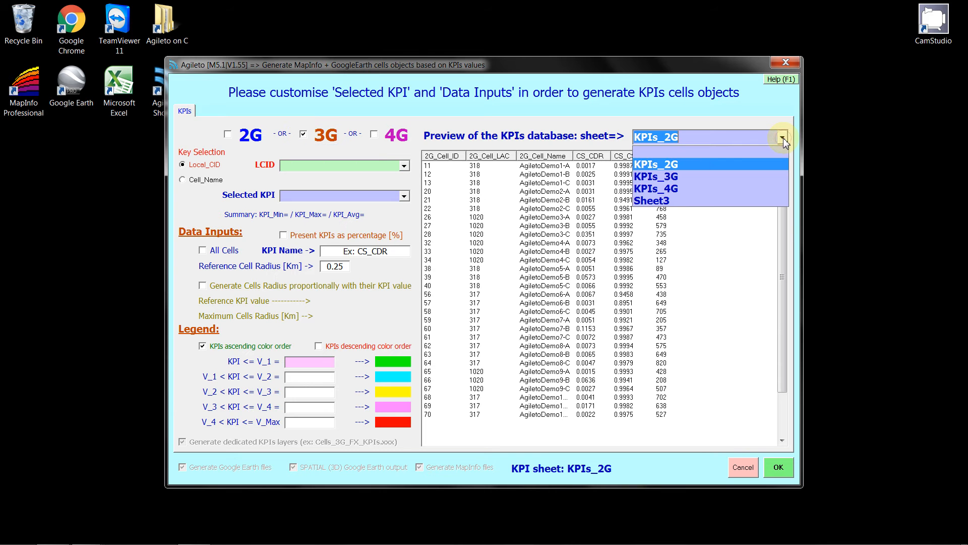
click(705, 182)
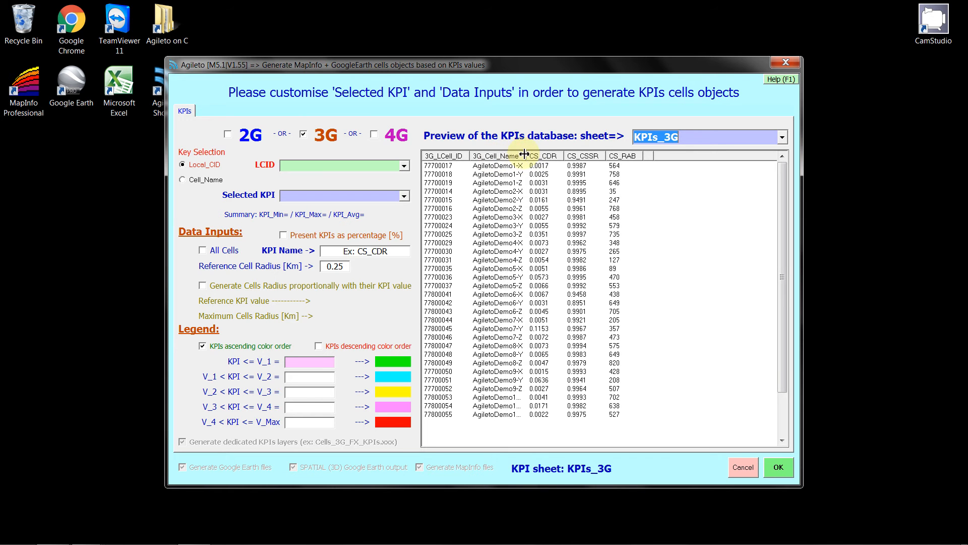
Set the key selection to Cell_Name and map it to the 3G_Cell_Name column.
click(184, 182)
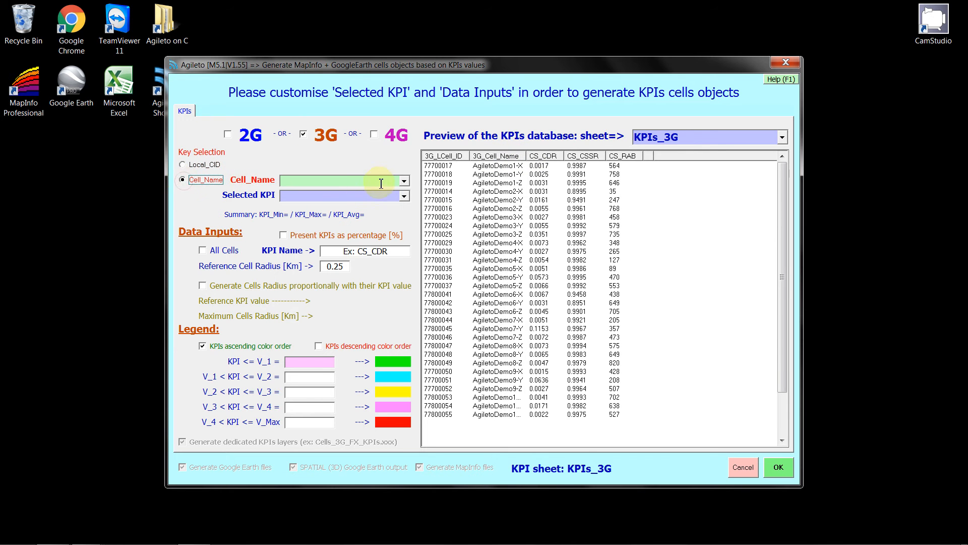
click(182, 165)
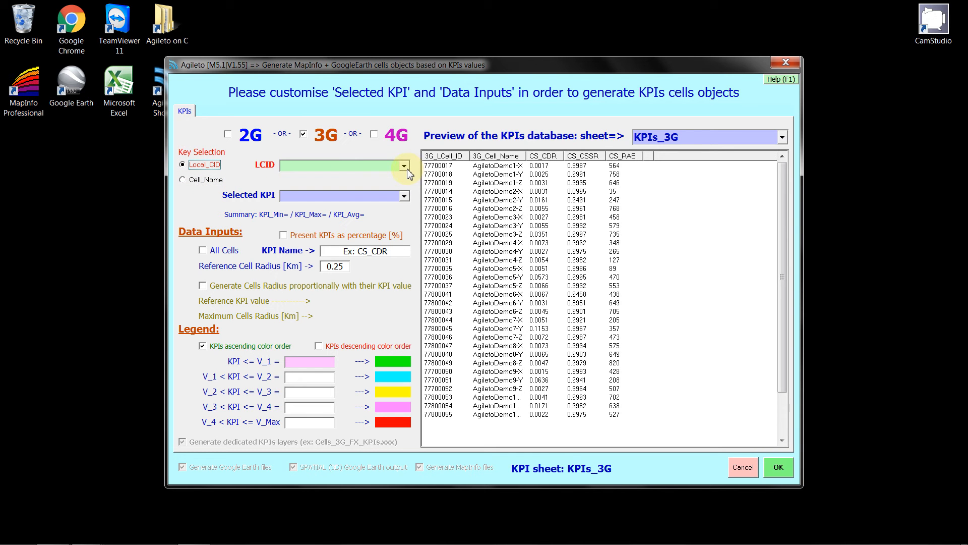
click(183, 181)
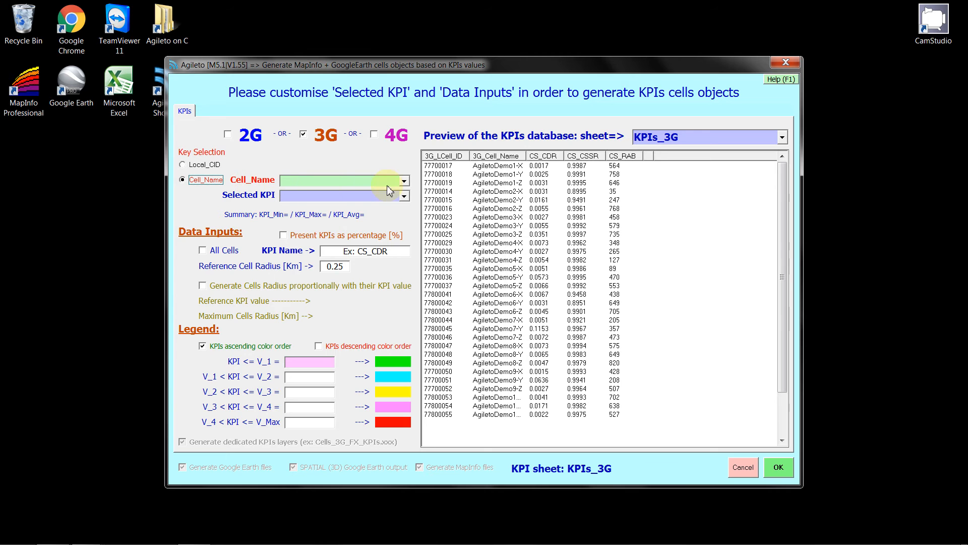
click(404, 182)
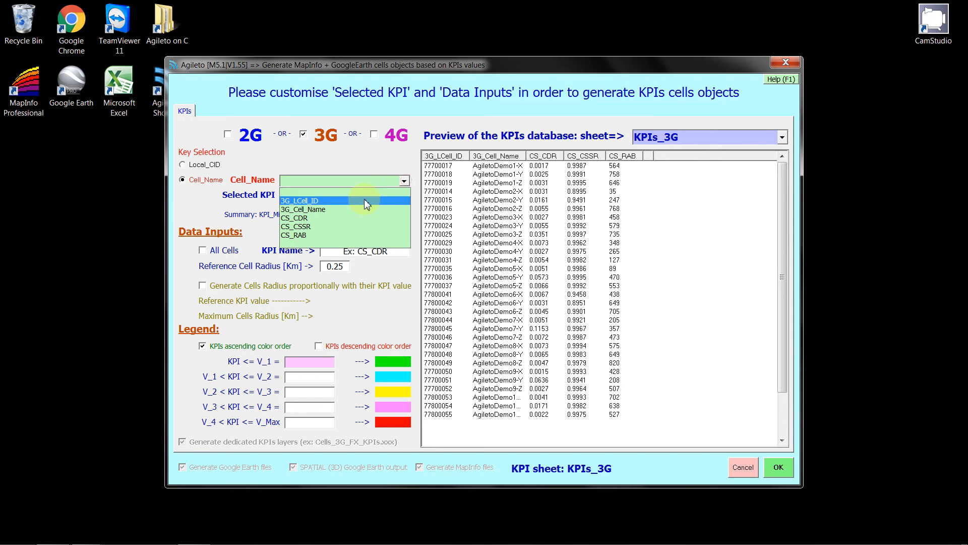
click(356, 207)
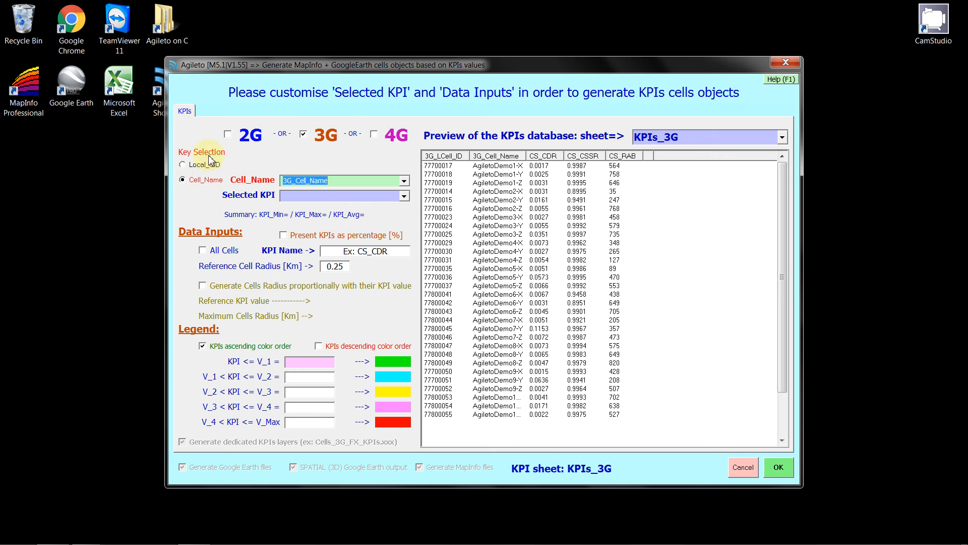
Select CS_CDR as the KPI, present it as a percentage, and name the KPI CDR.
click(318, 197)
click(404, 196)
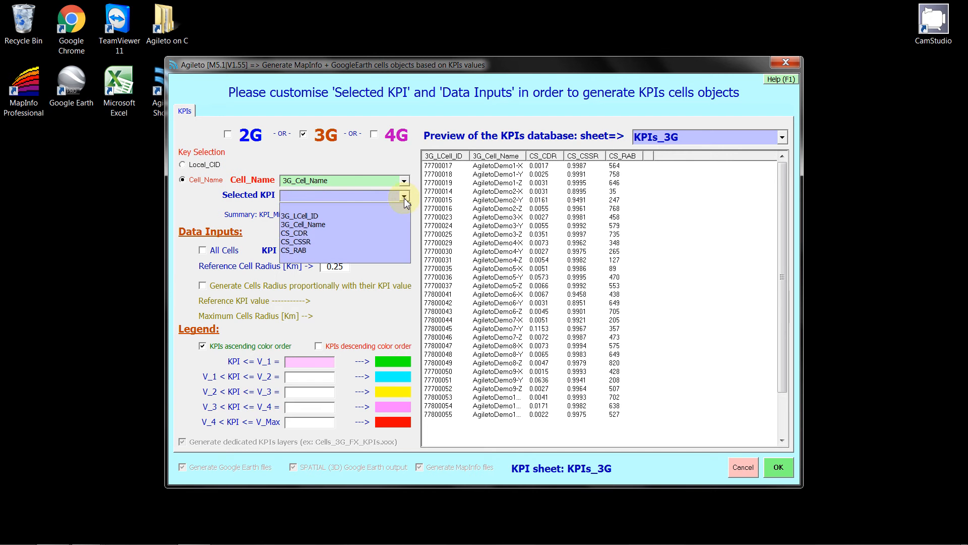
click(371, 233)
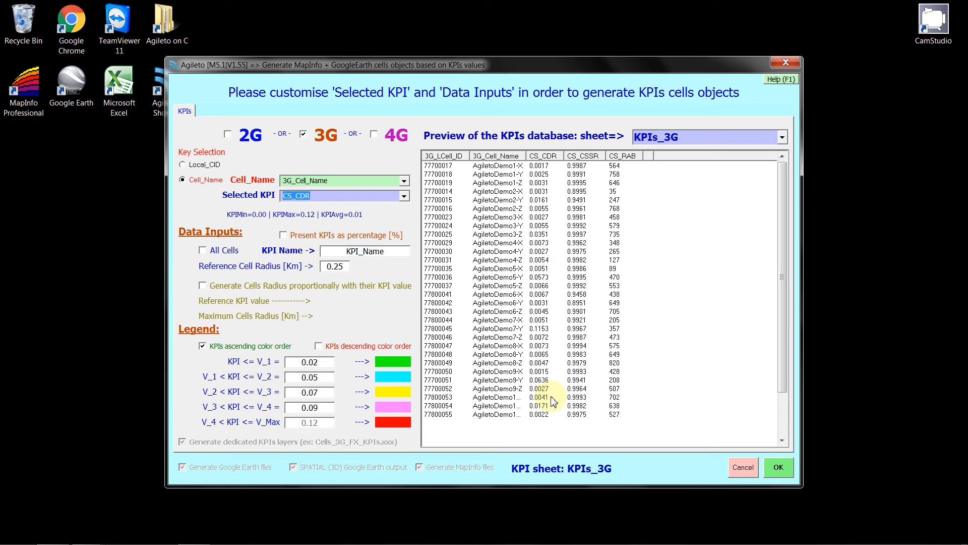
click(284, 236)
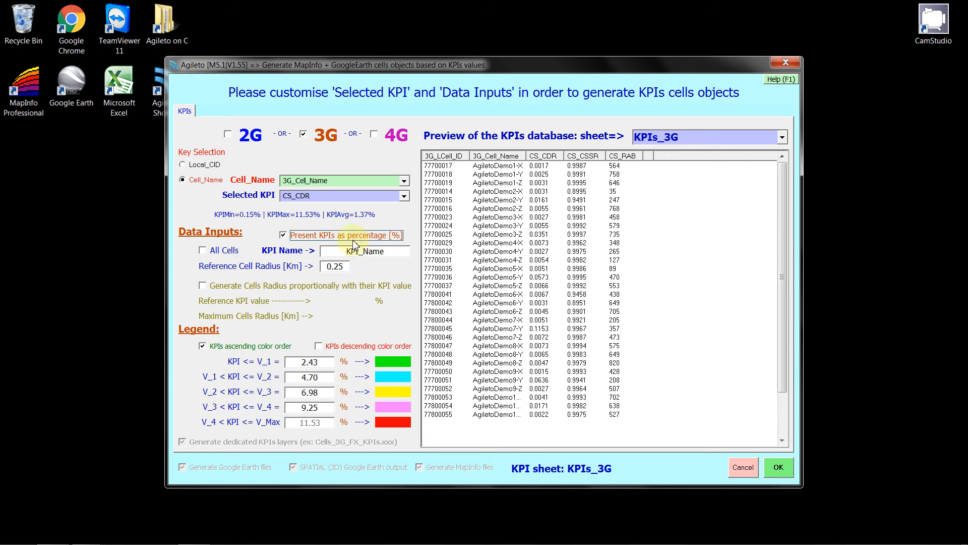
drag(403, 249, 346, 253)
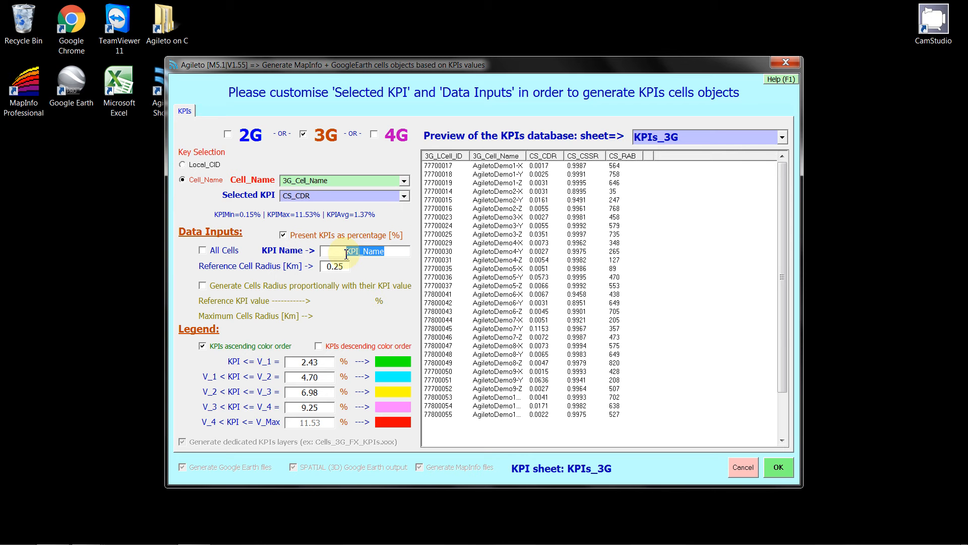
text(CDR)
Set the legend thresholds V_1 to V_4 to 0.5, 1, 2 and 5 %, and generate the 3G KPI cell objects.
drag(319, 363, 265, 361)
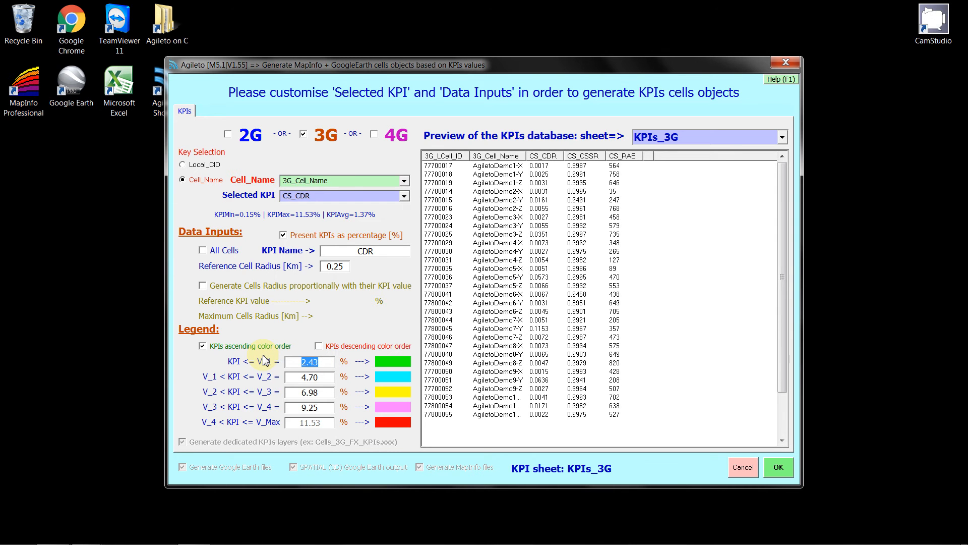
mouse_move(156, 540)
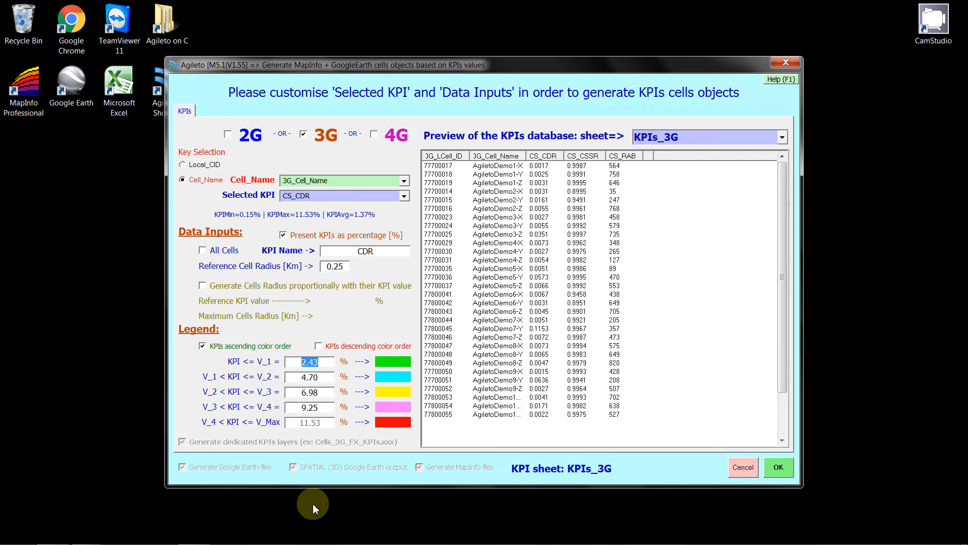
text(0.5)
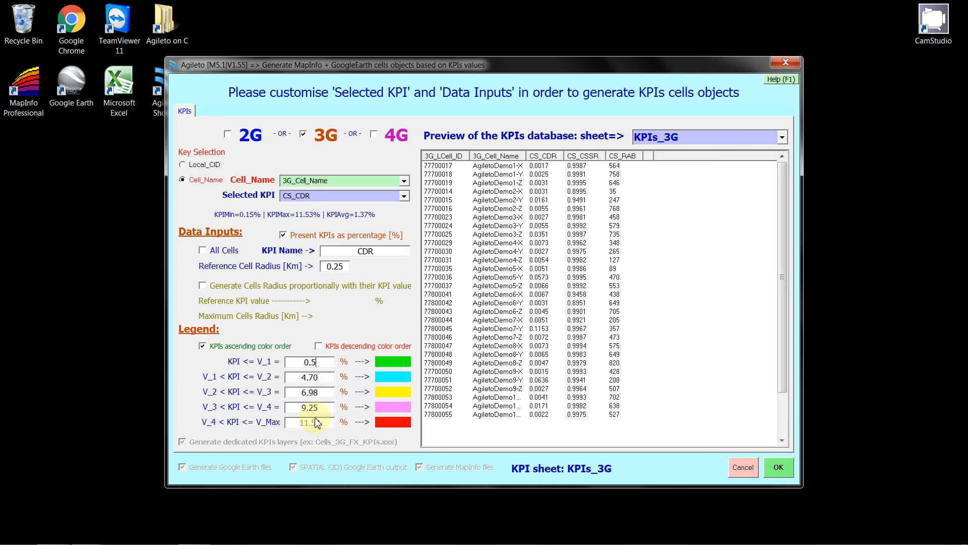
drag(325, 377, 279, 379)
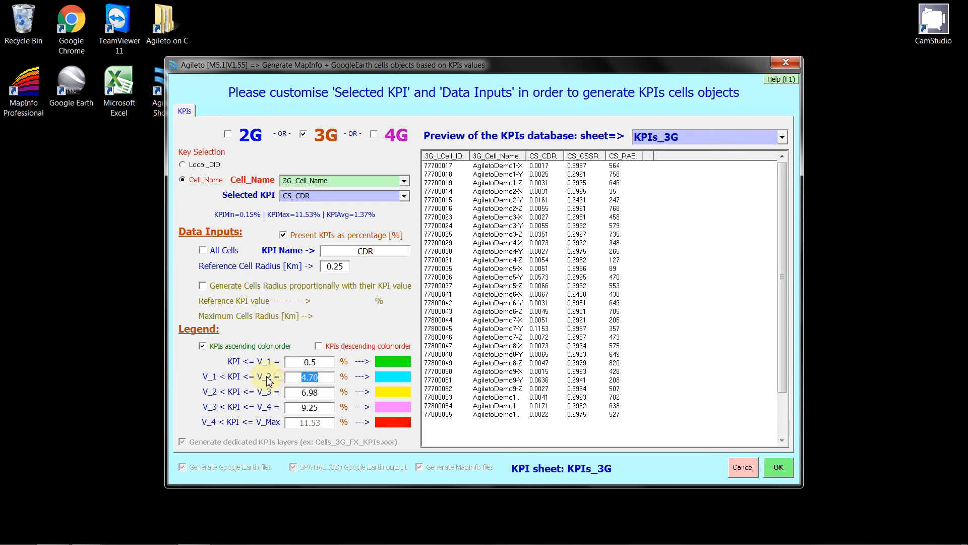
text(1)
drag(324, 394, 280, 404)
text(2)
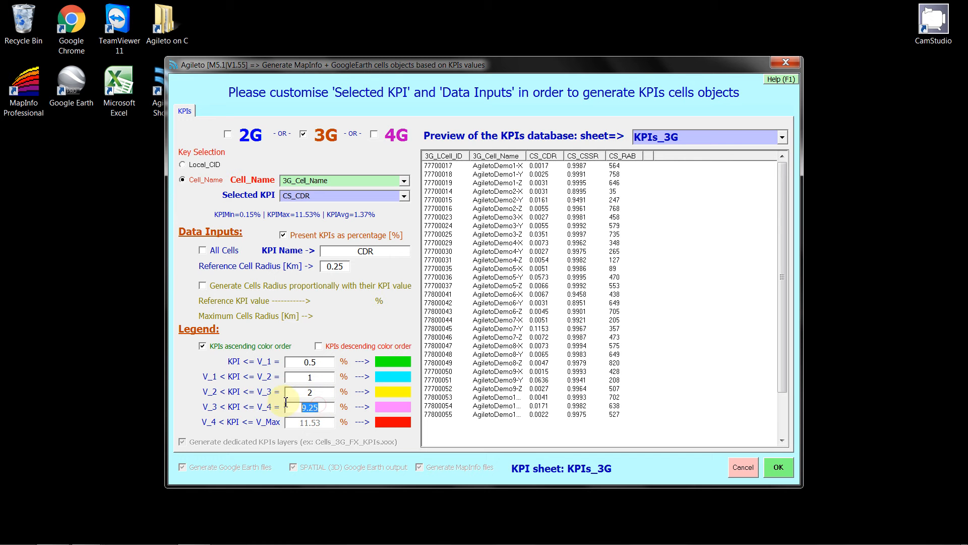
text(5)
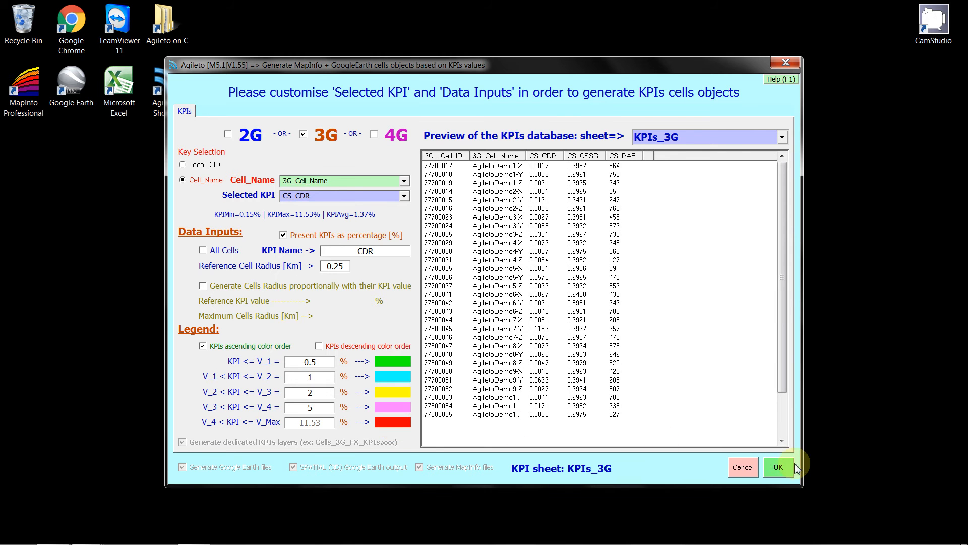
click(779, 470)
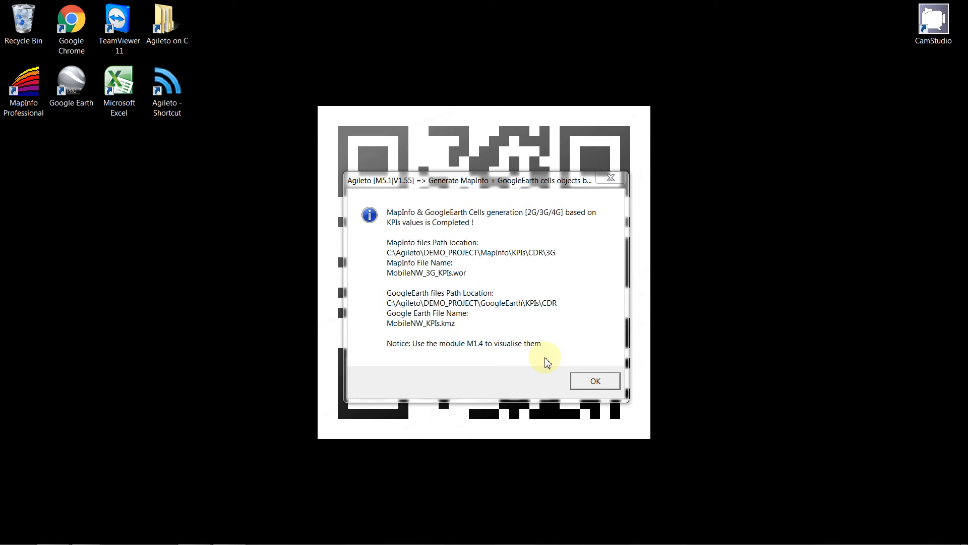
click(596, 381)
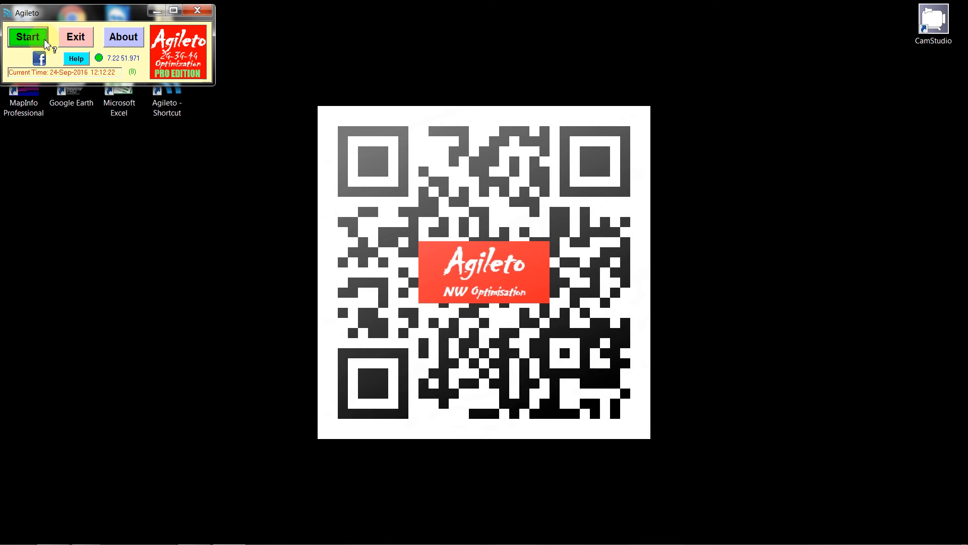
Start Agileto's module 1.4 for viewing the active database, MapInfo and Google Earth representations.
click(28, 37)
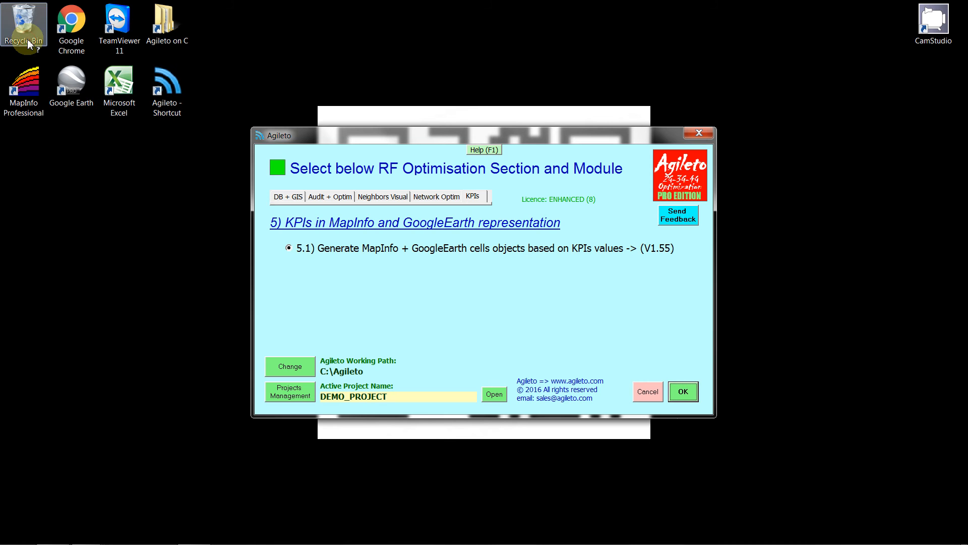
click(288, 196)
click(298, 342)
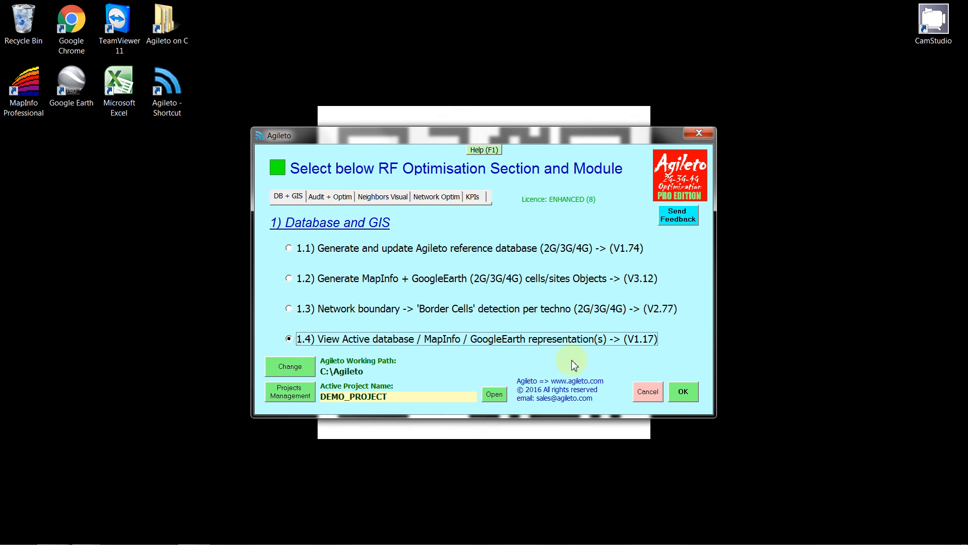
click(685, 392)
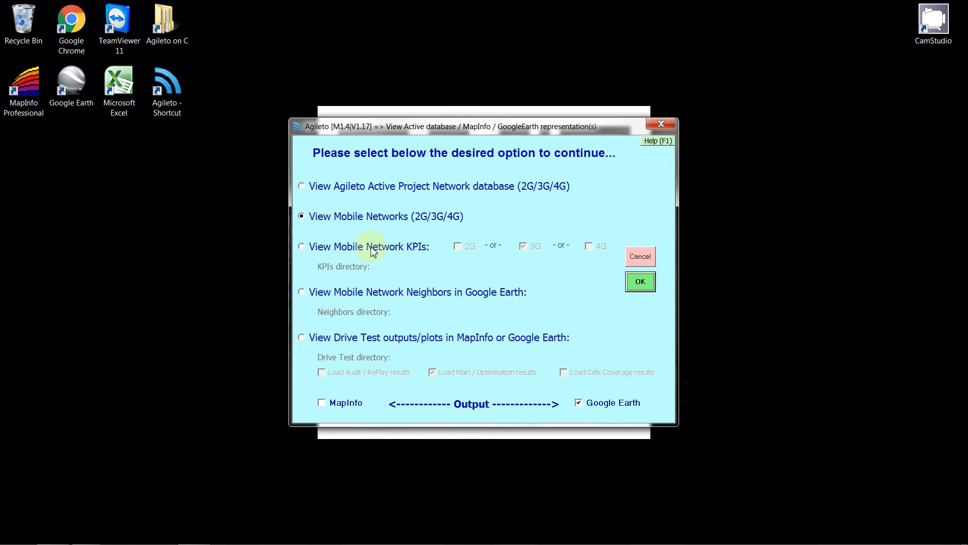
Choose to view Mobile Network KPIs from the CDR directory for 3G.
click(325, 247)
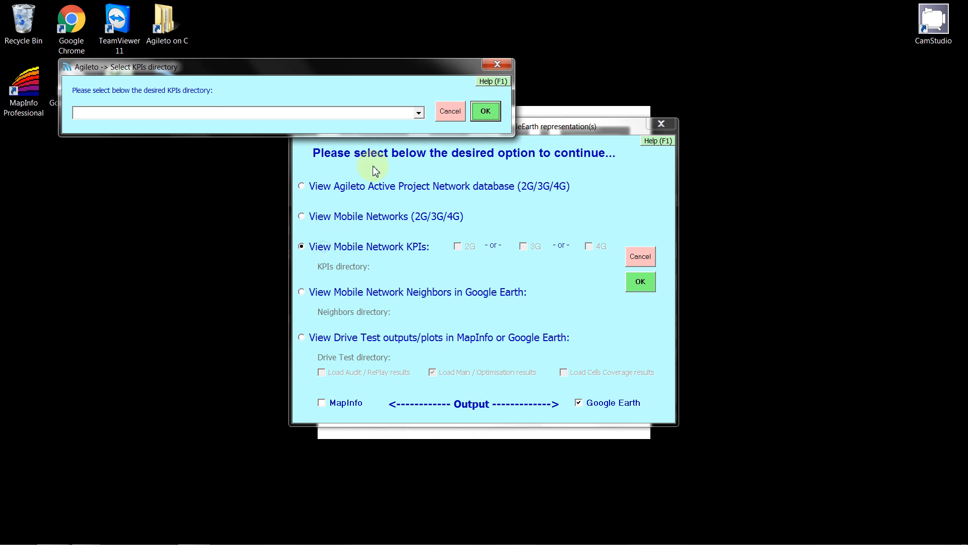
click(419, 113)
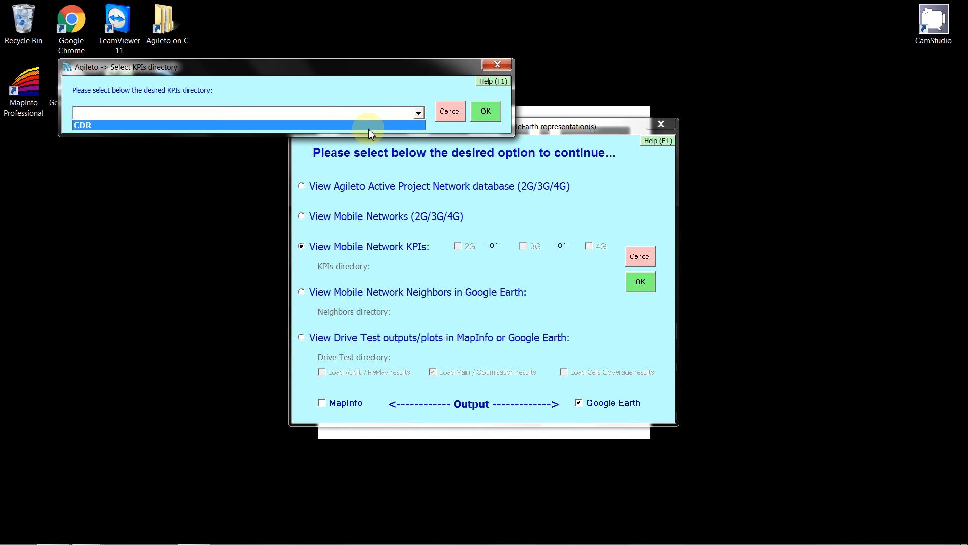
click(369, 126)
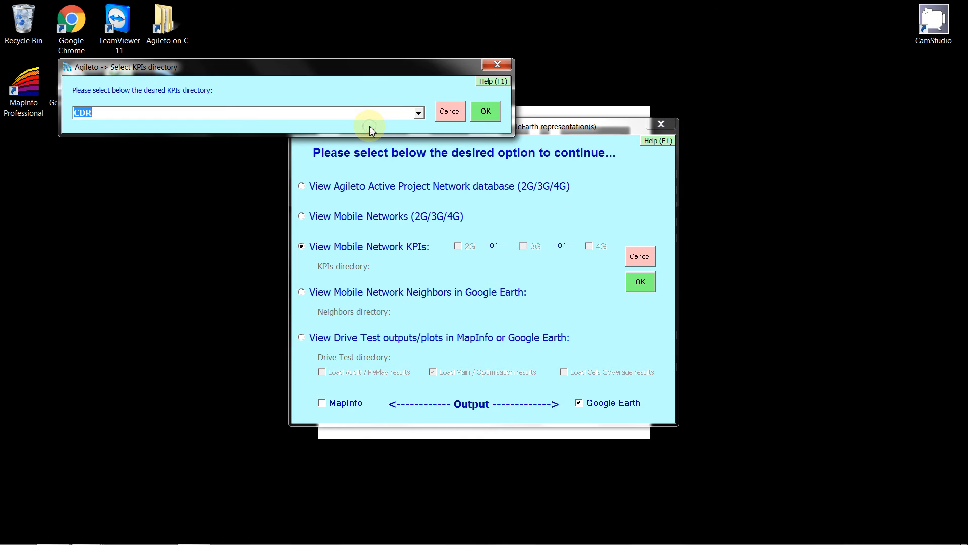
click(485, 111)
click(469, 245)
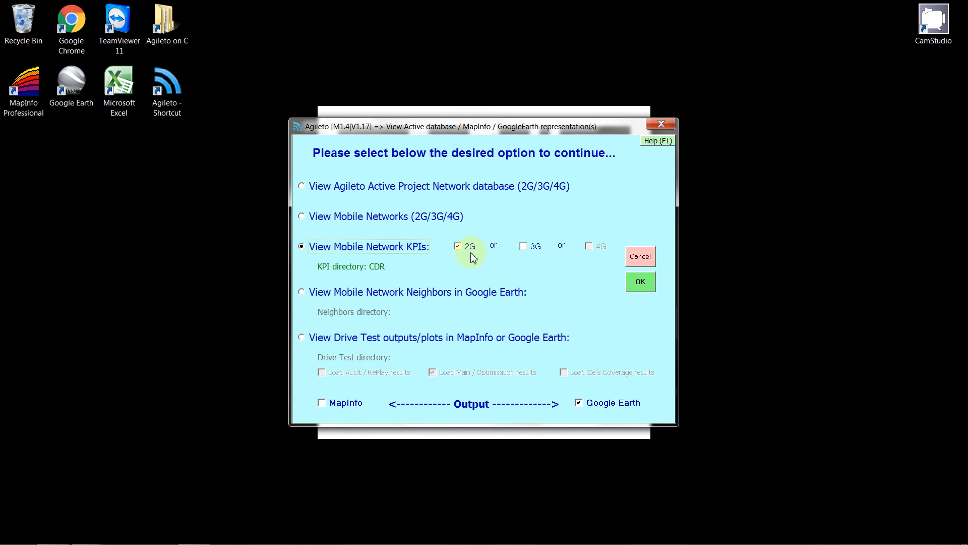
click(526, 251)
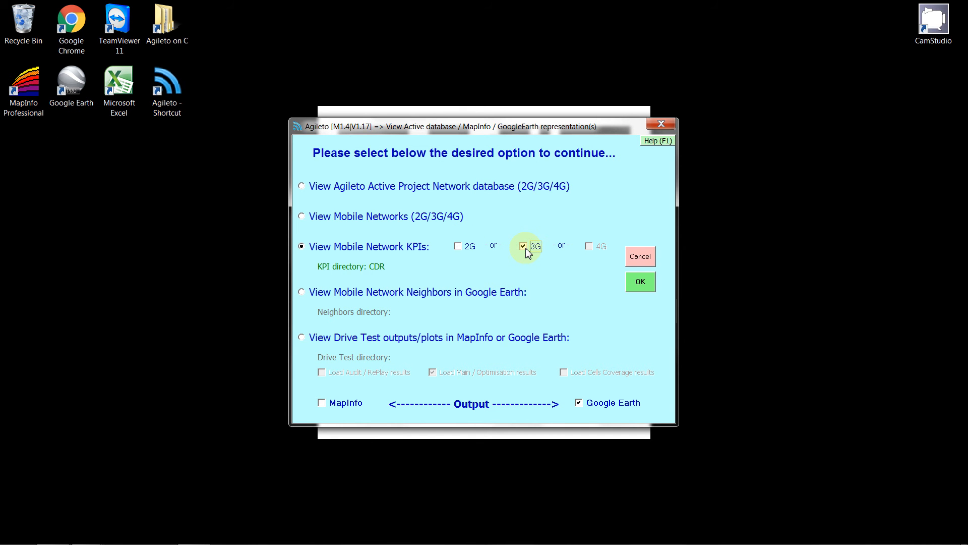
Open the 3G CDR KPIs in Google Earth and display all of the Cells_3G_F1_KPIs layer.
click(640, 282)
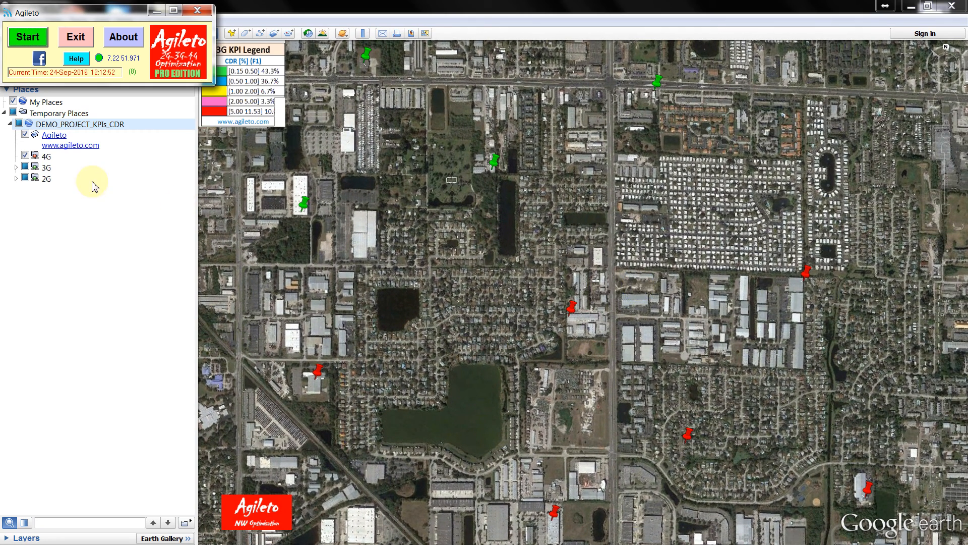
click(18, 168)
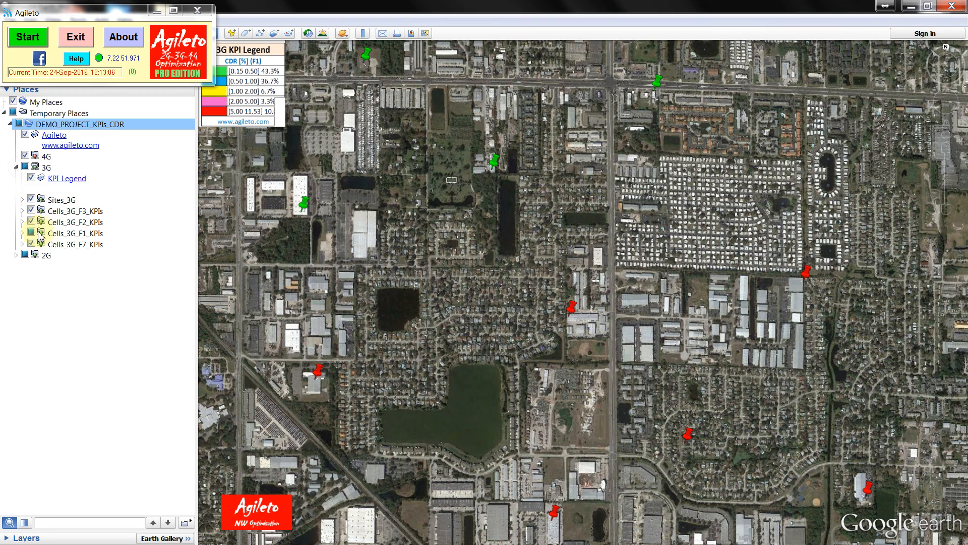
click(31, 233)
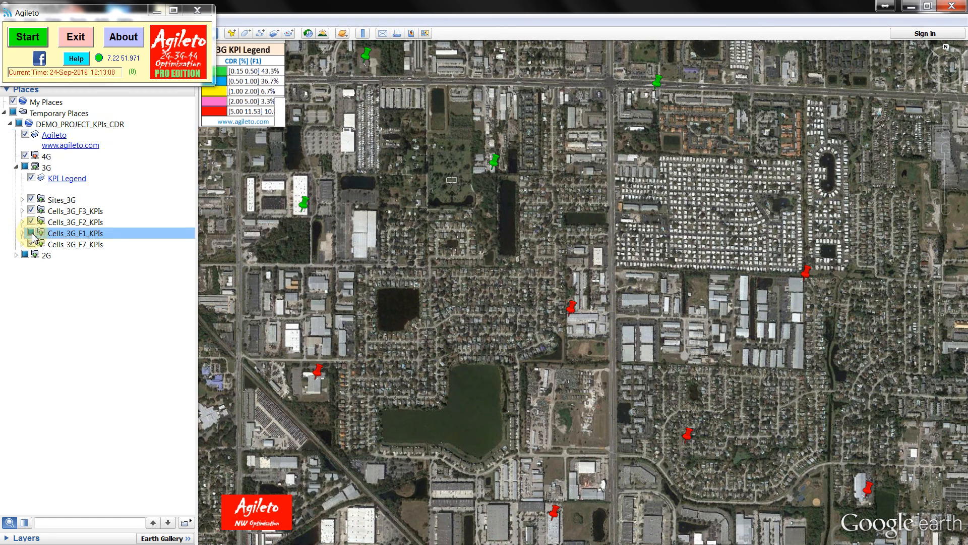
click(31, 234)
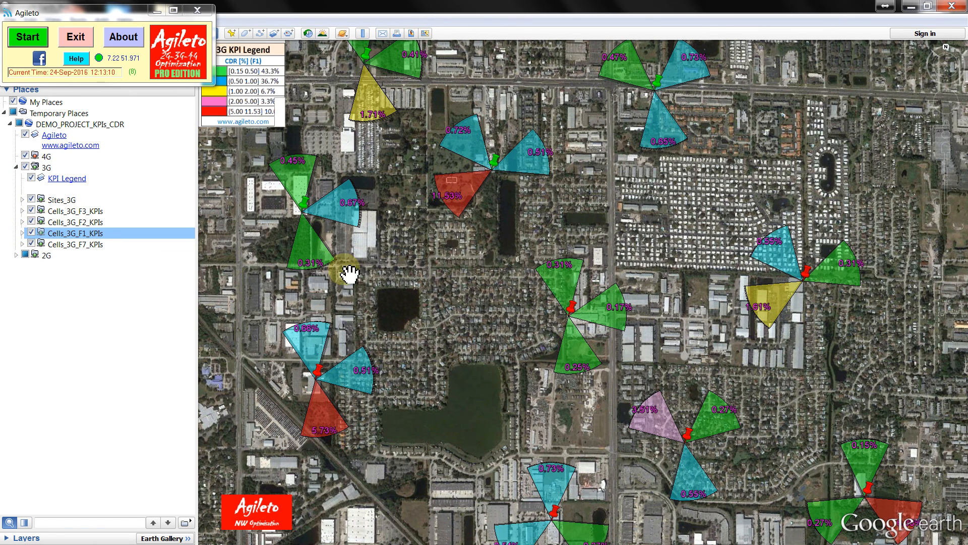
scroll(426, 271, down, 3)
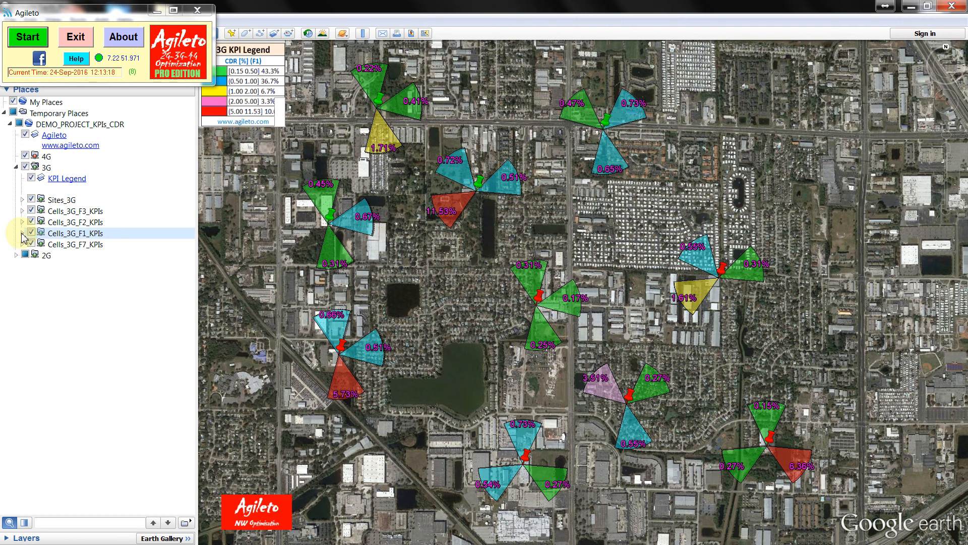
Expand the Cells3G folder of Cells_3G_F1_KPIs and toggle the T1 range (0.15% to 0.50%) off and on to identify its cells.
click(23, 233)
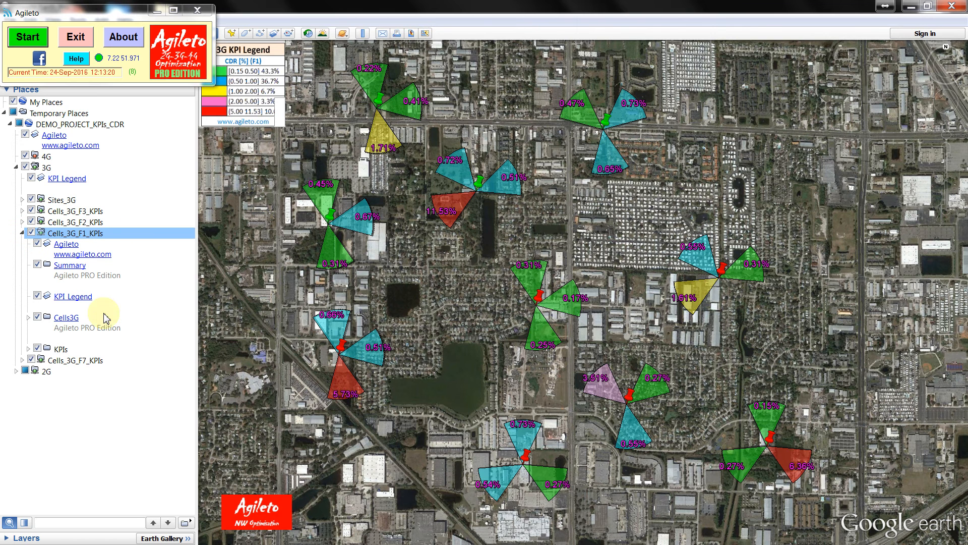
click(29, 317)
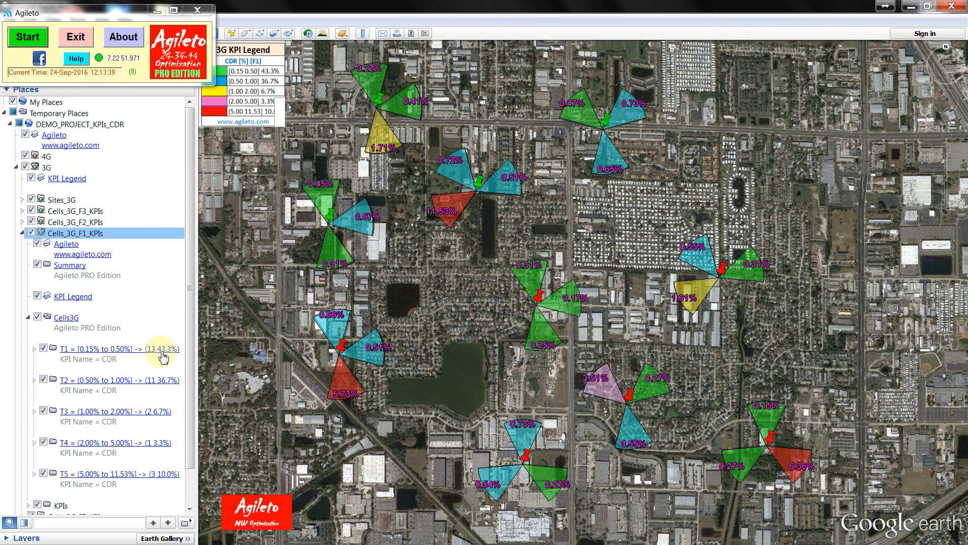
click(44, 348)
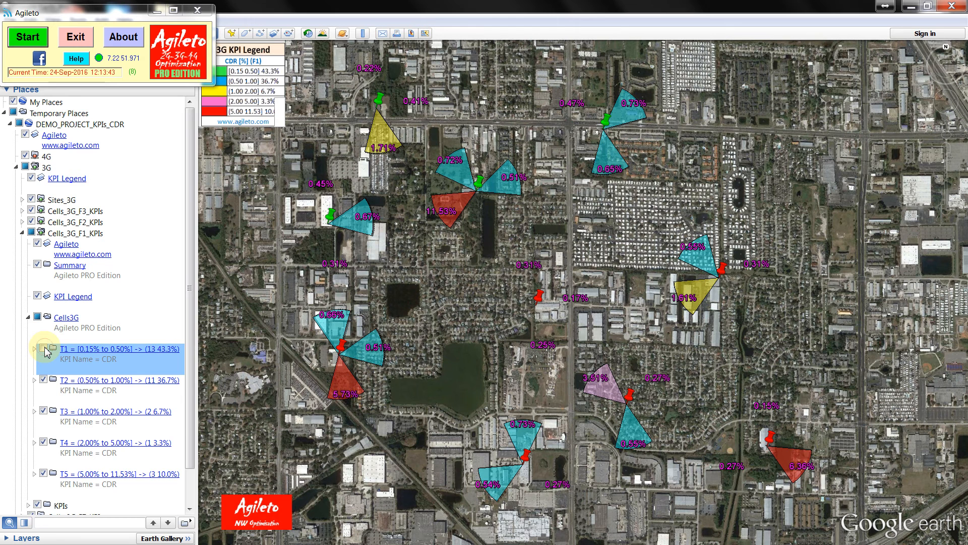
click(44, 348)
click(44, 348)
click(44, 348)
click(44, 348)
click(44, 348)
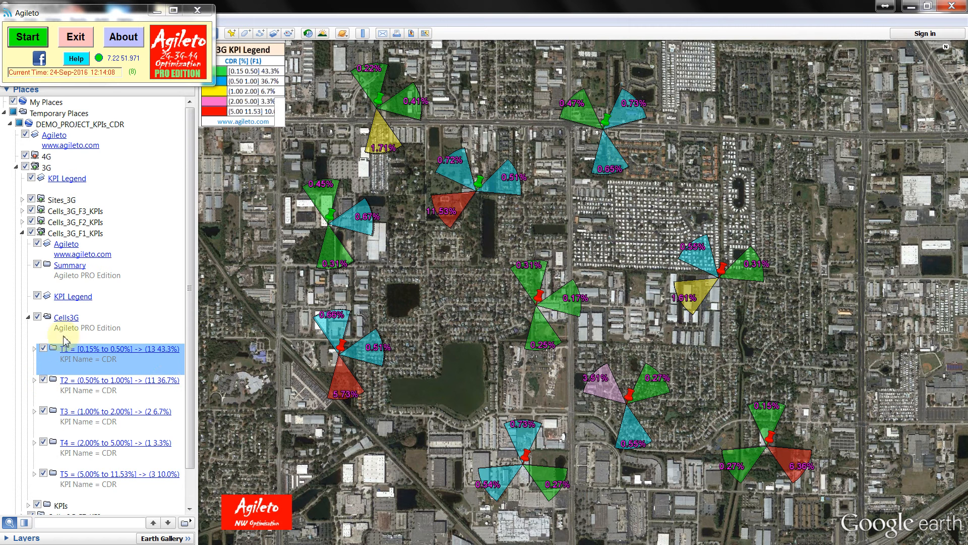
Minimize the Agileto window and toggle the T2 cell range (0.50% to 1.00%) to identify its cells on the map.
click(159, 11)
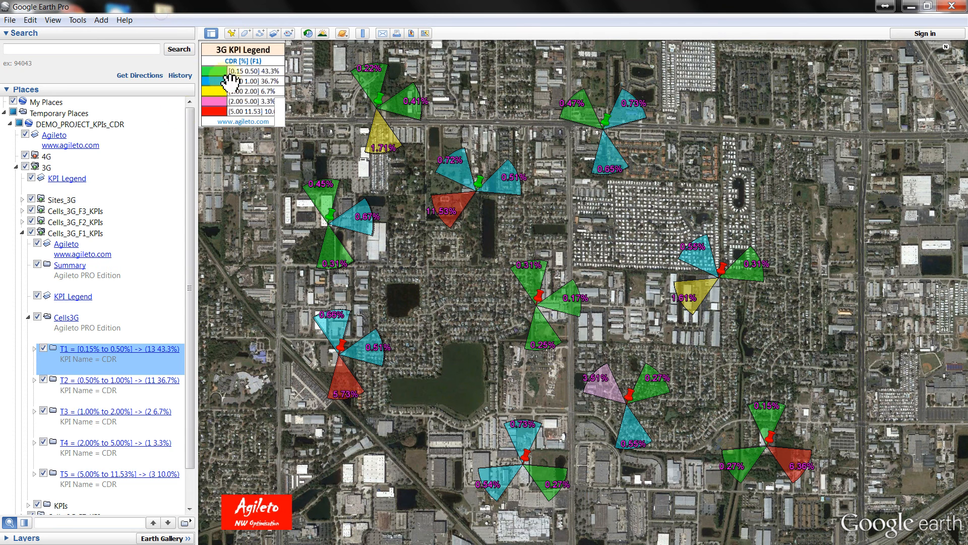
click(45, 380)
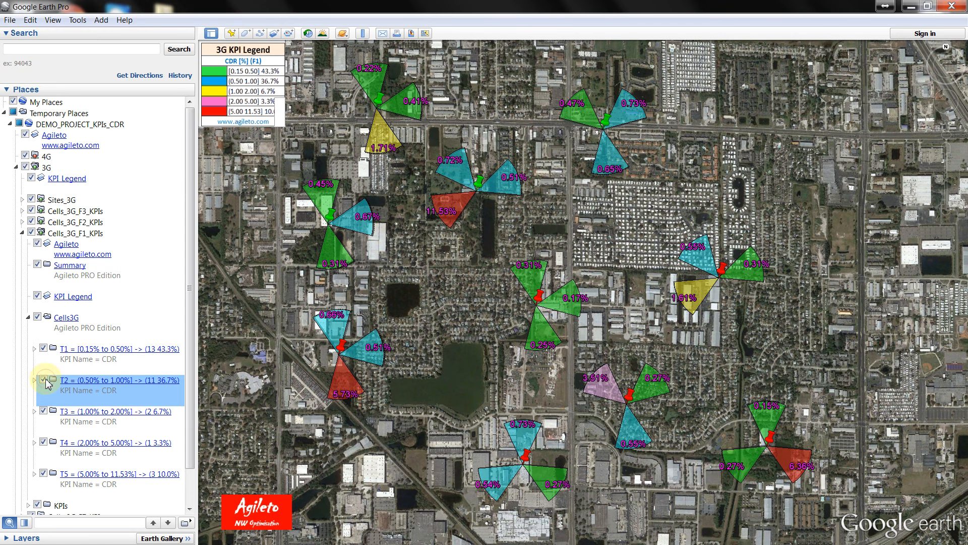
click(45, 380)
click(44, 380)
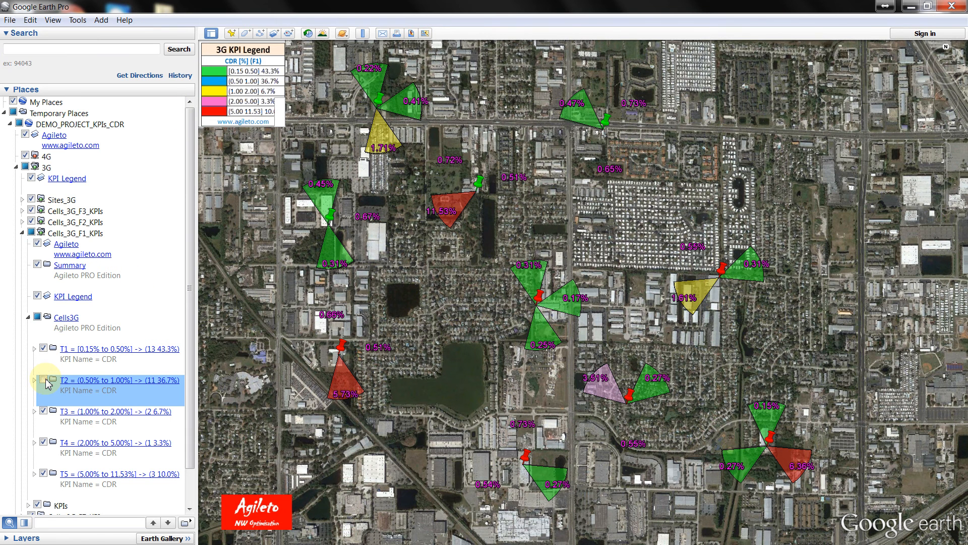
click(45, 380)
click(44, 381)
click(45, 381)
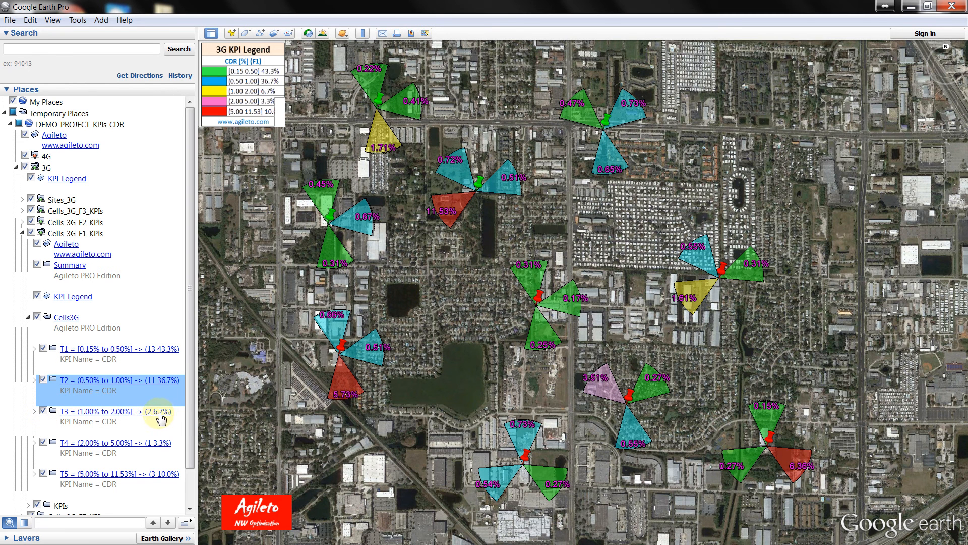
Toggle the T3 cell range (1.00% to 2.00%) off and on to identify its cells on the map.
click(44, 411)
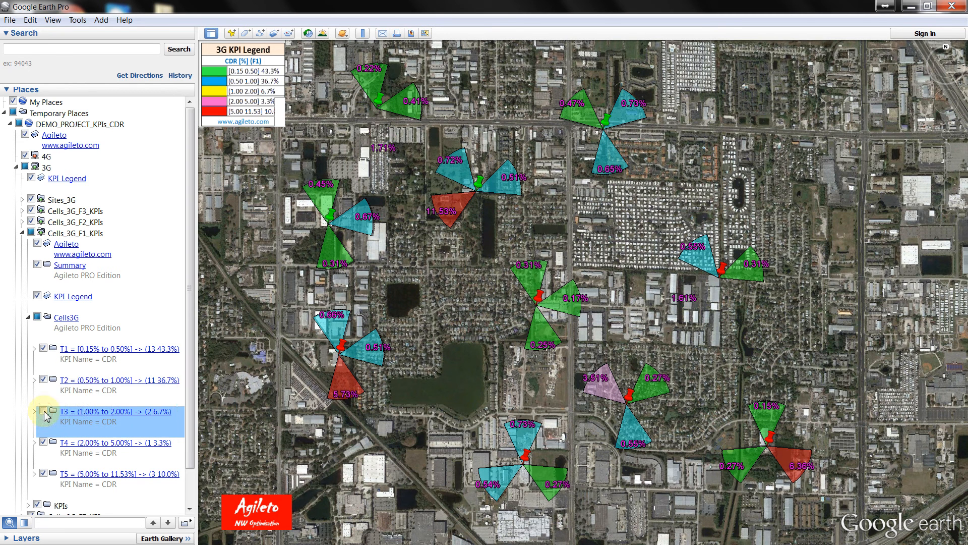
click(43, 411)
click(43, 411)
click(43, 411)
click(44, 411)
click(43, 411)
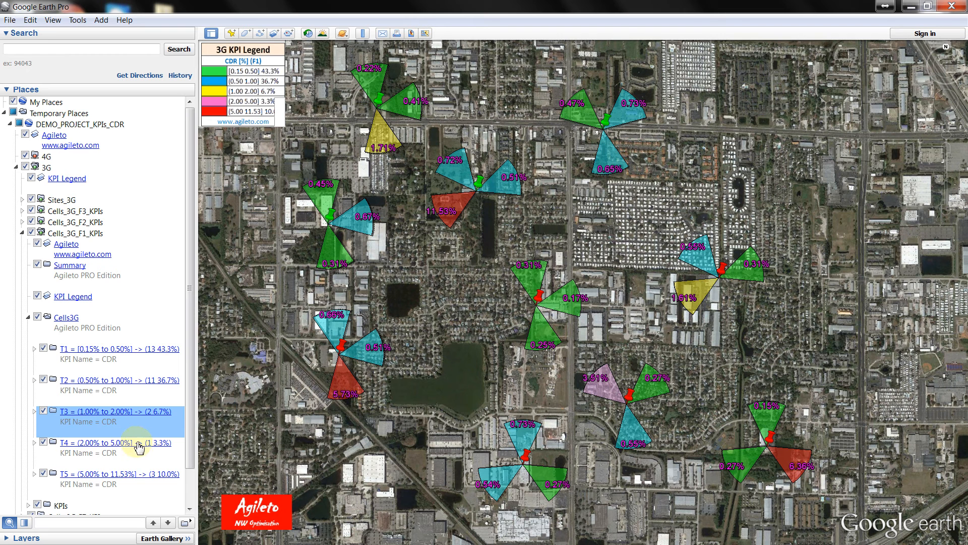
Toggle the T4 cell range (2.00% to 5.00%) off and on to locate its cells on the map.
click(43, 444)
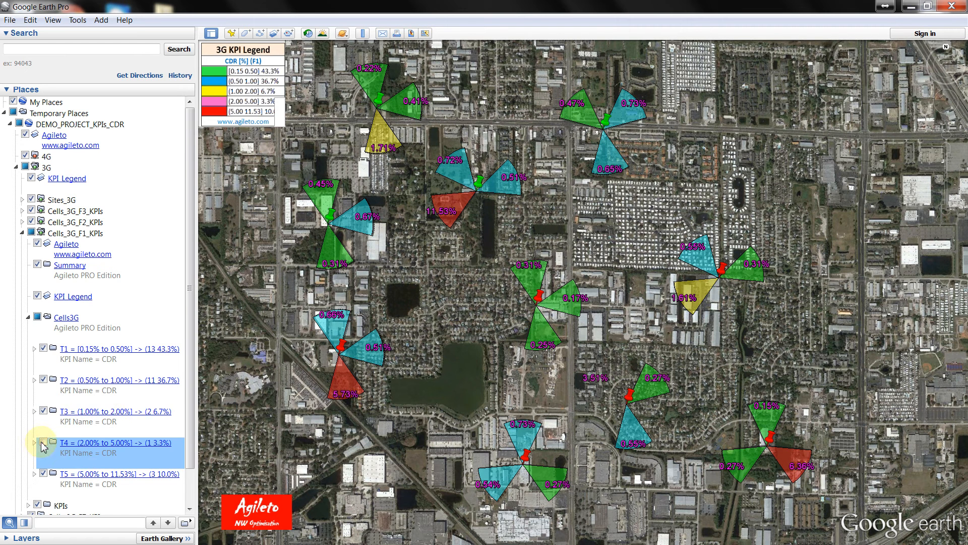
click(43, 443)
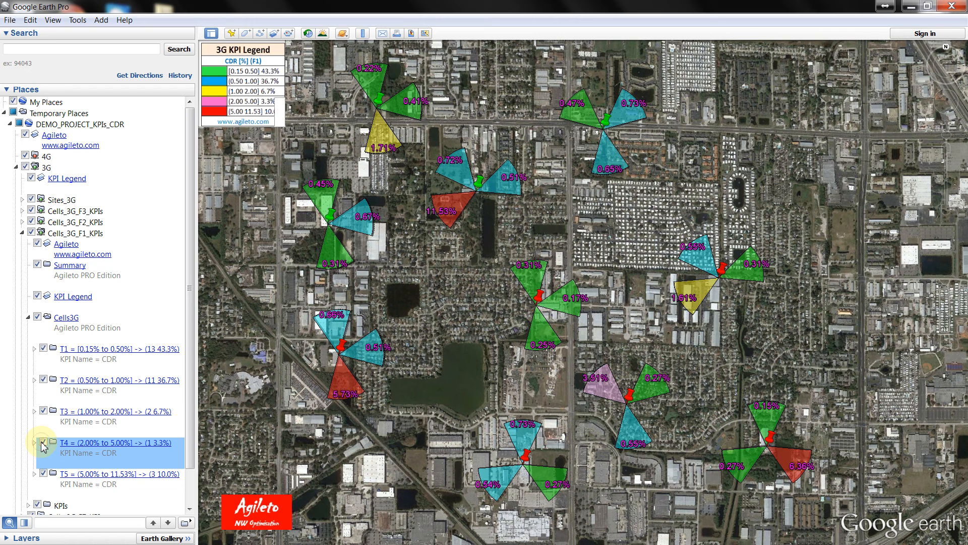
click(43, 443)
click(43, 443)
click(43, 444)
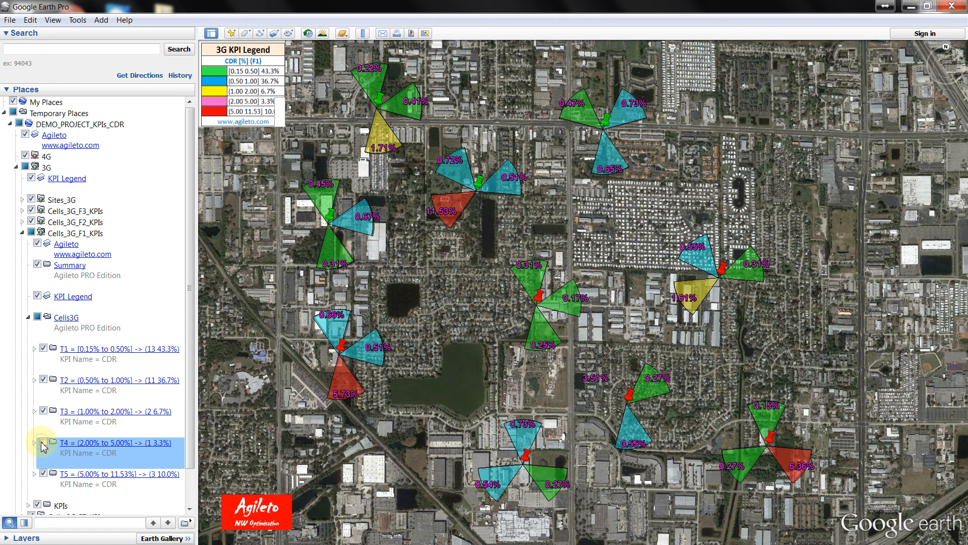
click(43, 443)
click(43, 444)
click(42, 444)
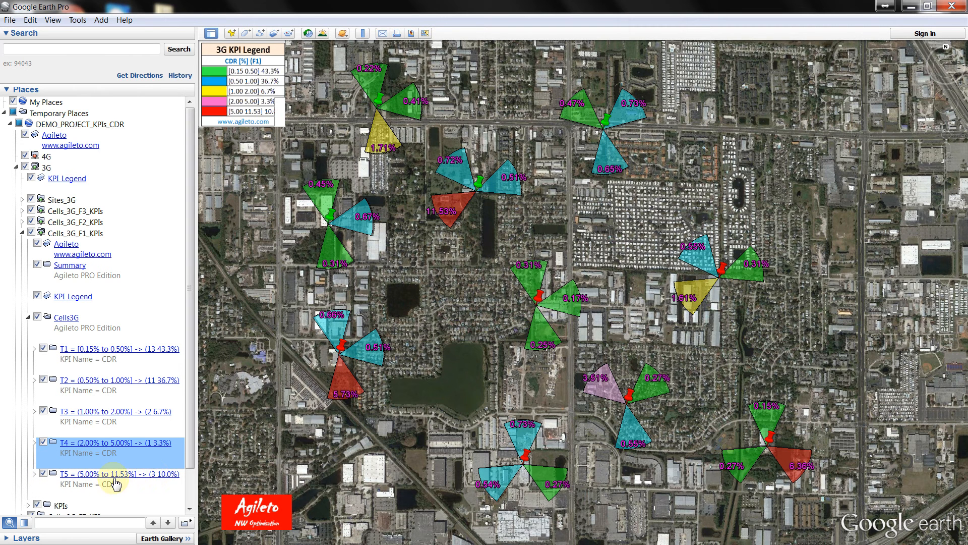
View the details of the T5 cell range (5.00% to 11.53%), then toggle its cells off and on.
click(65, 476)
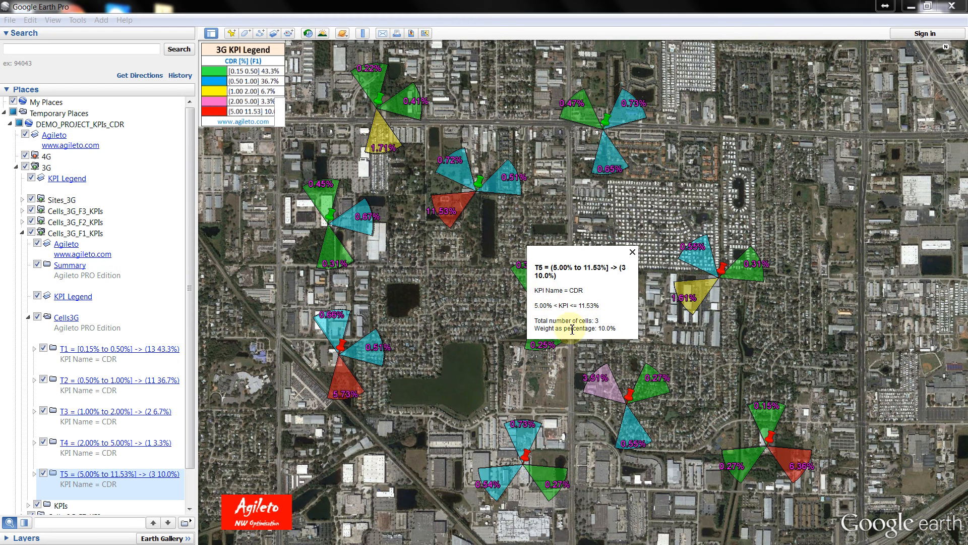
click(632, 252)
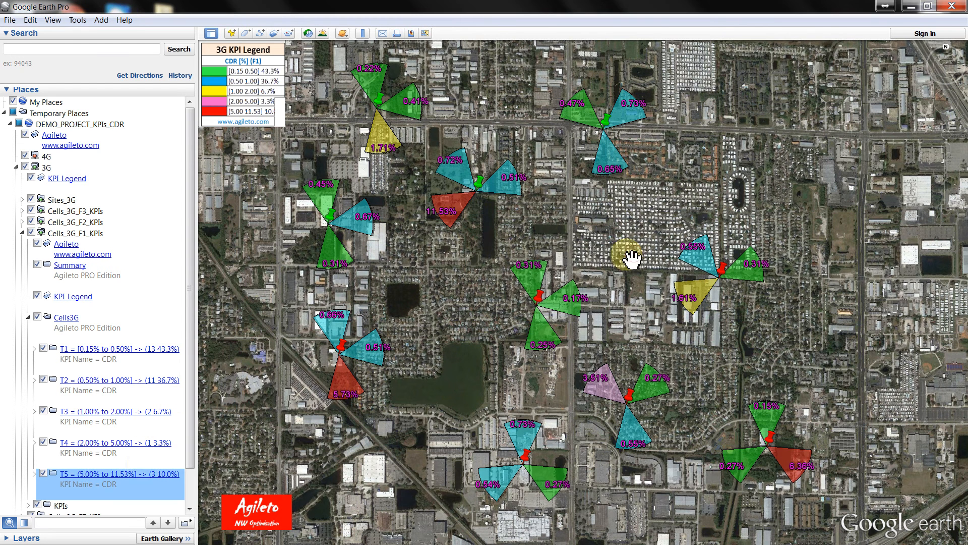
click(43, 474)
click(43, 473)
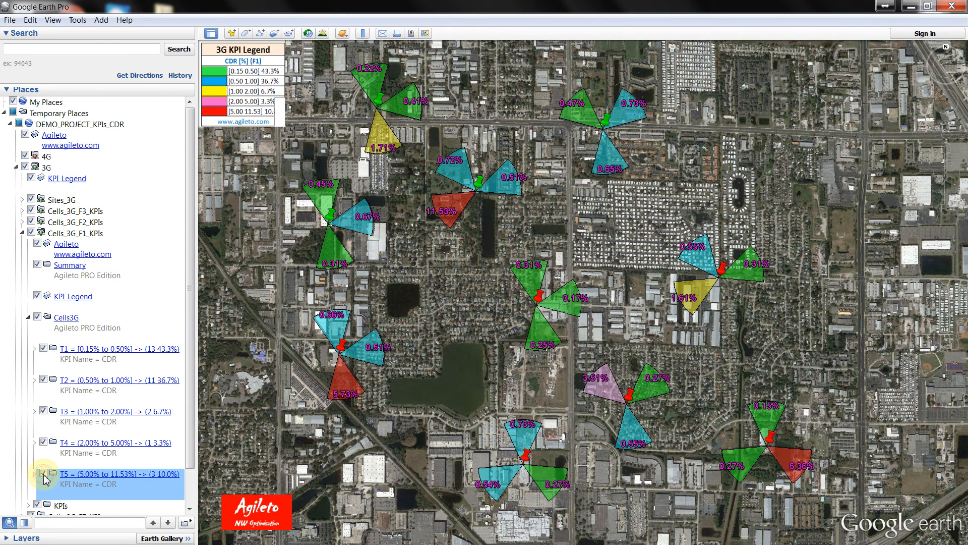
click(44, 474)
click(43, 473)
Hide all CDR value labels in the F1 KPIs folder, then show them again range by range from T1 to T5.
scroll(38, 498, down, 1)
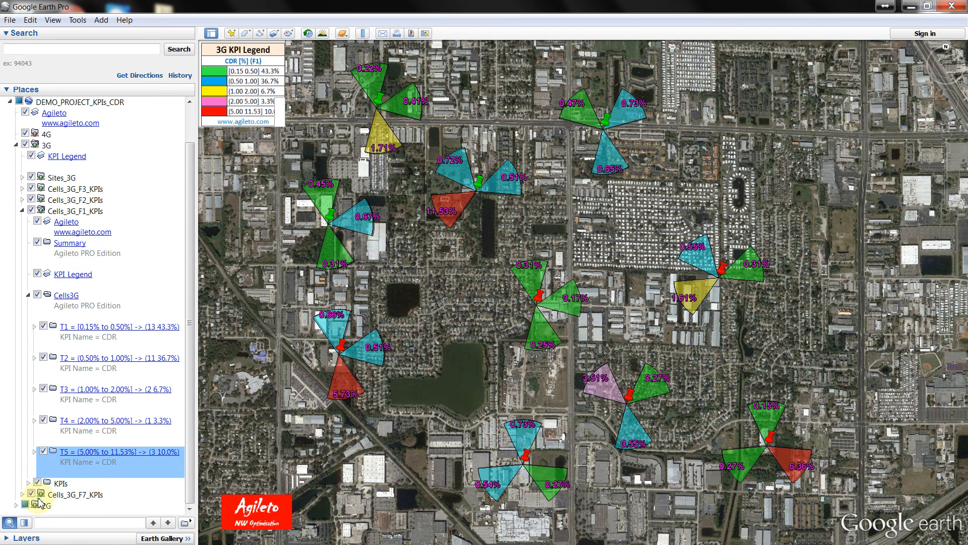
click(29, 483)
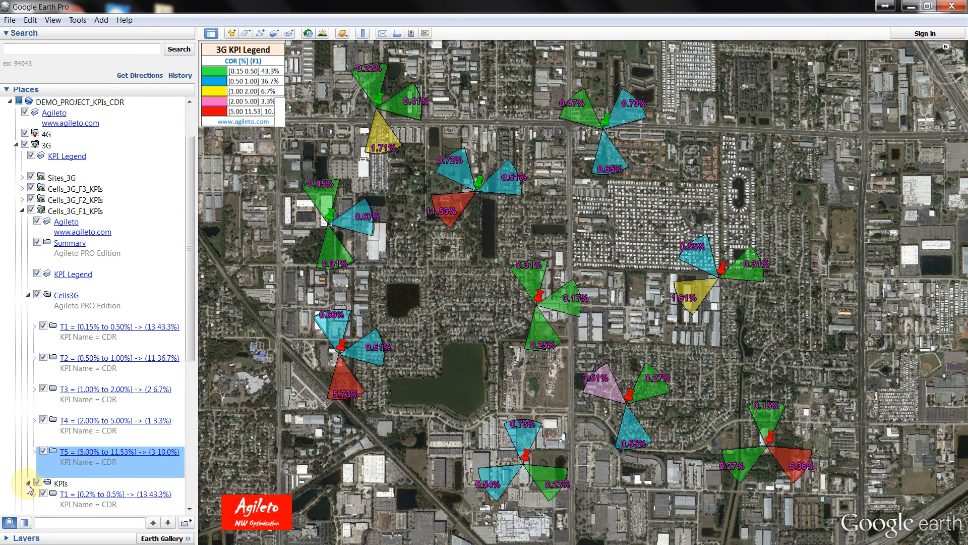
scroll(26, 486, down, 2)
scroll(48, 408, down, 1)
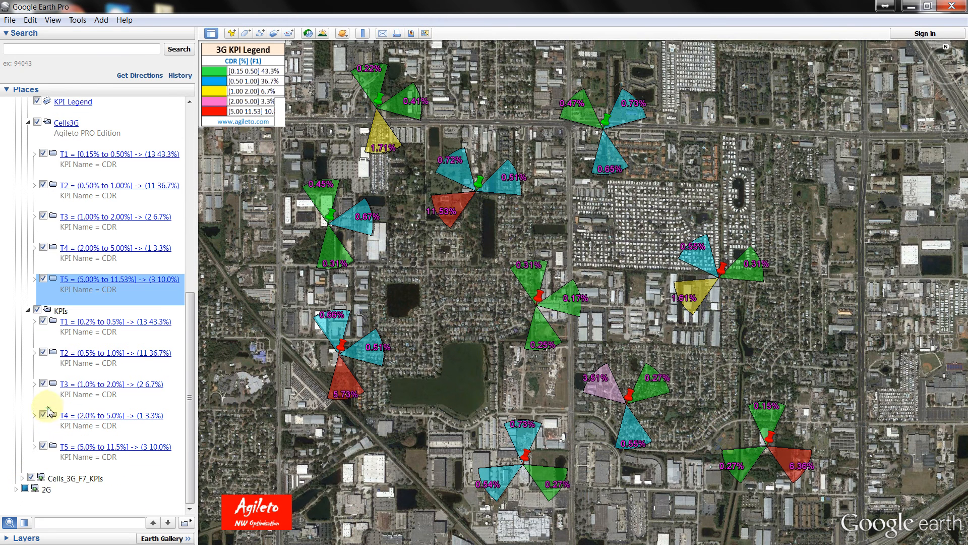
click(39, 310)
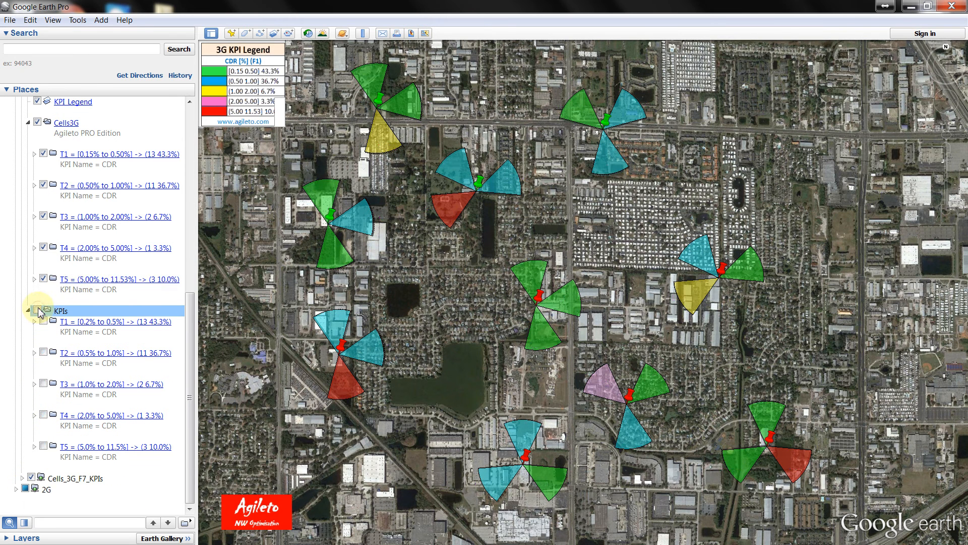
click(43, 321)
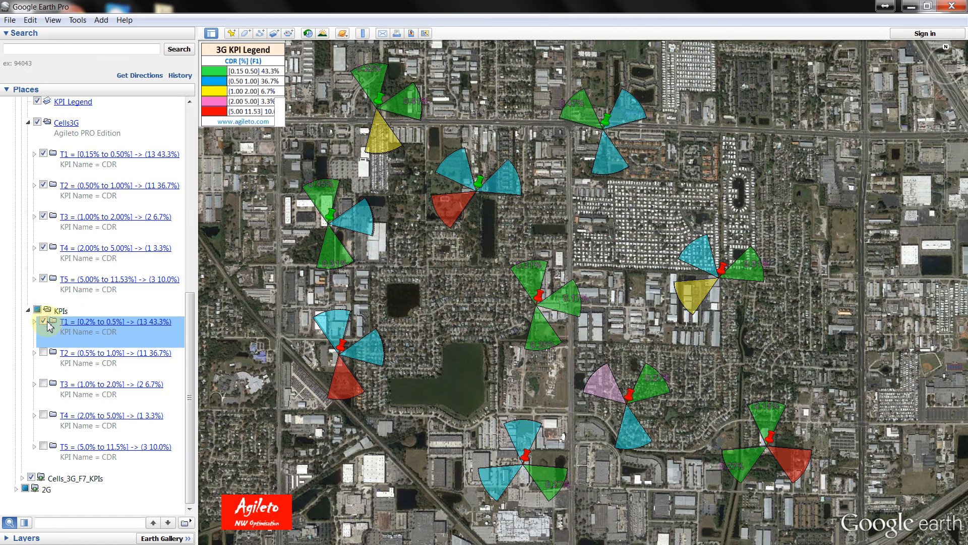
click(43, 352)
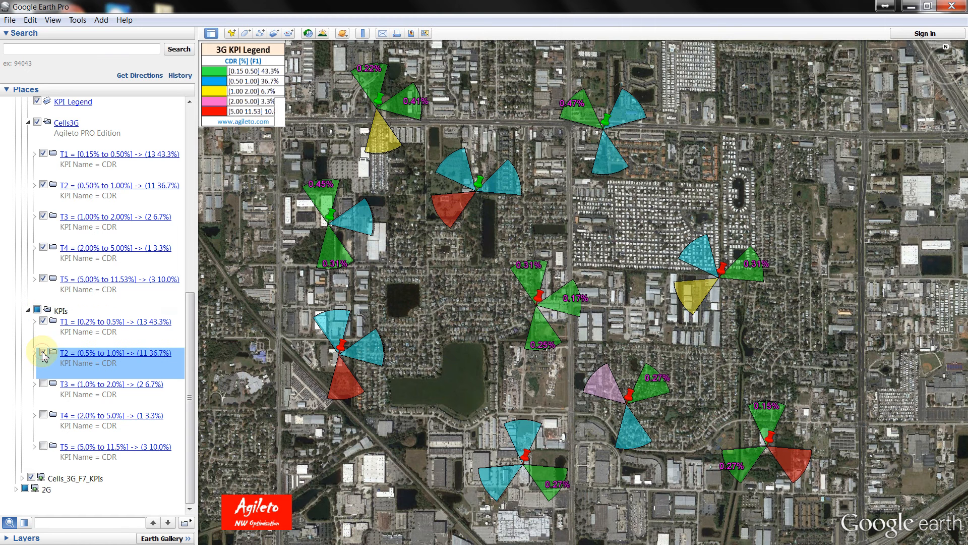
click(43, 385)
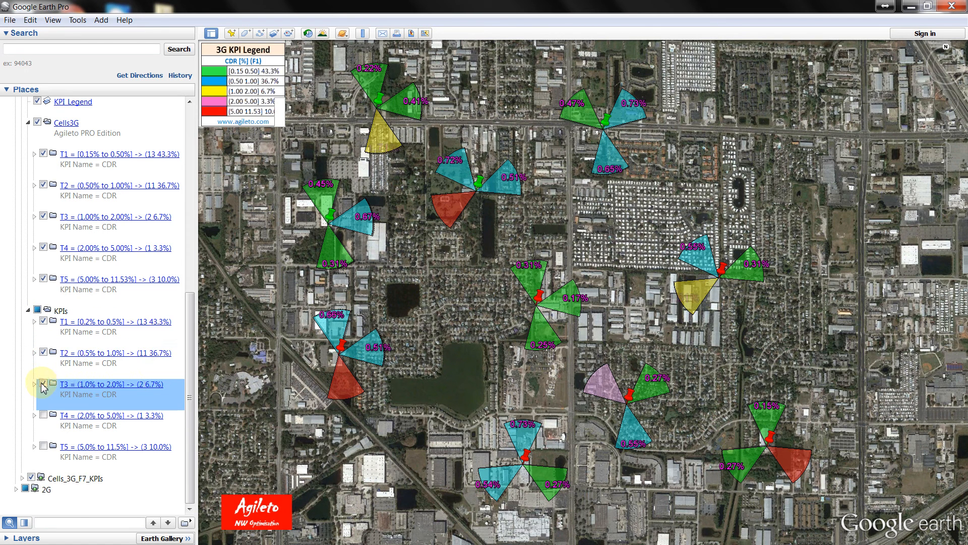
click(43, 415)
click(43, 446)
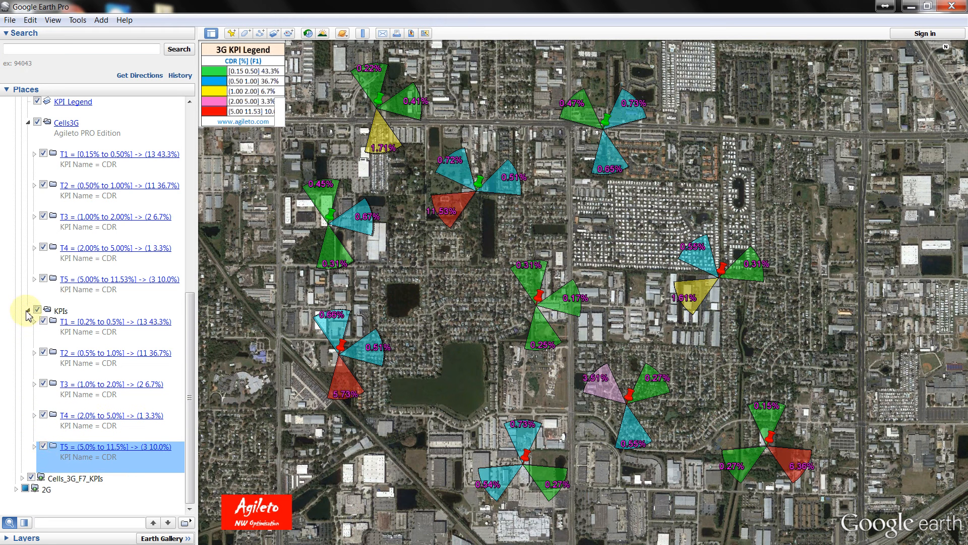
Collapse the 3G folder and close Google Earth, discarding the unsaved temporary places.
scroll(27, 315, up, 5)
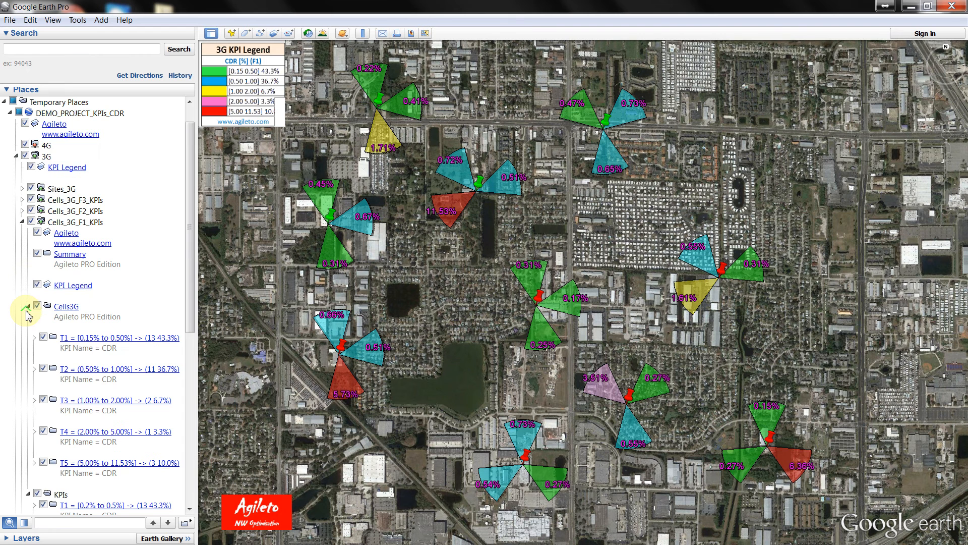
click(16, 157)
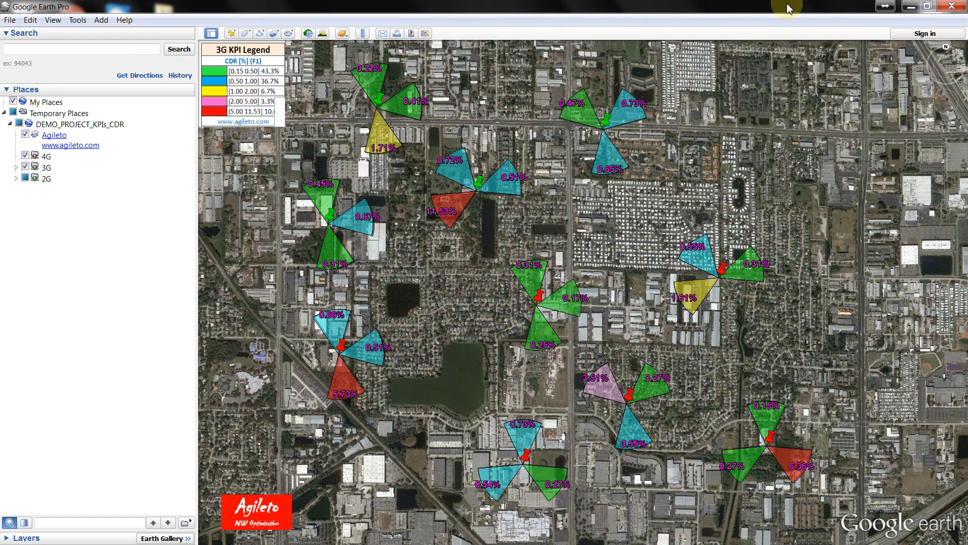
click(952, 5)
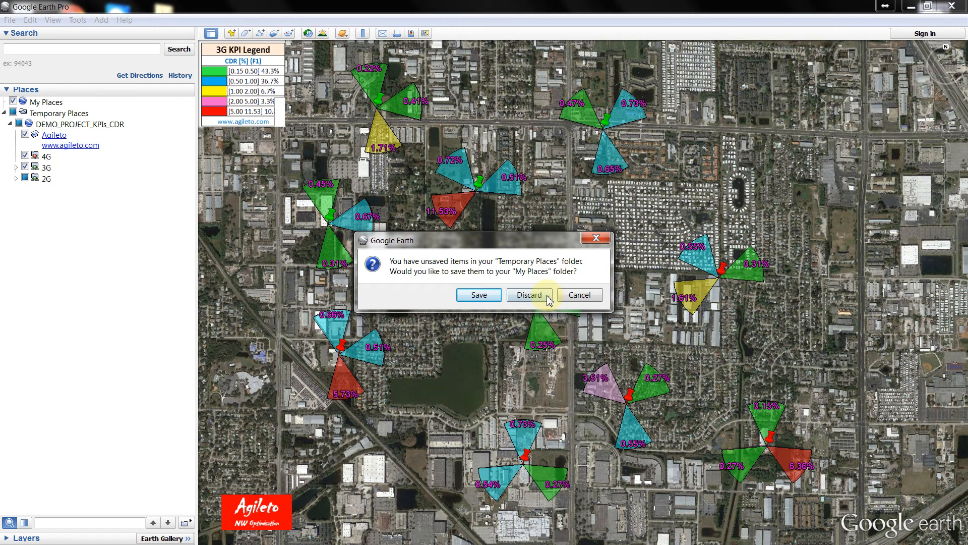
click(529, 295)
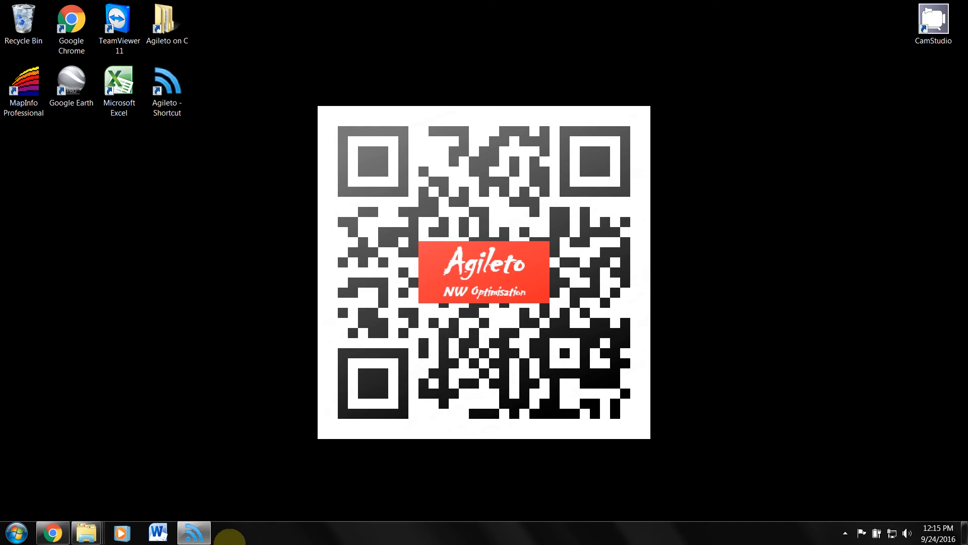
Exit the running Agileto instance and start Agileto again.
right_click(194, 533)
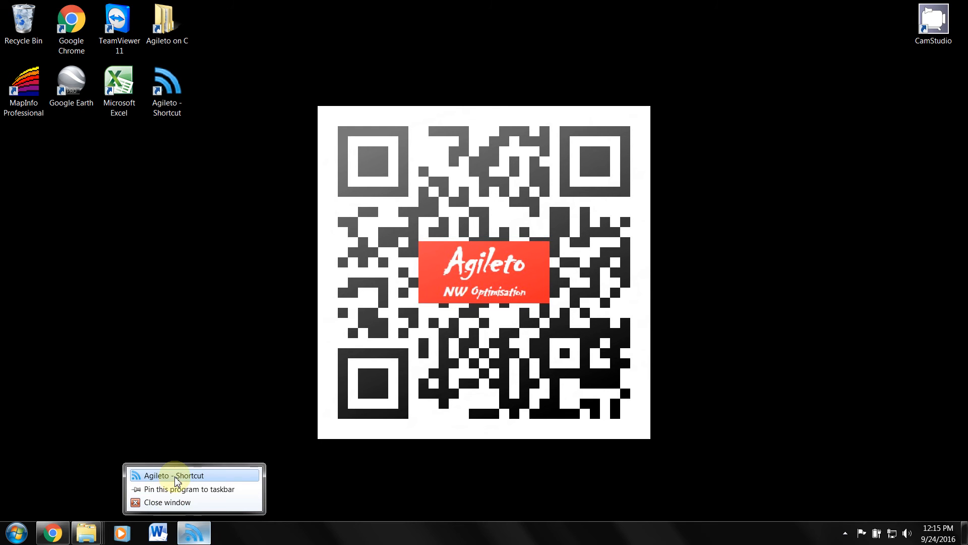
click(176, 476)
click(559, 328)
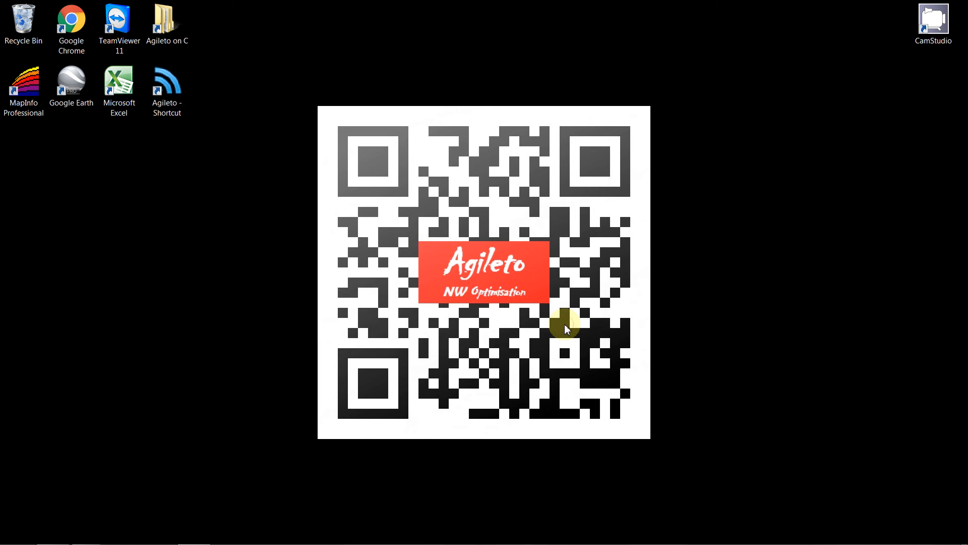
click(194, 534)
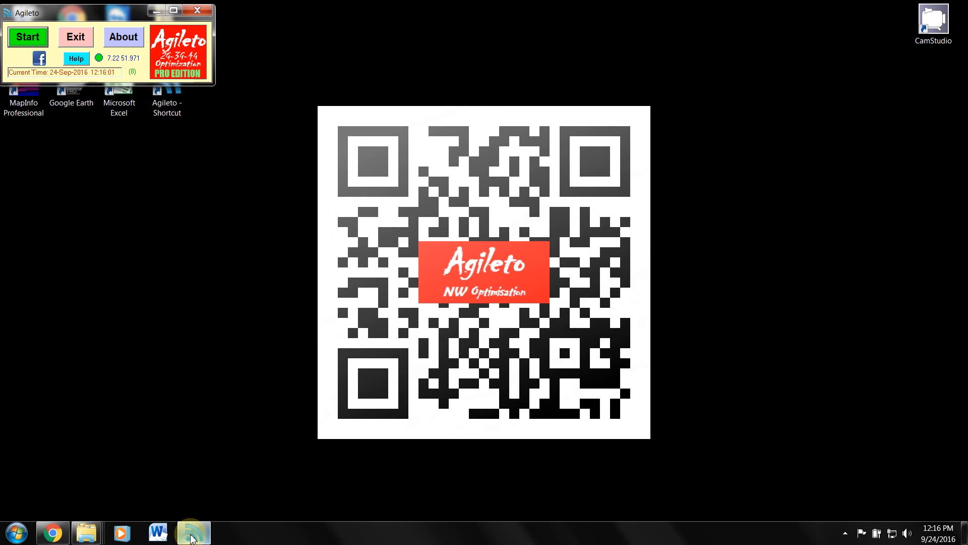
click(76, 37)
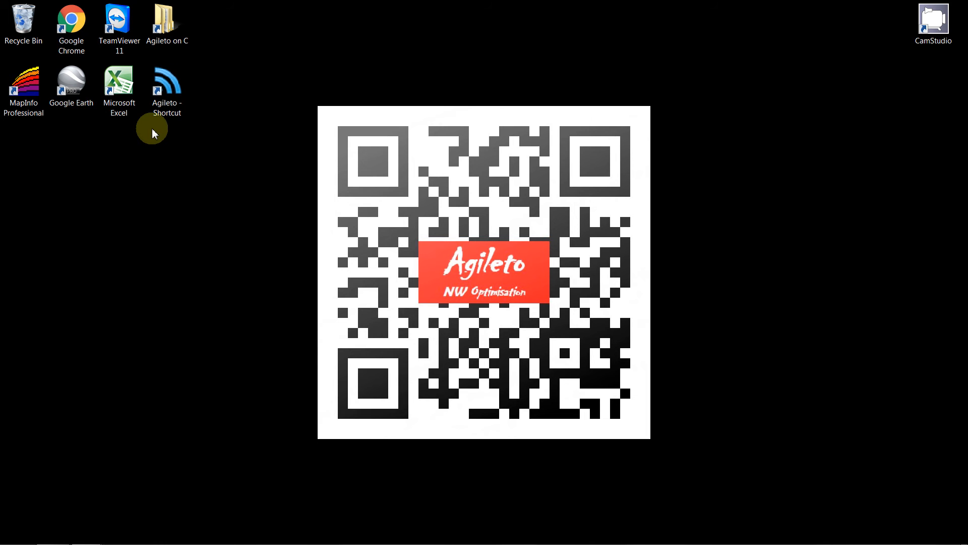
double_click(154, 107)
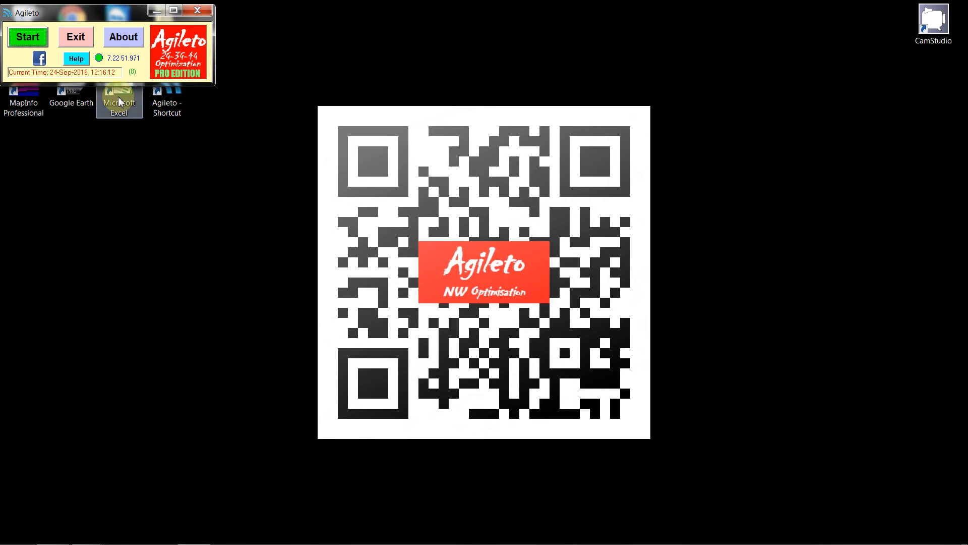
Open module 5.1 for generating cell objects based on KPI values, using DEMO_KPIs.xls as the KPIs file.
click(37, 41)
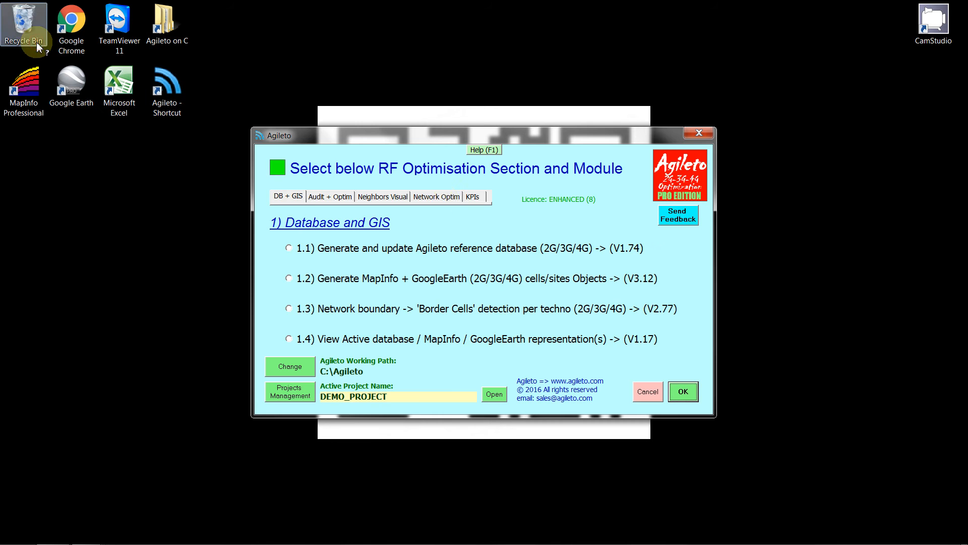
click(473, 196)
click(317, 254)
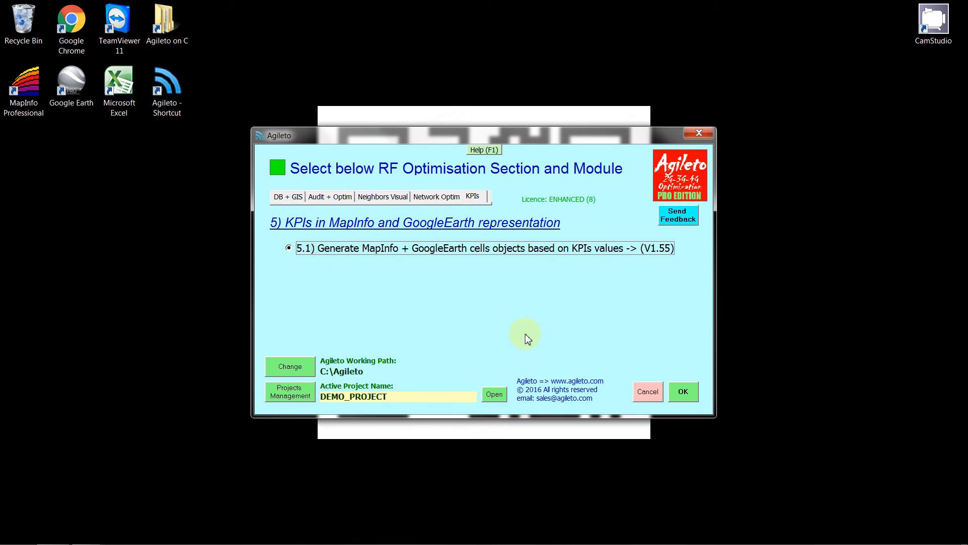
click(682, 392)
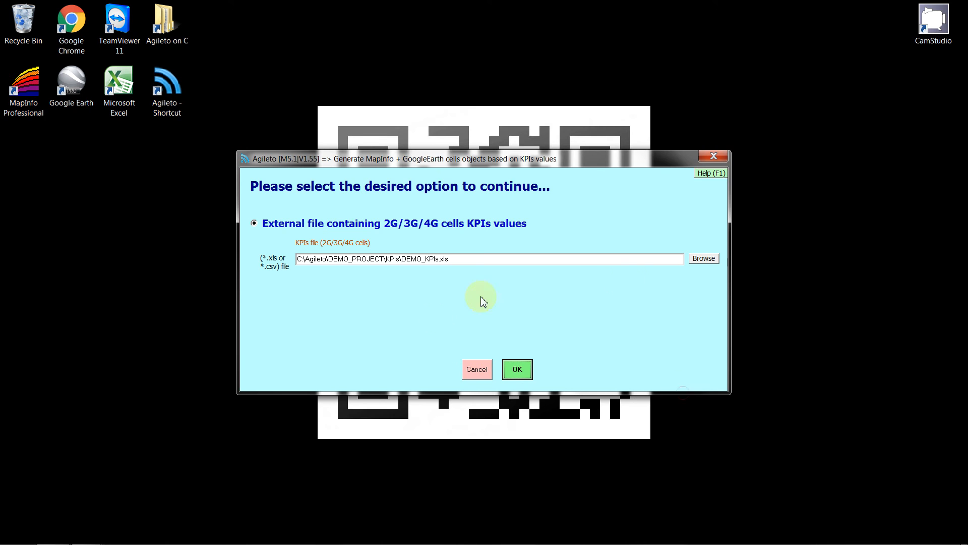
click(518, 369)
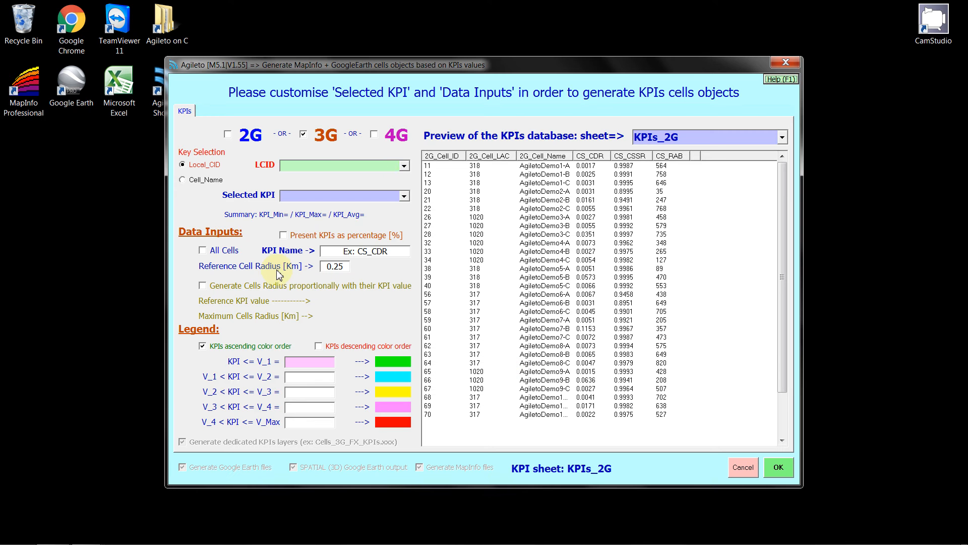
Choose 4G as the technology, load the KPIs_4G sheet in the preview and widen its columns to fit the cell names.
click(374, 134)
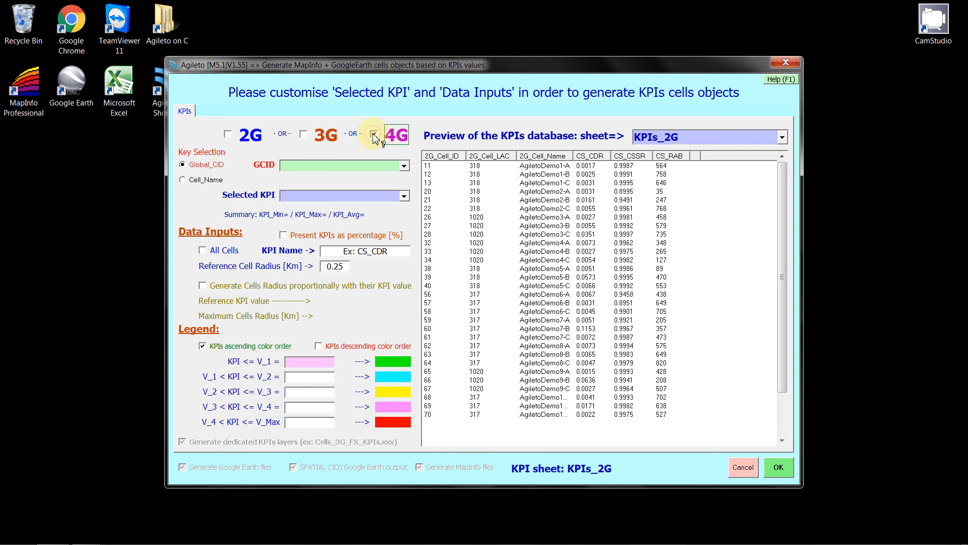
click(782, 136)
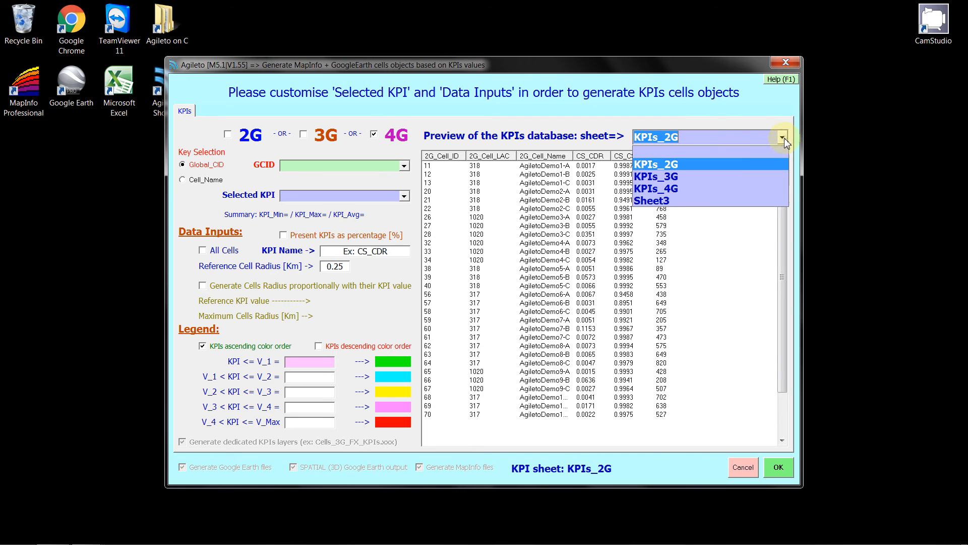
click(721, 189)
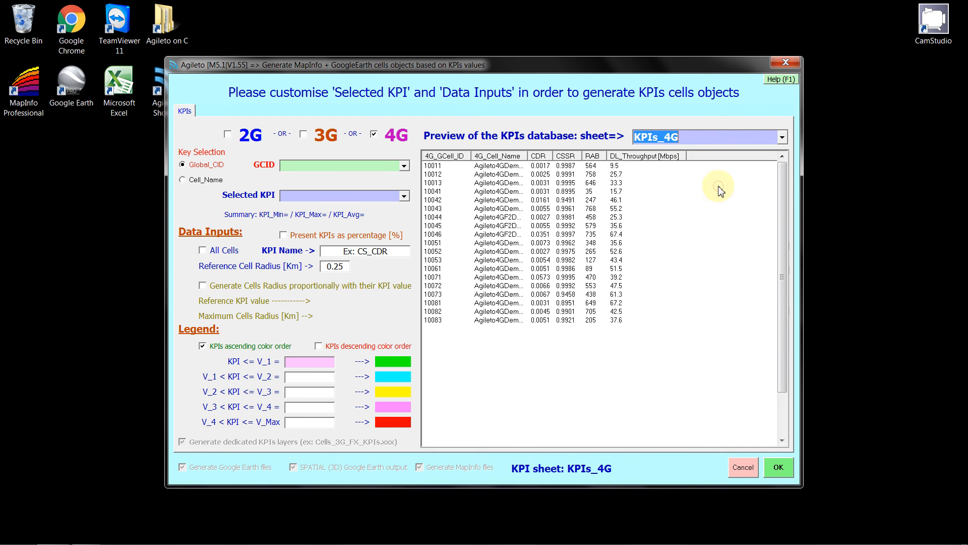
double_click(527, 156)
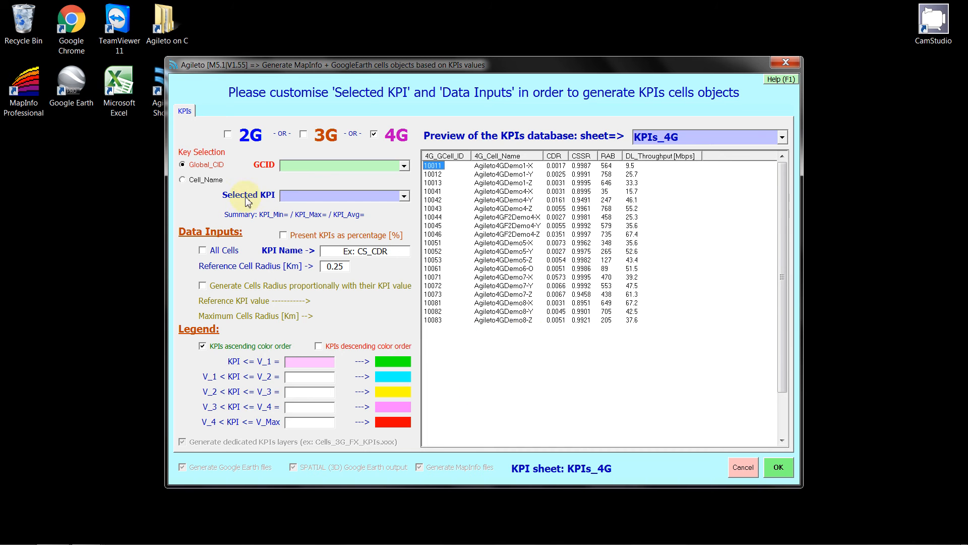
Use Cell_Name as the key with the 4G_Cell_Name column and choose CDR as the selected KPI.
click(201, 180)
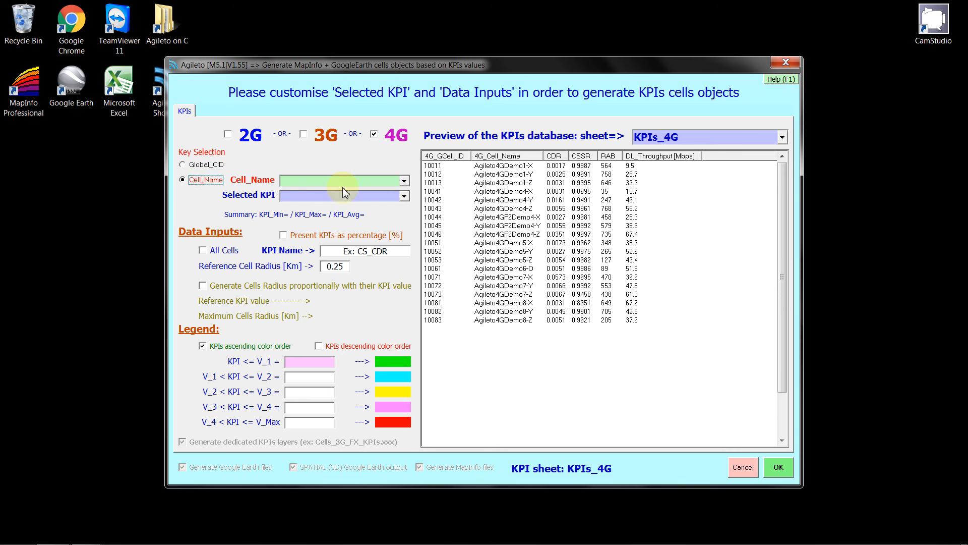
click(404, 180)
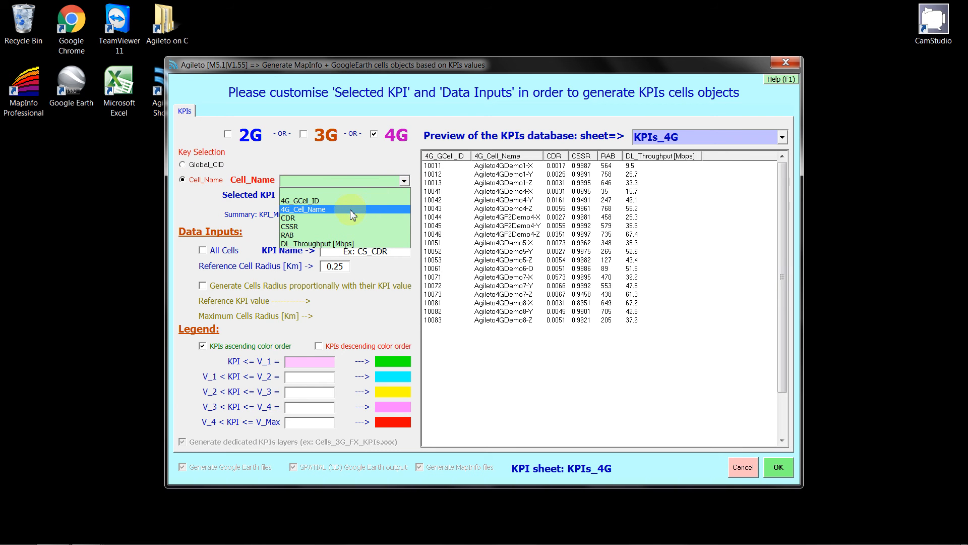
click(337, 213)
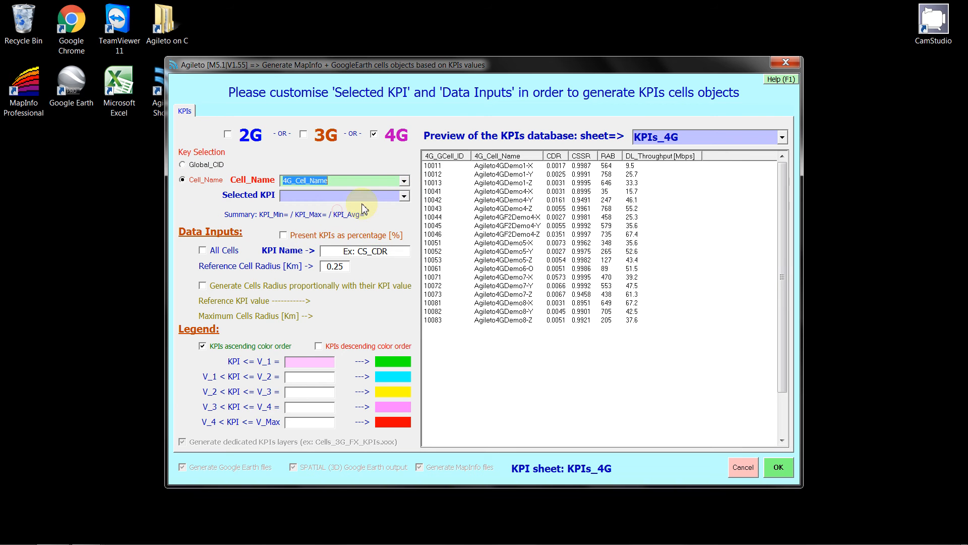
click(404, 197)
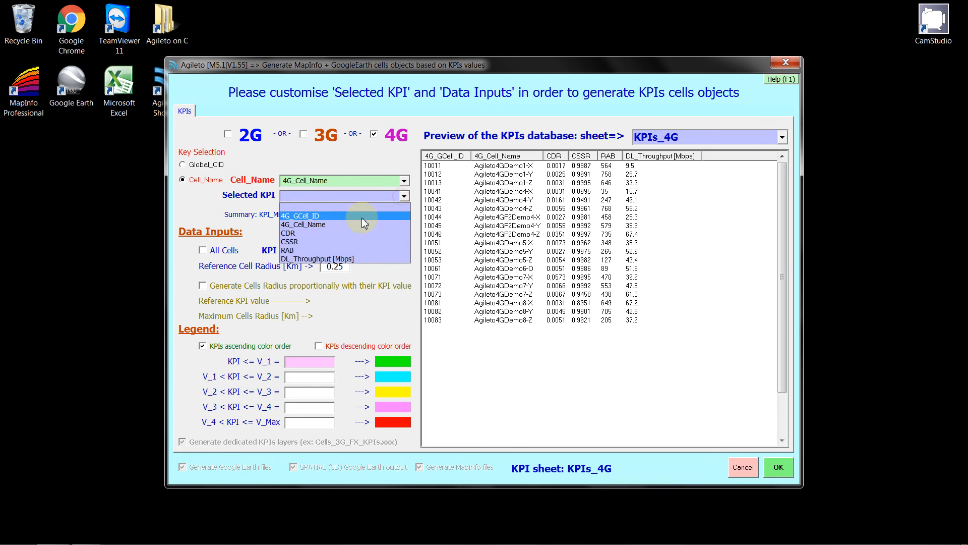
click(333, 233)
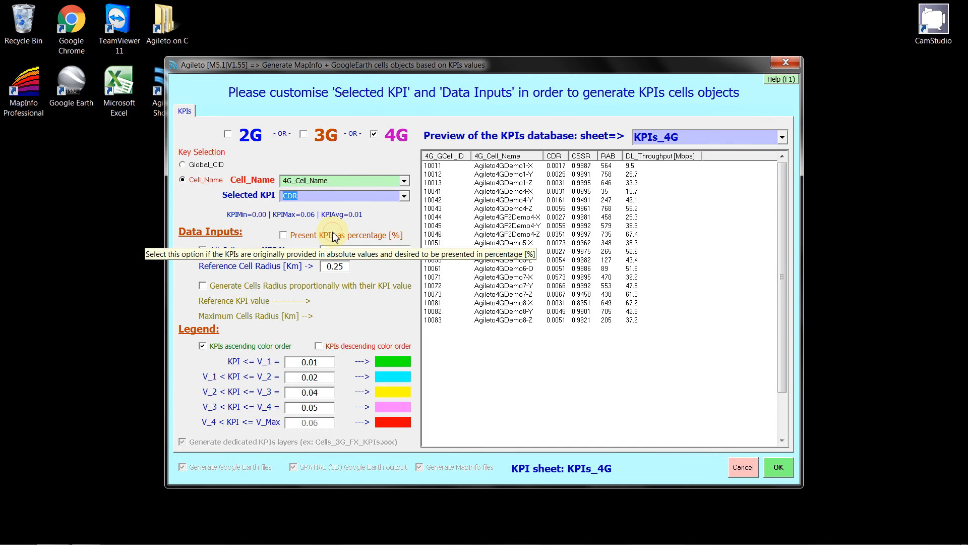
Present the KPIs as percentages and name the KPI CDR, leaving the All Cells option off.
click(284, 234)
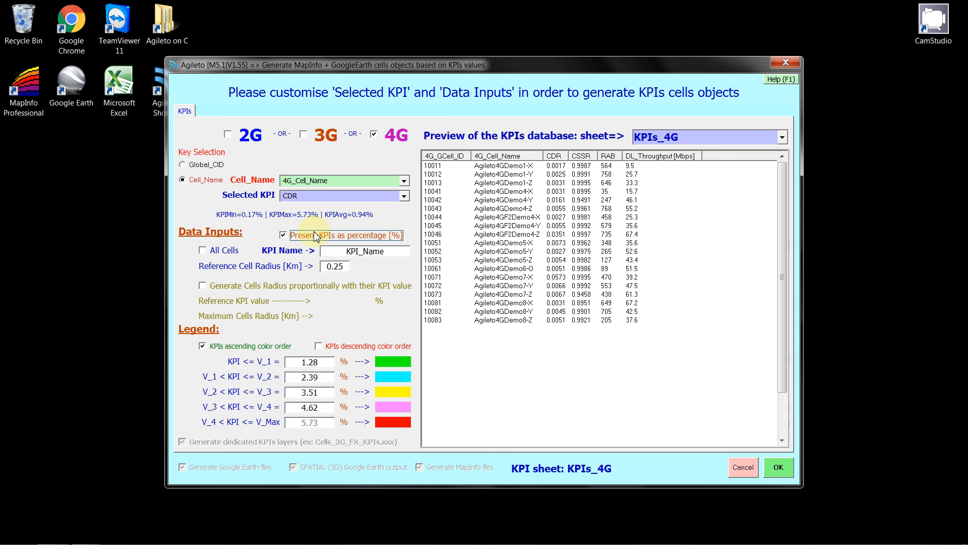
drag(394, 255, 330, 250)
text(CDR)
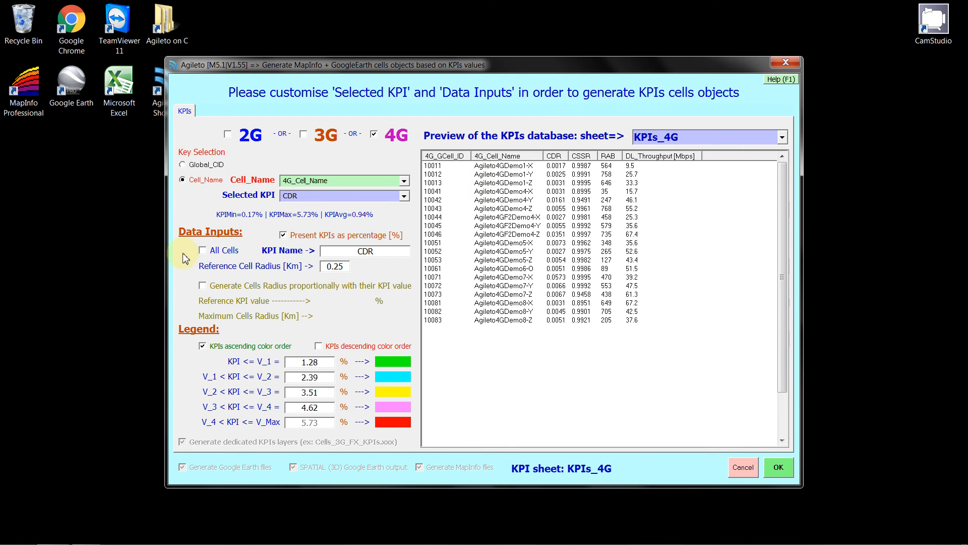
click(202, 251)
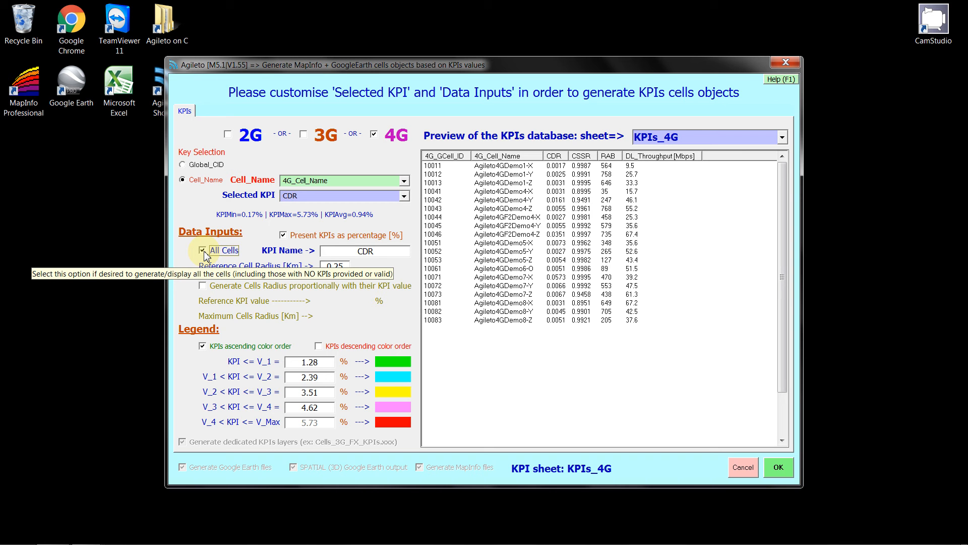
click(204, 252)
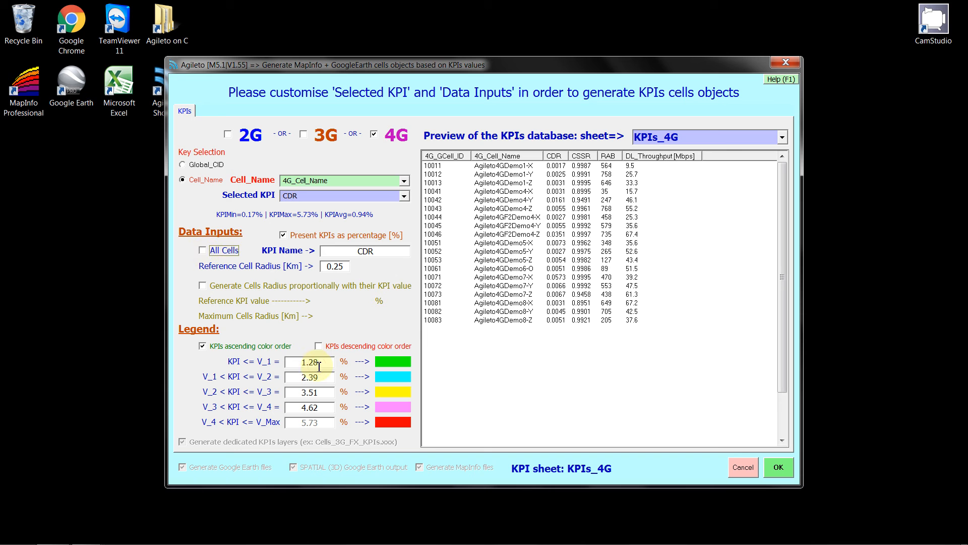
Set the legend thresholds V_1 to V_4 to 0.5, 1, 2 and 5 %, then generate the 4G cell objects.
drag(320, 365, 298, 370)
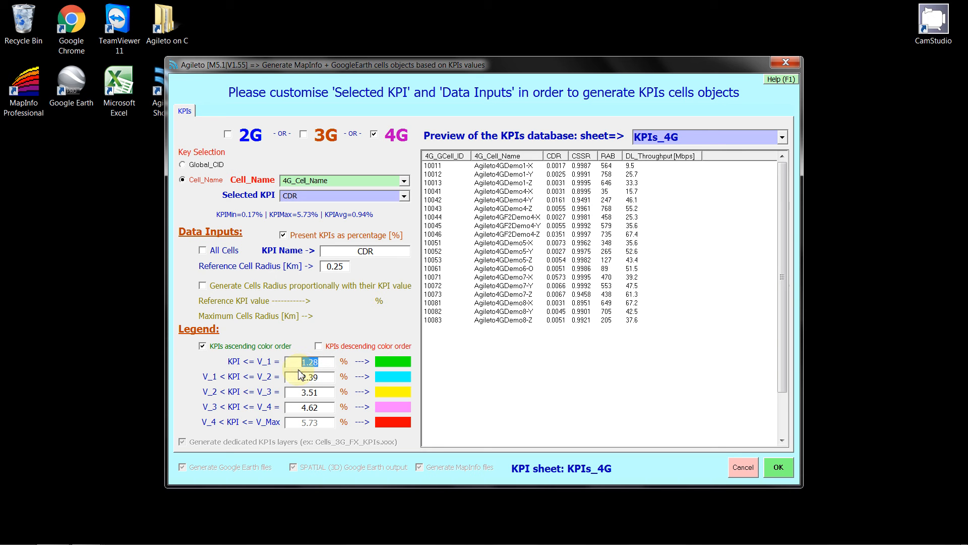
text(0.5)
double_click(319, 378)
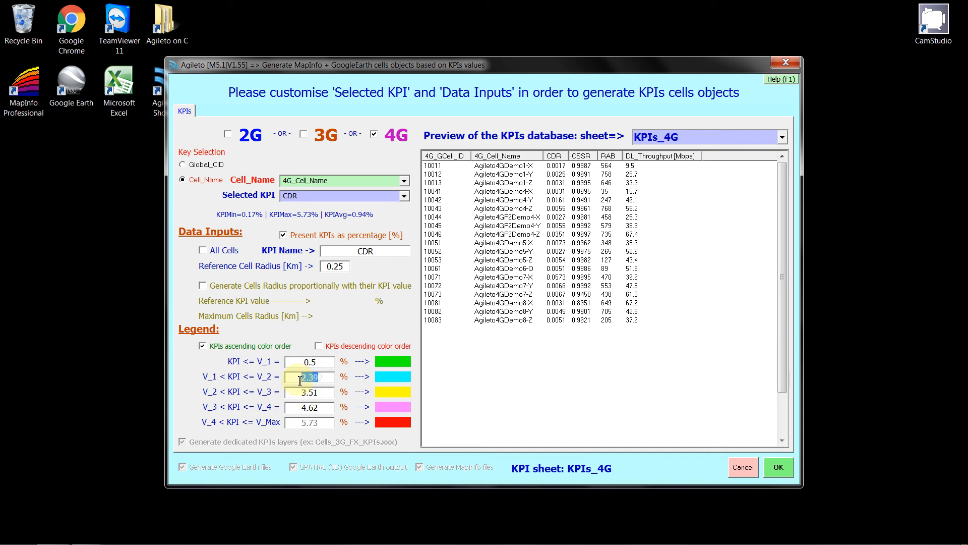
text(1)
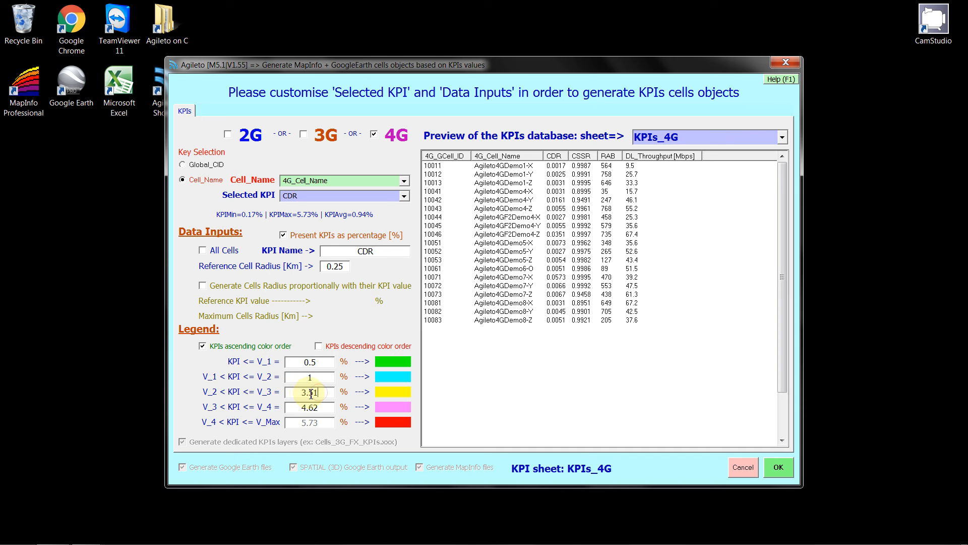
double_click(316, 393)
text(2)
double_click(320, 406)
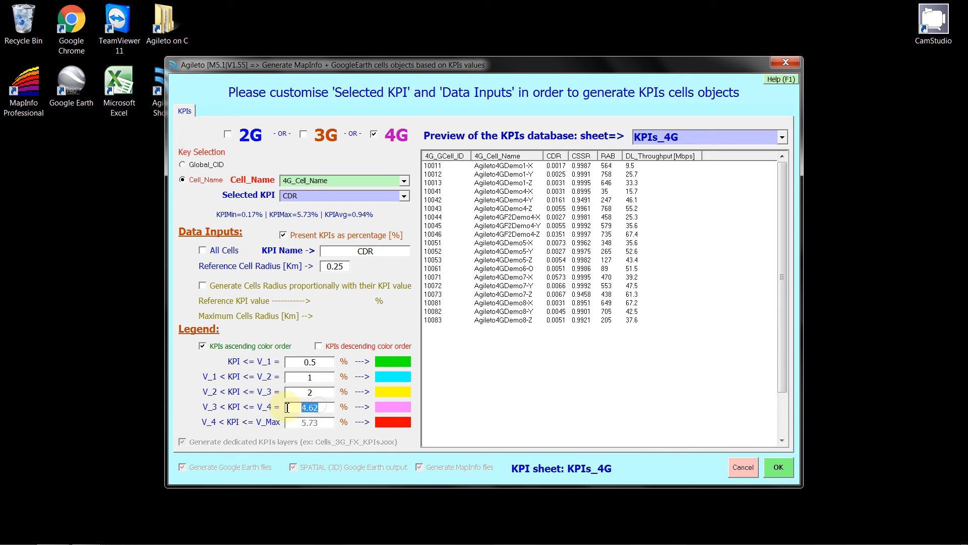
text(5)
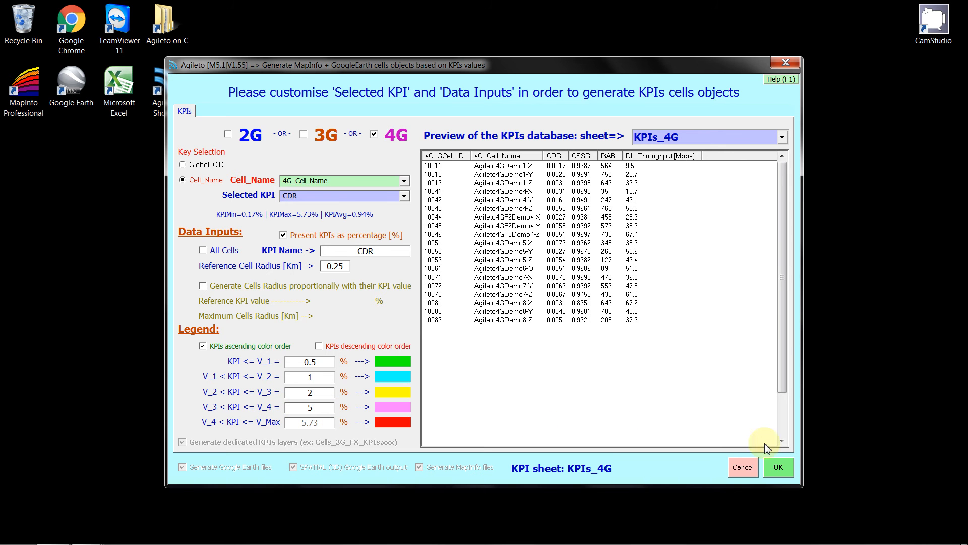
click(772, 471)
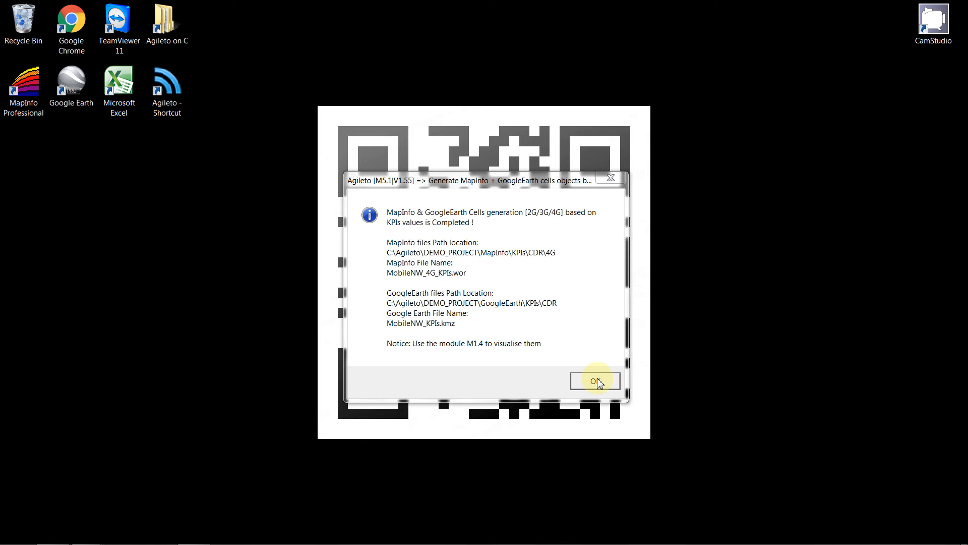
click(596, 381)
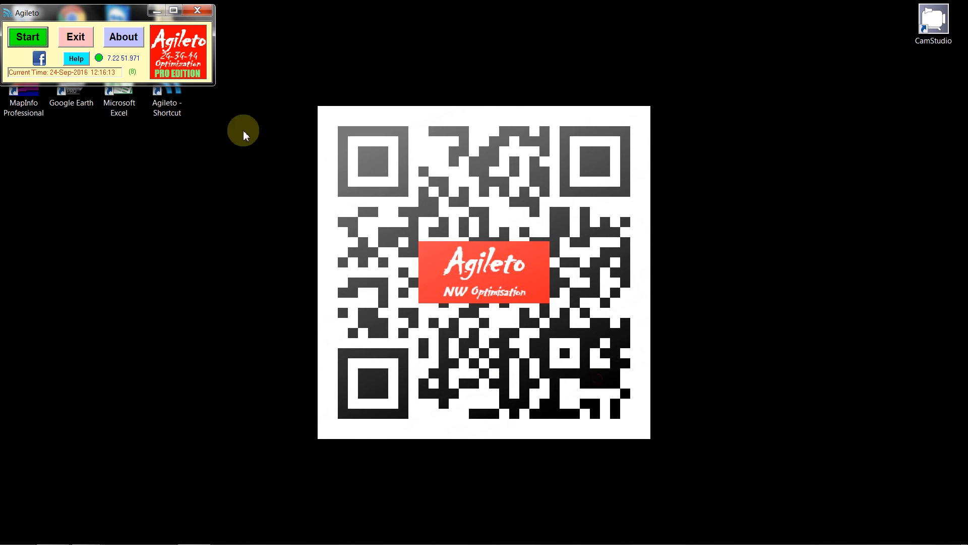
Open module 1.4 for viewing the active database, MapInfo and Google Earth representations.
click(23, 43)
click(287, 196)
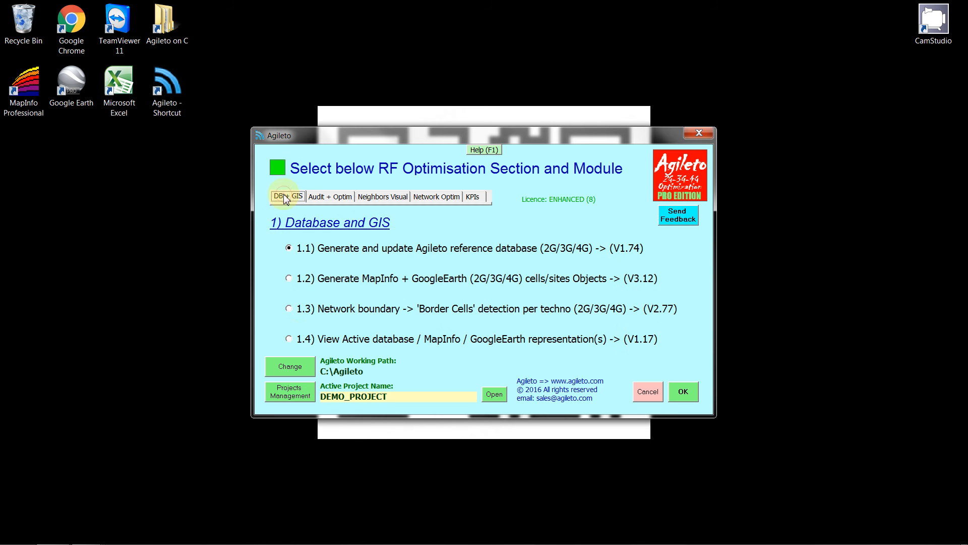
click(290, 338)
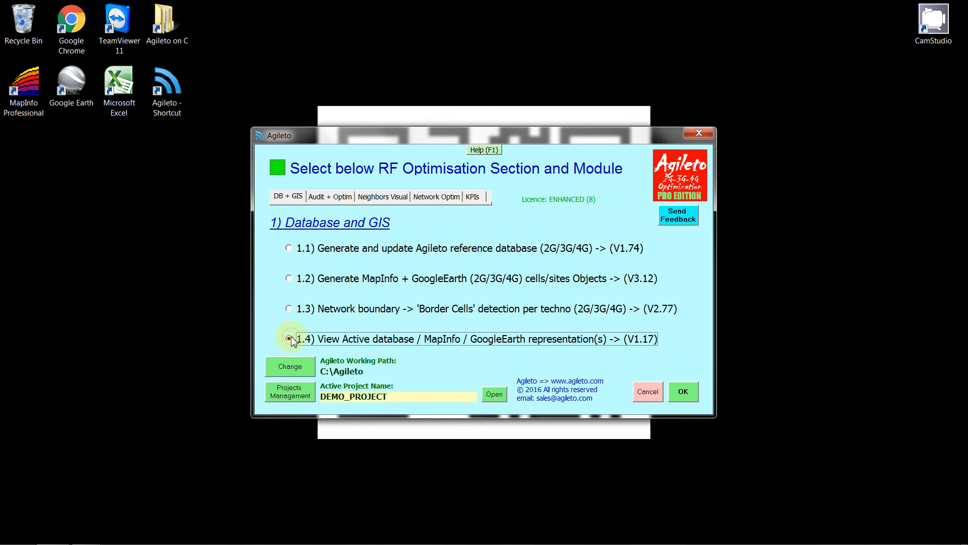
click(684, 393)
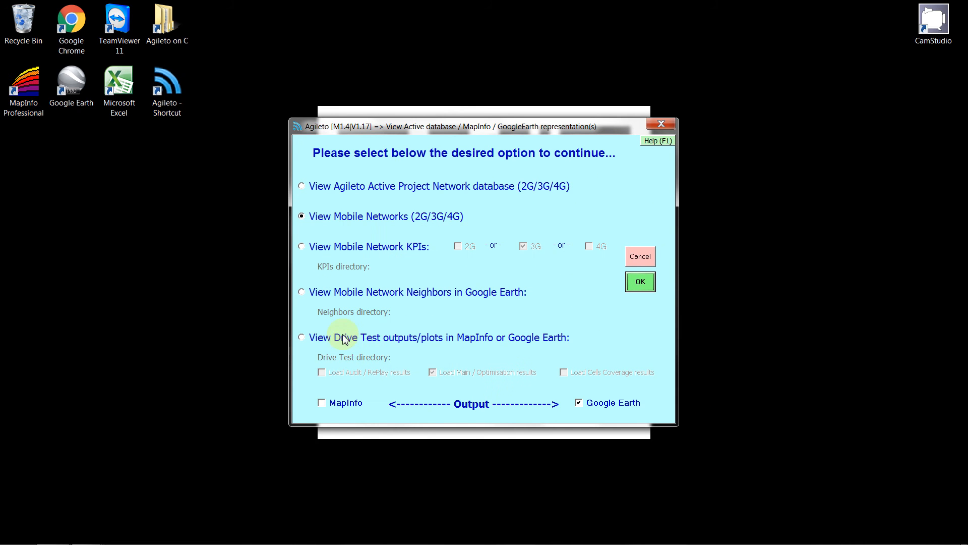
Choose to view mobile network KPIs and select CDR as the KPIs directory.
click(328, 248)
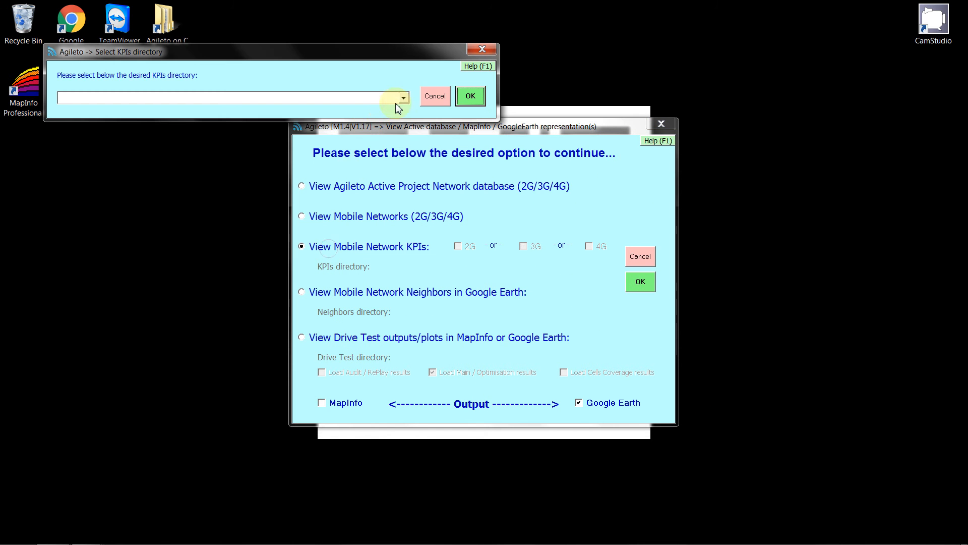
click(399, 99)
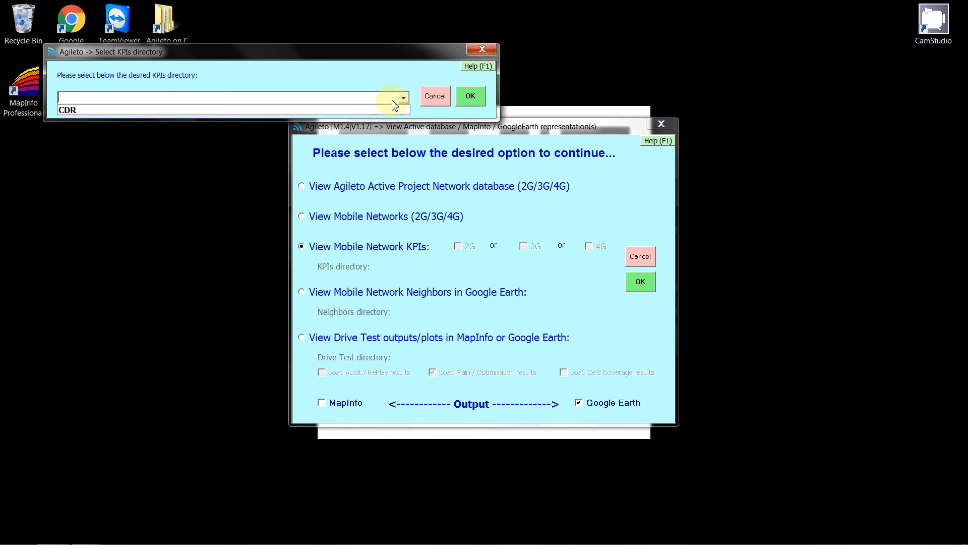
click(327, 110)
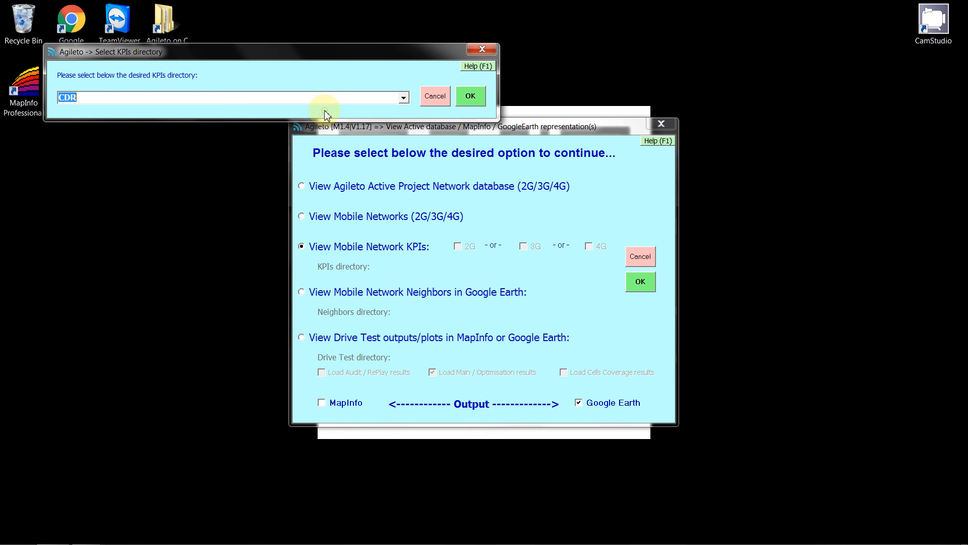
click(472, 97)
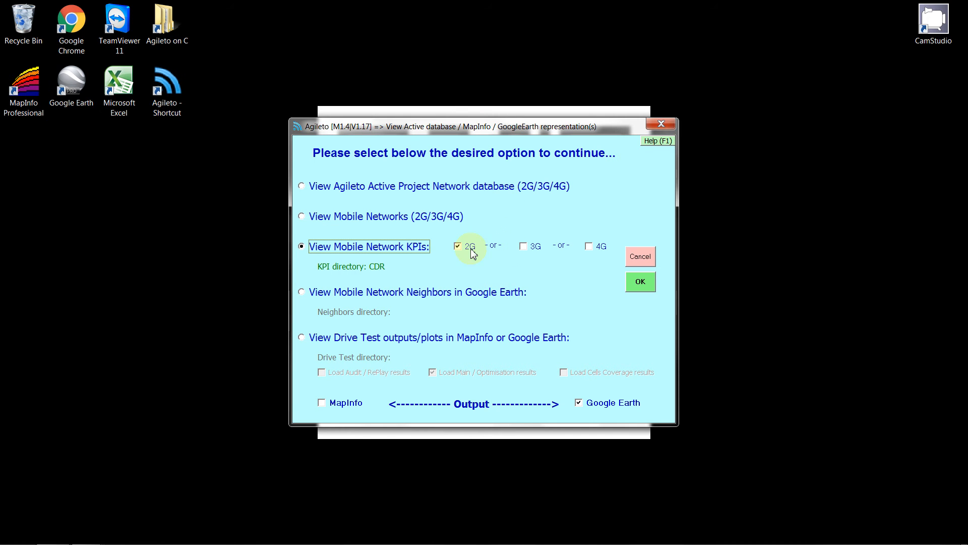
Select the 4G technology for the KPI view, keep Google Earth as the only output, and launch the representation.
click(522, 247)
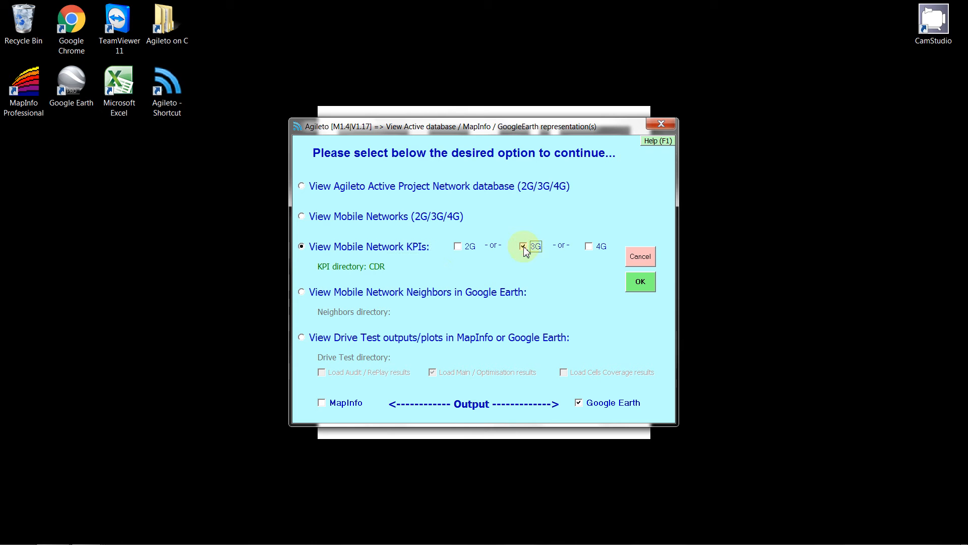
click(589, 248)
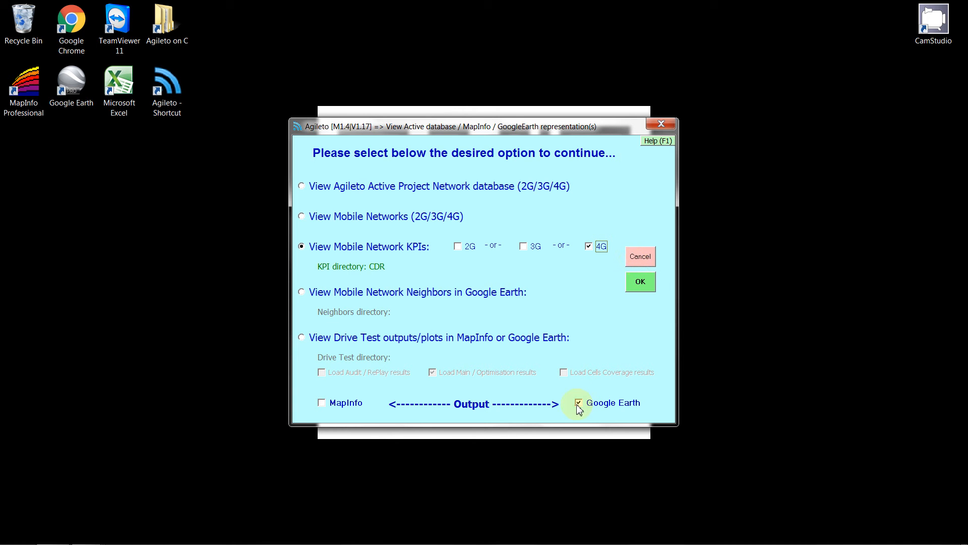
click(640, 281)
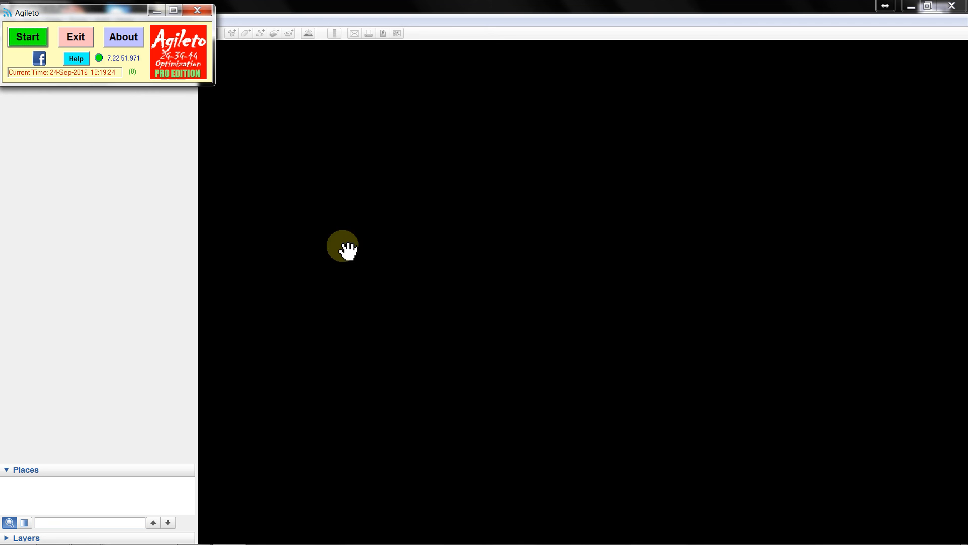
Minimize the Agileto window and, in Google Earth, expand the 4G folder of DEMO_PROJECT_KPIs_CDR and show all its sites, cells and KPI legend.
click(157, 12)
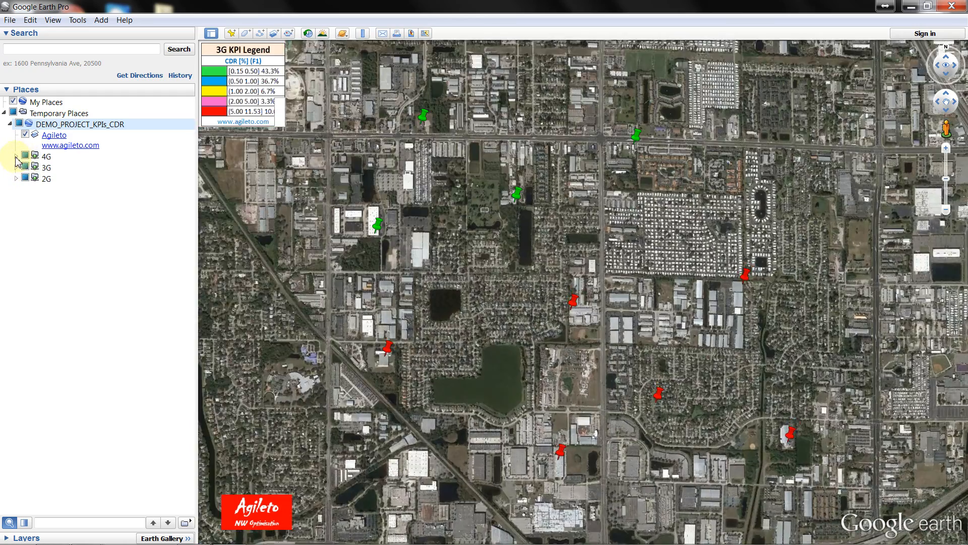
click(16, 156)
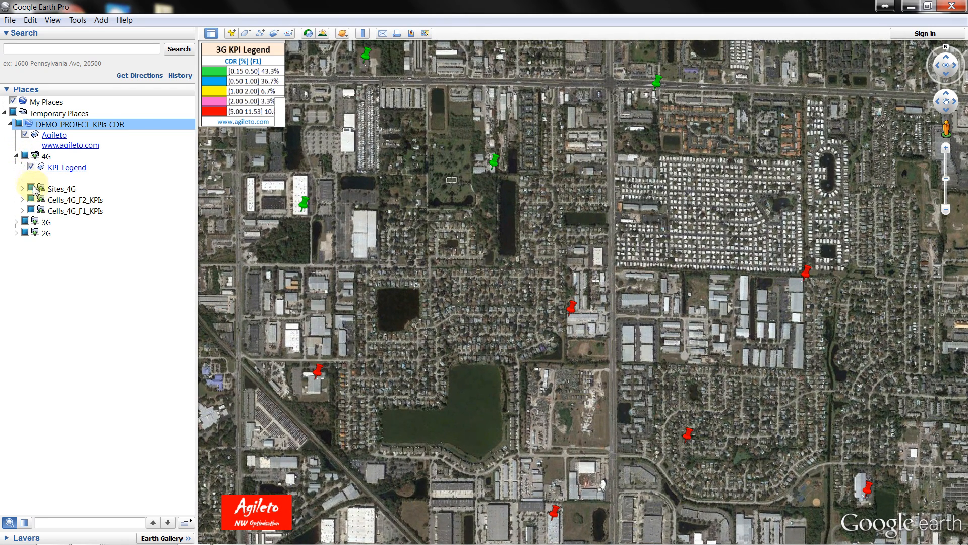
click(24, 156)
click(24, 155)
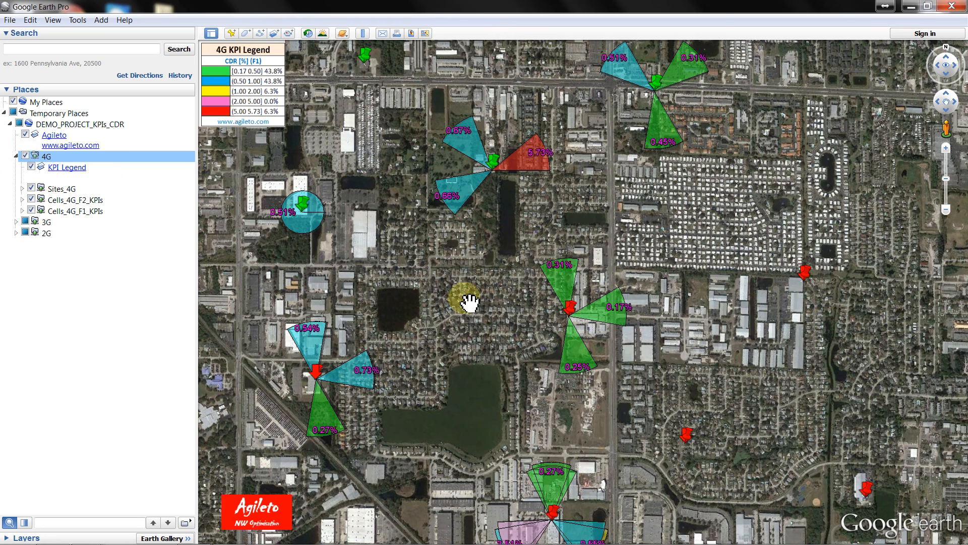
Hide the 3G, 2G and Cells_4G_F2_KPIs layers, keeping the 4G sites and F1 KPI cells displayed.
scroll(469, 302, down, 3)
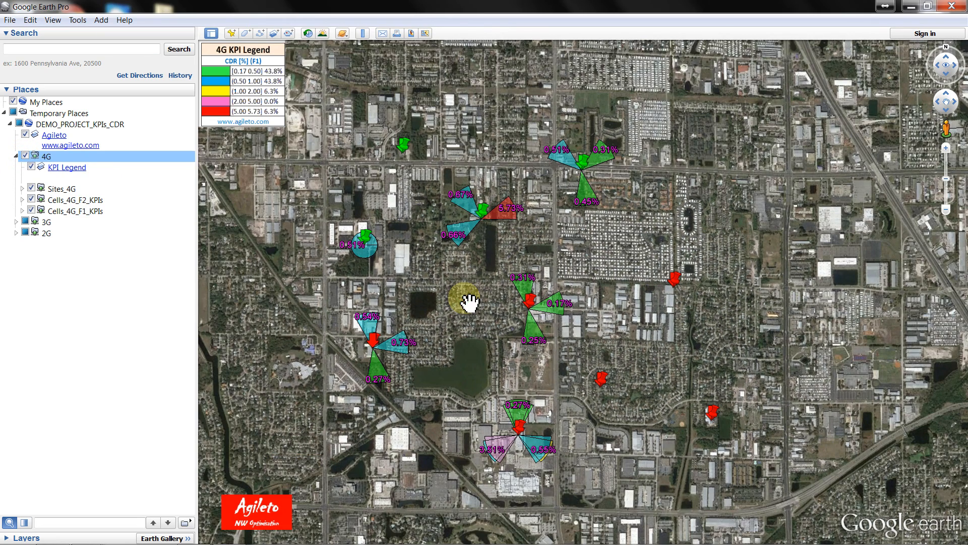
click(25, 222)
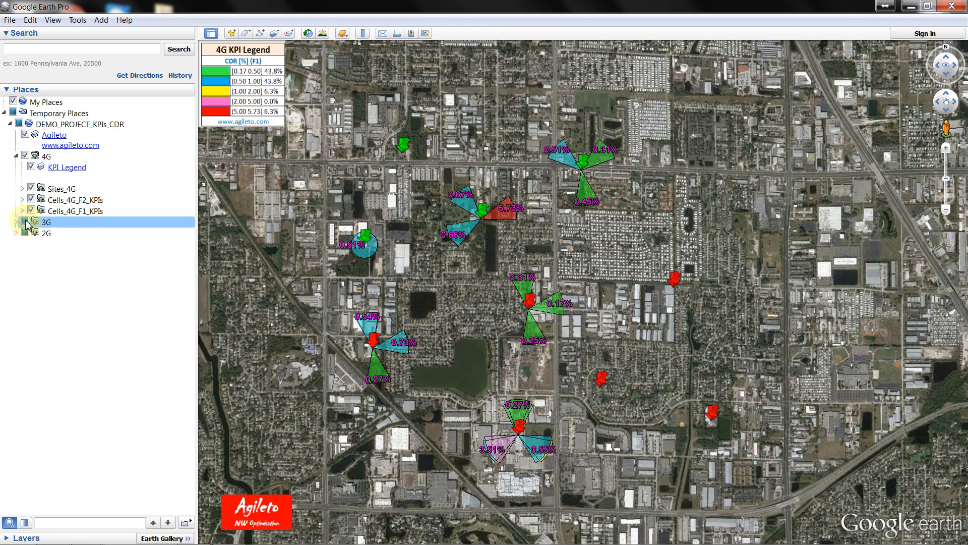
click(25, 233)
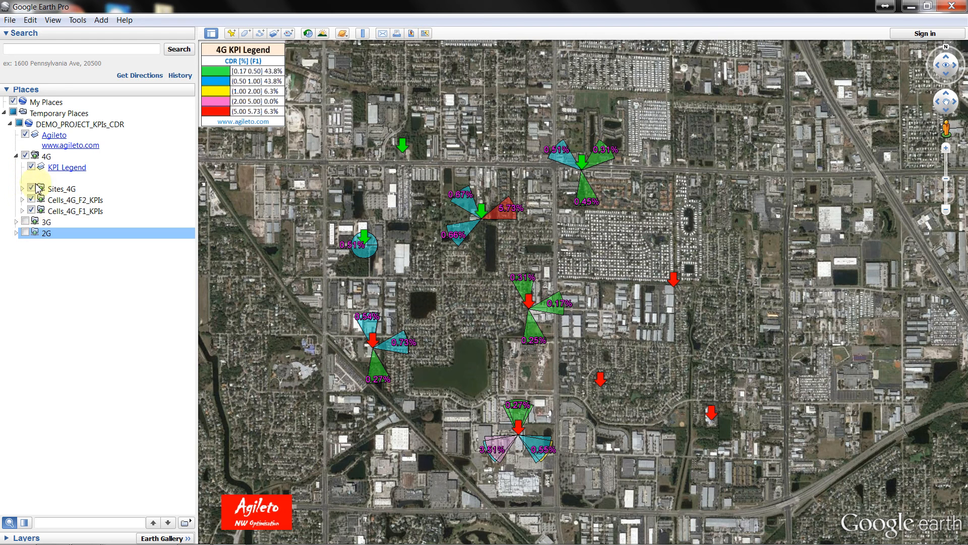
click(31, 199)
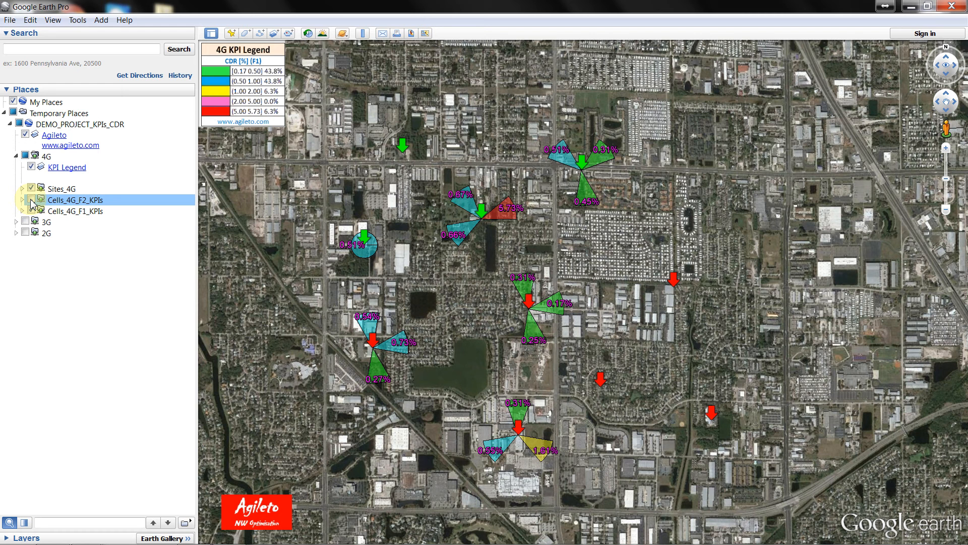
click(31, 210)
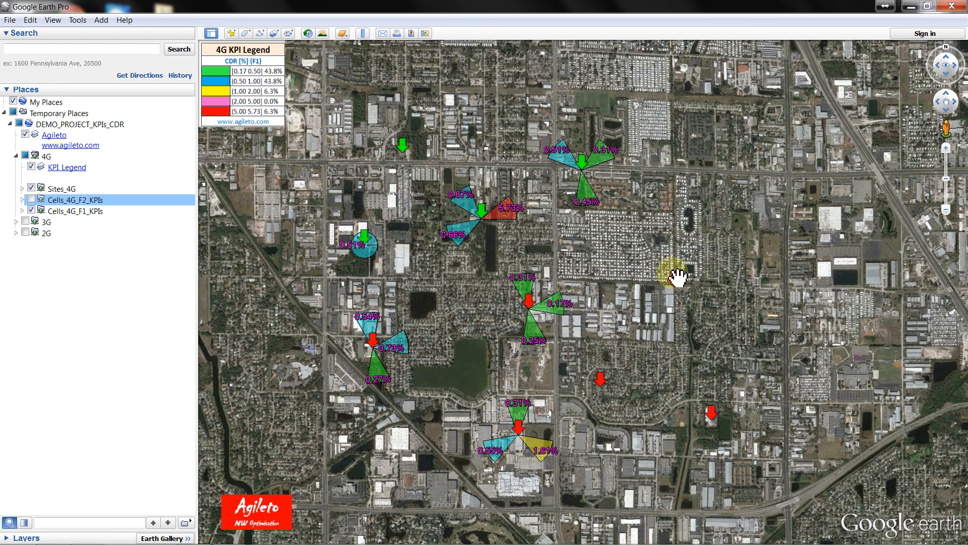
Expand the Cells_4G_F1_KPIs layer and view the details of the red 5.73% cell and the blue 0.51% cell at the northeastern site.
mouse_move(675, 280)
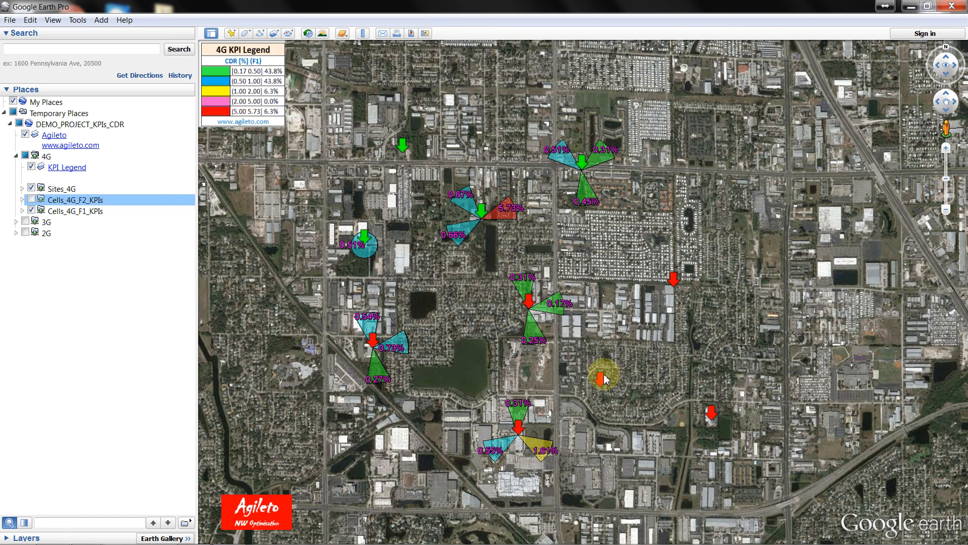
mouse_move(603, 379)
mouse_move(711, 415)
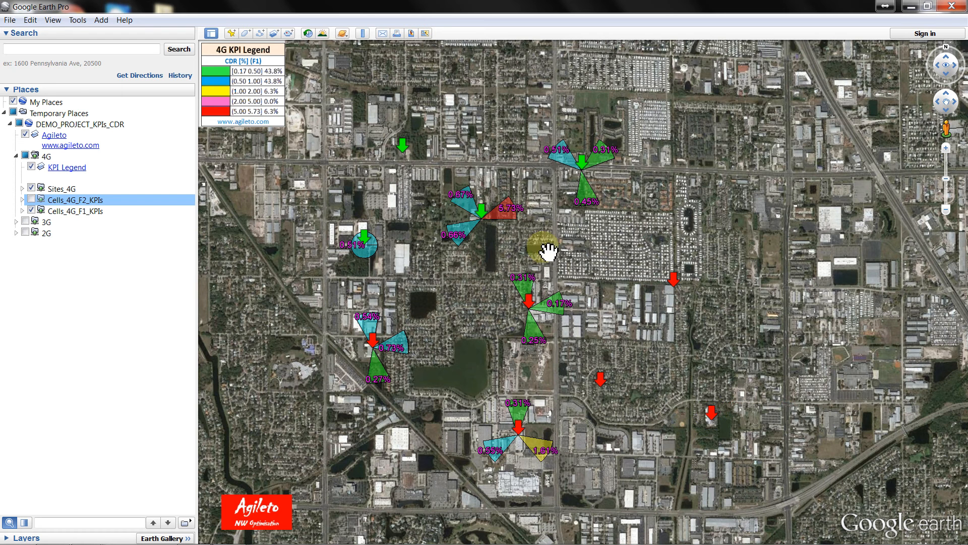
mouse_move(427, 158)
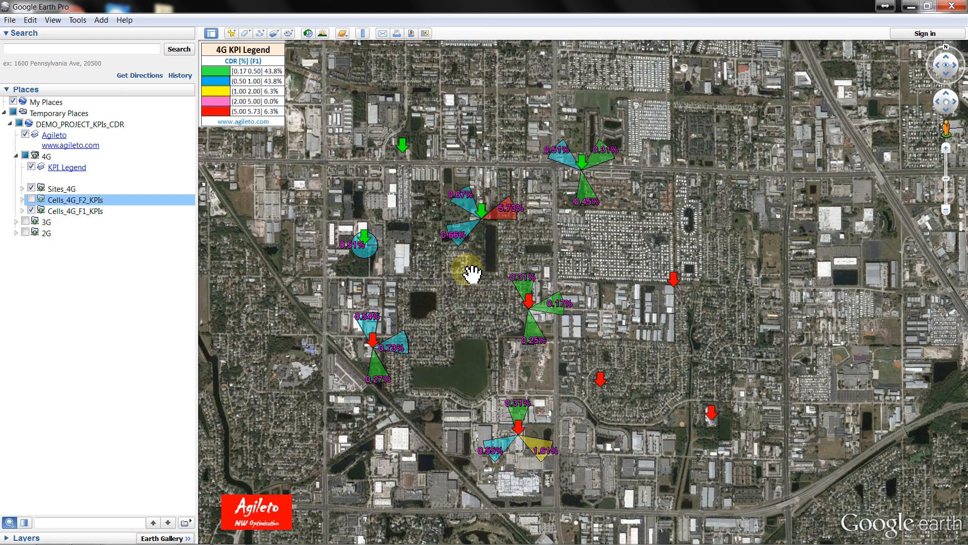
click(22, 212)
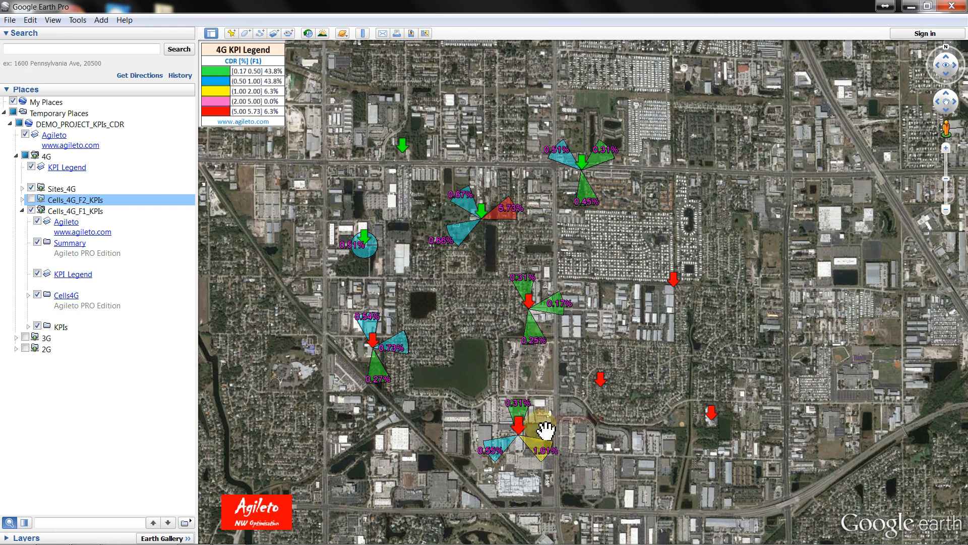
click(507, 216)
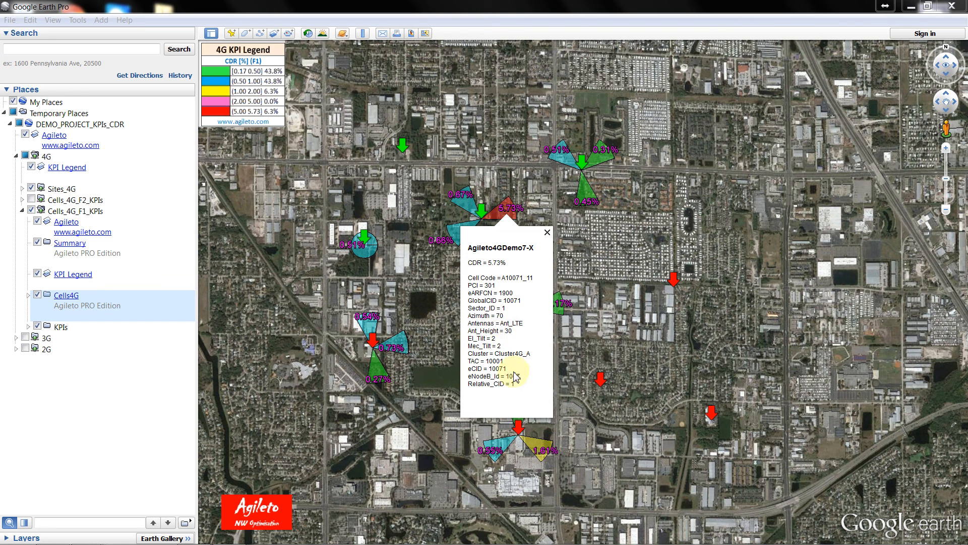
click(601, 334)
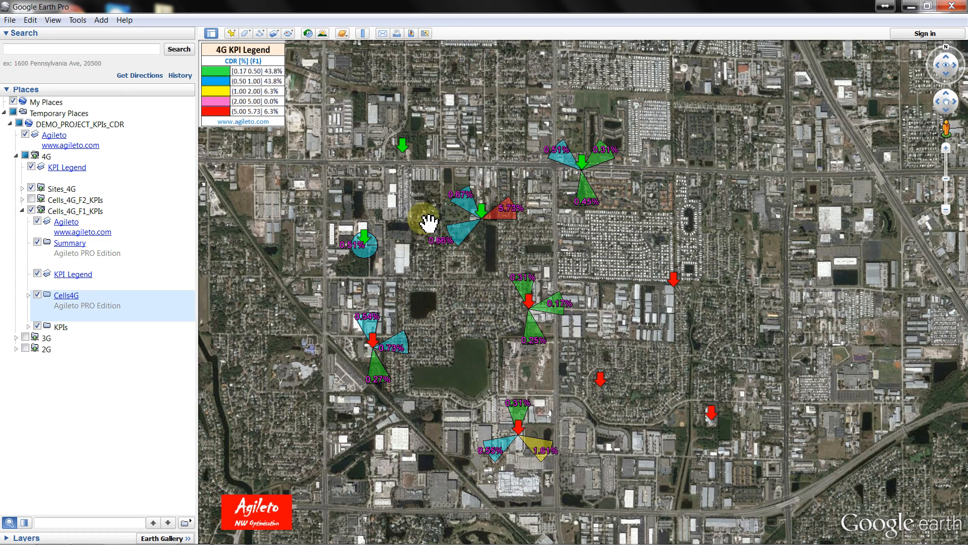
click(564, 161)
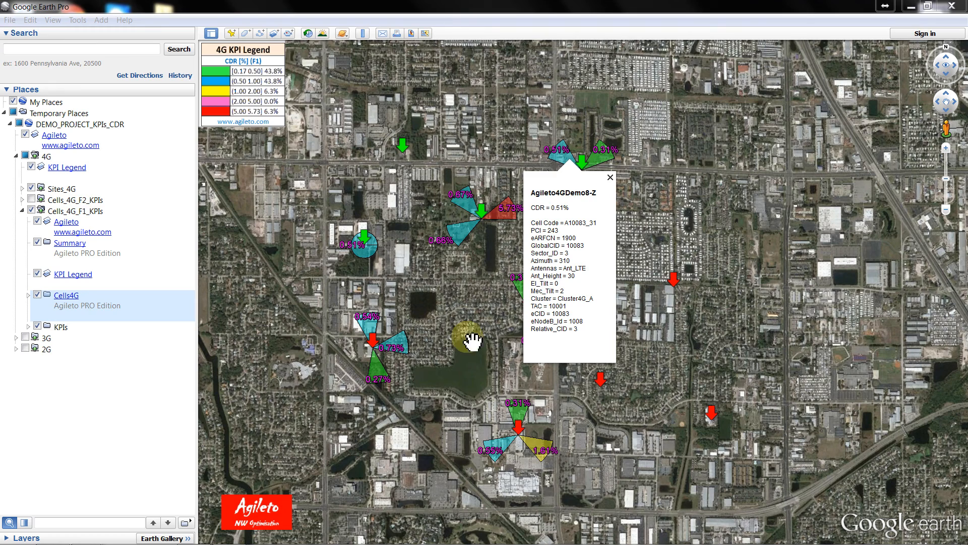
click(492, 356)
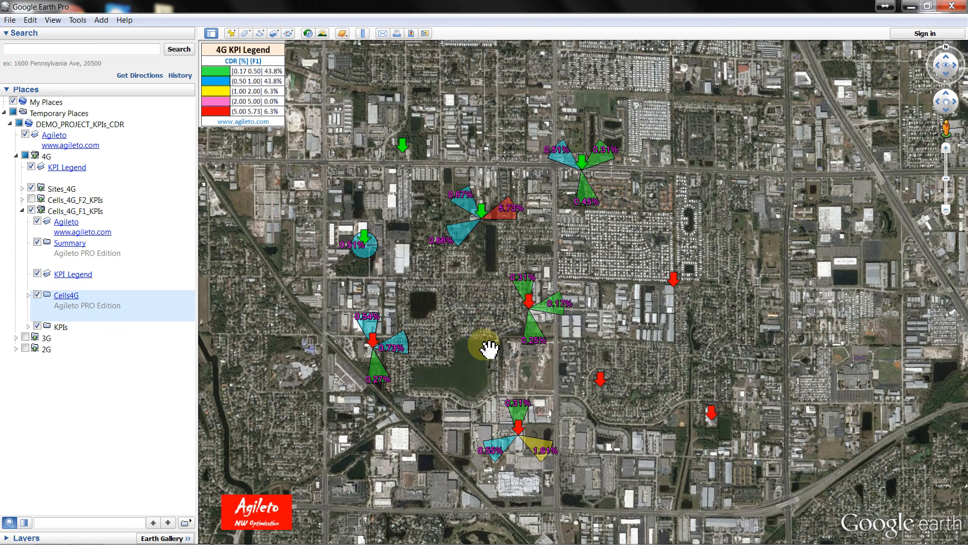
Check the details of the red 5.73% cell again and close its information balloon.
drag(499, 333, 557, 339)
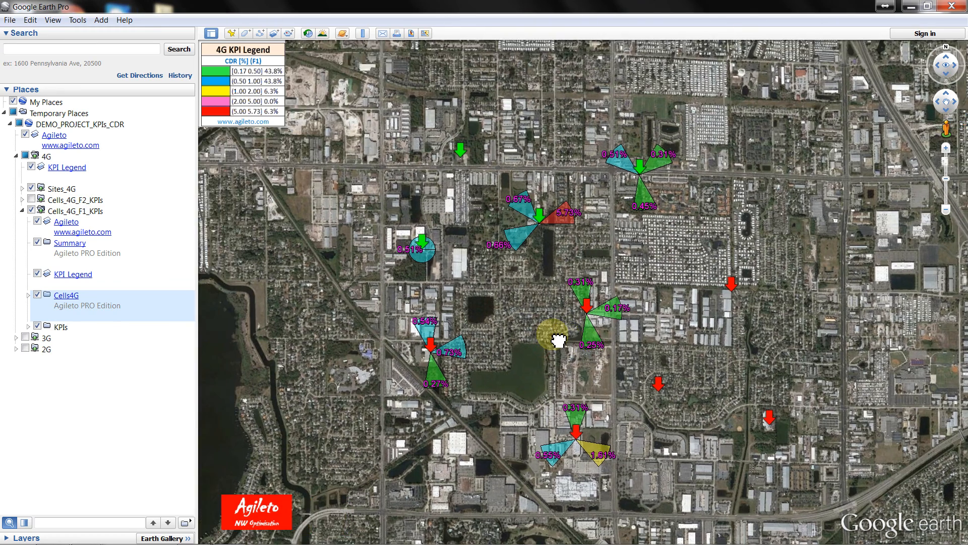
scroll(558, 340, up, 3)
scroll(558, 339, down, 3)
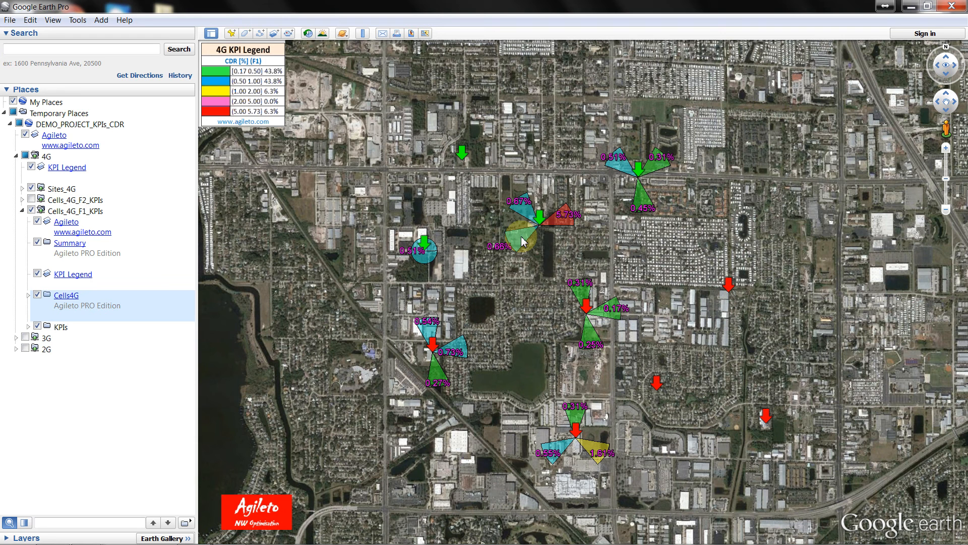
click(555, 225)
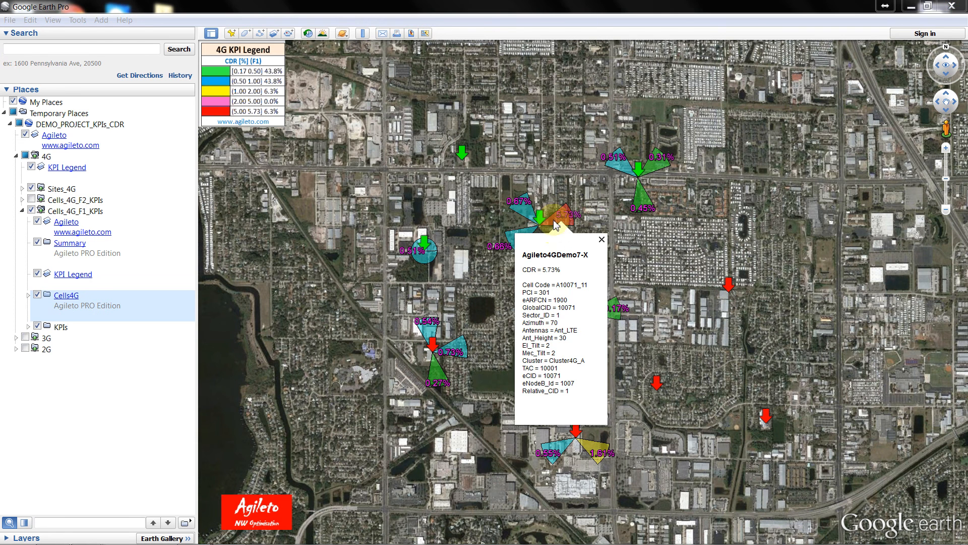
click(670, 286)
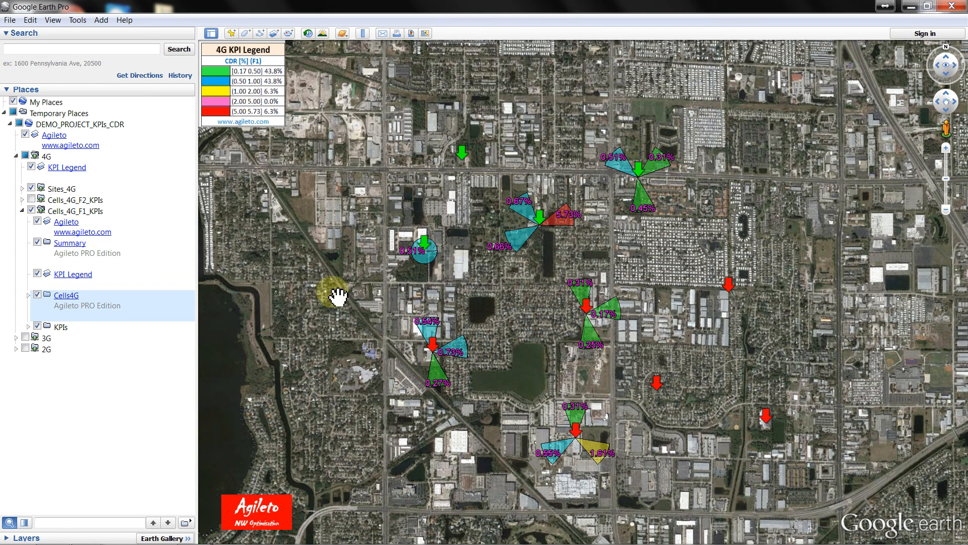
Switch to Agileto and start module 5.1 for generating KPI-based MapInfo and GoogleEarth cell objects, using DEMO_KPIs.xls as the external KPIs file.
click(911, 9)
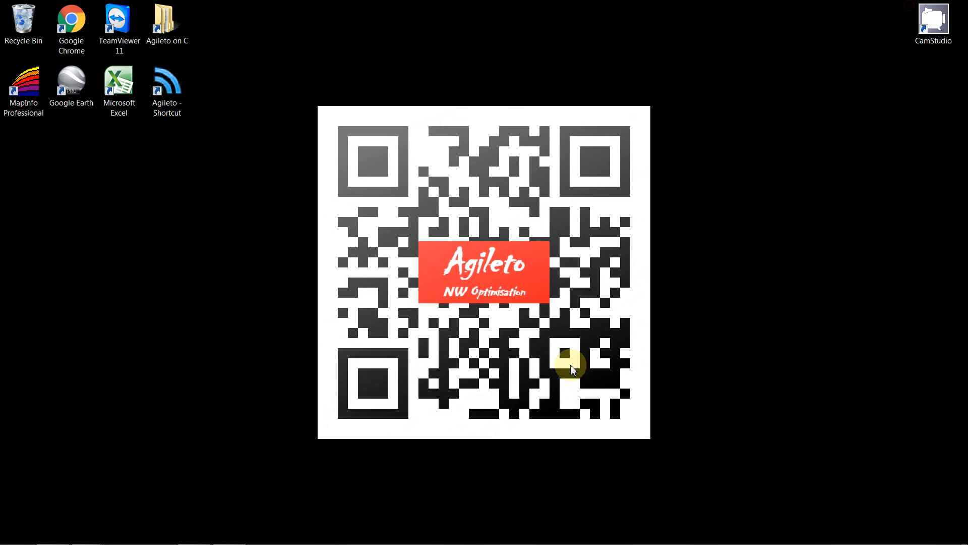
click(229, 532)
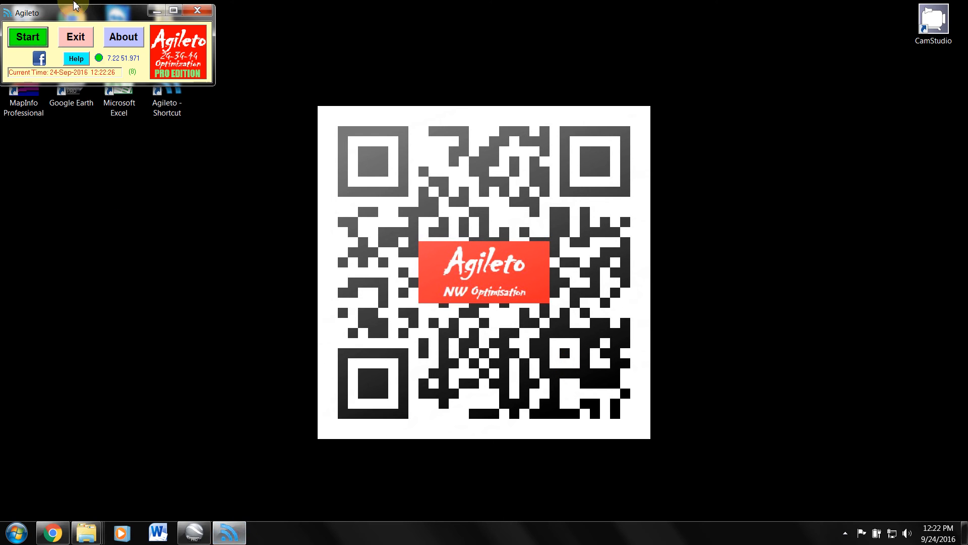
click(22, 41)
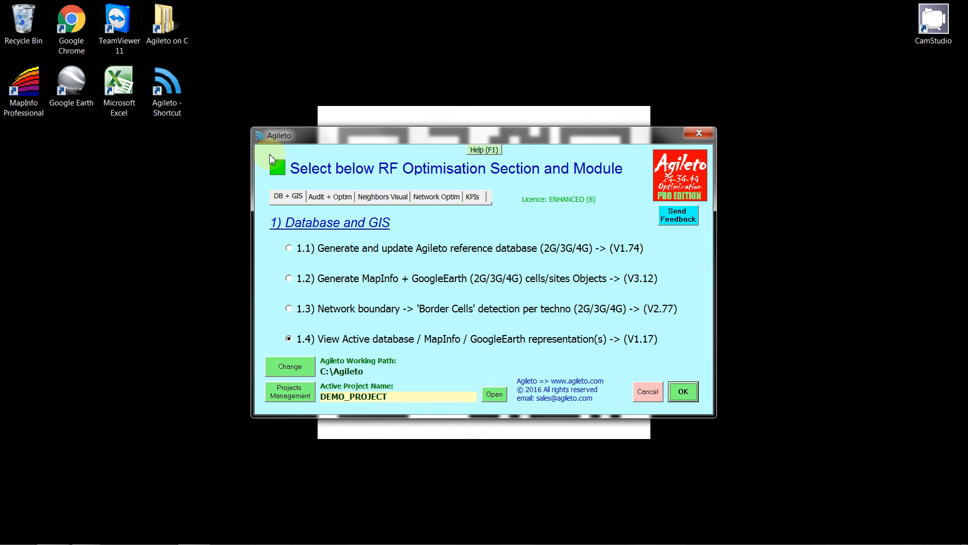
click(476, 198)
click(320, 248)
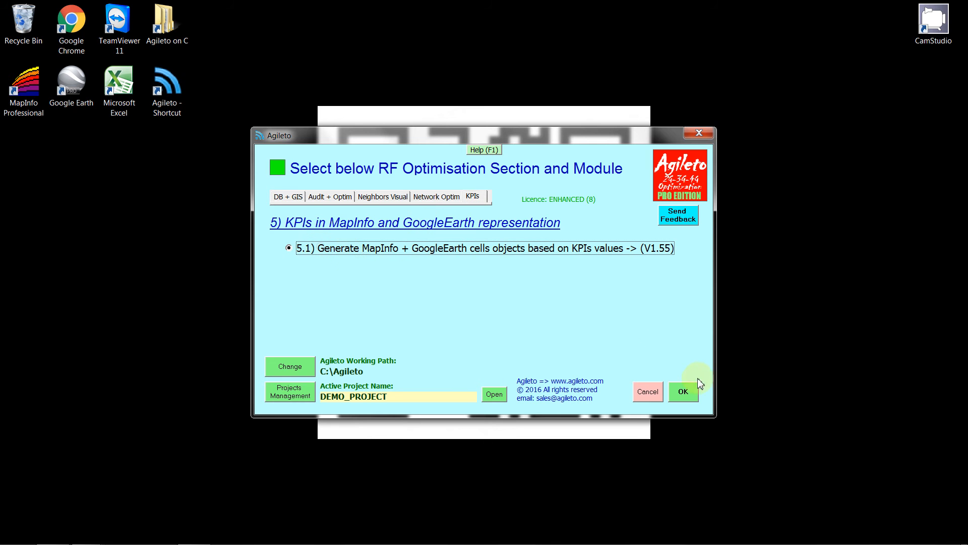
click(683, 391)
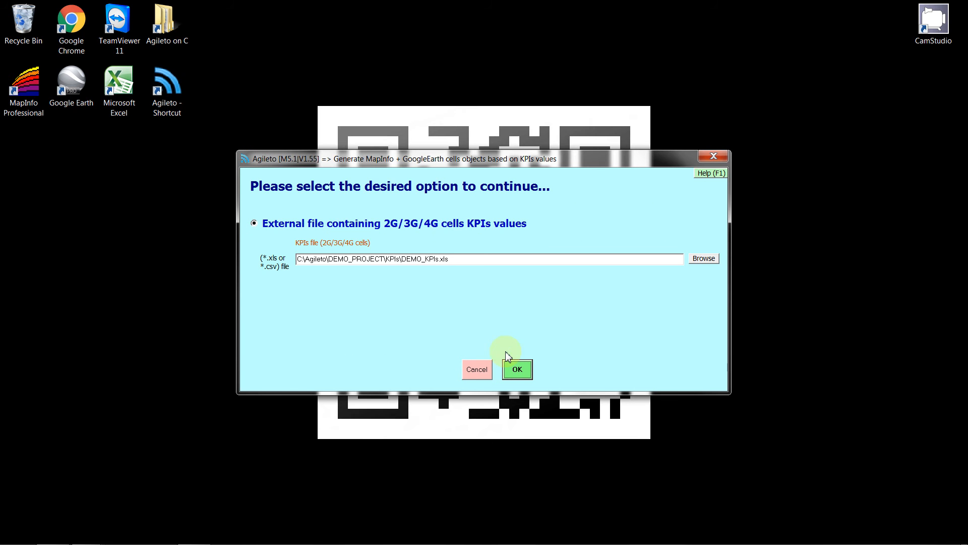
click(517, 370)
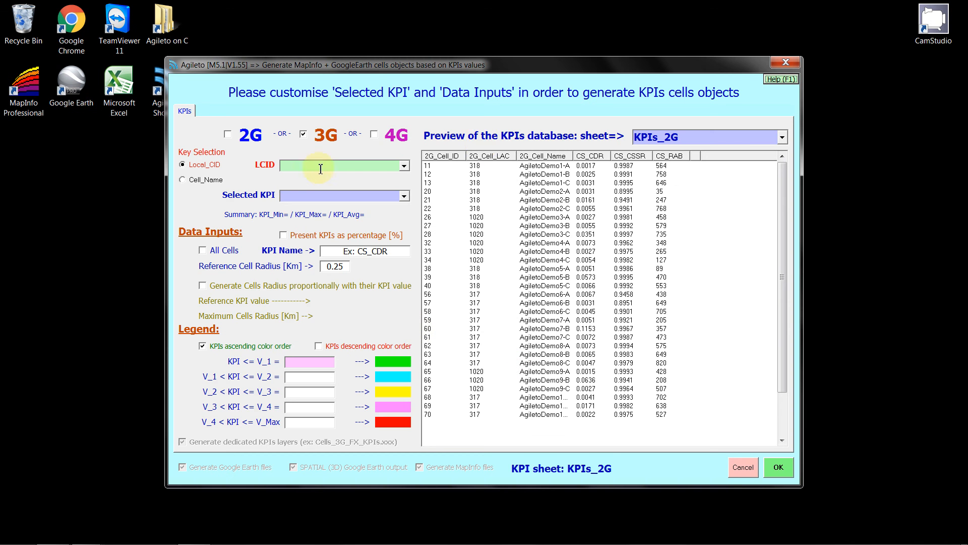
Choose 4G as the technology and load the KPIs_4G sheet from the KPIs database.
click(374, 134)
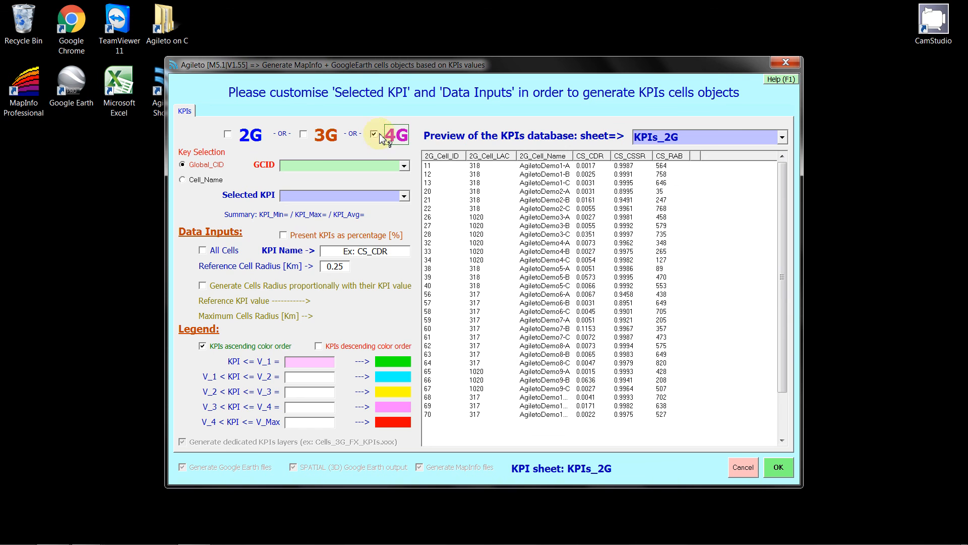
click(775, 136)
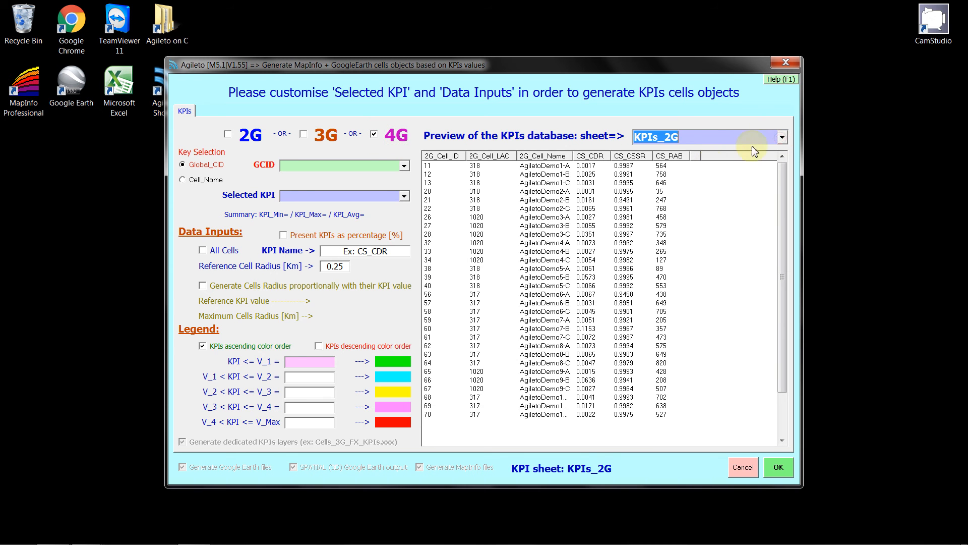
click(782, 137)
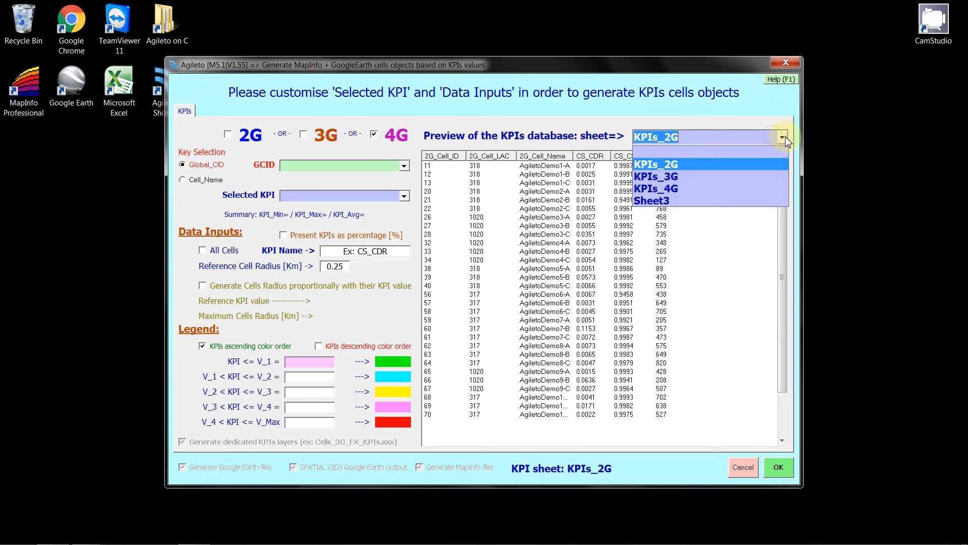
click(725, 189)
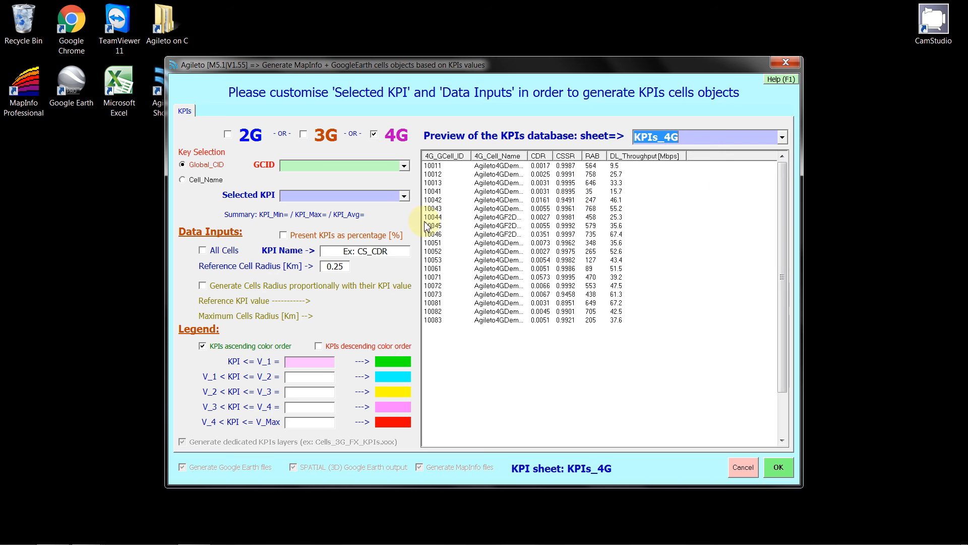
Use Cell_Name as the key, matched to the 4G_Cell_Name column, and select CDR as the KPI.
click(204, 180)
click(404, 181)
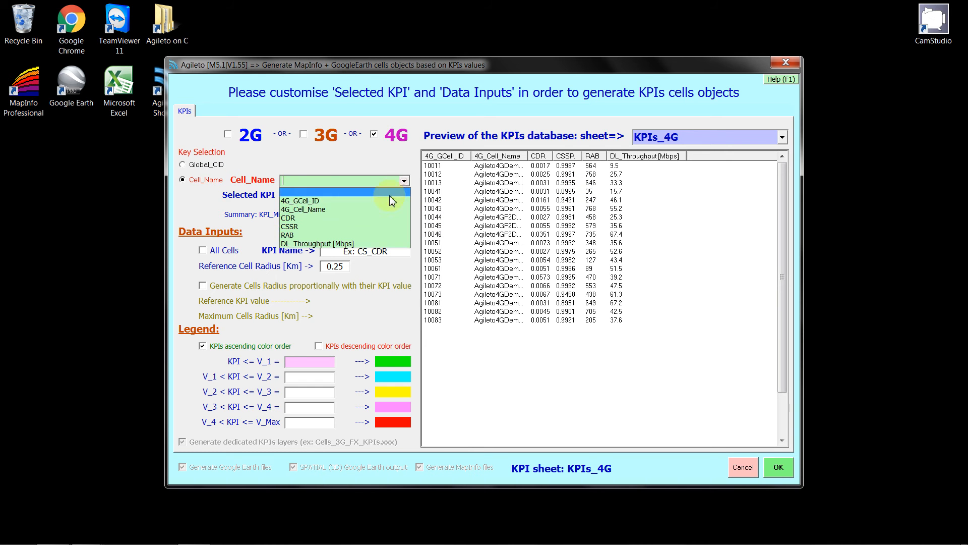
click(382, 207)
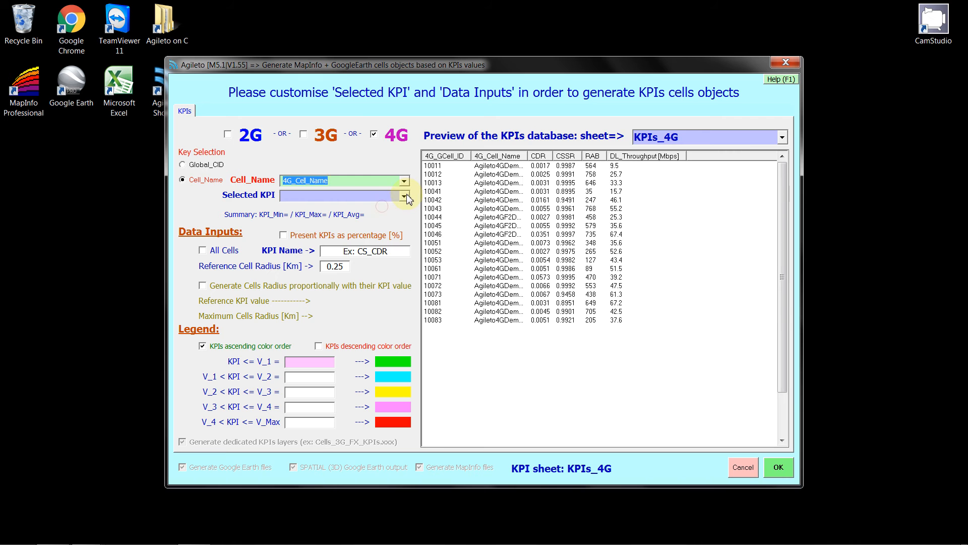
click(404, 196)
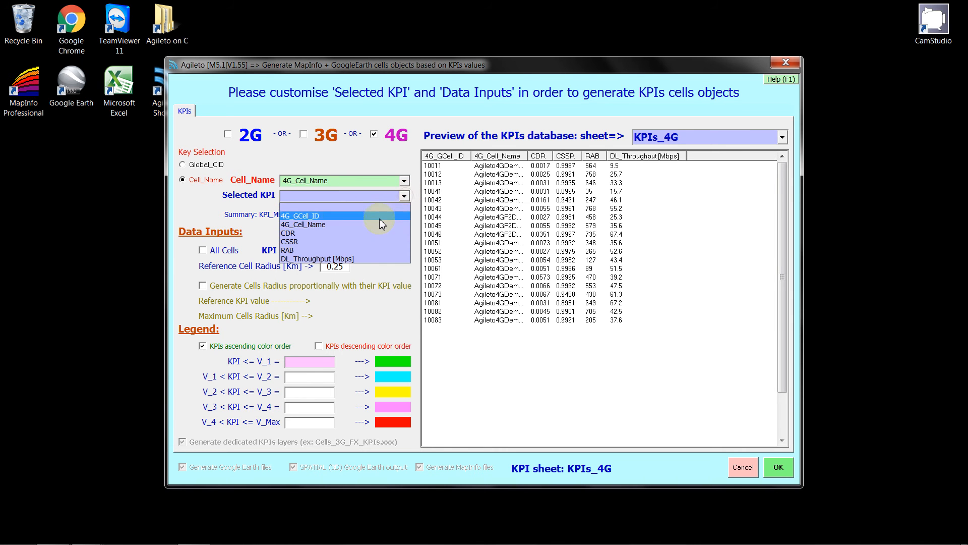
click(365, 233)
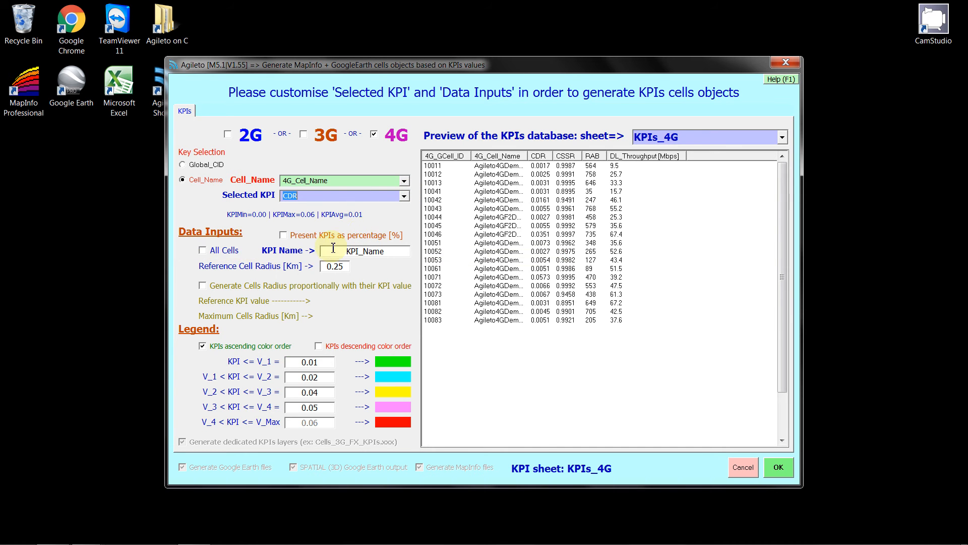
Present the KPI as a percentage, name it CDR, include all cells and make cell radii proportional to their KPI value.
click(286, 237)
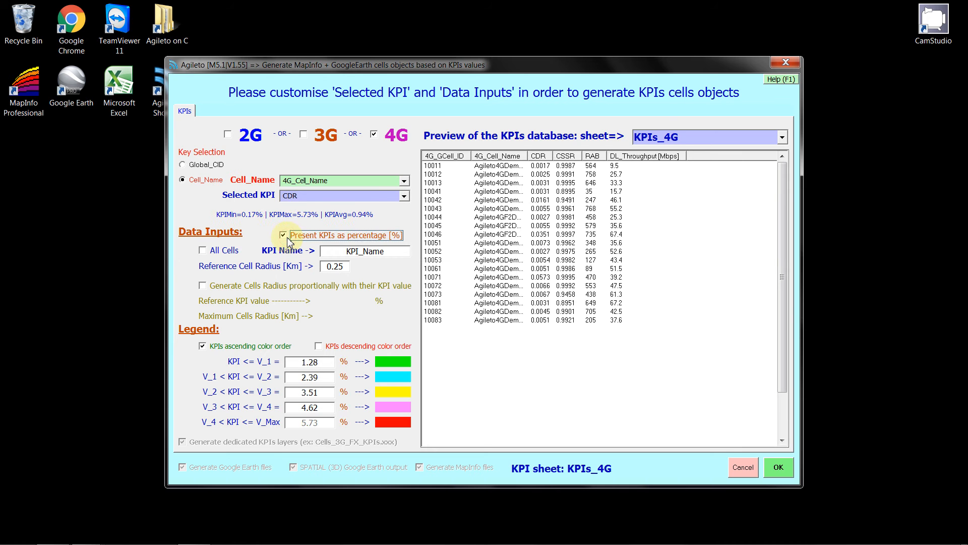
drag(394, 252, 346, 251)
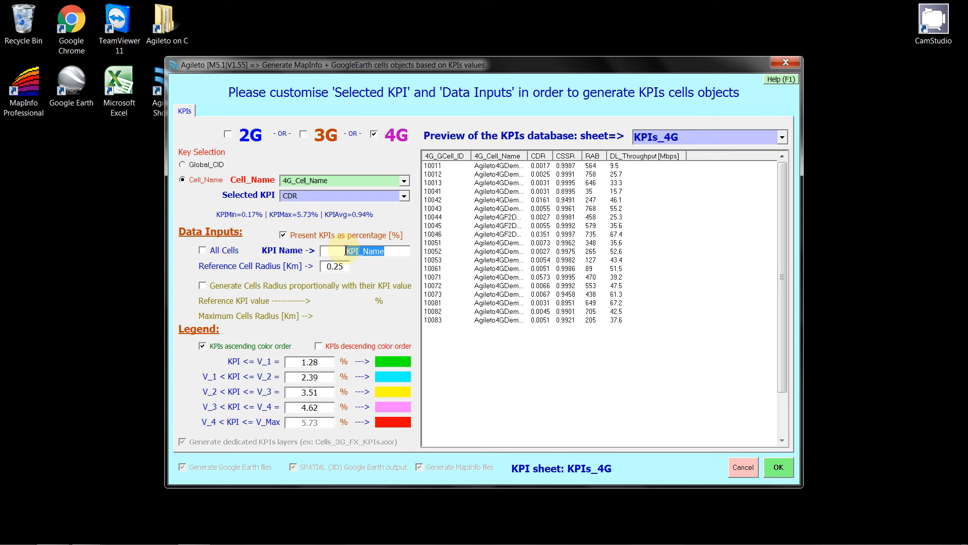
text(CDR)
click(201, 250)
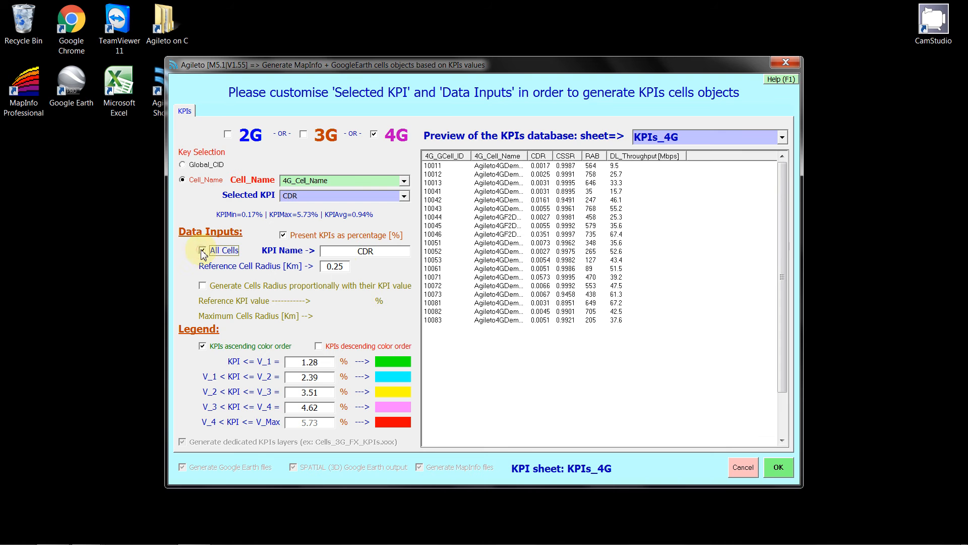
click(202, 286)
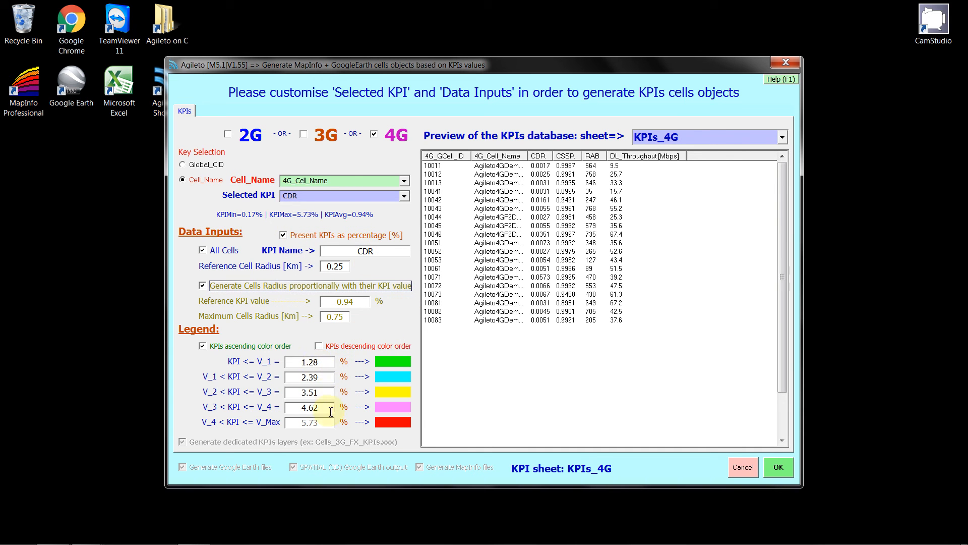
Set the legend thresholds V_1 to V_4 to 0.5, 1, 2 and 5 % and generate the 4G CDR cell objects.
click(357, 302)
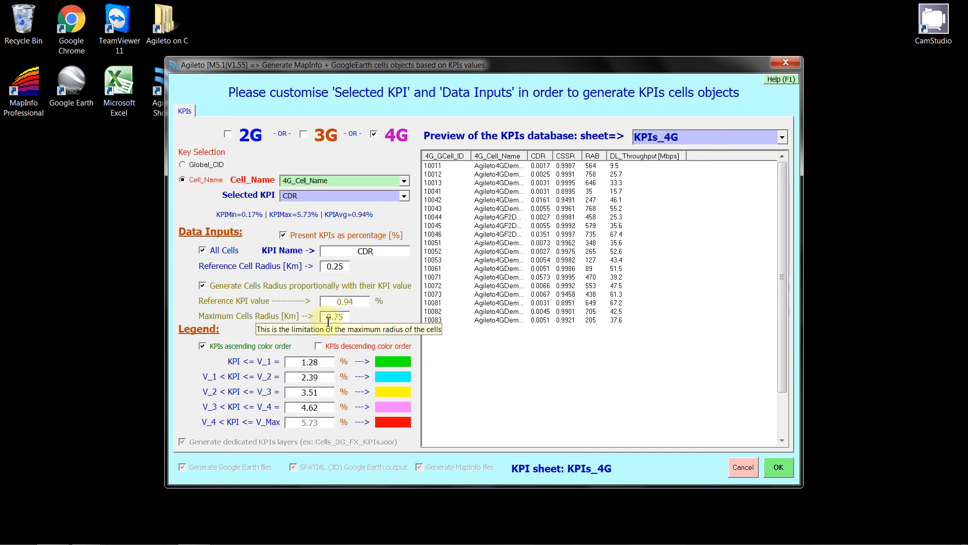
click(321, 365)
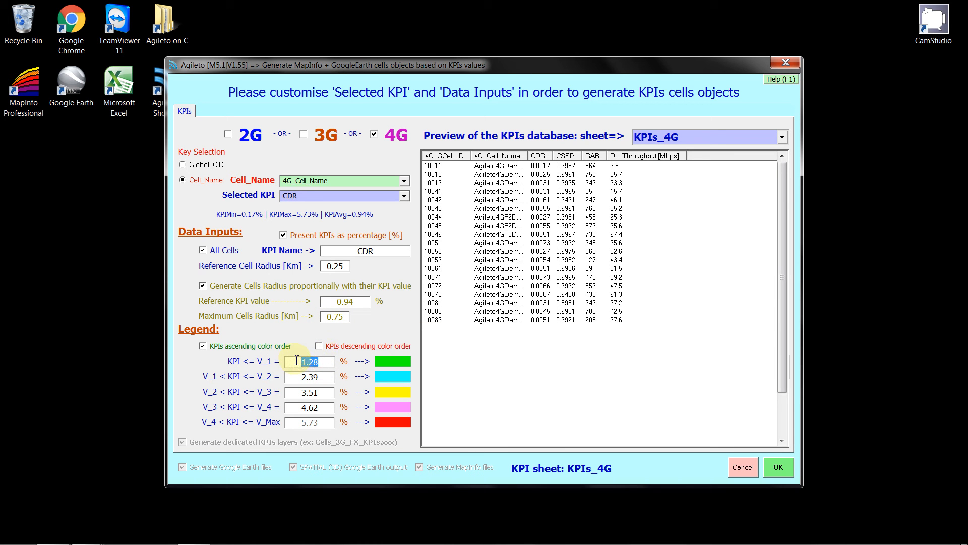
text(0.5)
click(291, 378)
text(1)
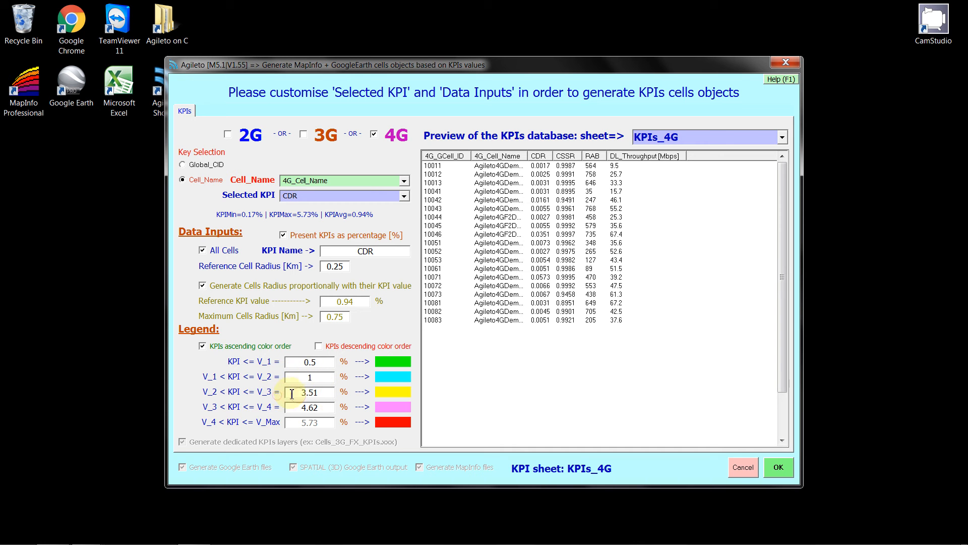
mouse_move(291, 393)
mouse_down()
mouse_move(313, 393)
mouse_move(300, 393)
mouse_up()
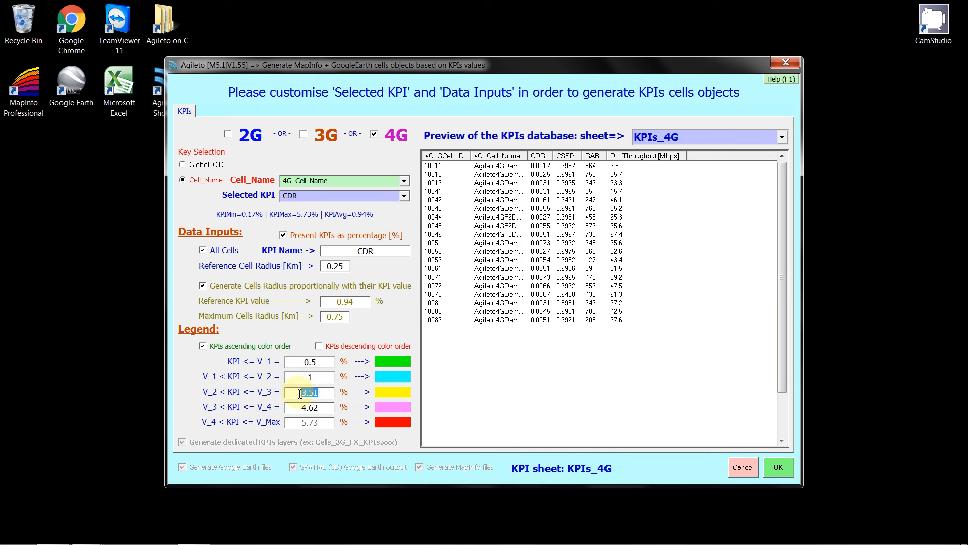
text(2)
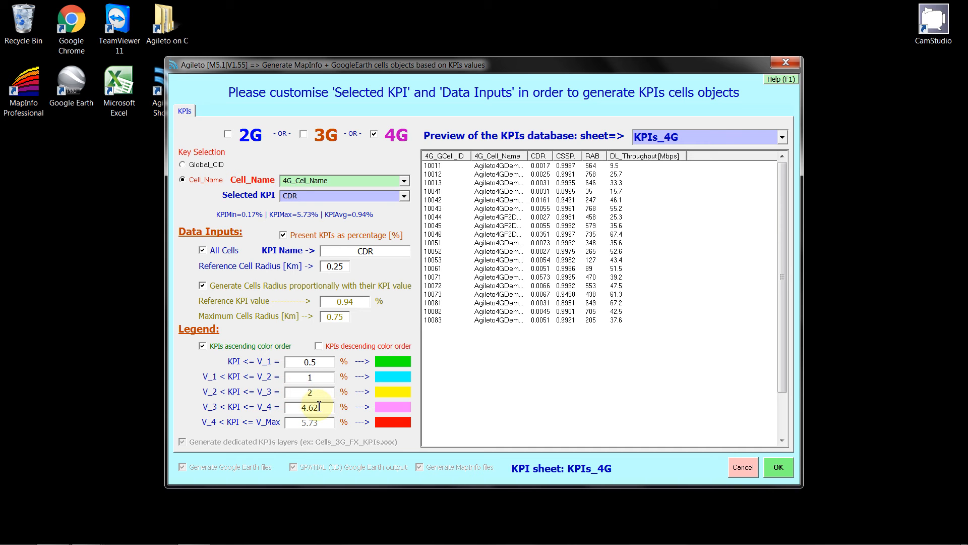
click(291, 407)
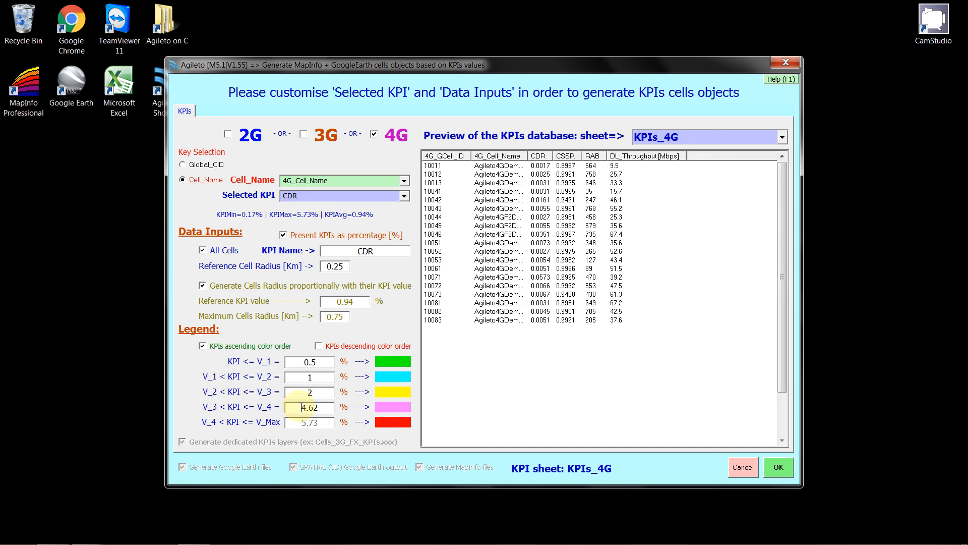
double_click(301, 408)
text(5)
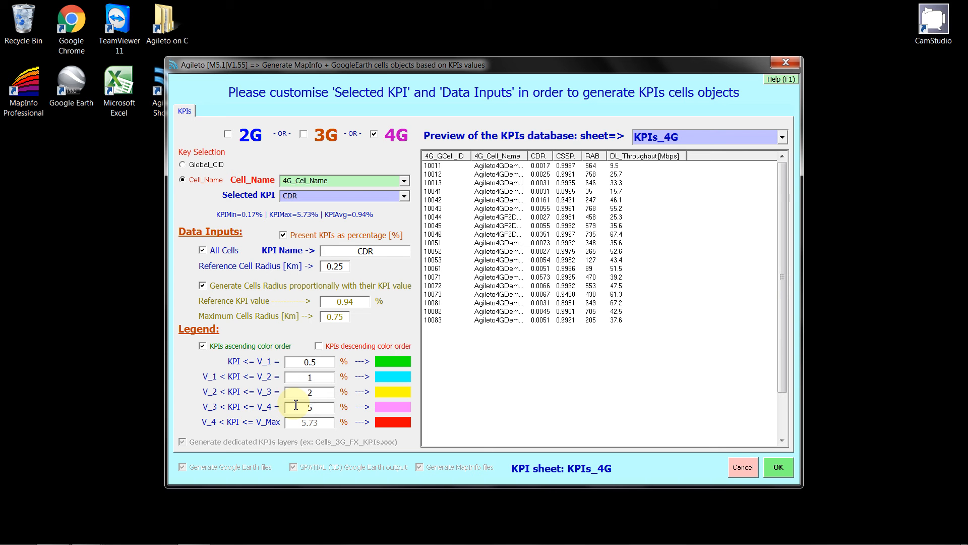
click(779, 467)
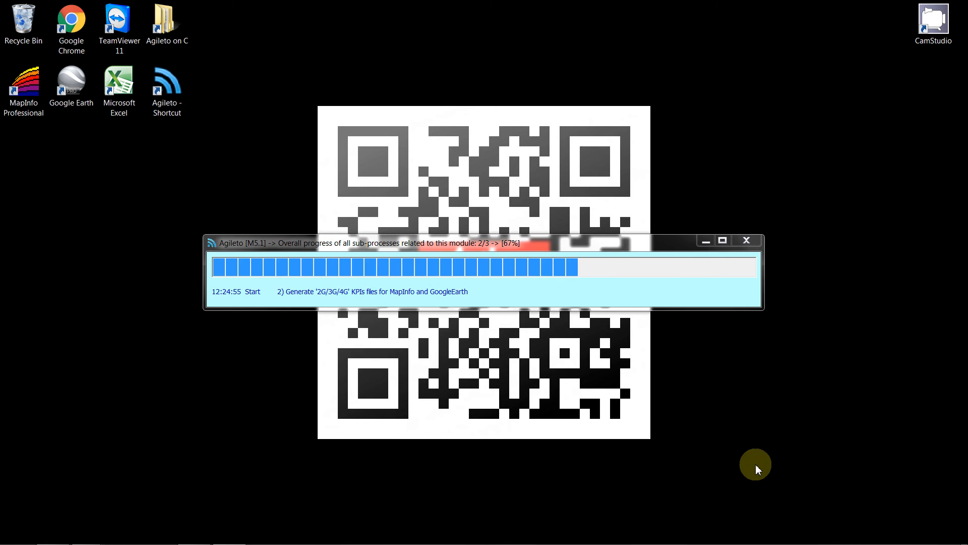
click(601, 385)
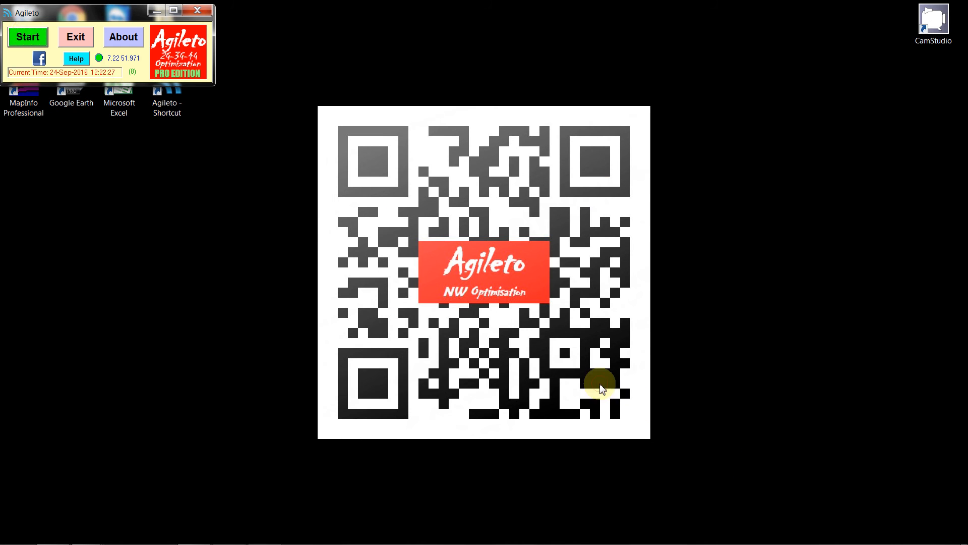
Start module 1.4 from the Database and GIS section to view the active database, MapInfo or GoogleEarth representations.
click(28, 37)
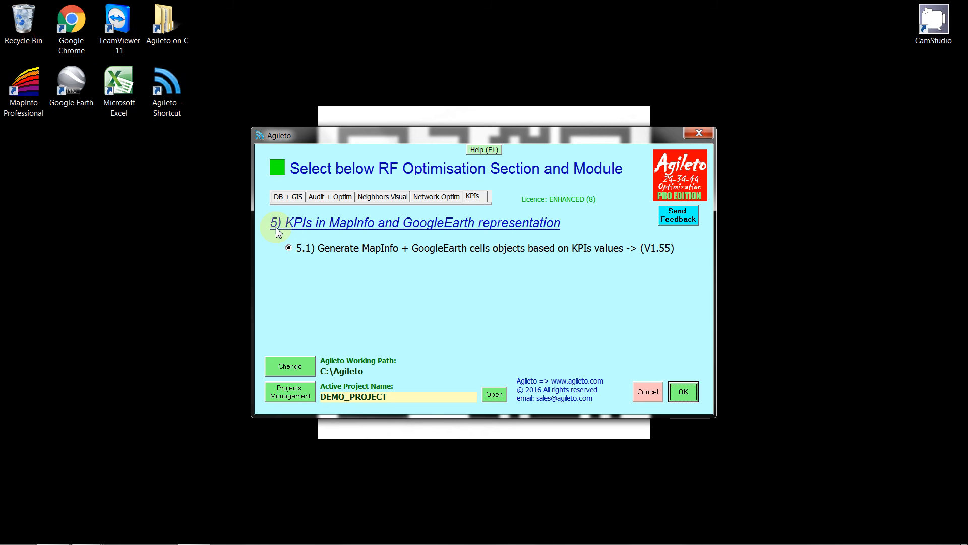
click(296, 198)
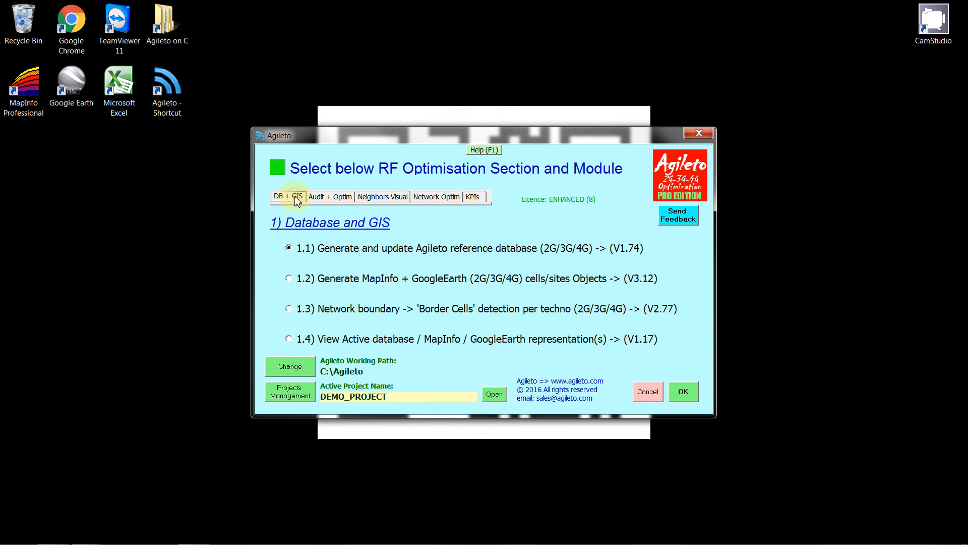
click(290, 339)
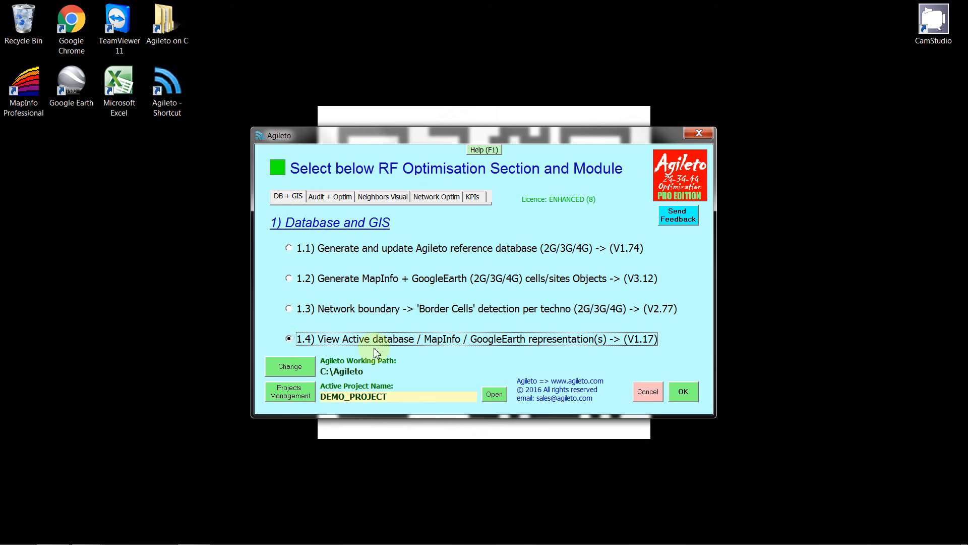
click(685, 393)
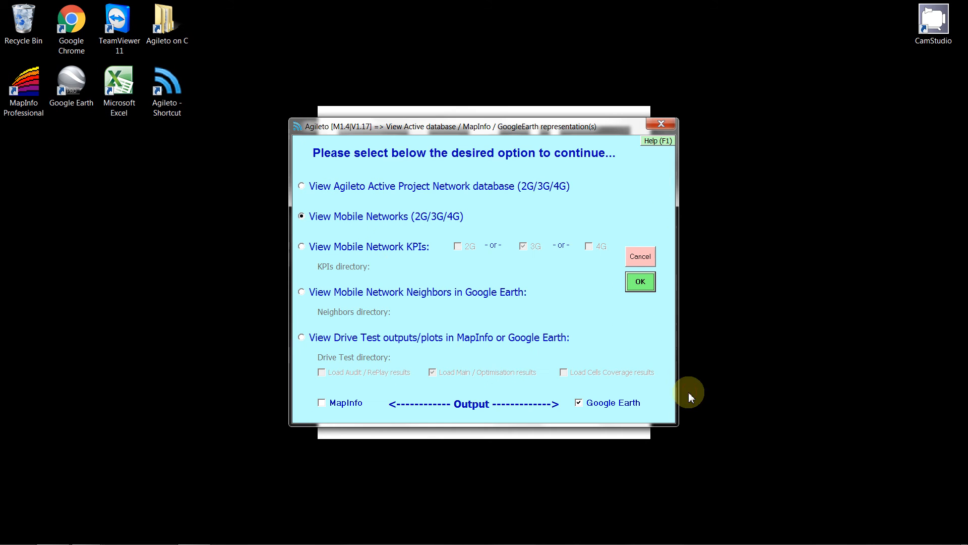
View the 4G mobile network KPIs from the CDR directory with Google Earth as the output.
click(384, 252)
click(448, 143)
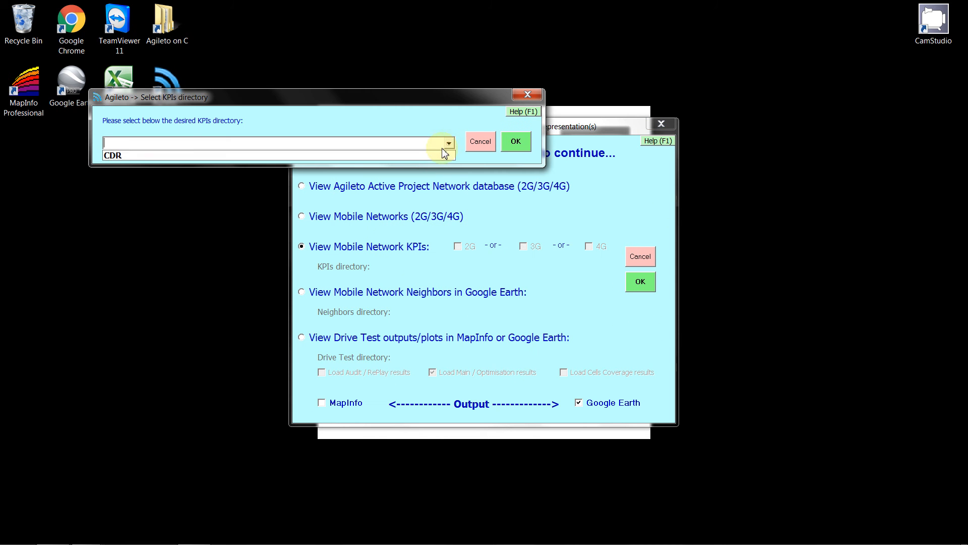
click(426, 155)
click(516, 141)
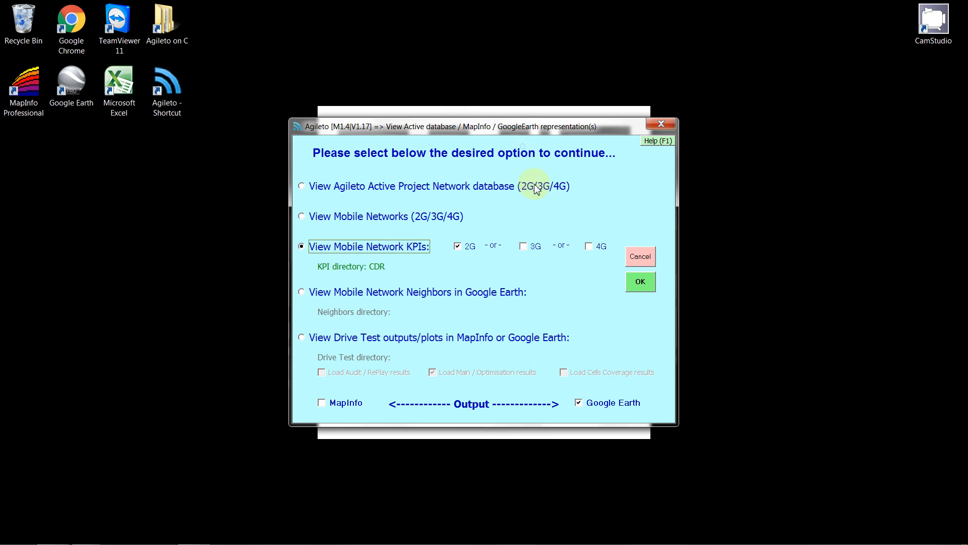
click(588, 247)
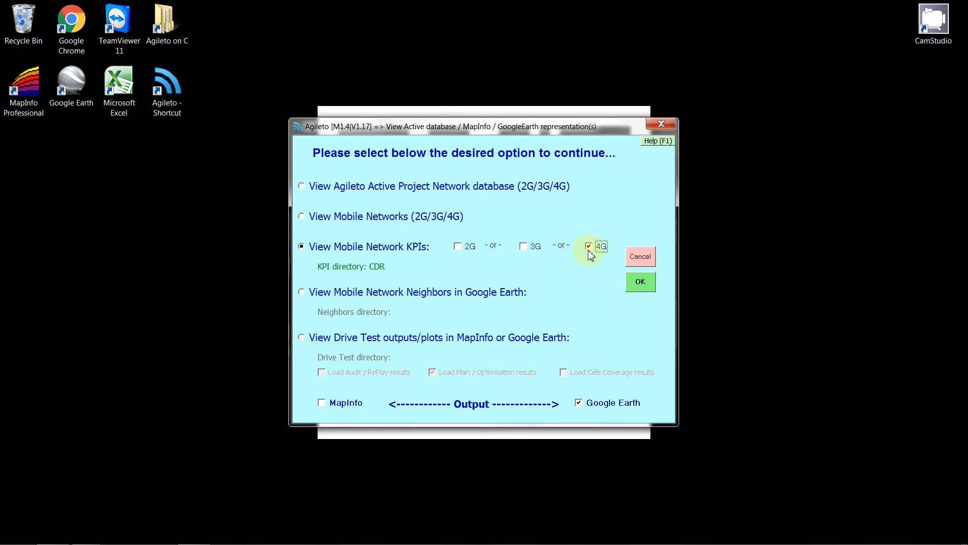
click(639, 285)
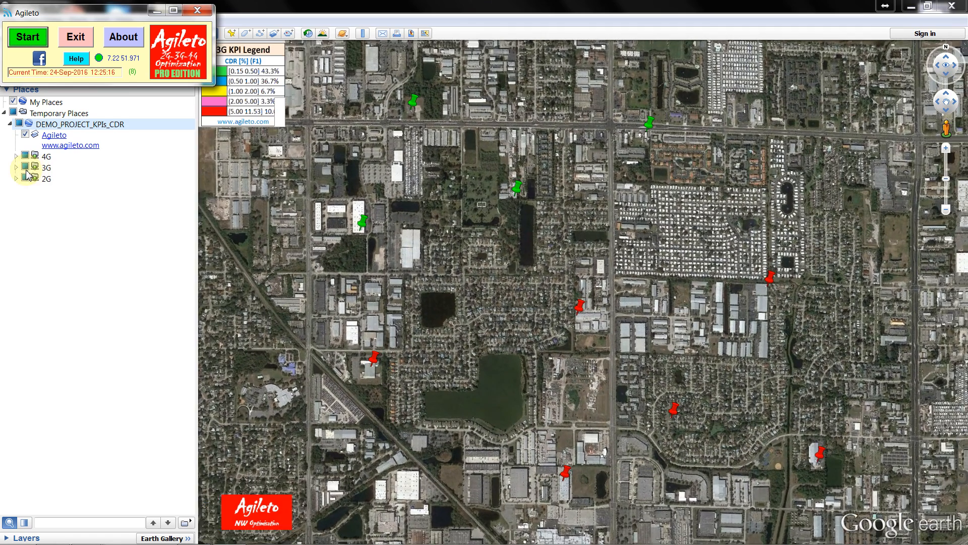
Hide the 3G and 2G layers and expand the 4G folder with all its sites and cells shown.
click(25, 167)
click(25, 178)
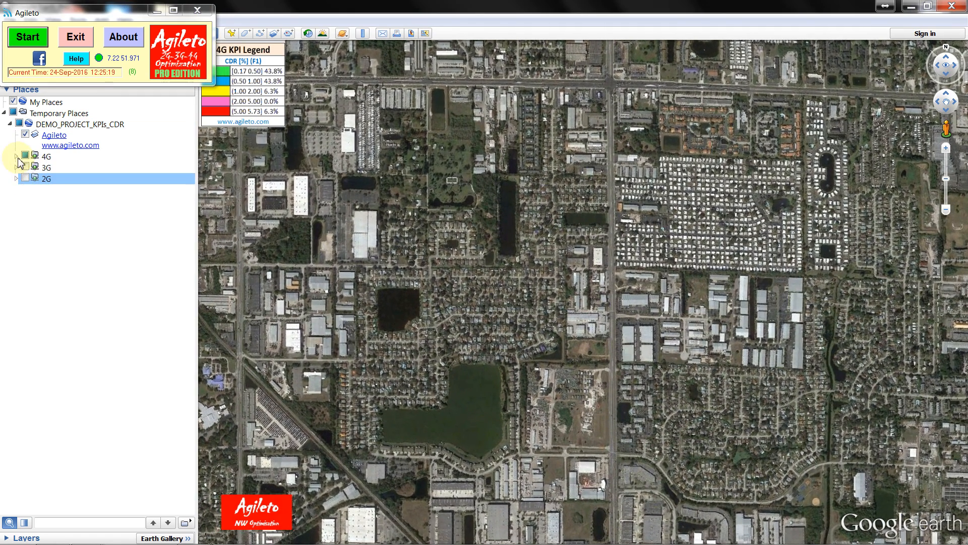
click(17, 157)
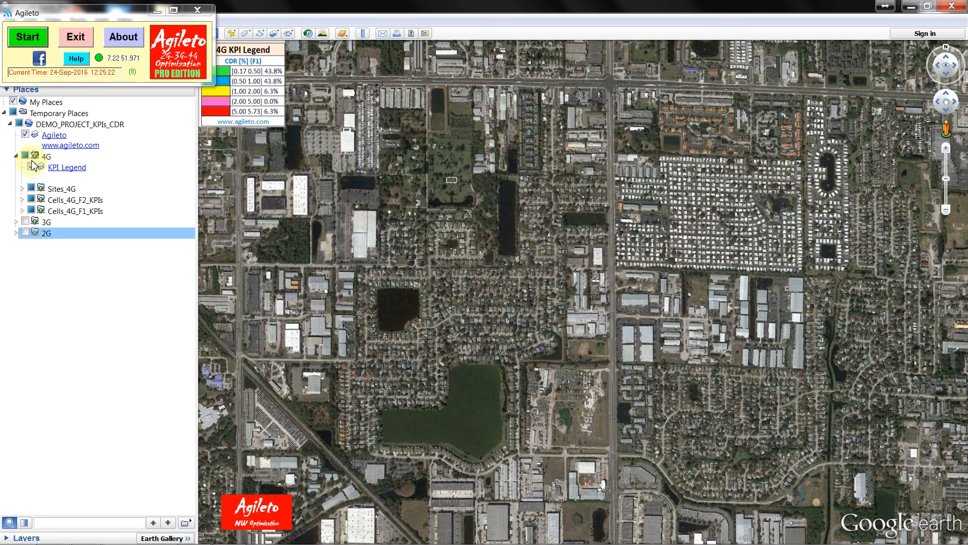
click(25, 156)
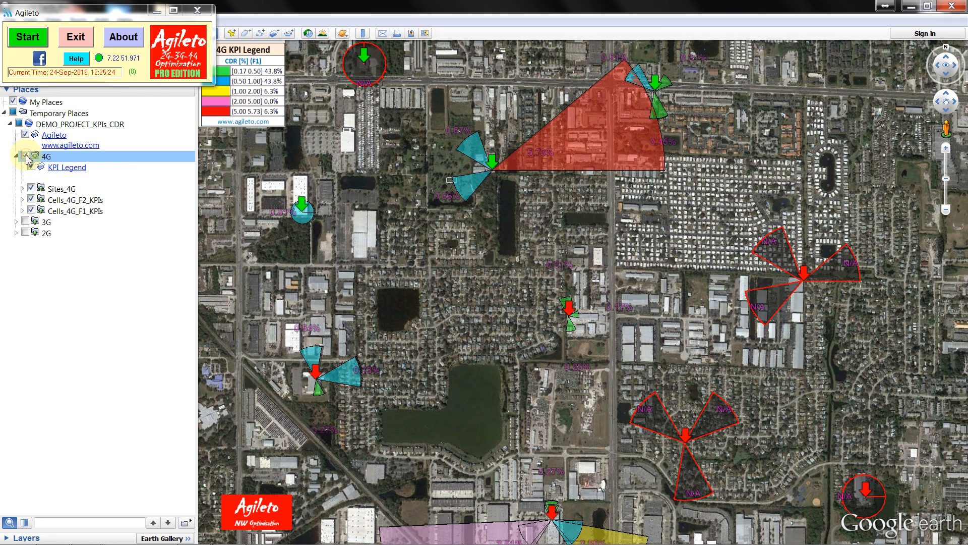
Inspect the details of the red-outlined N/A cells Agileto4GDemo10-O, Agileto4GDemo3-Y, Agileto4GDemo9-O and Agileto4GDemo2-Z.
scroll(409, 333, down, 2)
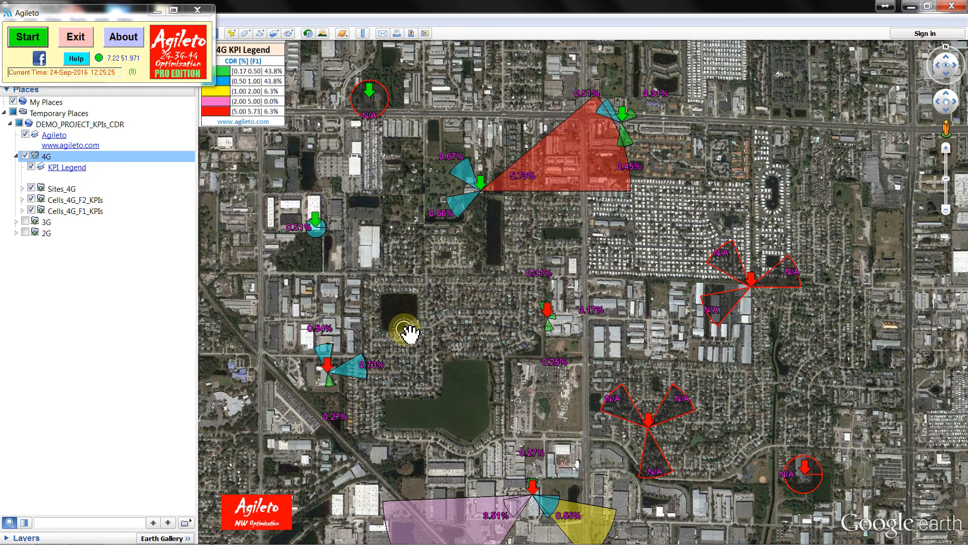
drag(470, 359, 495, 336)
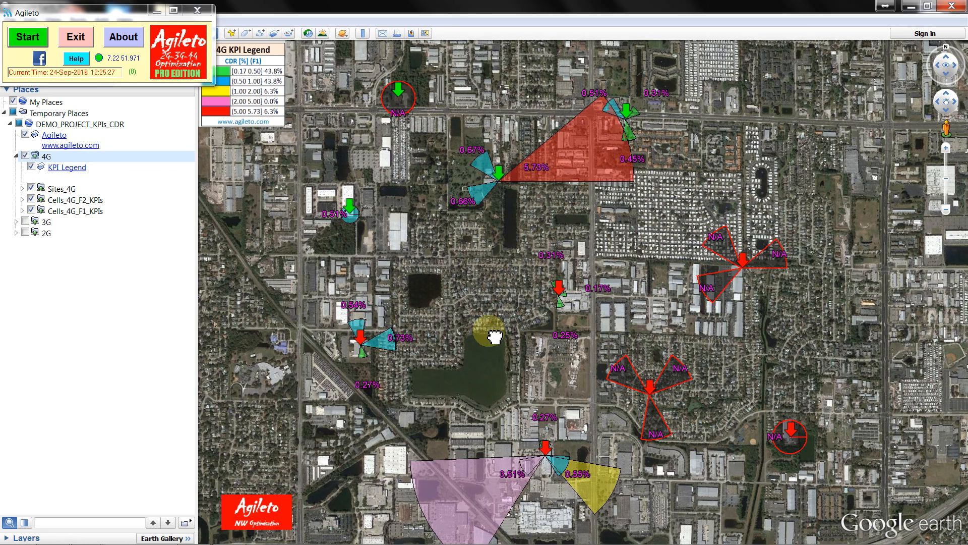
scroll(494, 335, down, 1)
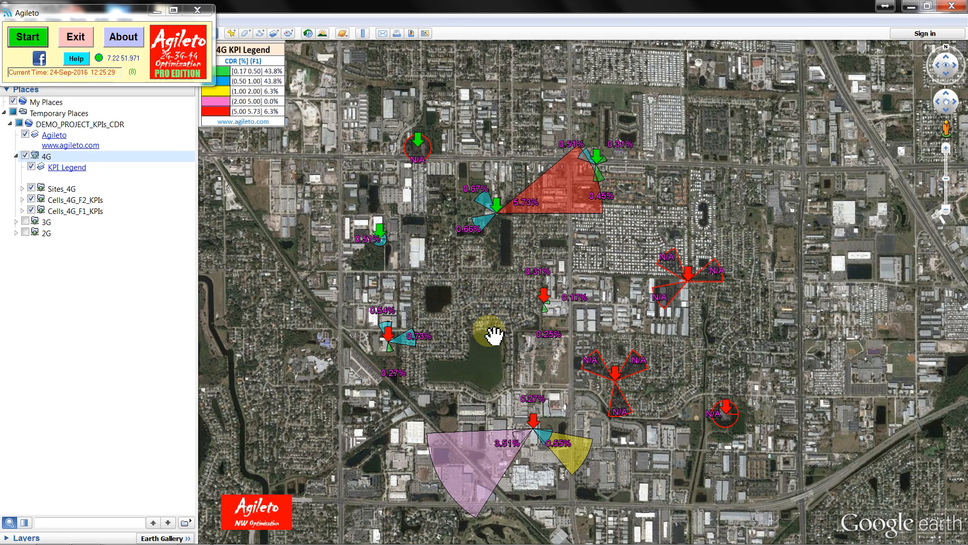
click(422, 154)
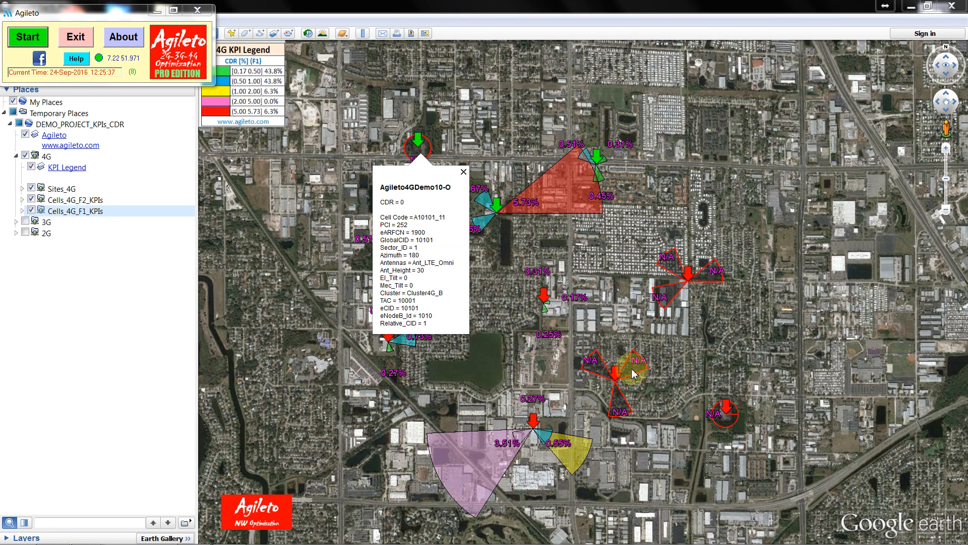
click(621, 389)
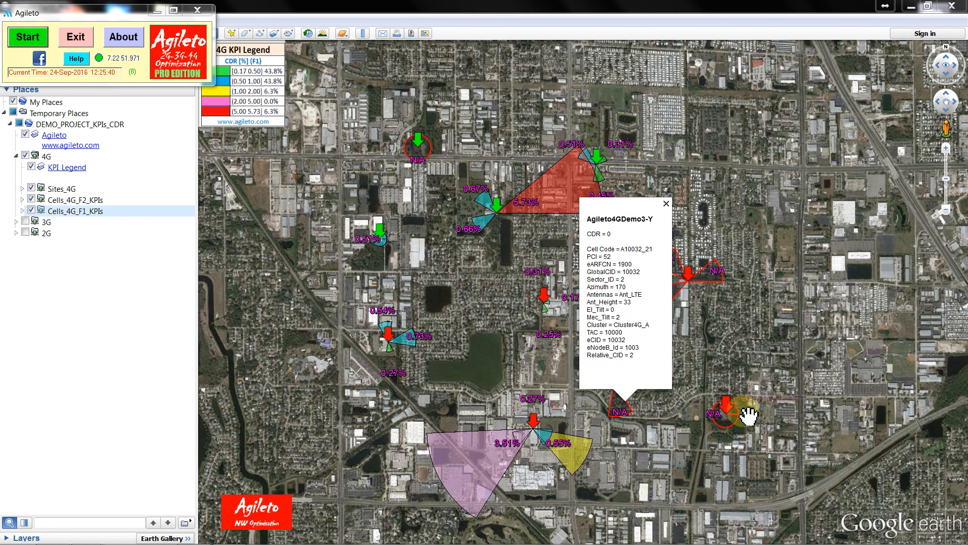
click(726, 413)
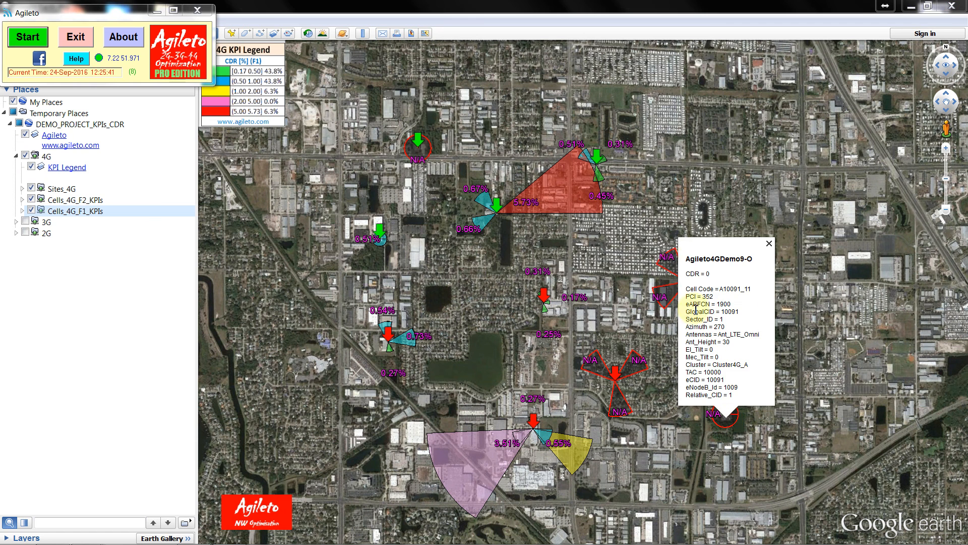
click(666, 260)
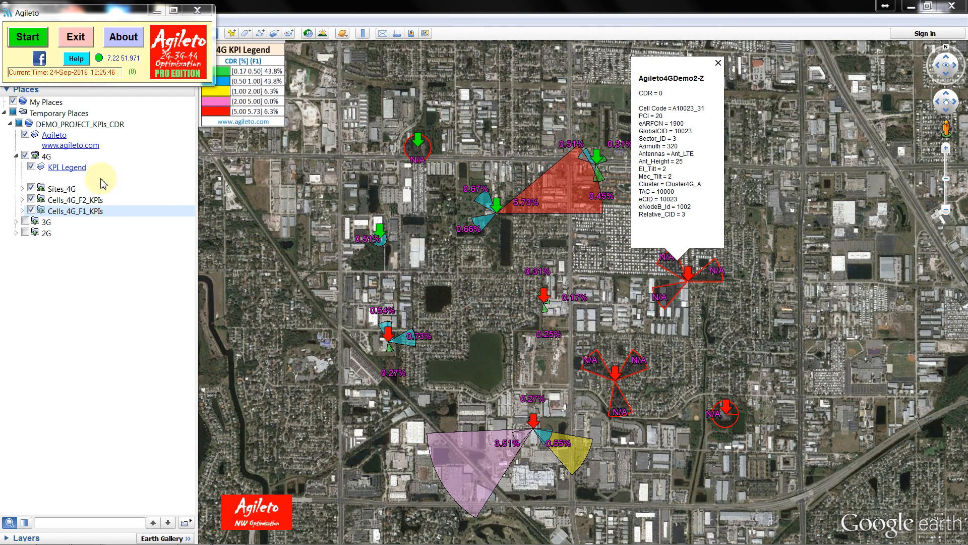
Hide the Cells_4G_F2_KPIs layer to examine the F1 cells, and dismiss the open cell details.
click(31, 199)
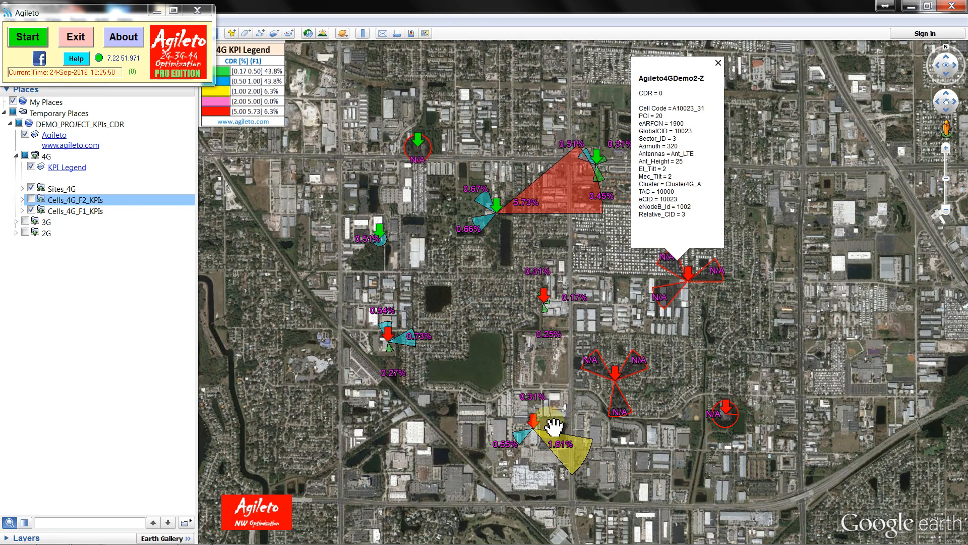
scroll(554, 427, up, 3)
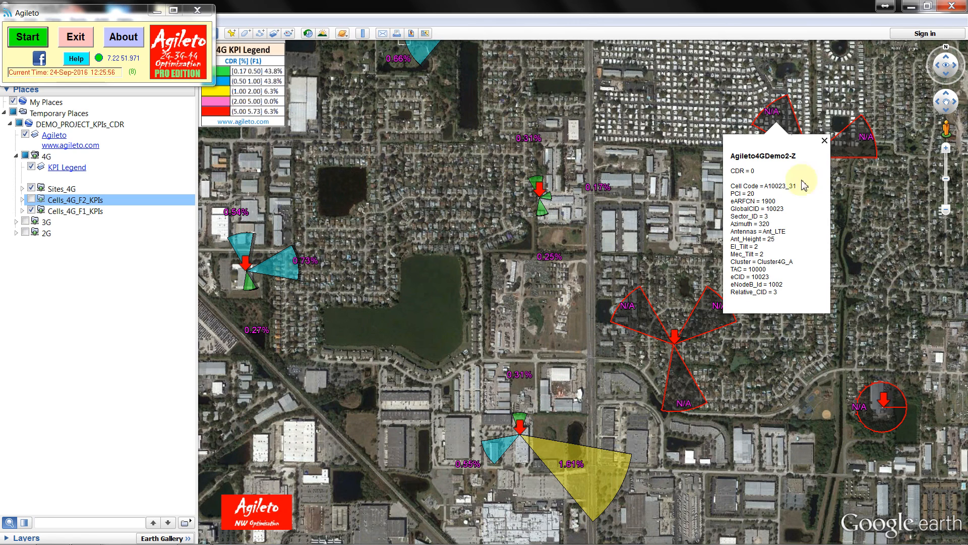
click(659, 206)
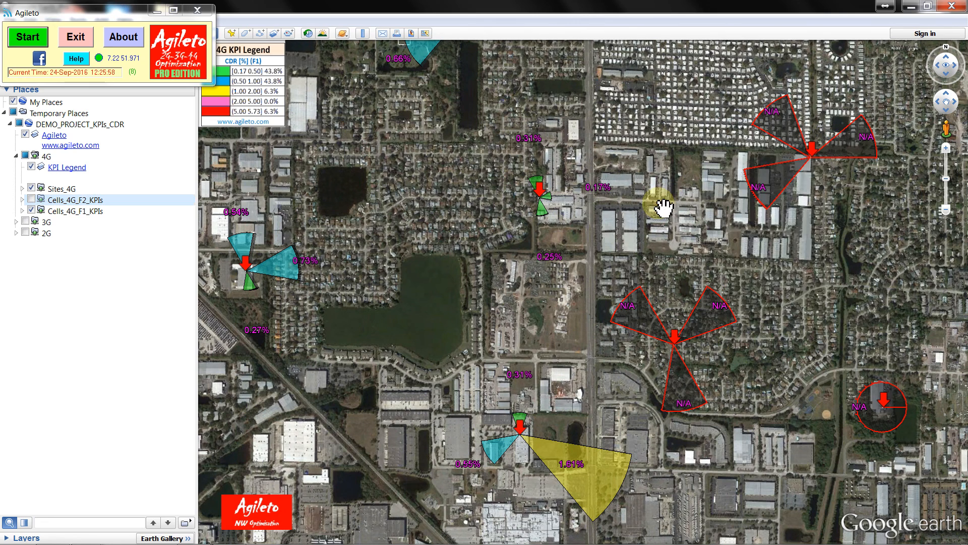
scroll(660, 204, down, 1)
scroll(661, 204, down, 2)
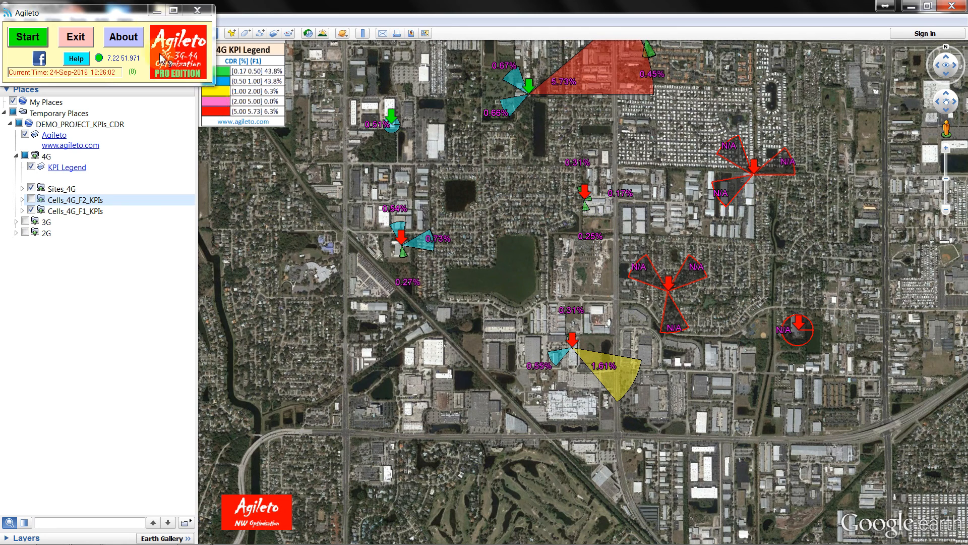
Minimise the Agileto window and inspect the details of the large red-filled cell sector.
click(155, 11)
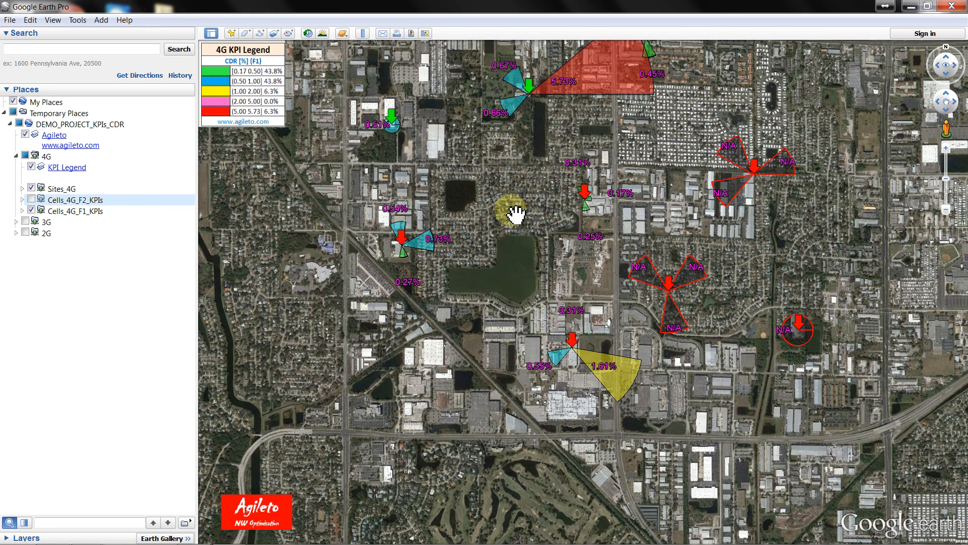
scroll(514, 214, down, 2)
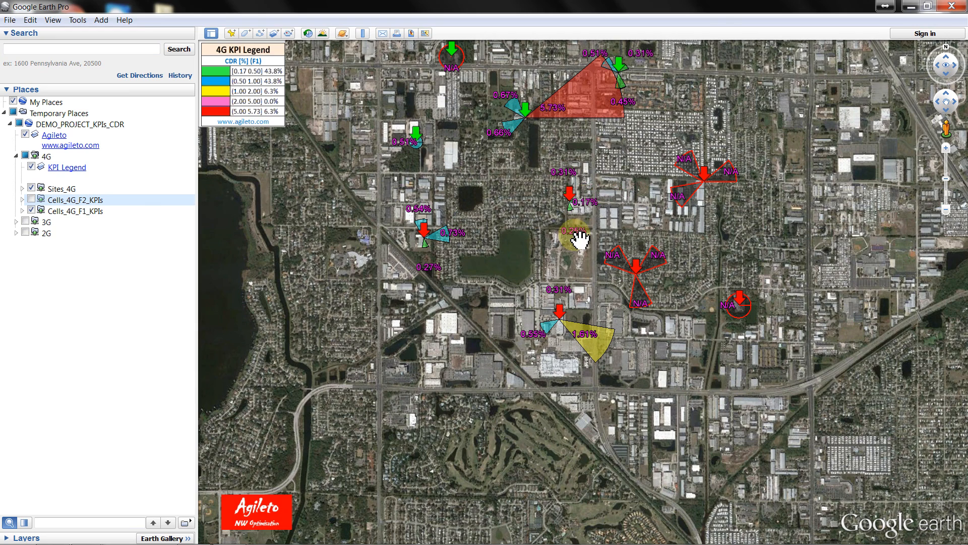
drag(593, 151, 620, 225)
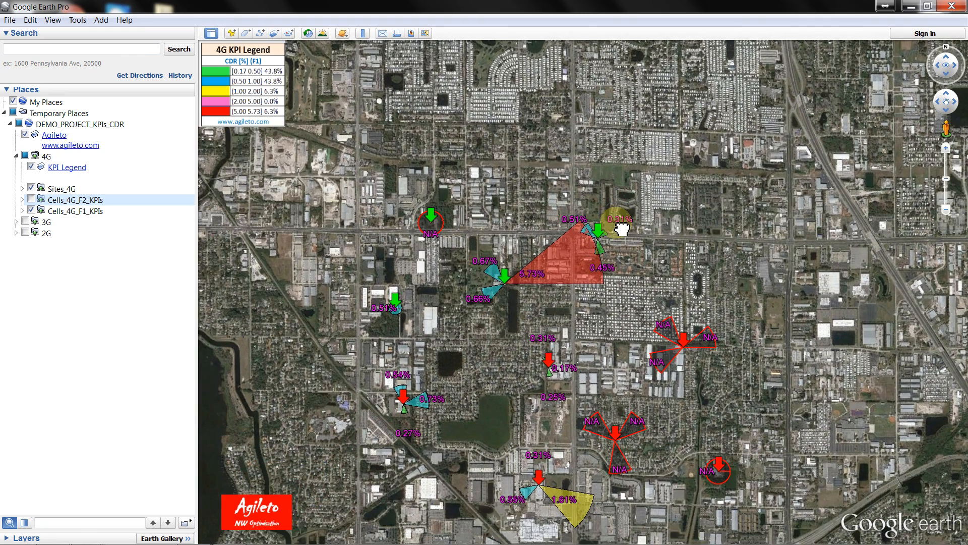
click(573, 271)
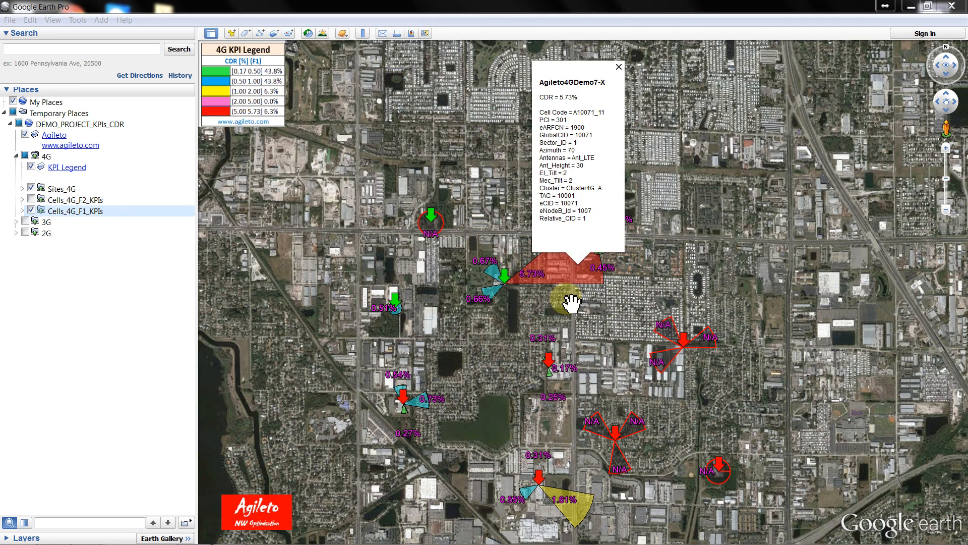
Inspect the details of the large red Agileto4GDemo7-X sector and the yellow Agileto4GDemo4-Y sector, and dismiss the open details.
click(569, 323)
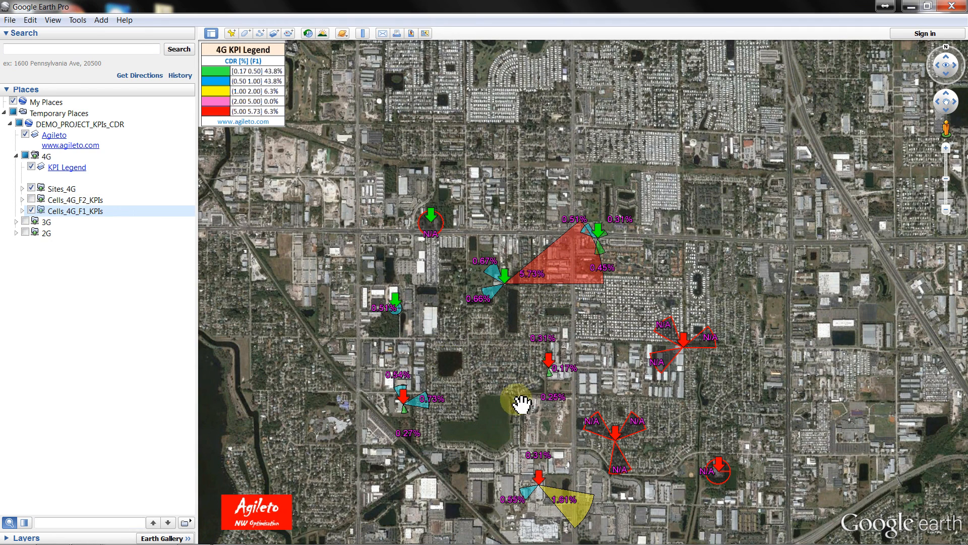
scroll(524, 404, up, 2)
drag(522, 401, 550, 347)
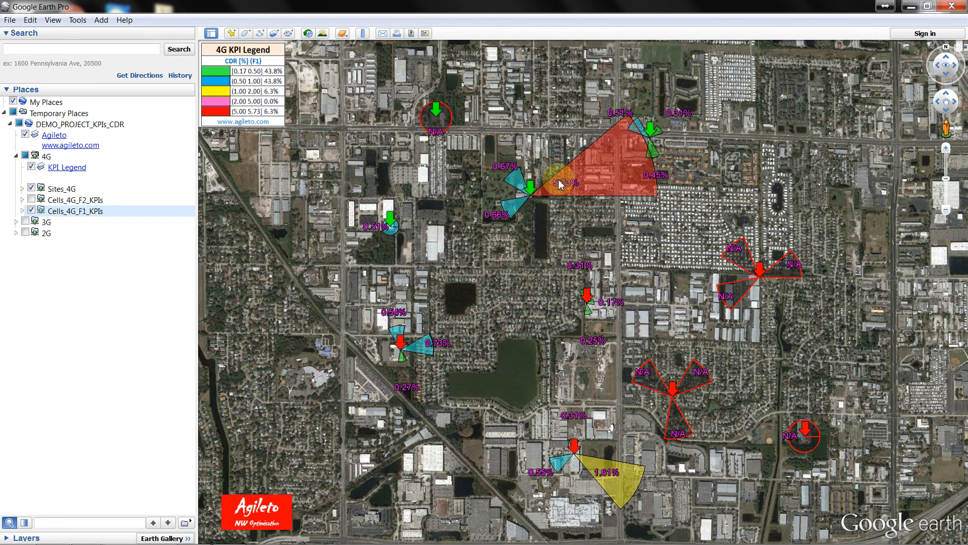
click(599, 185)
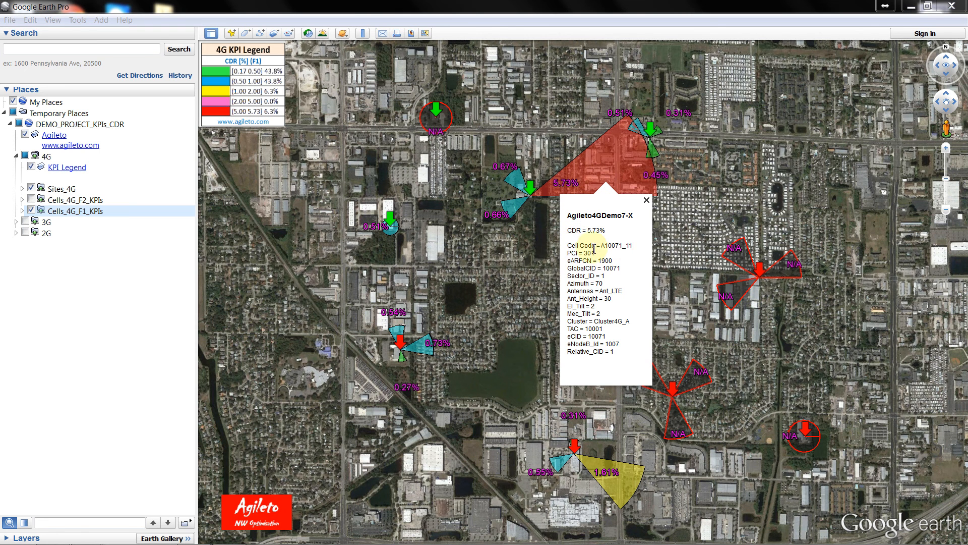
click(621, 488)
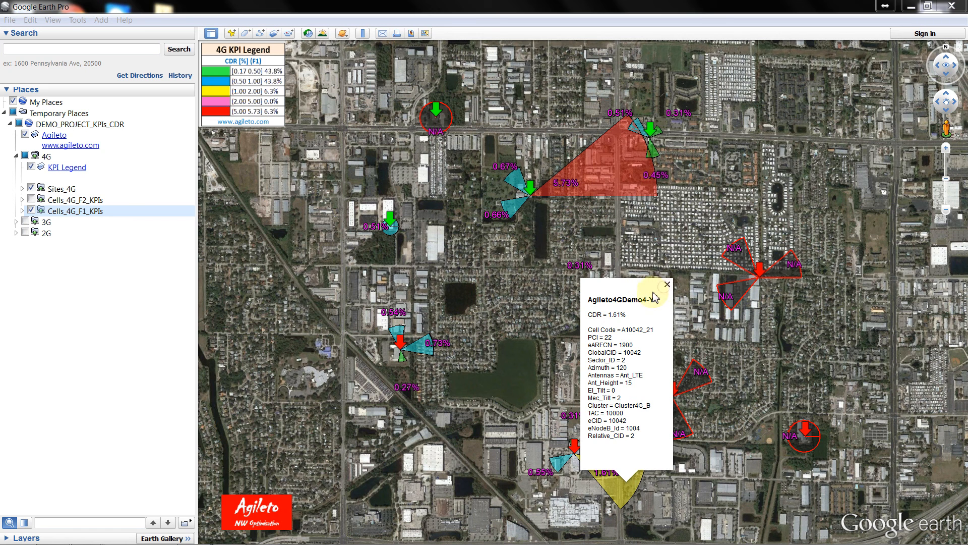
click(666, 285)
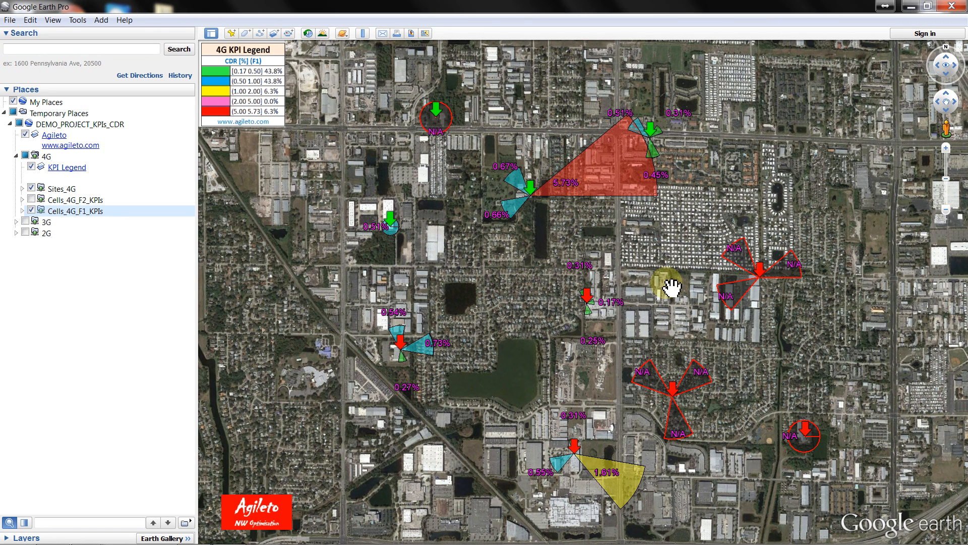
scroll(641, 290, down, 3)
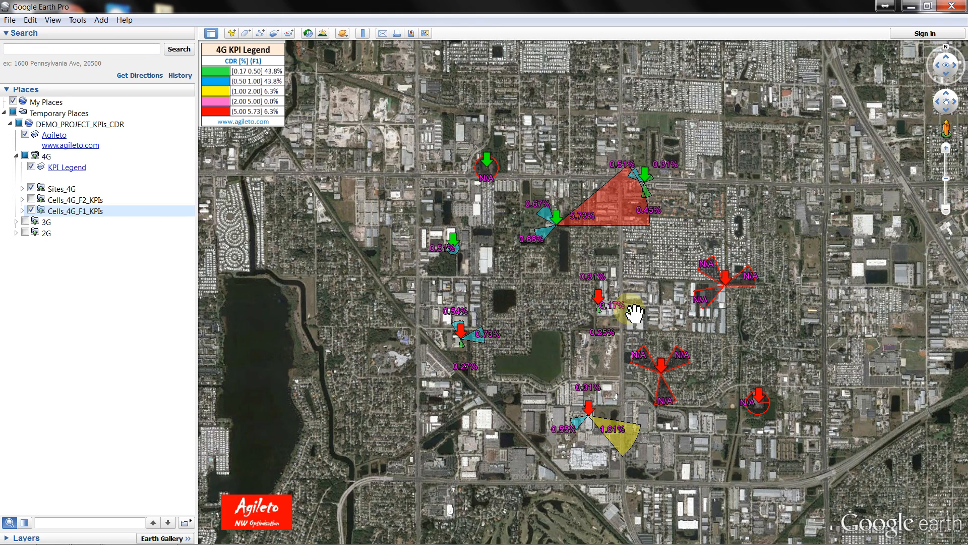
scroll(641, 290, up, 2)
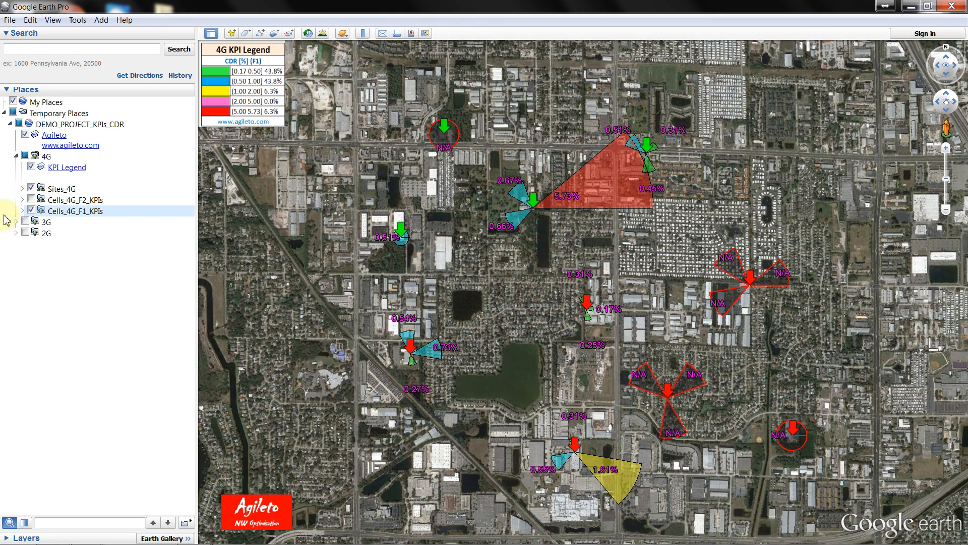
Switch to Agileto and open module 5.1 for KPI-based cell objects with DEMO_KPIs.xls as the KPIs file.
click(913, 9)
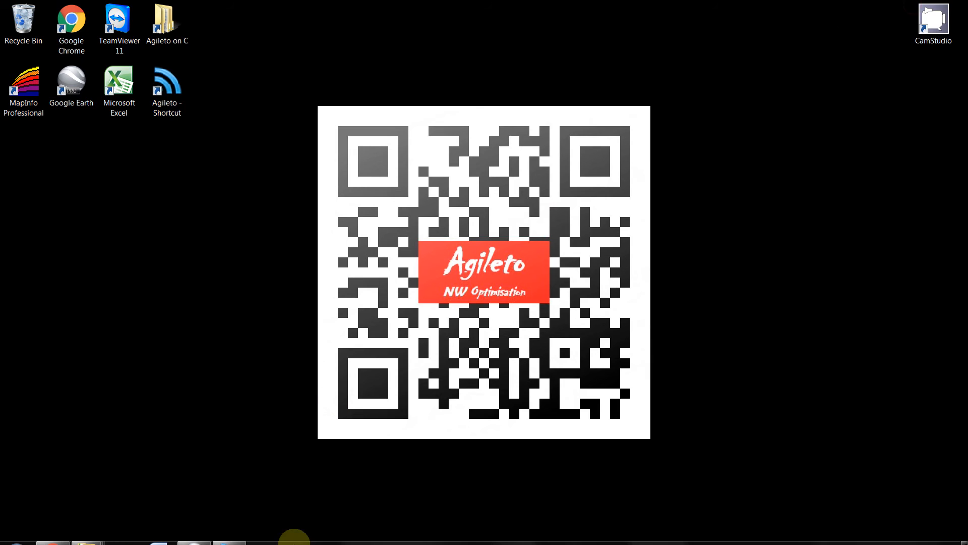
click(229, 539)
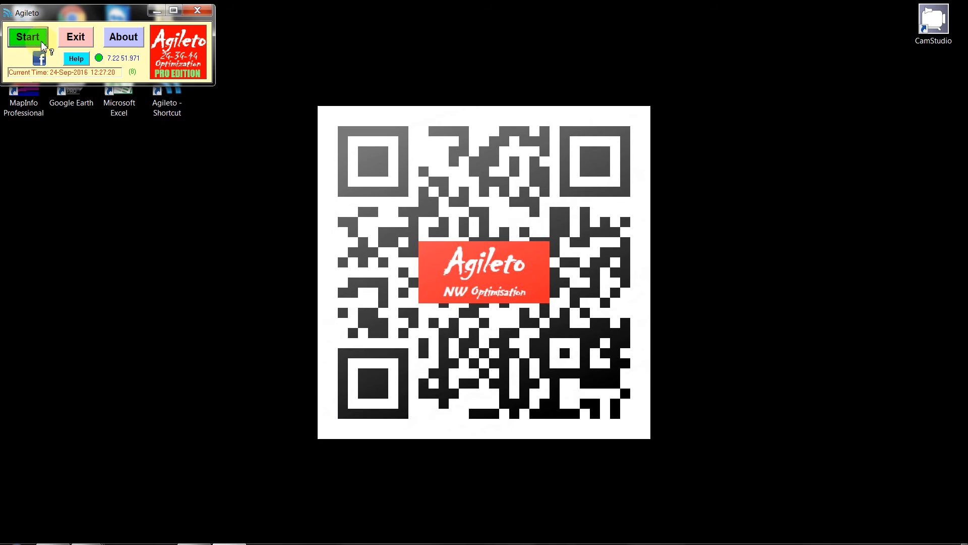
click(36, 36)
click(473, 196)
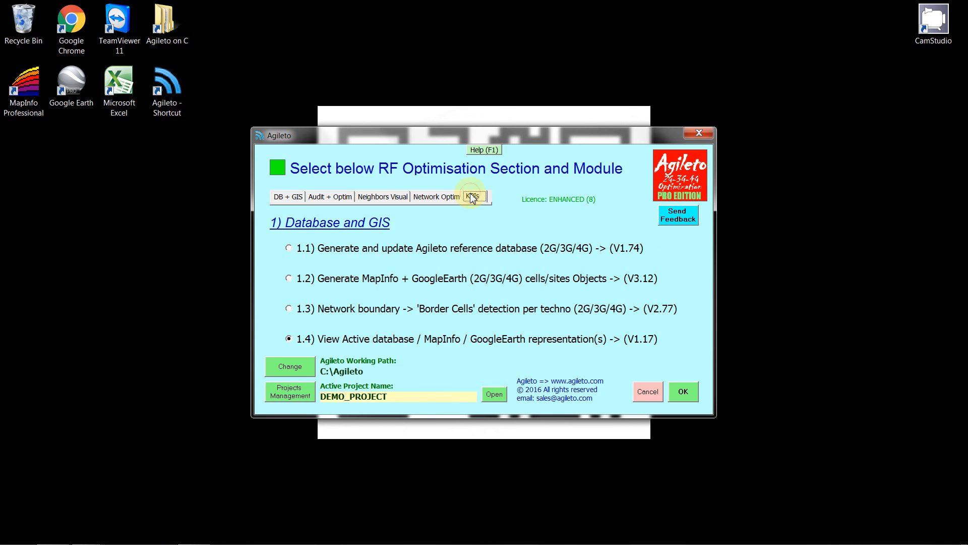
click(347, 253)
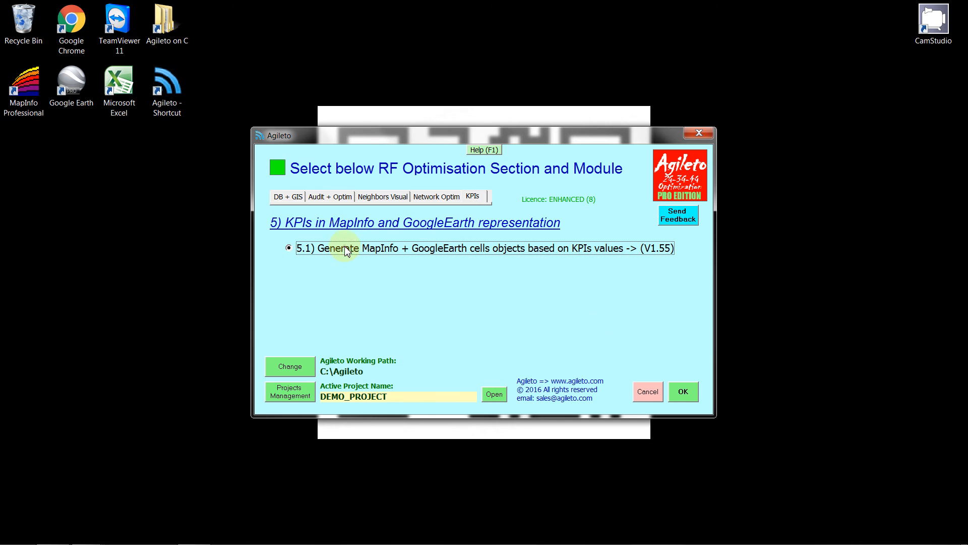
click(691, 395)
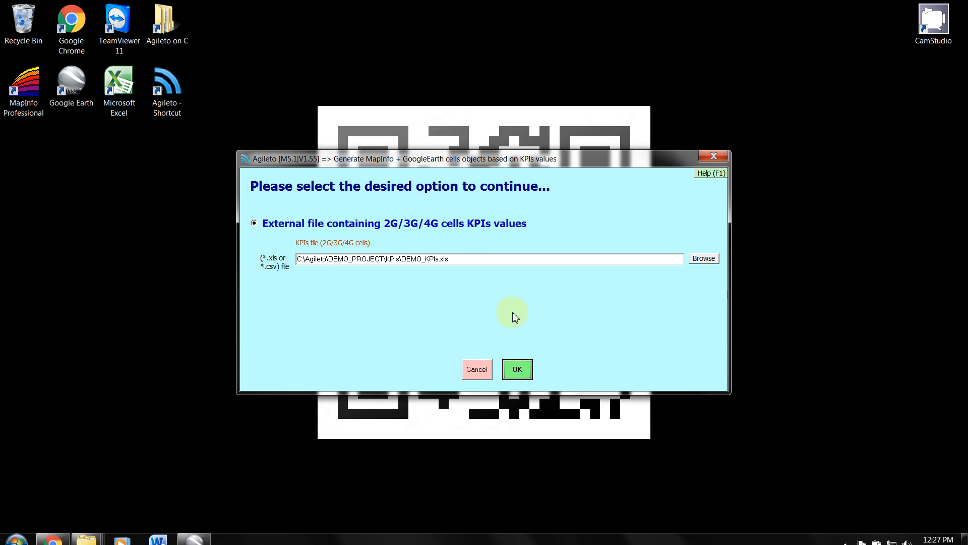
click(517, 371)
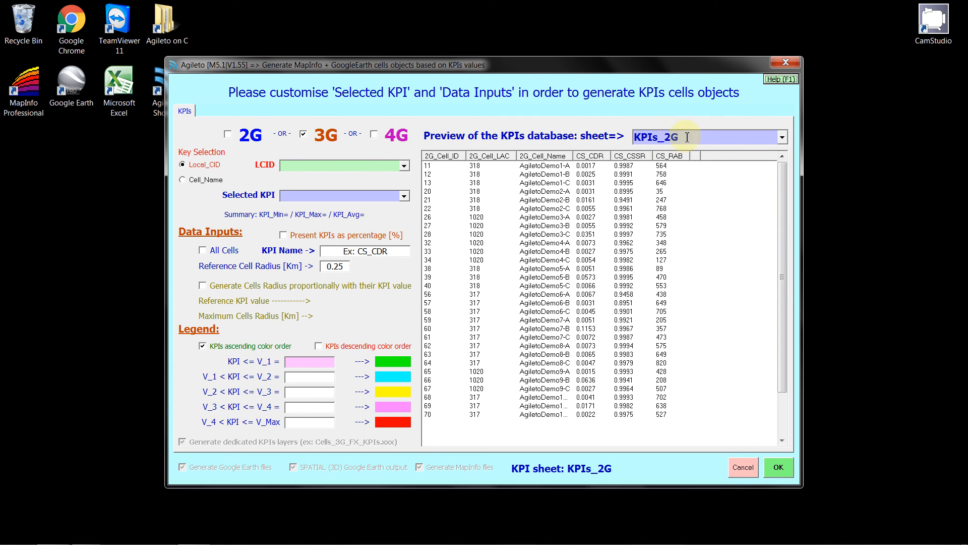
Load the KPIs_3G sheet, use Cell_Name as key mapped to 3G_Cell_Name, and select CS_CSSR as the KPI.
click(782, 137)
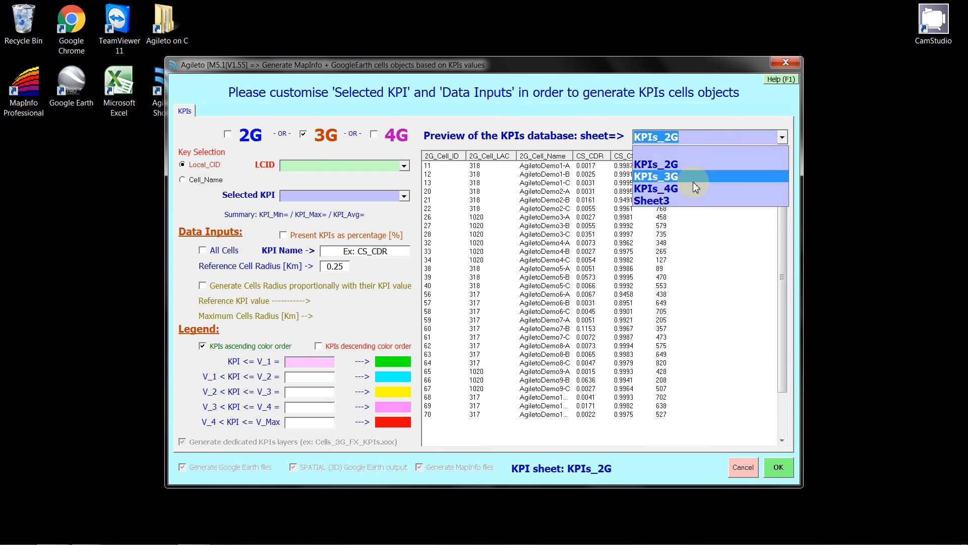
click(696, 184)
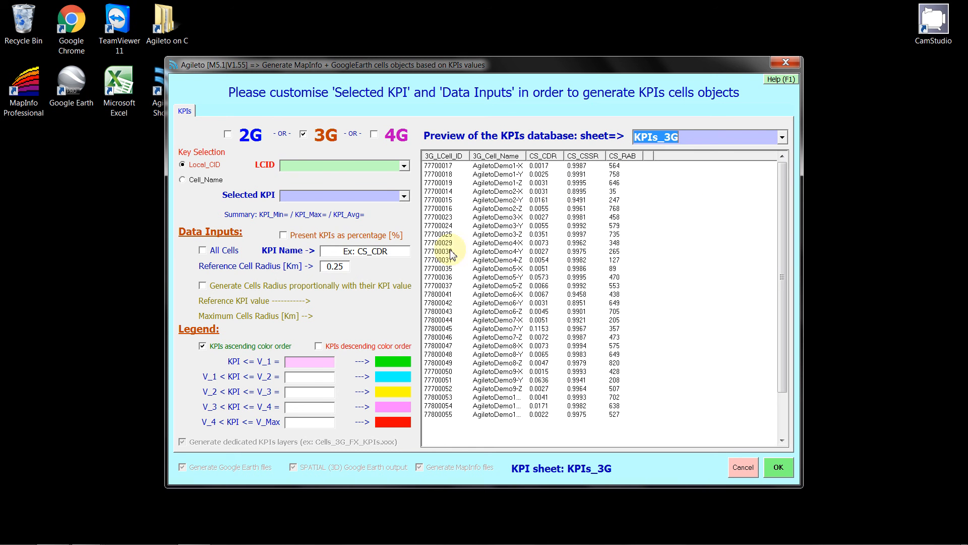
click(182, 179)
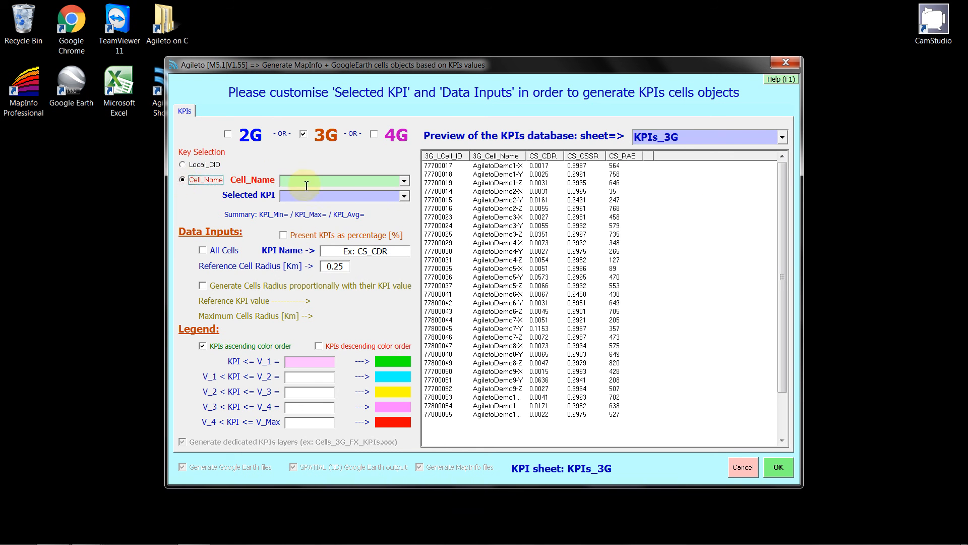
click(403, 180)
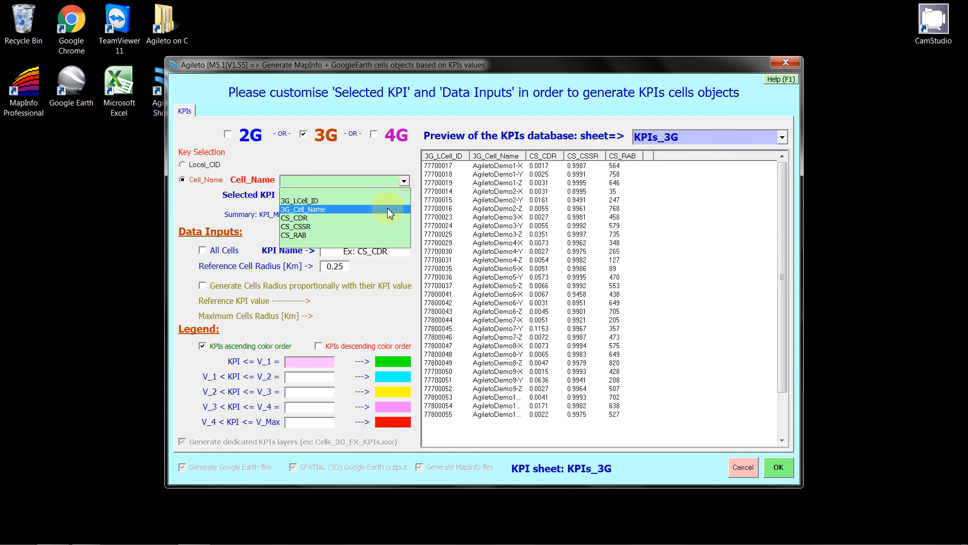
click(390, 208)
click(404, 195)
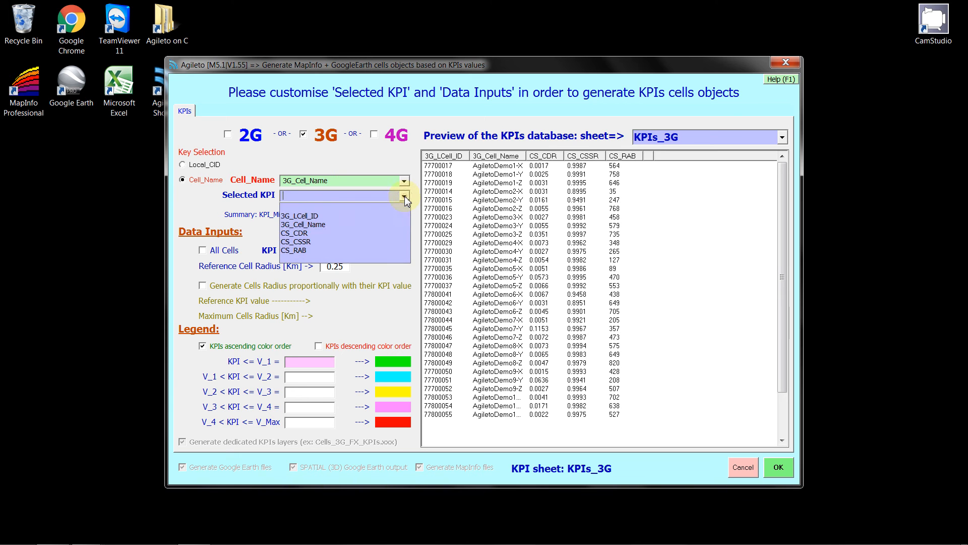
click(352, 241)
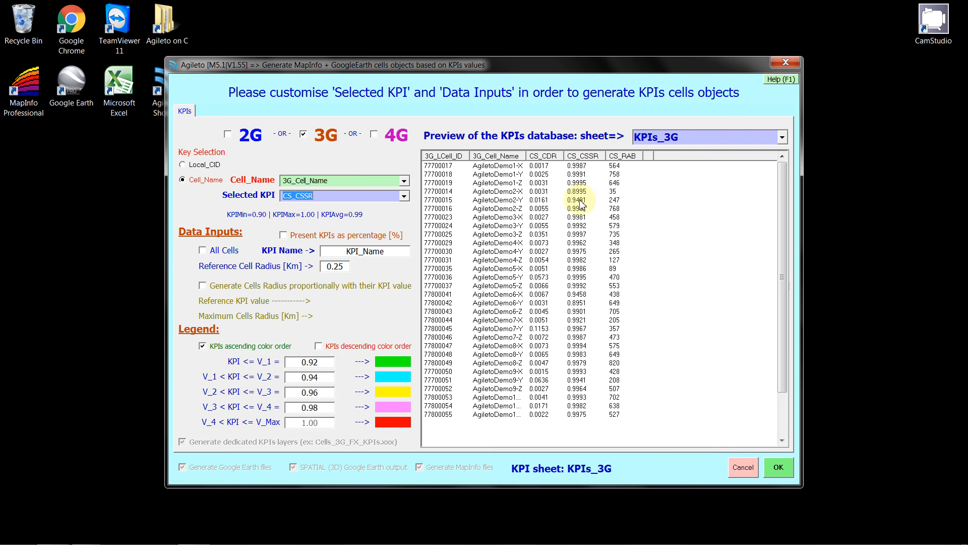
Present the KPIs as percentages and name the KPI CSSR.
click(283, 235)
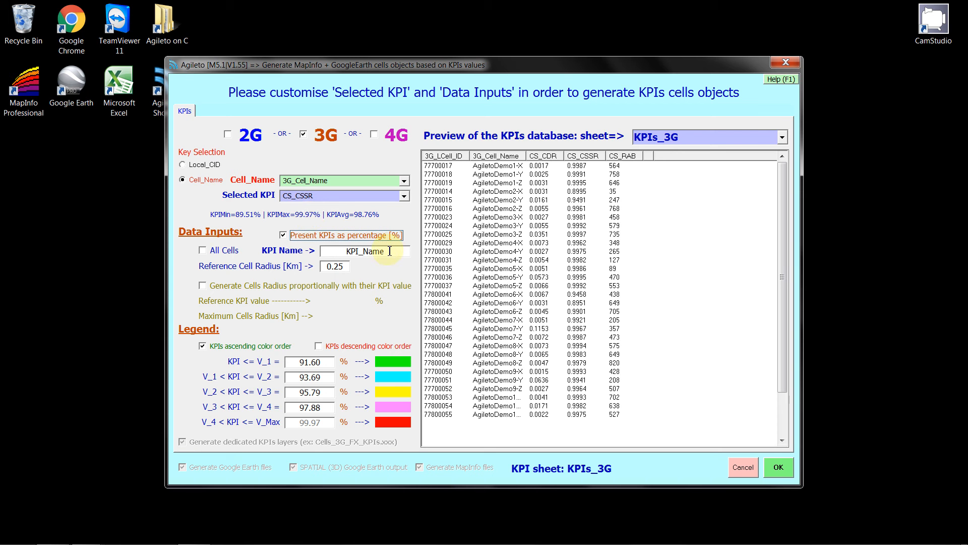
drag(389, 250, 340, 249)
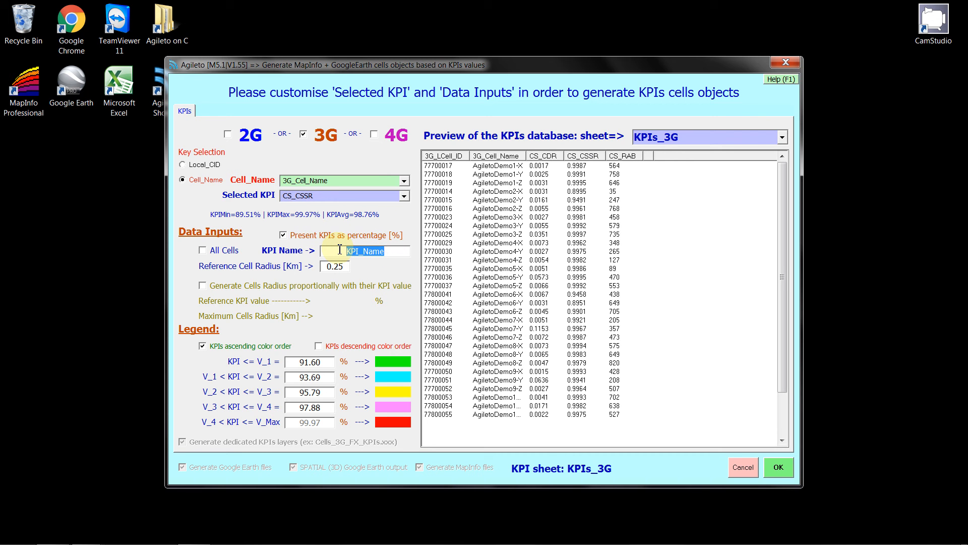
text(CSSR)
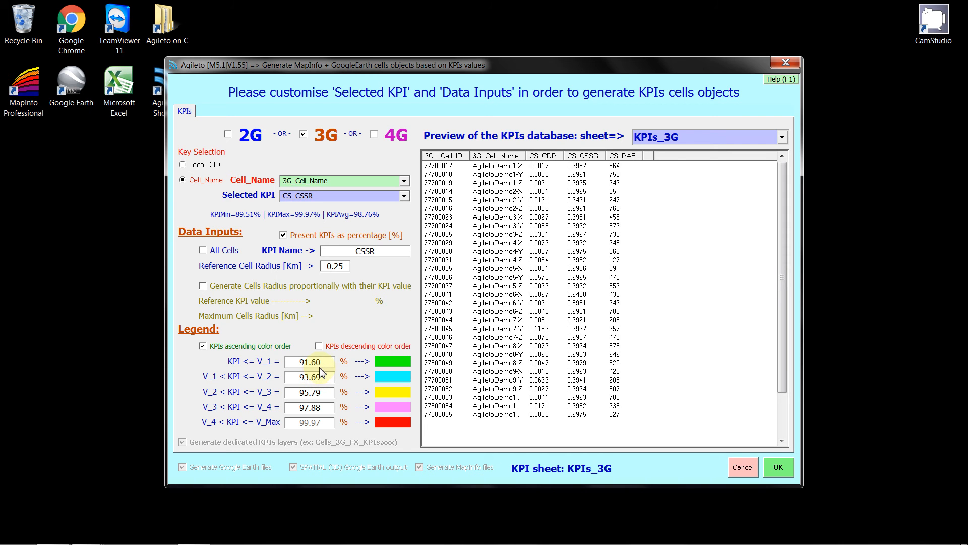
Switch the legend to the KPIs descending color order.
click(203, 347)
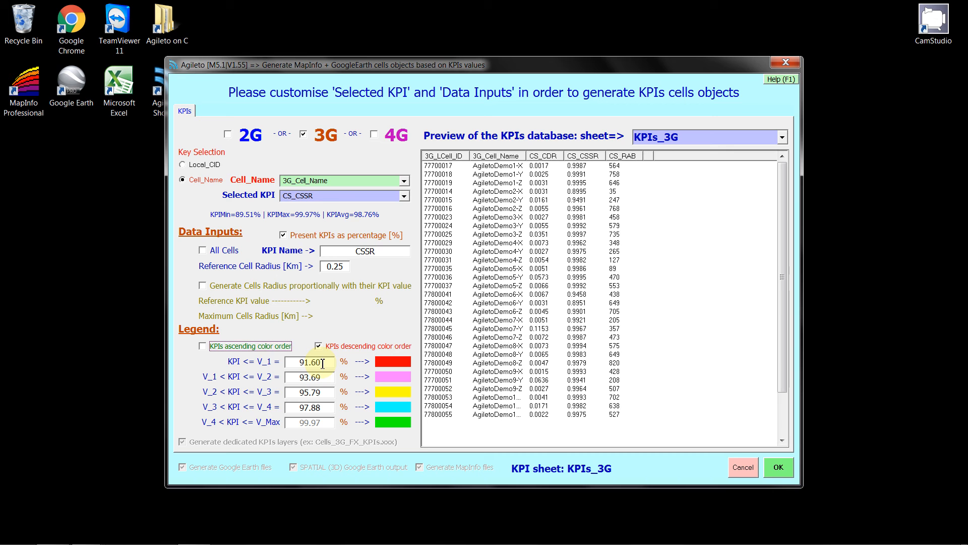
drag(322, 364, 295, 363)
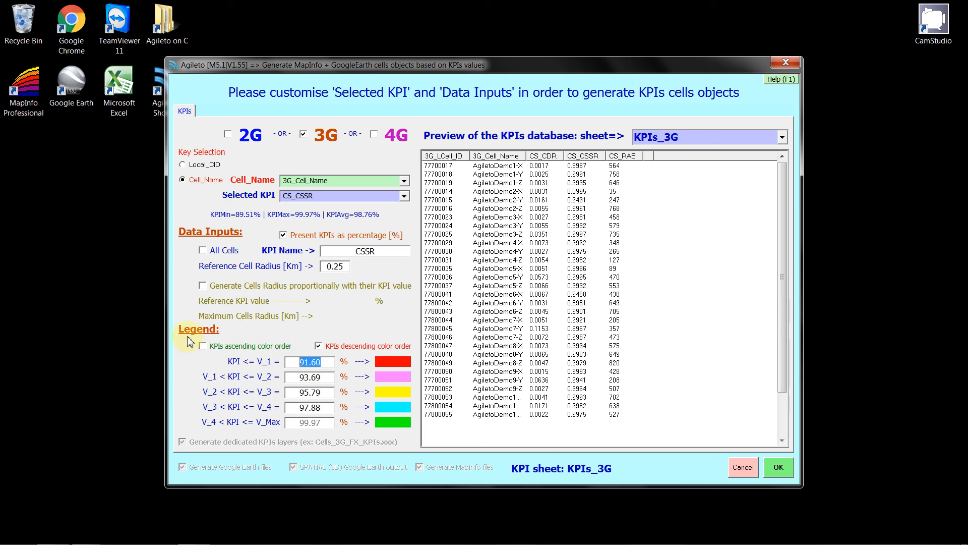
click(203, 347)
click(203, 347)
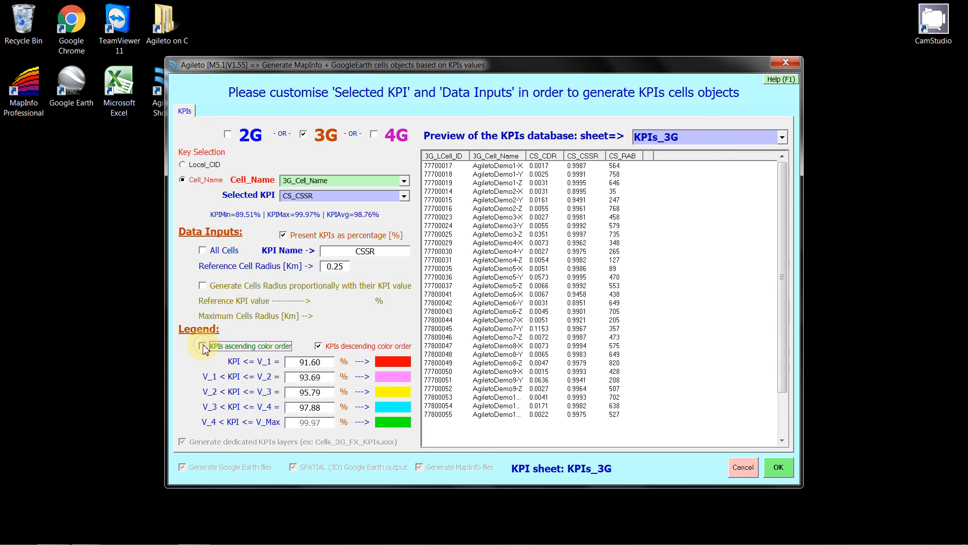
click(203, 346)
click(203, 347)
Set the first two legend thresholds, V_1 to 90 % and V_2 to 99 %.
drag(326, 367, 287, 363)
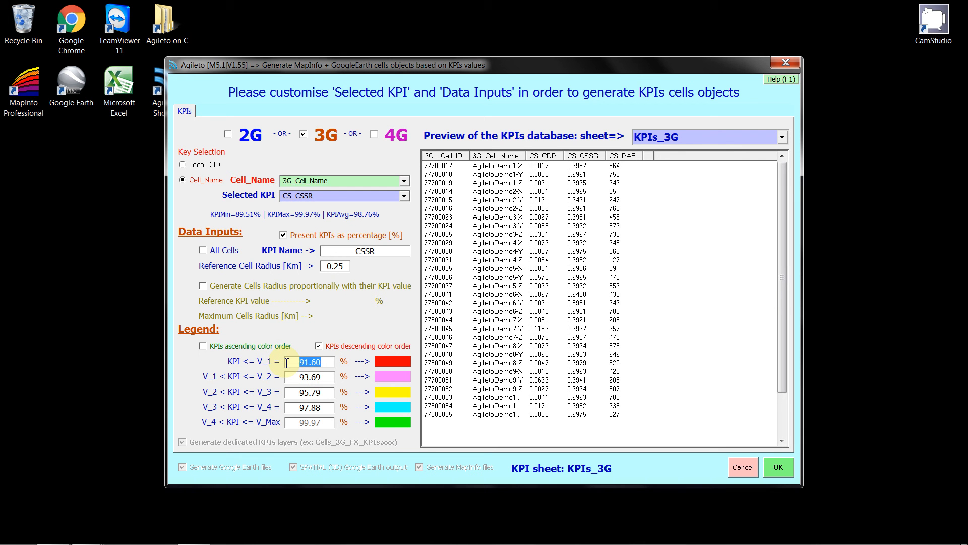
text(90)
click(321, 375)
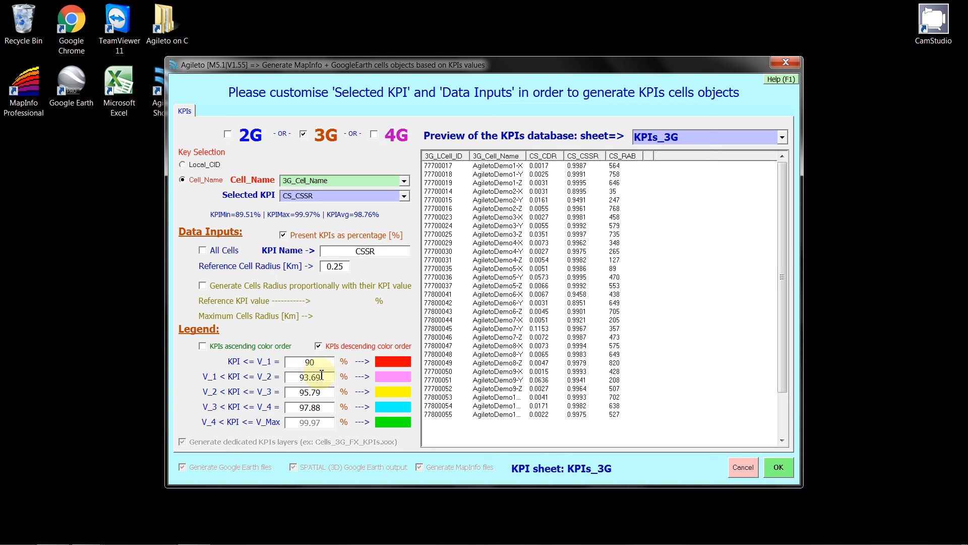
drag(323, 376, 291, 379)
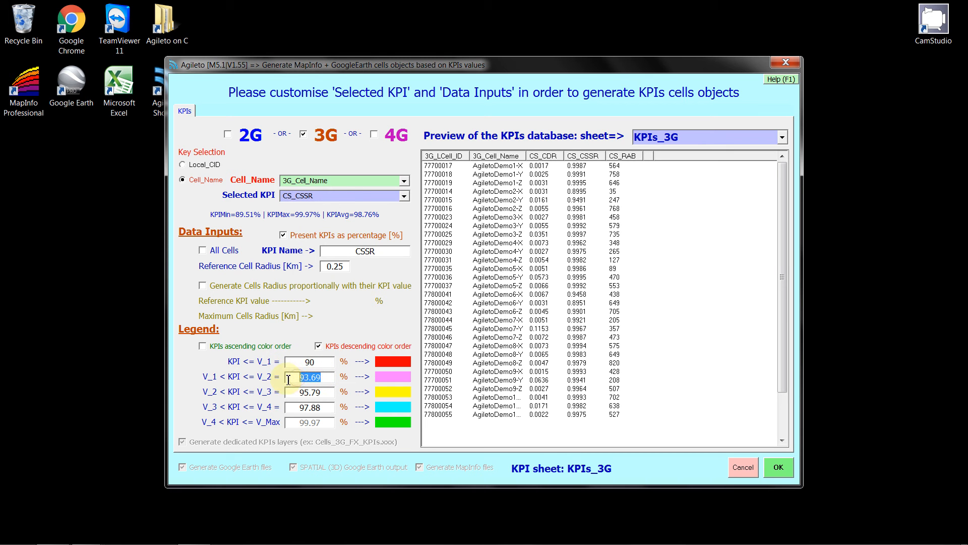
text(99)
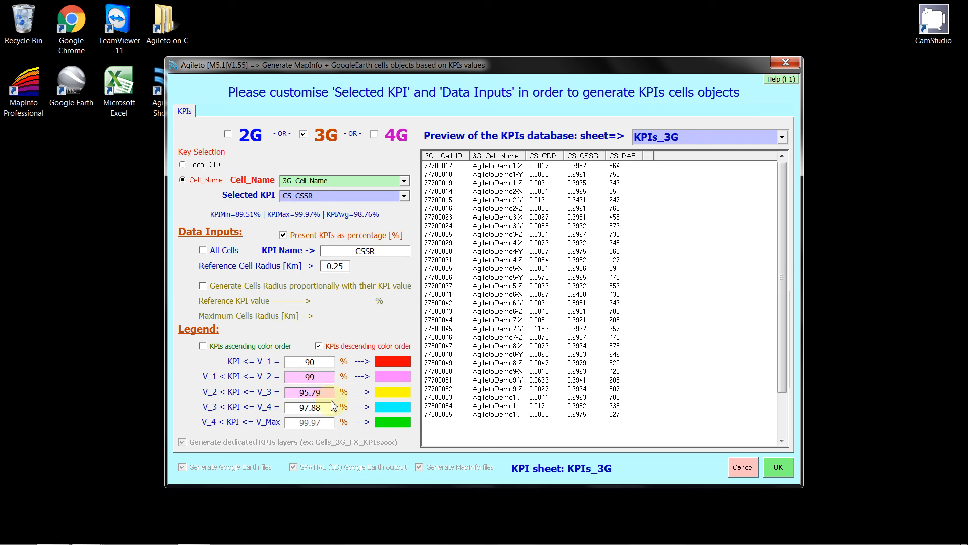
Set legend thresholds V_3 to 99.5 % and V_4 to 99.8 %, and generate the 3G CSSR cell objects.
mouse_move(329, 392)
mouse_down()
mouse_move(290, 393)
mouse_move(323, 392)
mouse_up()
click(290, 393)
click(288, 392)
text(99.5)
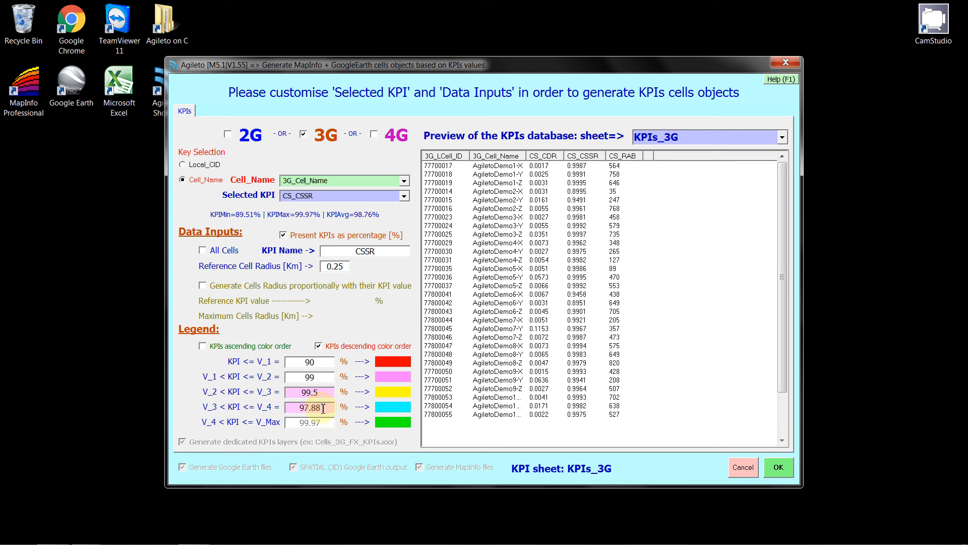
drag(323, 409, 289, 406)
text(99.8)
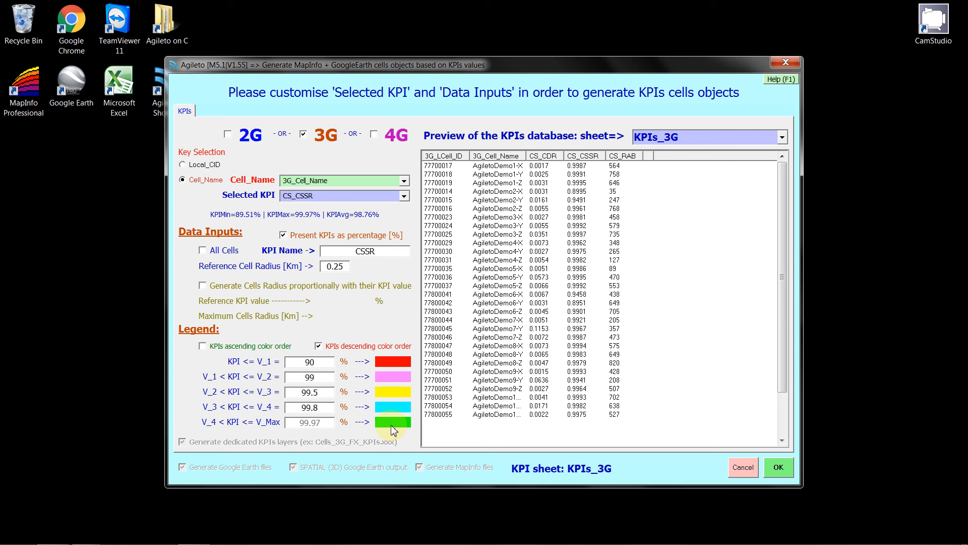
click(778, 464)
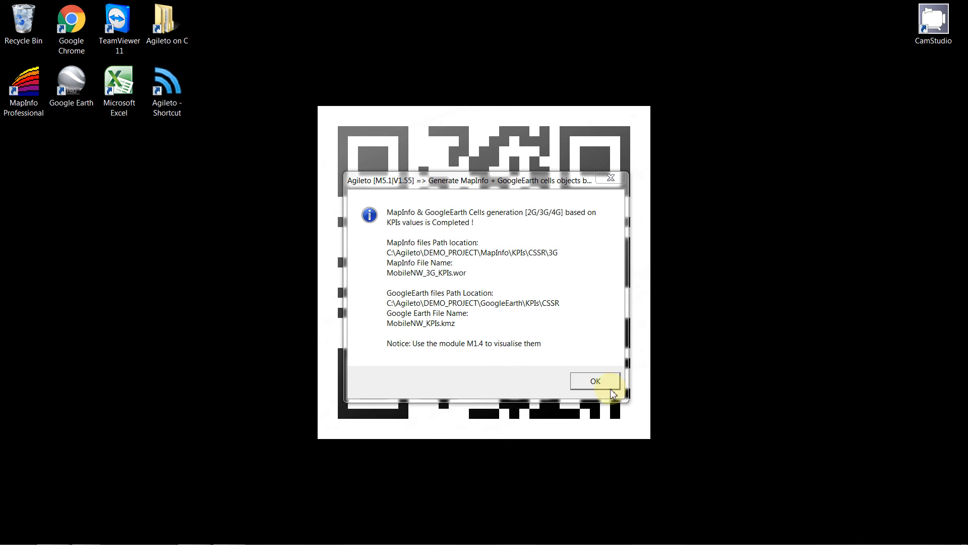
click(609, 385)
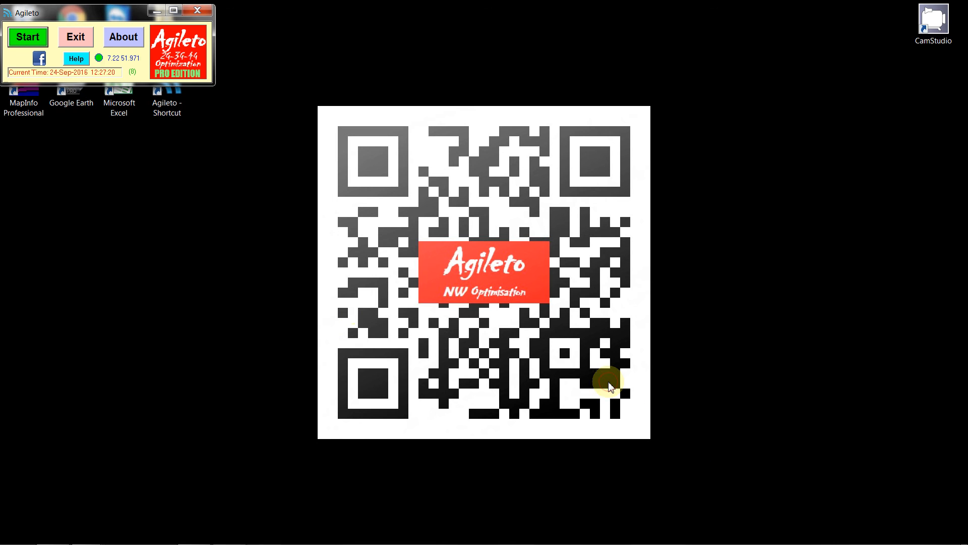
Open module 1.4 for viewing the active database and MapInfo/GoogleEarth representations, and choose to view Mobile Network KPIs.
click(30, 40)
click(289, 196)
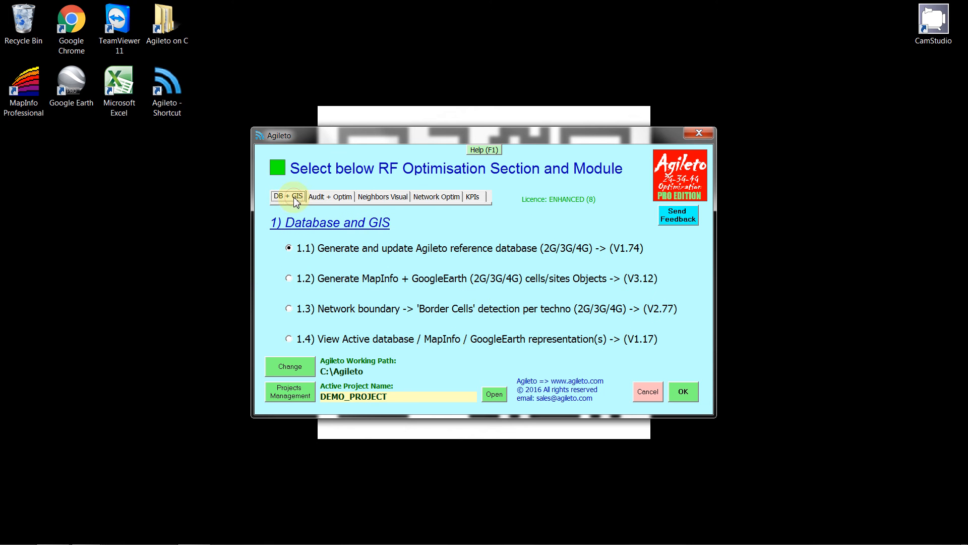
click(290, 335)
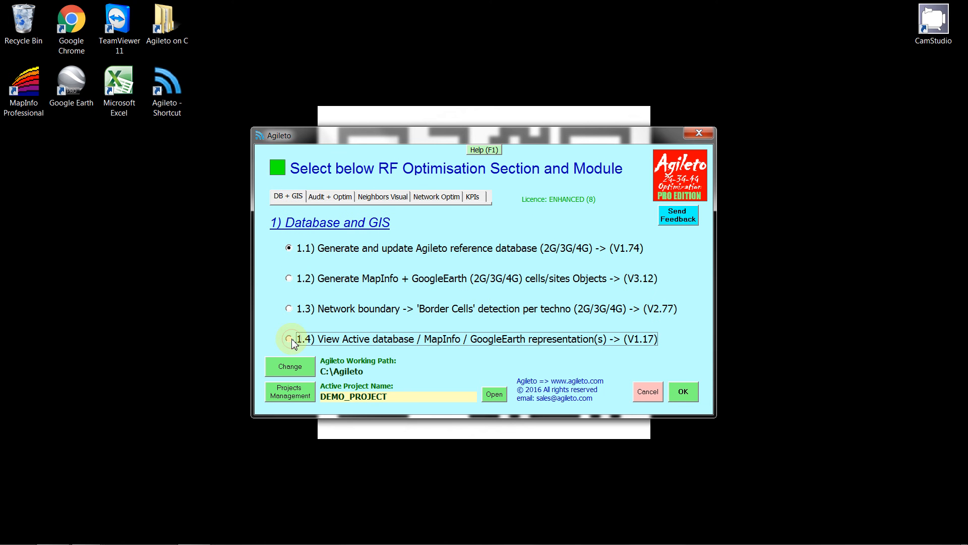
click(681, 391)
click(337, 248)
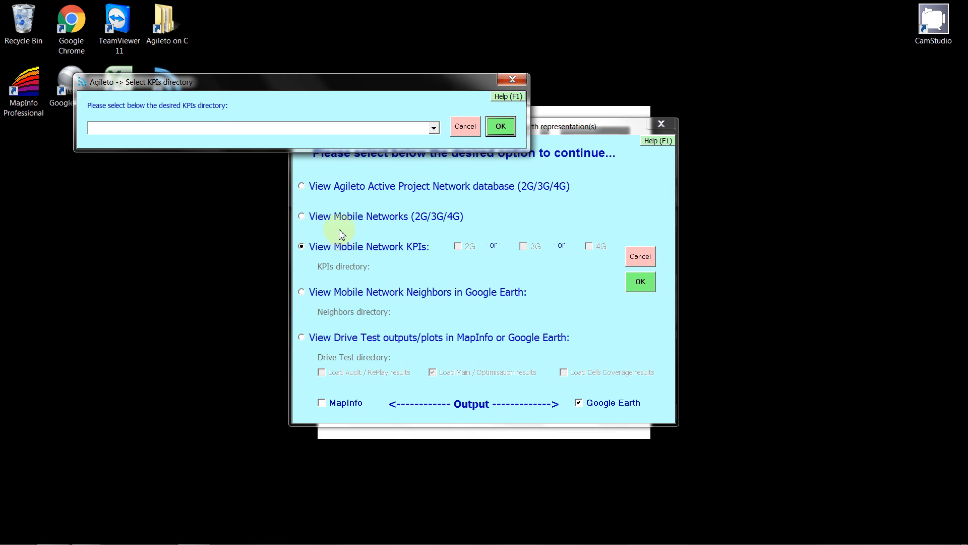
Select the CSSR KPIs directory with 3G technology and load it in Google Earth.
click(434, 128)
click(355, 151)
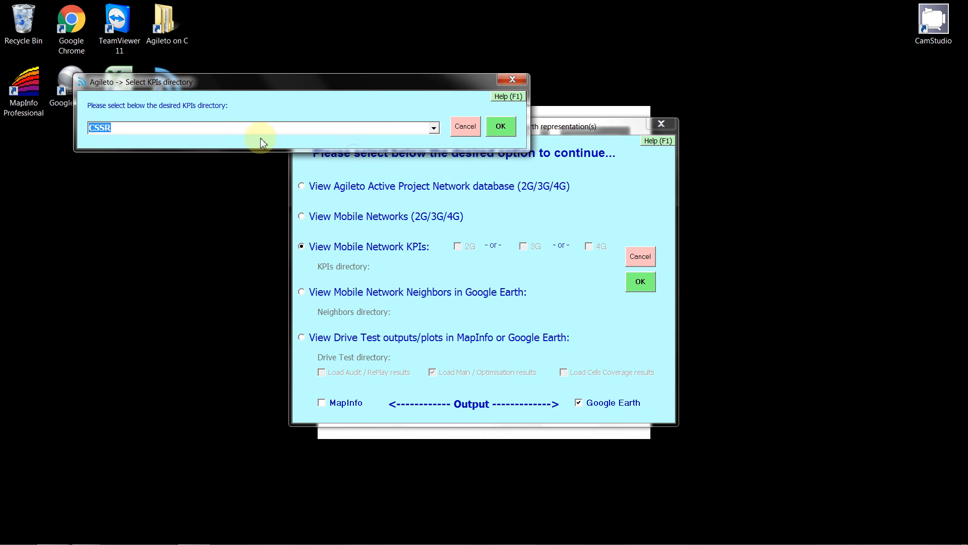
click(435, 129)
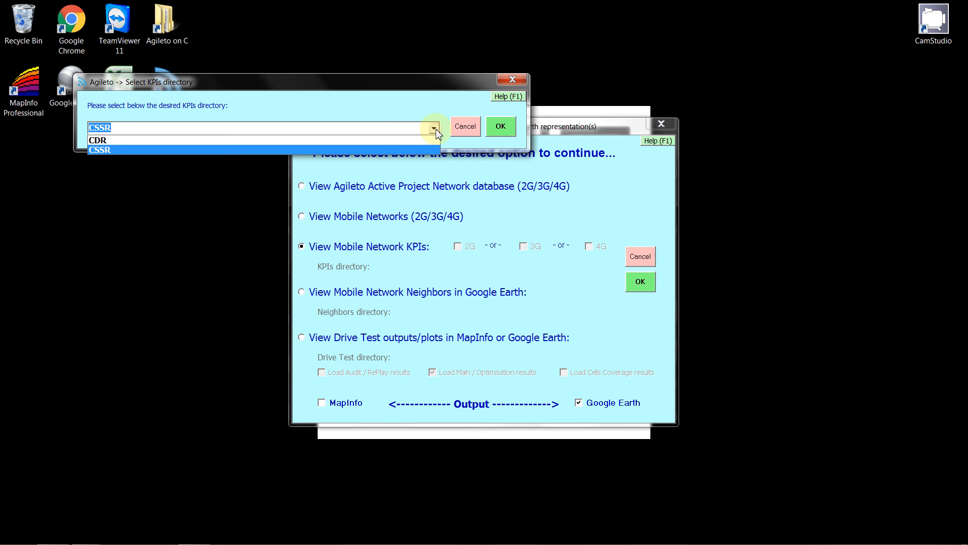
click(385, 148)
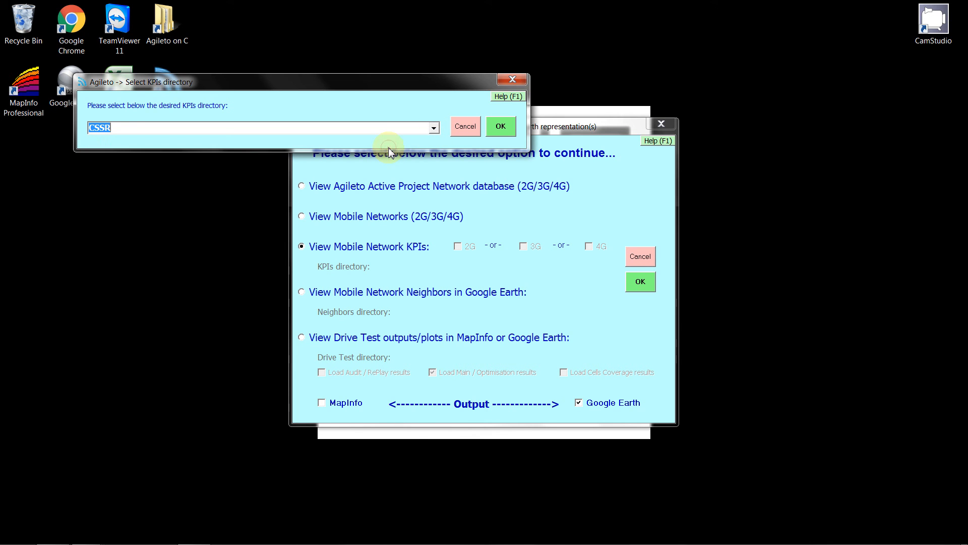
click(501, 127)
click(523, 246)
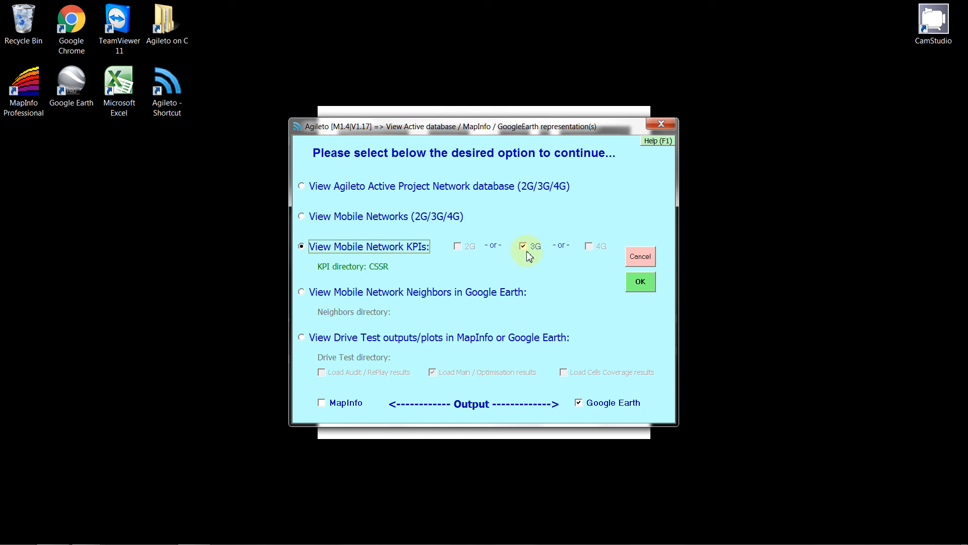
click(645, 284)
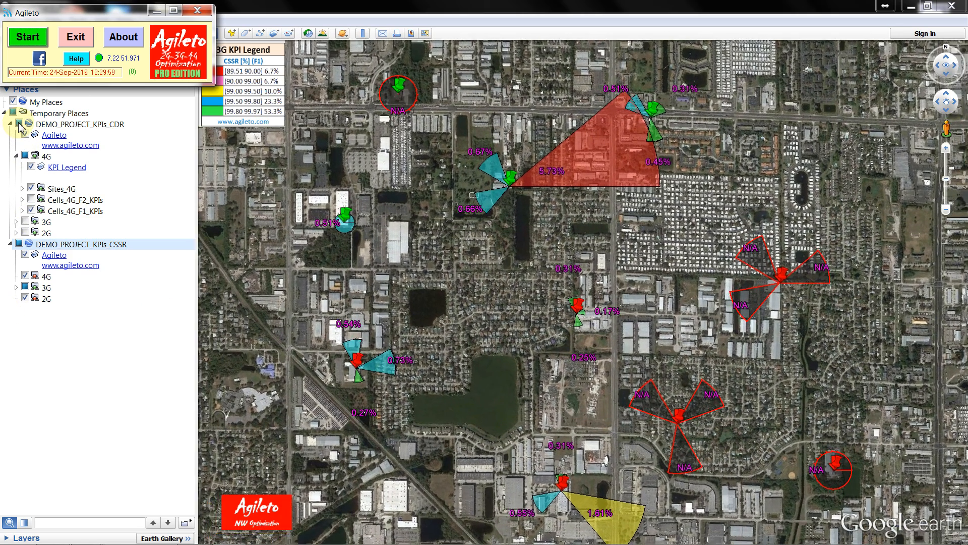
Hide and collapse DEMO_PROJECT_KPIs_CDR, and show the whole 3G layer of DEMO_PROJECT_KPIs_CSSR on an unobstructed map.
click(19, 123)
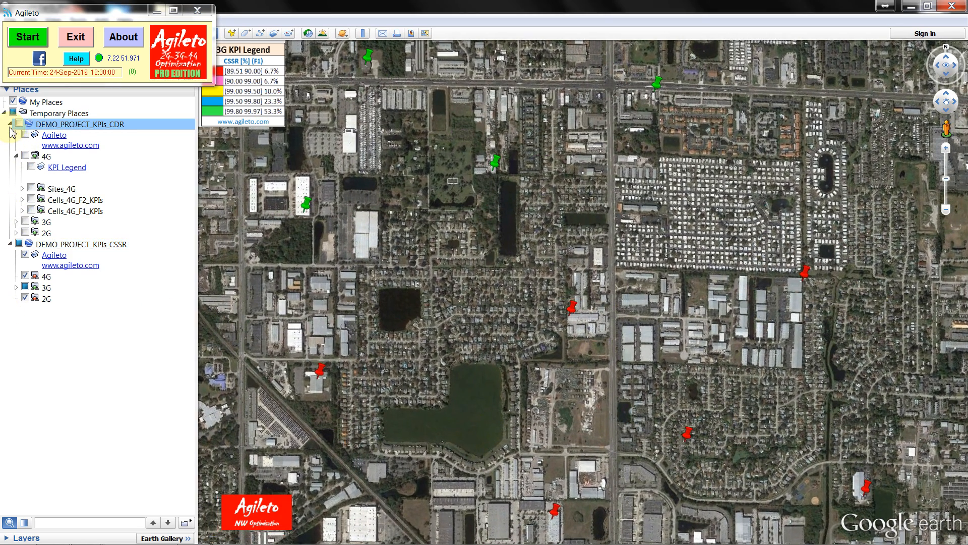
click(10, 124)
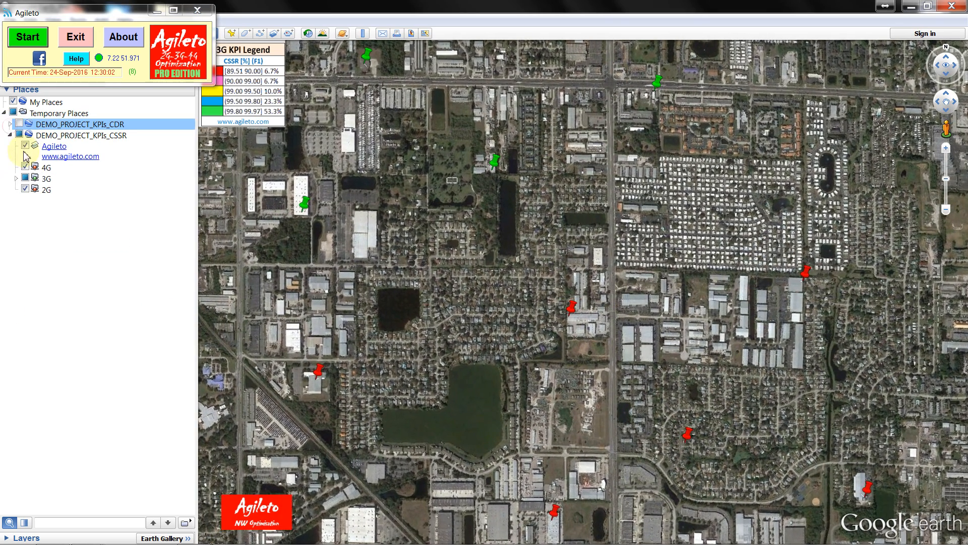
click(25, 178)
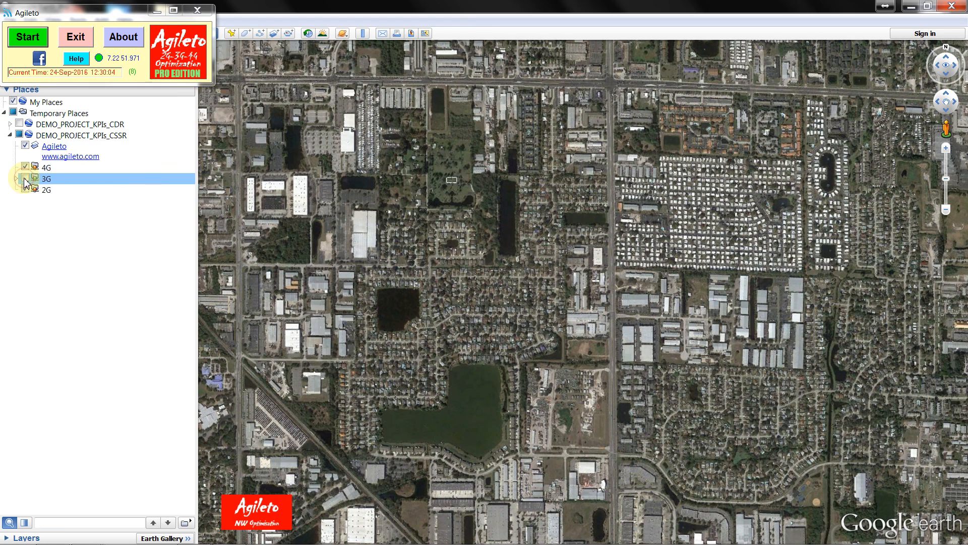
click(25, 178)
scroll(388, 295, down, 1)
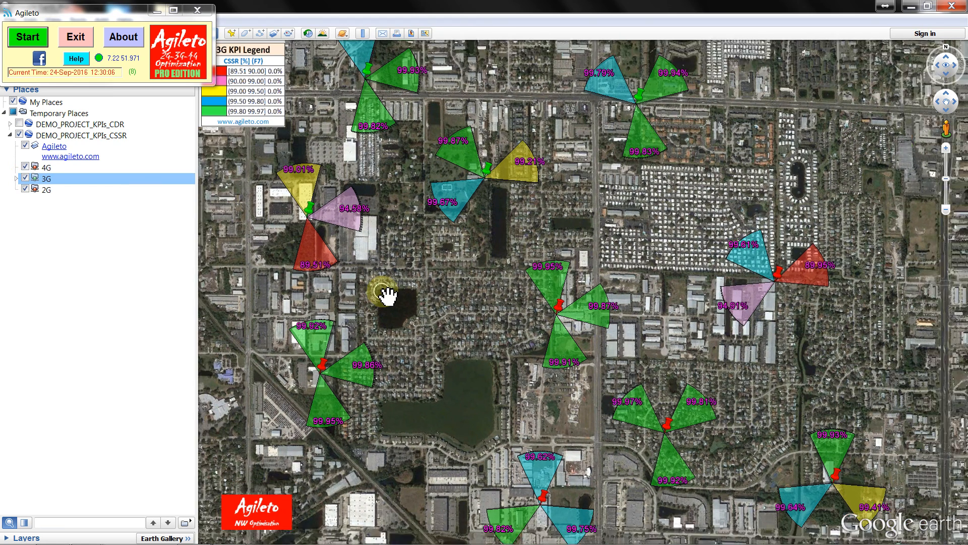
click(157, 10)
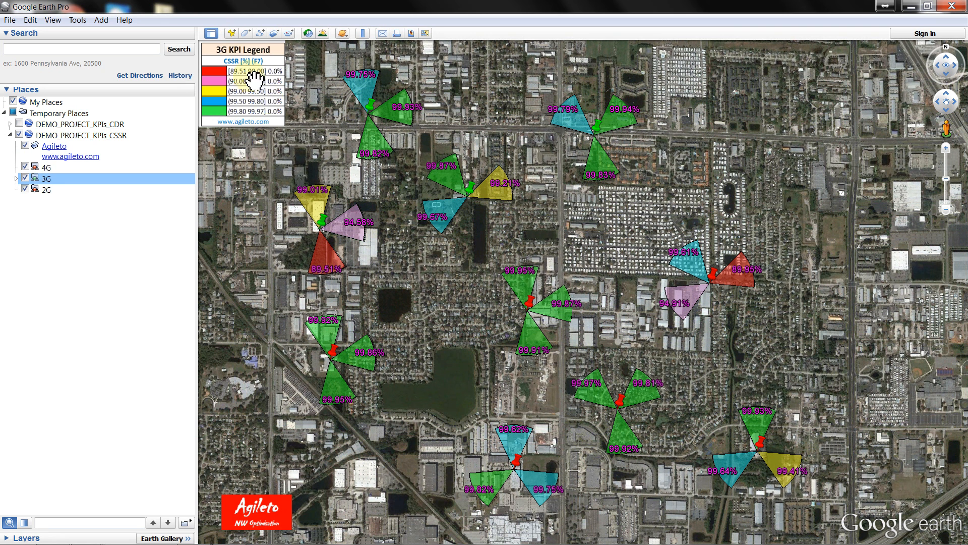
Show only Cells_3G_F1_KPIs within the 3G layer and expand its Cells3G folder to list the KPI ranges.
click(15, 179)
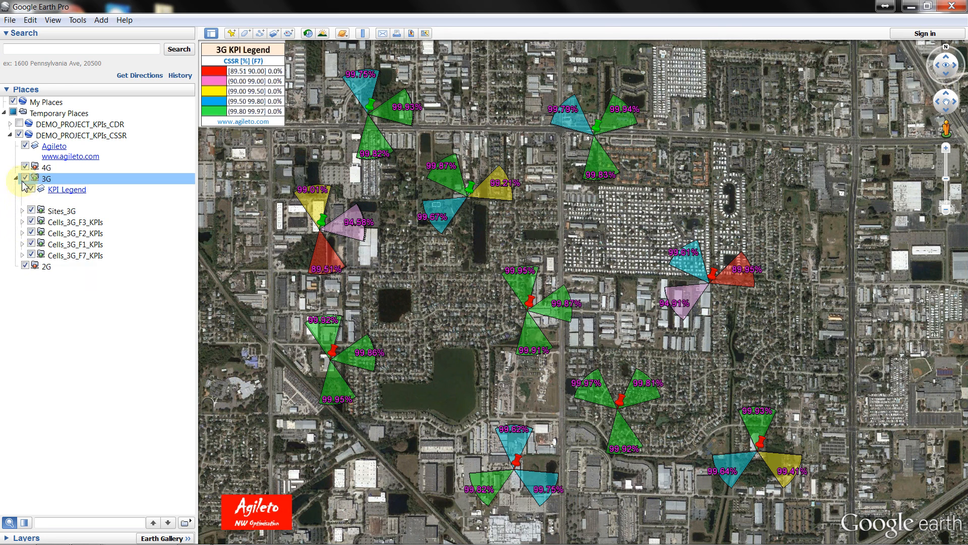
click(25, 178)
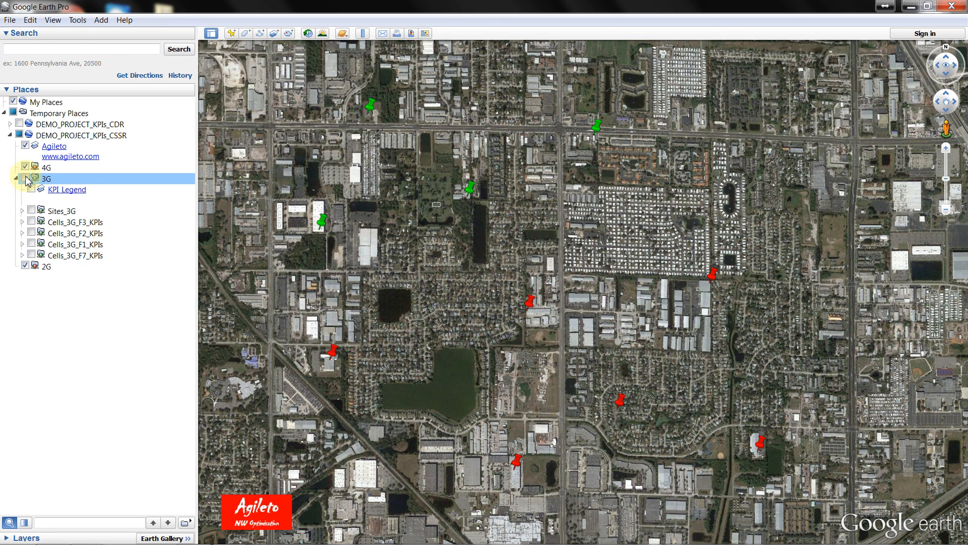
click(31, 244)
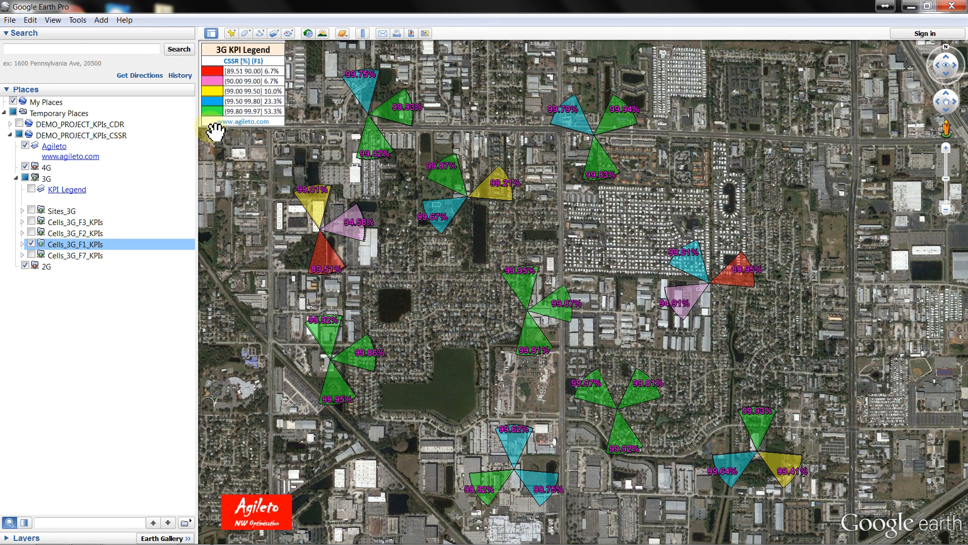
click(22, 244)
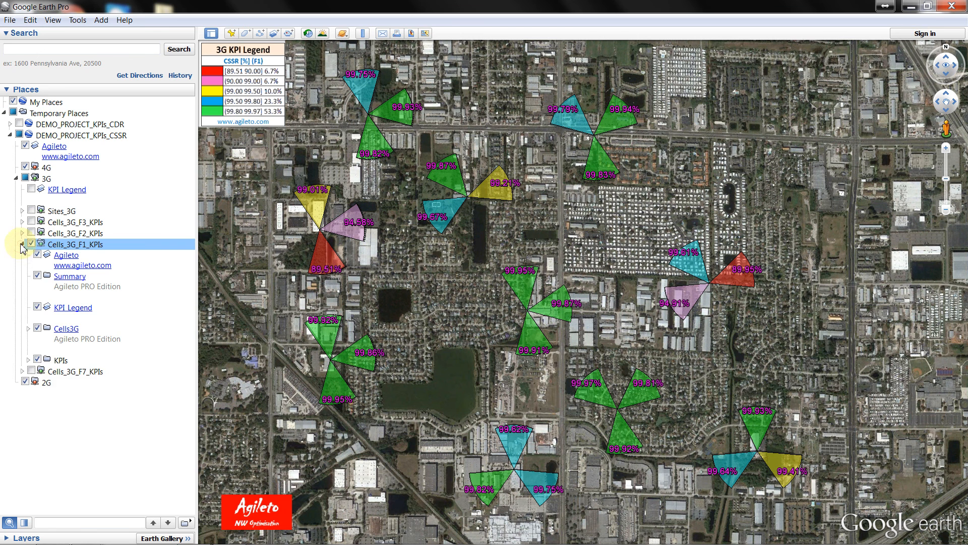
click(29, 329)
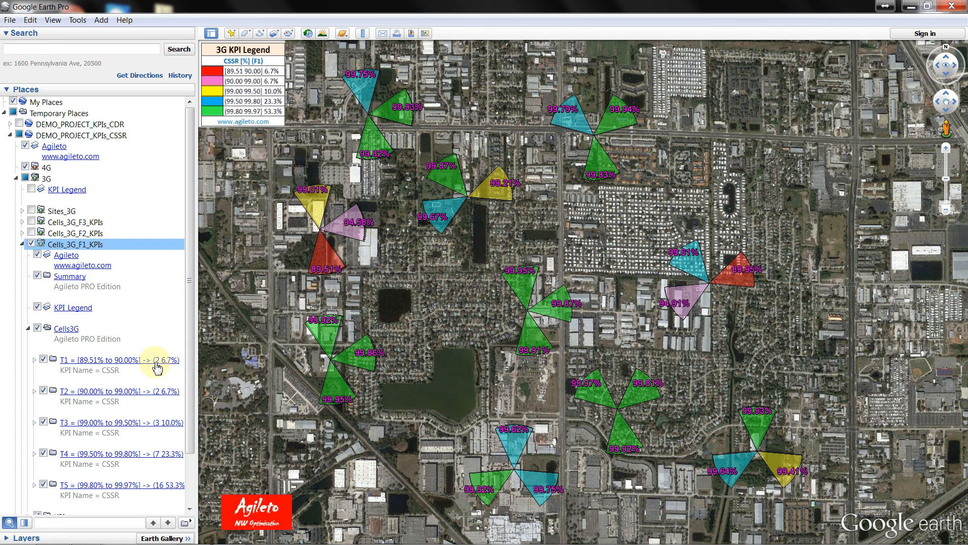
Toggle the T1 (89.51% to 90.00%) and T2 (90.00% to 99.00%) ranges off and on to examine their cells.
click(44, 359)
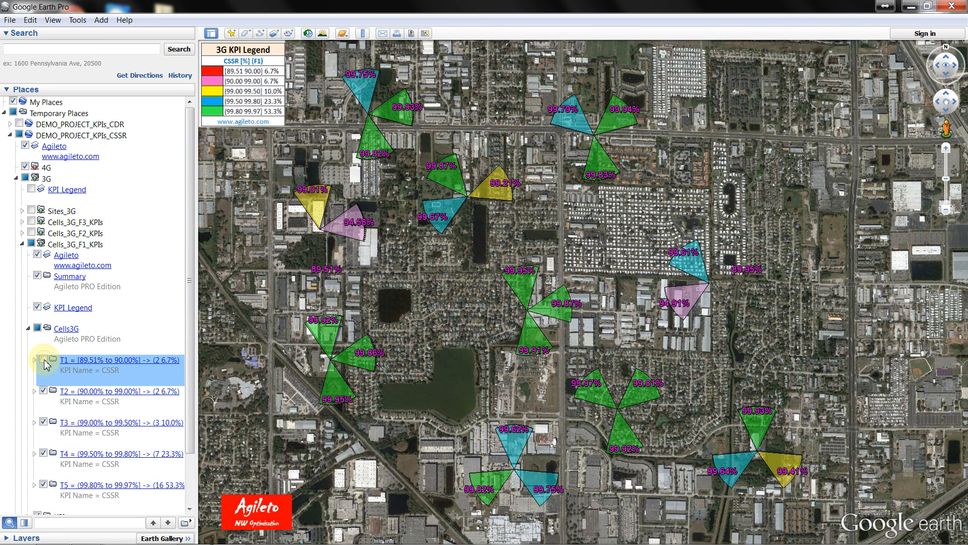
click(44, 360)
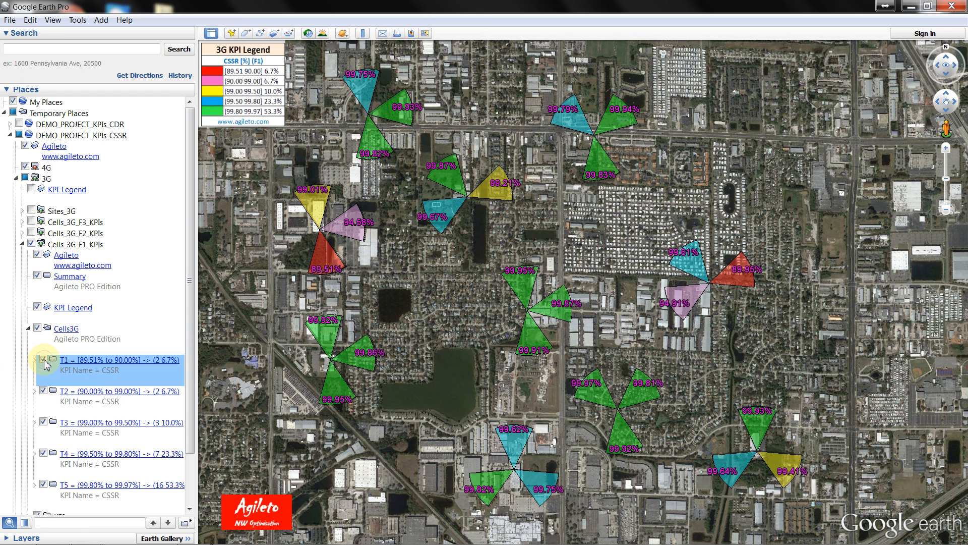
click(44, 359)
click(43, 359)
click(43, 360)
click(43, 359)
click(44, 359)
click(44, 360)
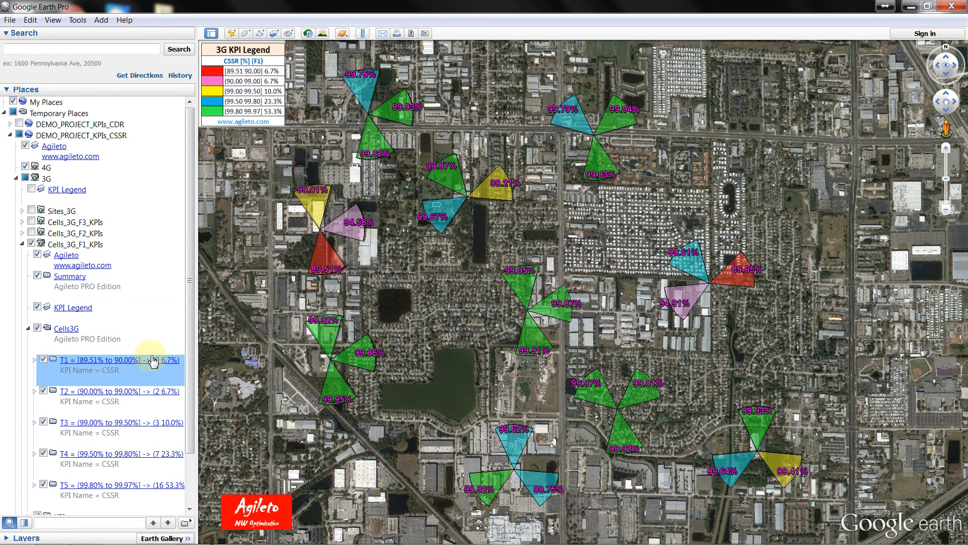
click(43, 359)
click(44, 359)
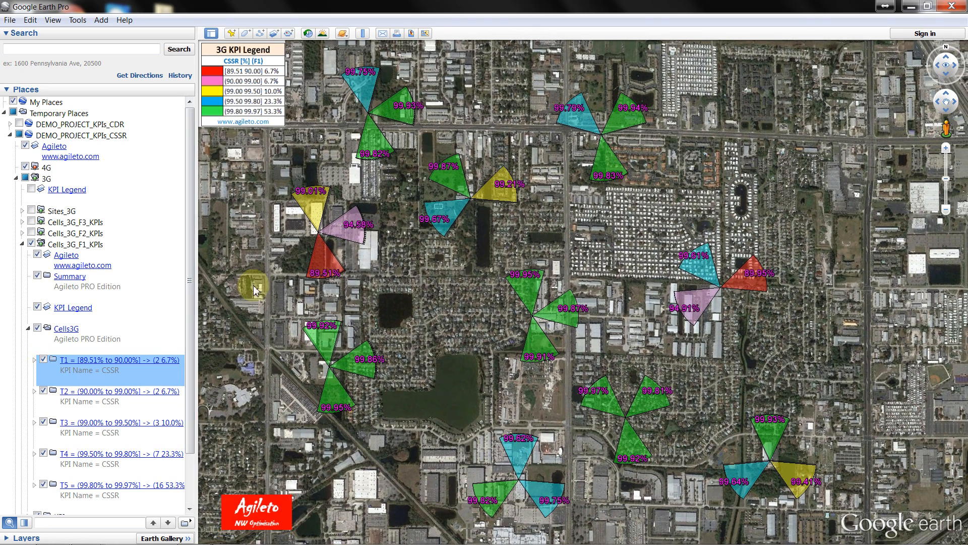
click(253, 286)
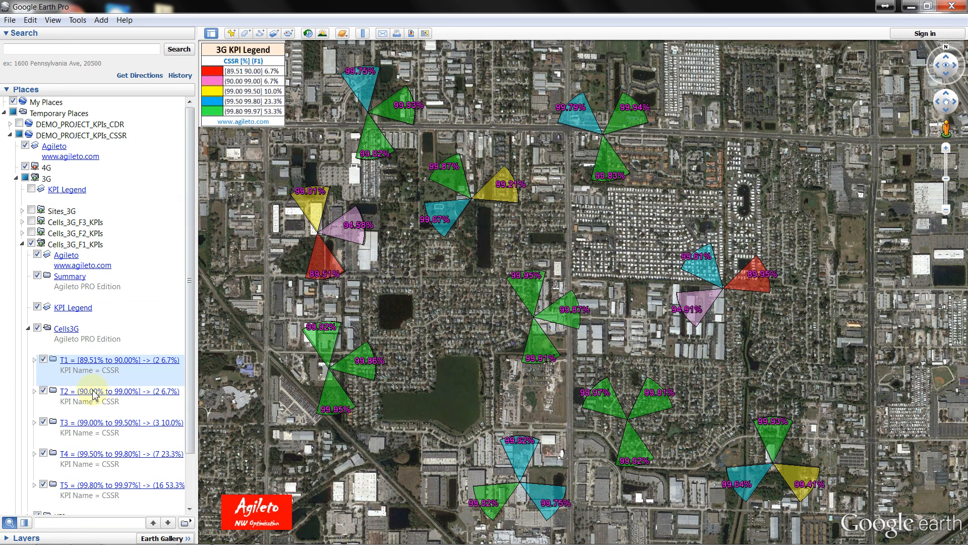
click(44, 391)
click(43, 391)
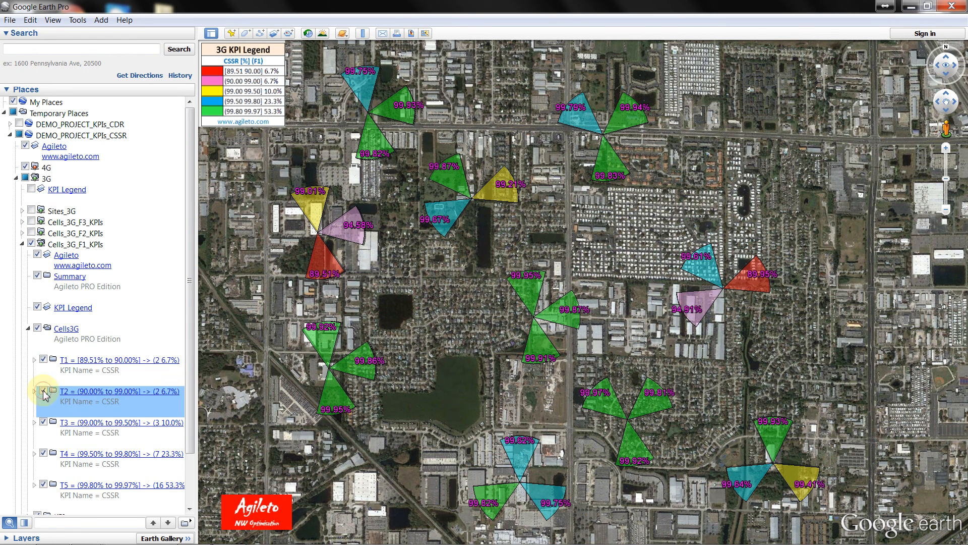
Collapse the DEMO_PROJECT_KPIs_CSSR tree and minimise Google Earth.
scroll(44, 395, down, 1)
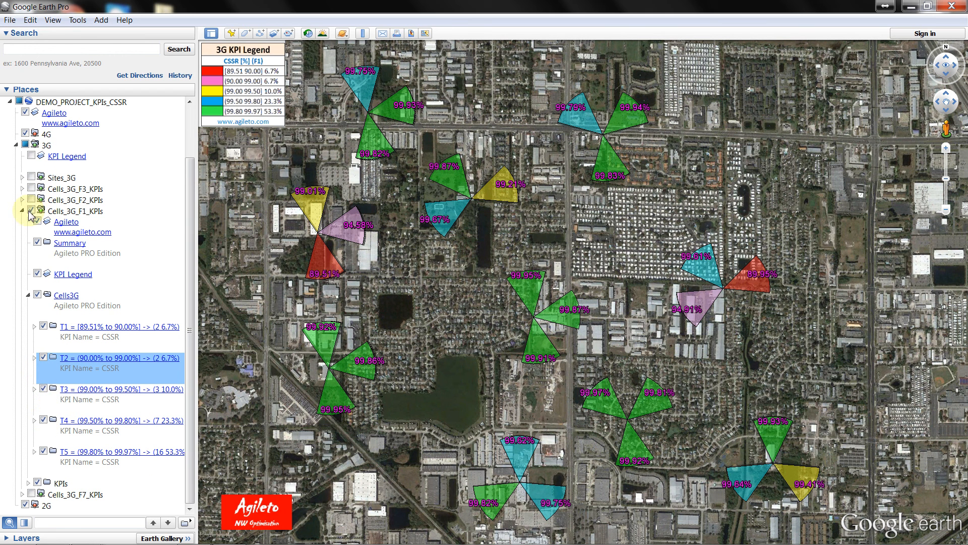
click(29, 155)
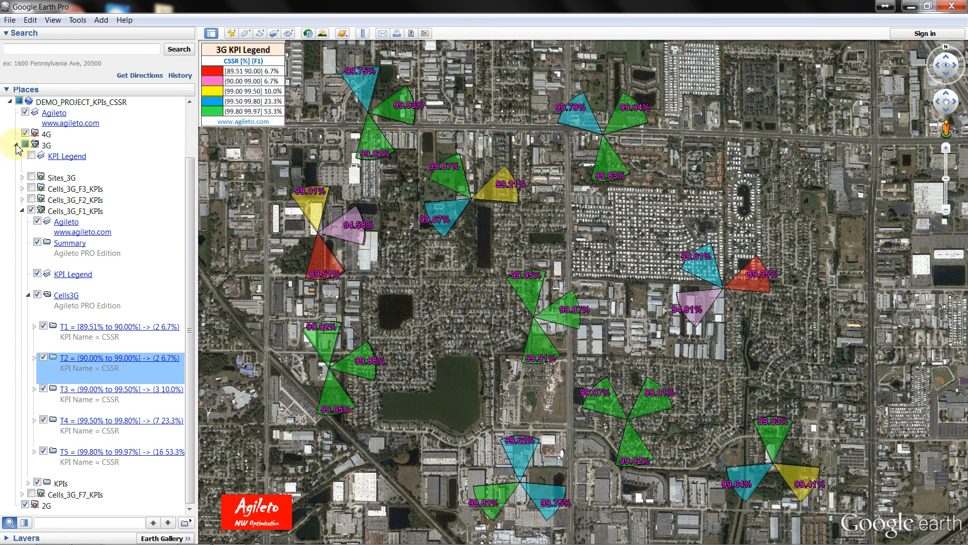
click(61, 103)
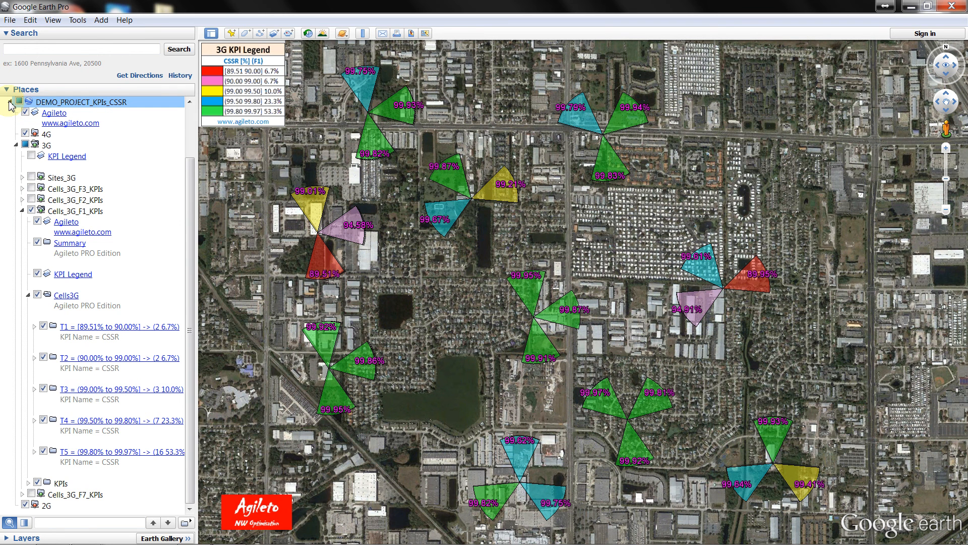
click(9, 102)
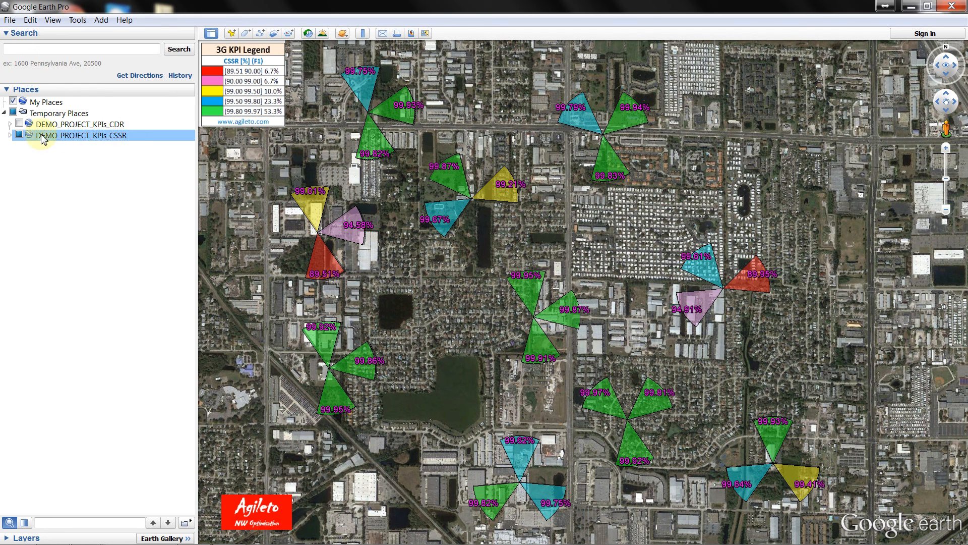
click(911, 6)
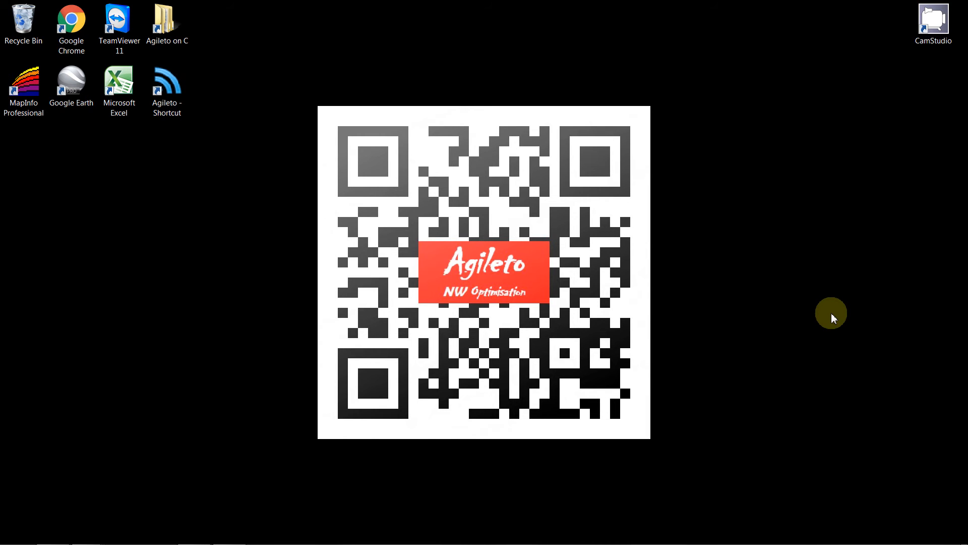
Switch back to the running Agileto main window.
click(174, 106)
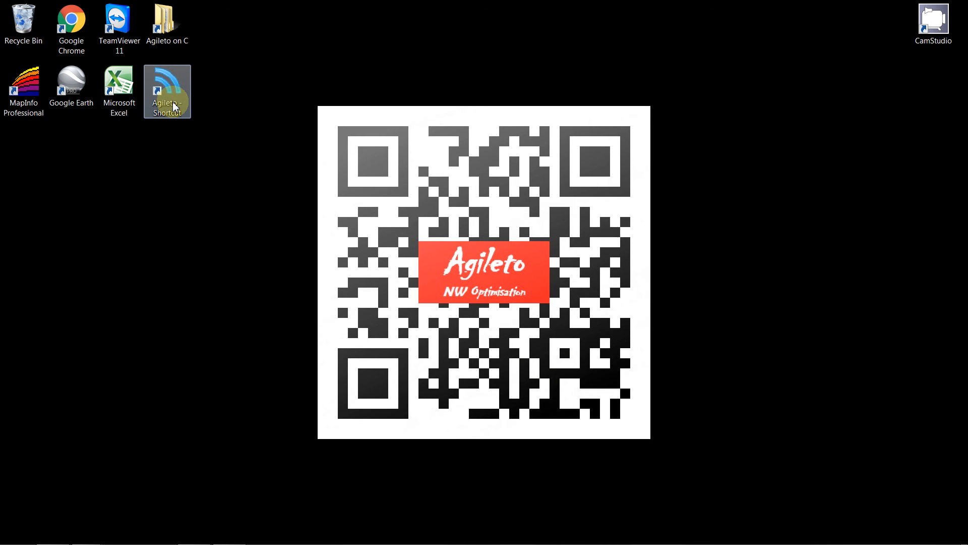
double_click(174, 106)
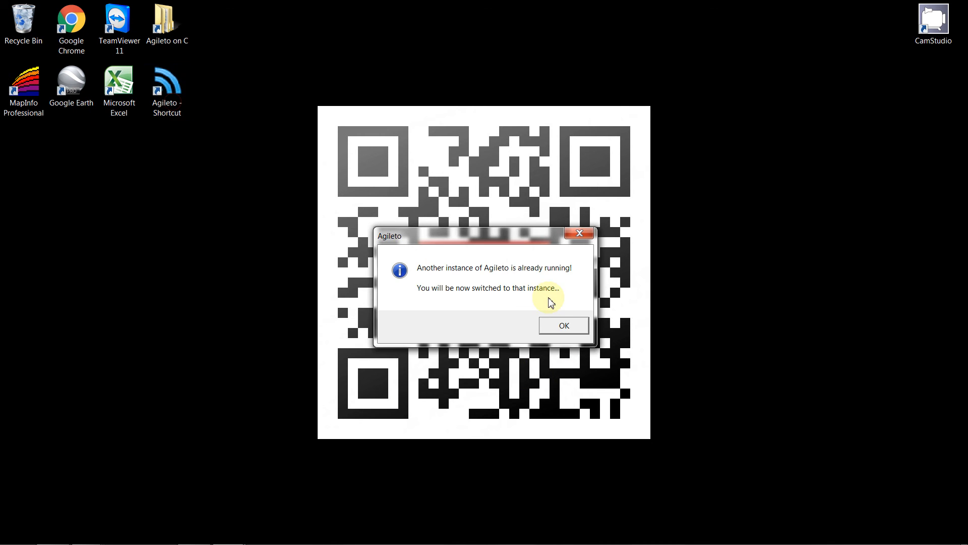
click(564, 325)
mouse_move(301, 534)
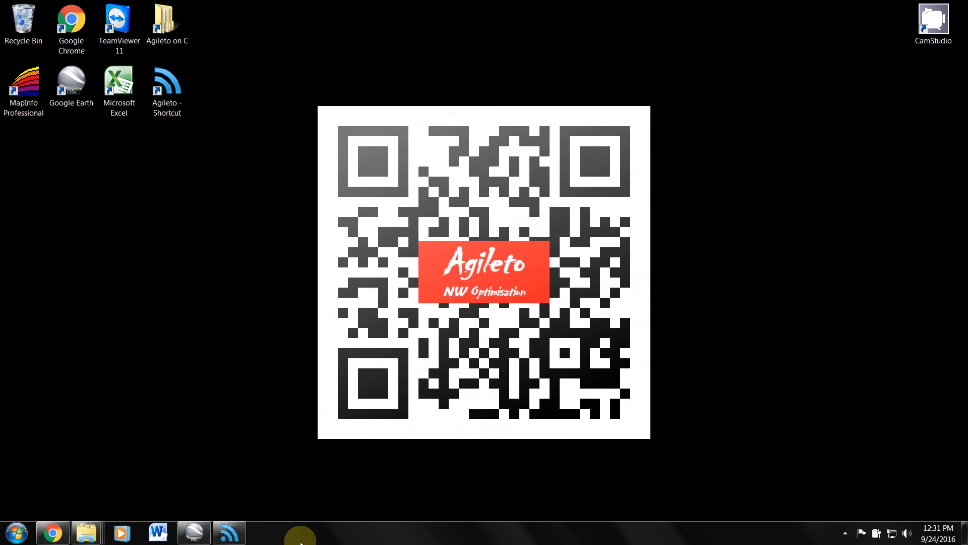
click(228, 532)
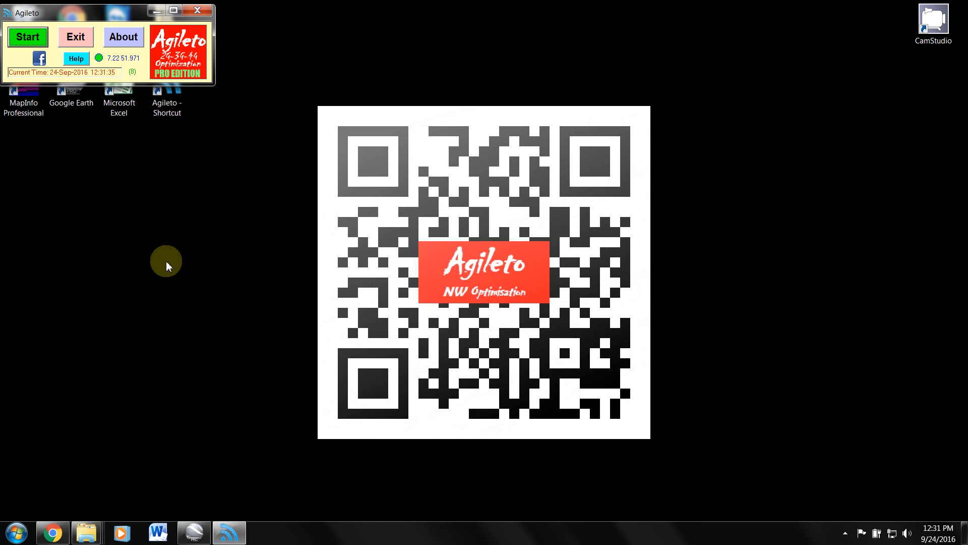
Open KPI module 5.1 for generating MapInfo and Google Earth cell objects based on KPI values.
click(28, 44)
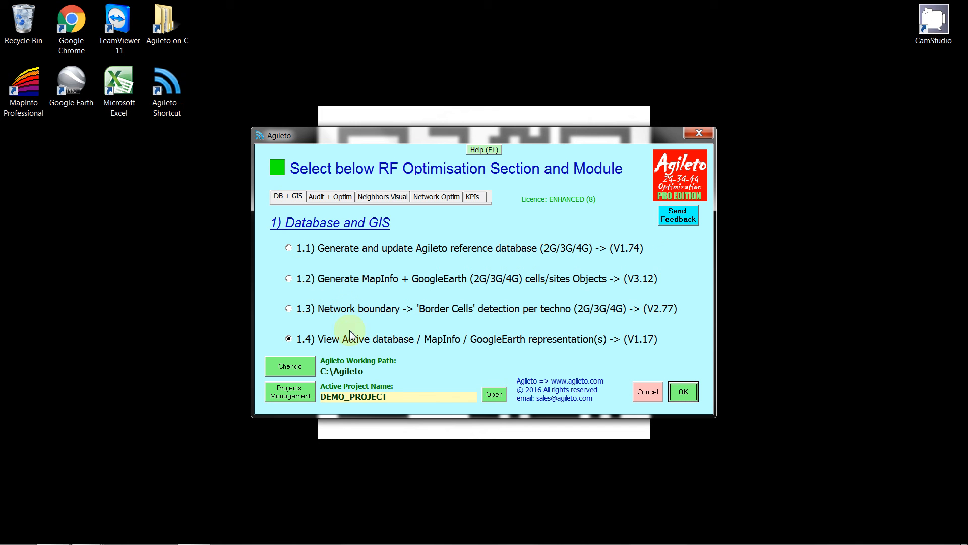
click(476, 200)
click(352, 251)
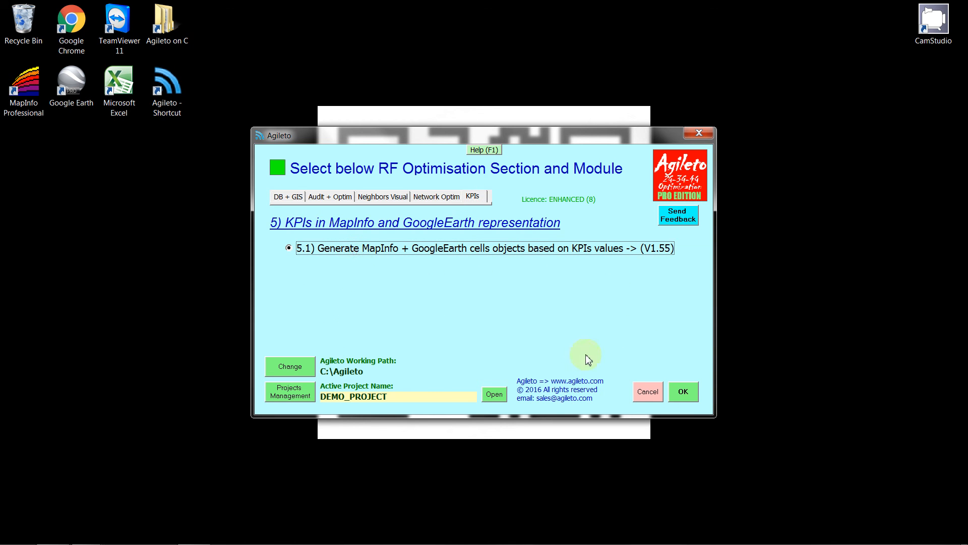
click(682, 392)
click(517, 369)
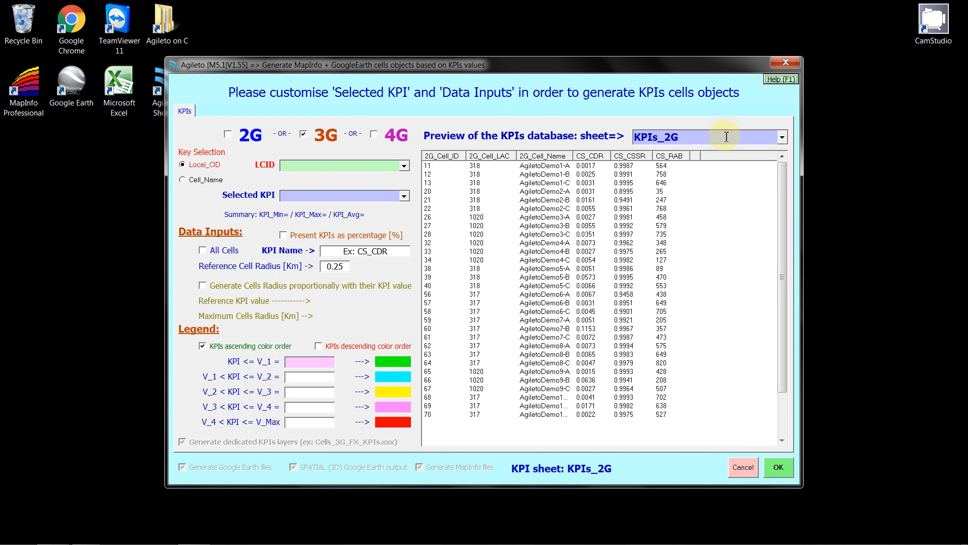
Load the KPIs_3G sheet and set Cell_Name as the matching key, using the 3G_Cell_Name column.
click(782, 137)
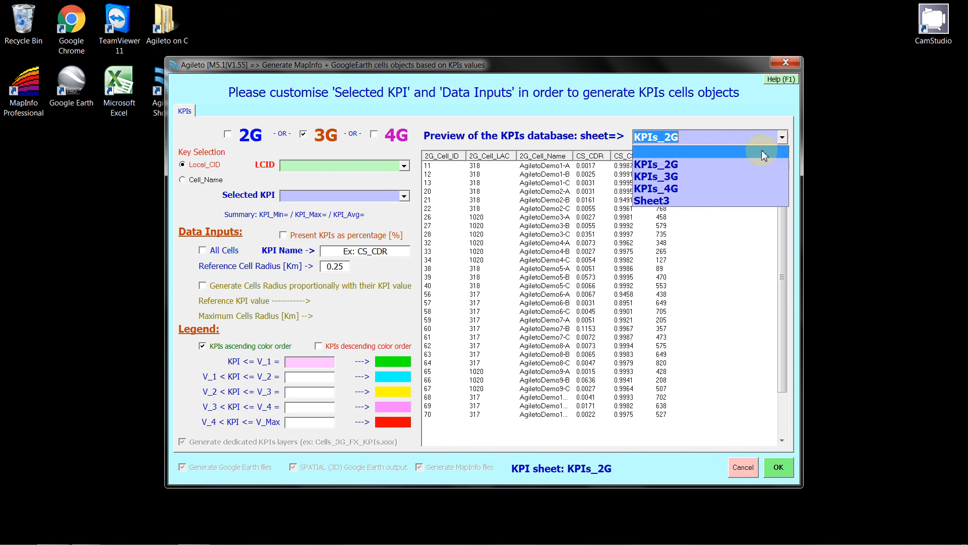
click(727, 178)
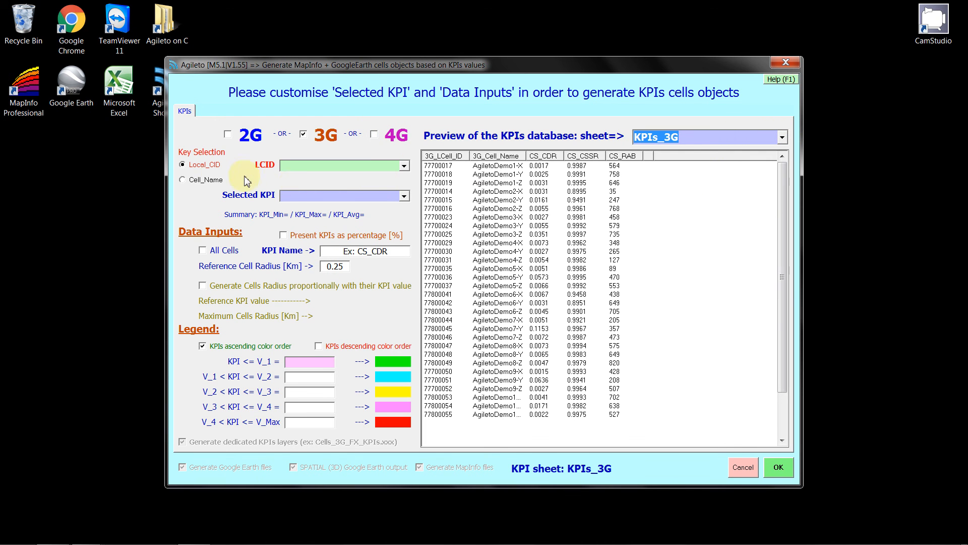
click(200, 185)
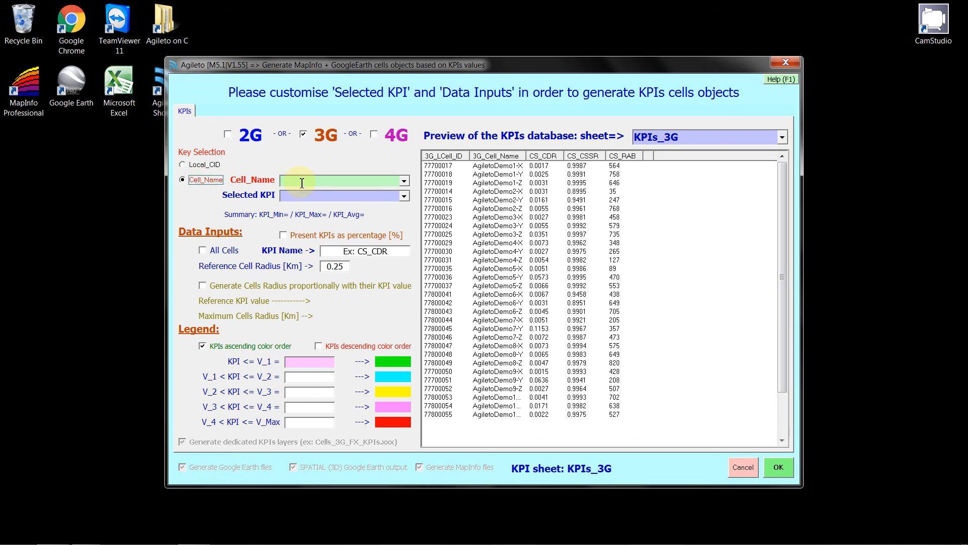
click(403, 181)
click(323, 209)
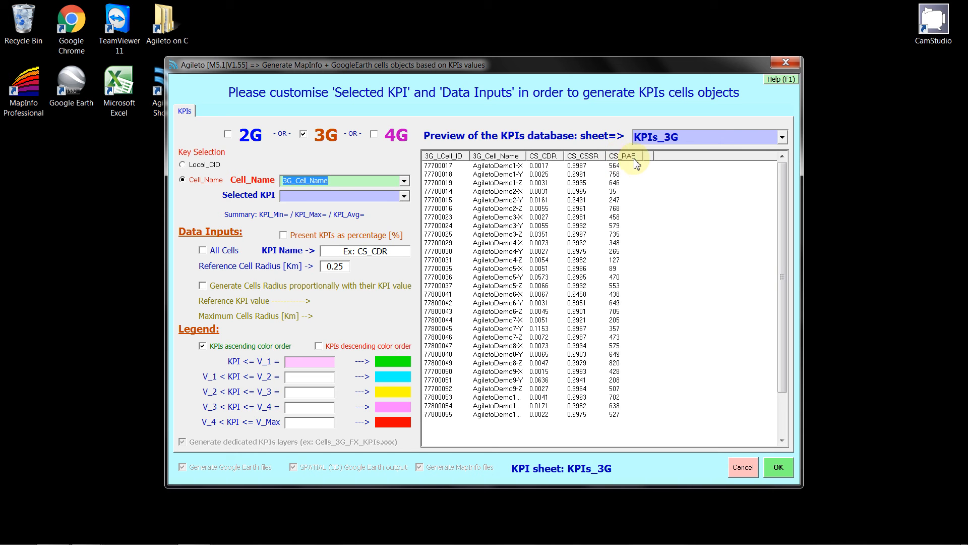
Select CS_RAB as the KPI without percentage presentation and name it RAB.
click(404, 195)
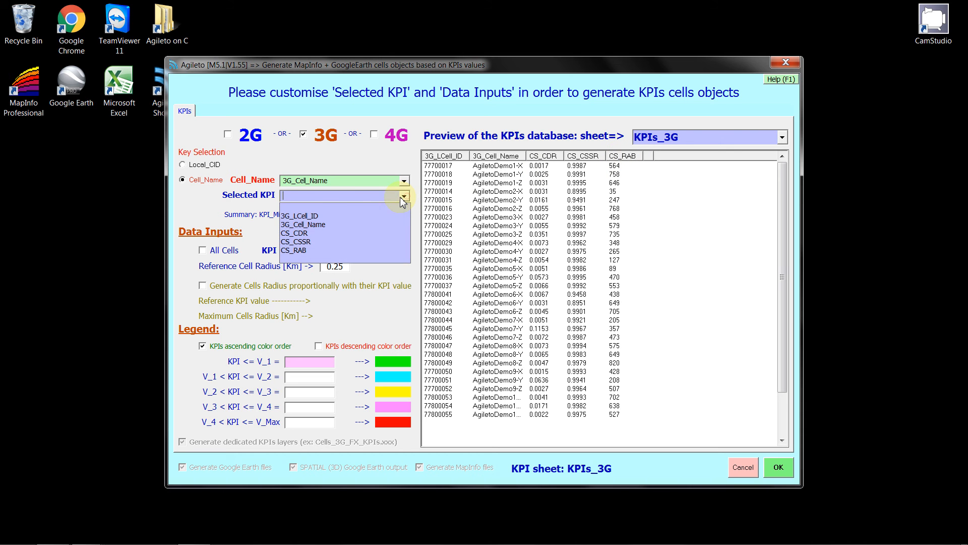
click(330, 250)
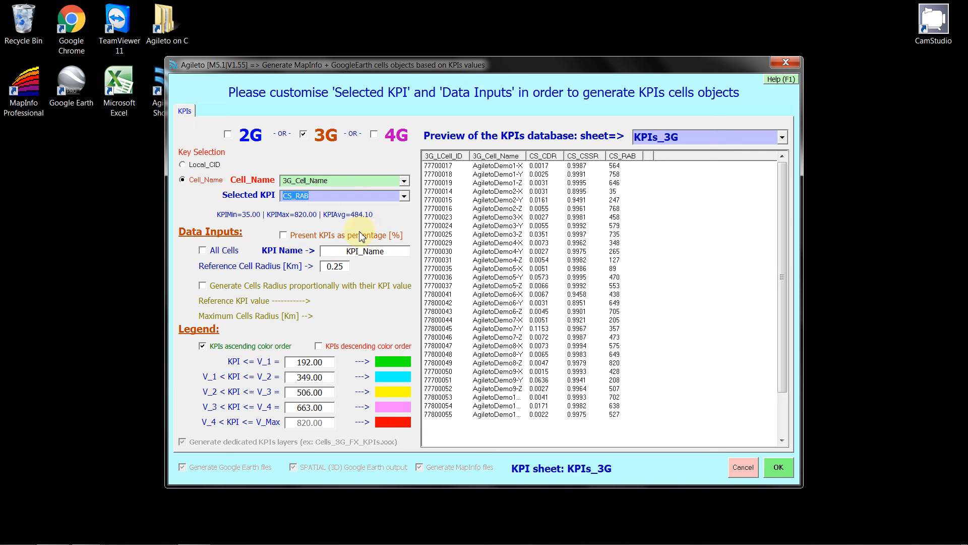
click(284, 235)
click(283, 235)
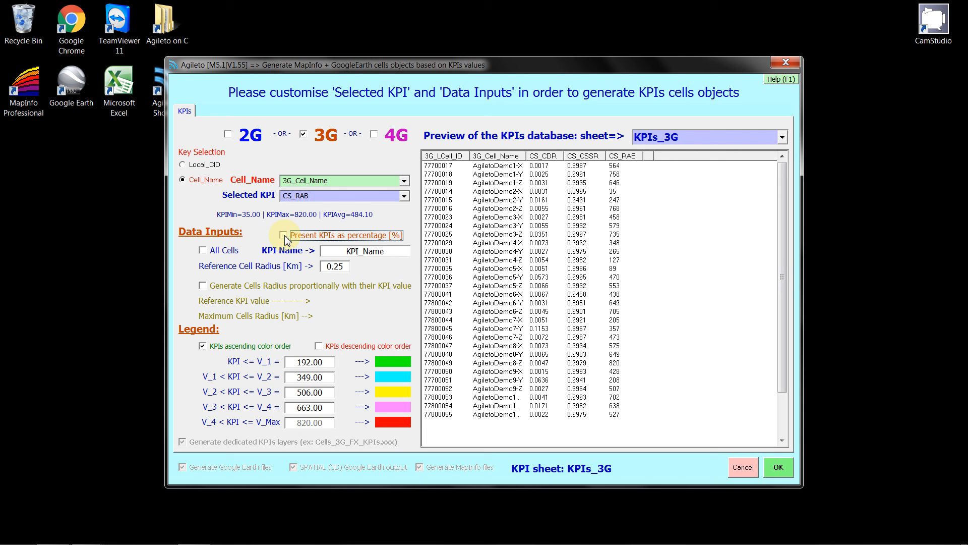
drag(386, 251, 346, 251)
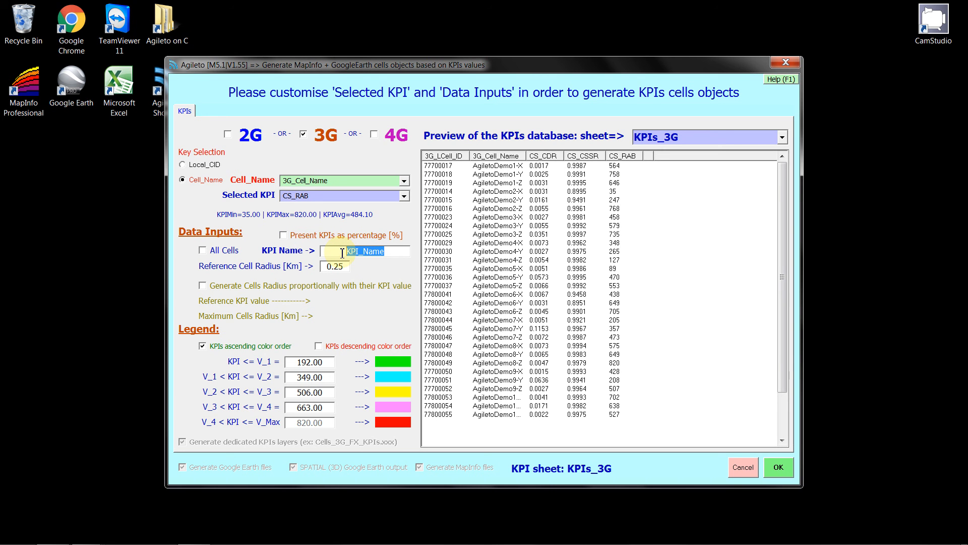
text(RAB)
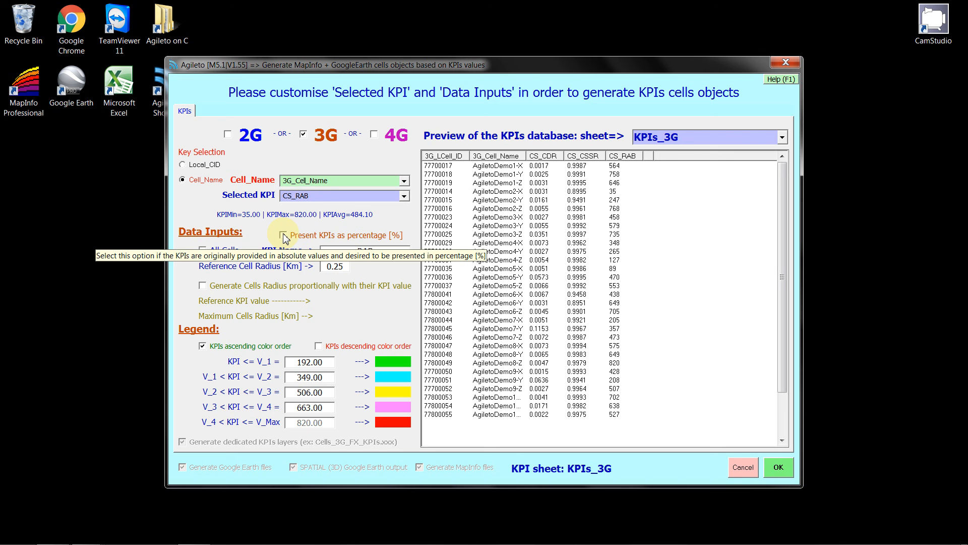
Make the cell radius proportional to the KPI value and set legend thresholds V_1 to V_4 to 100, 200, 300 and 500.
click(203, 286)
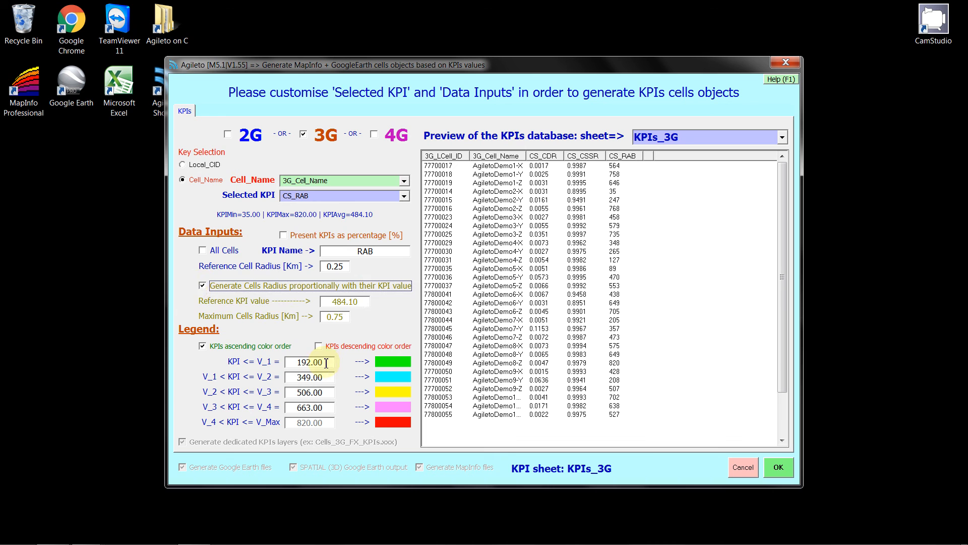
drag(326, 363, 280, 362)
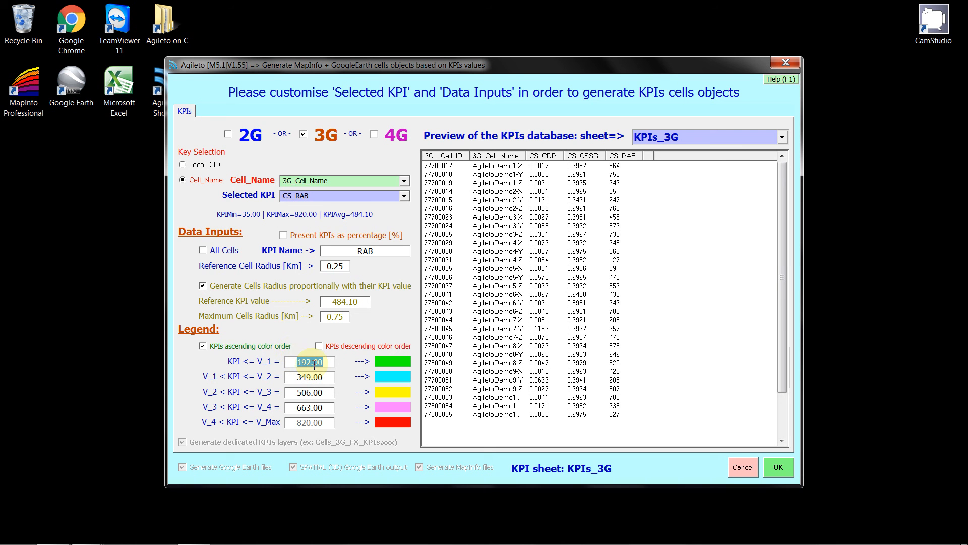
text(100)
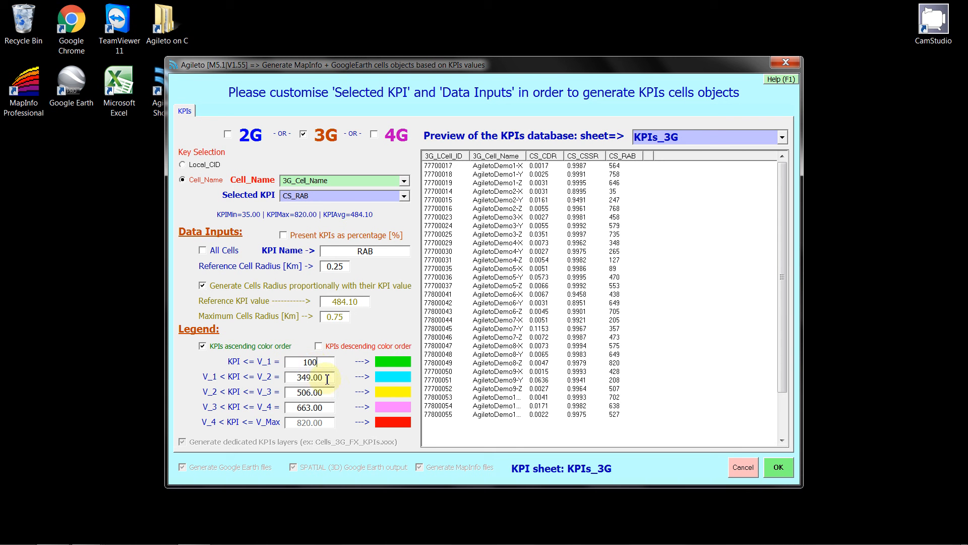
drag(327, 378, 289, 377)
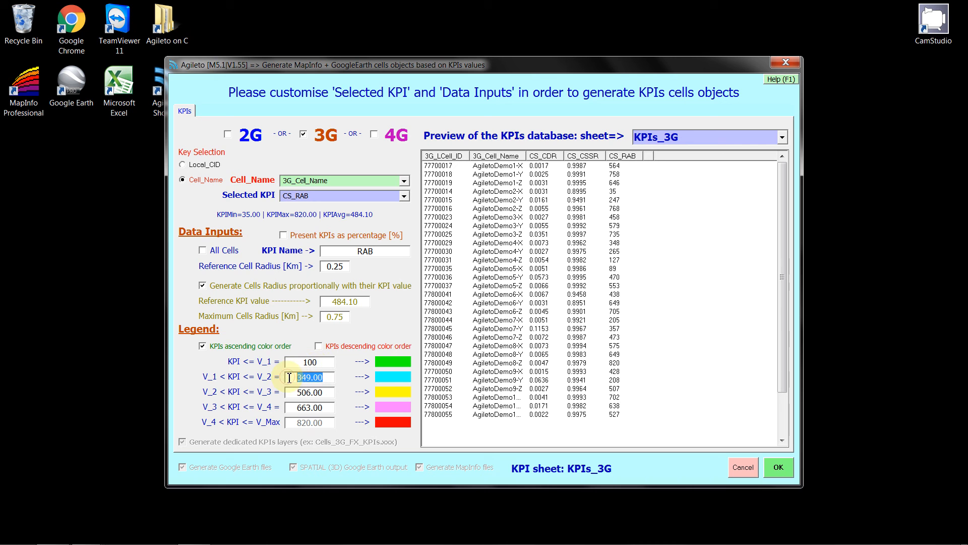
text(200)
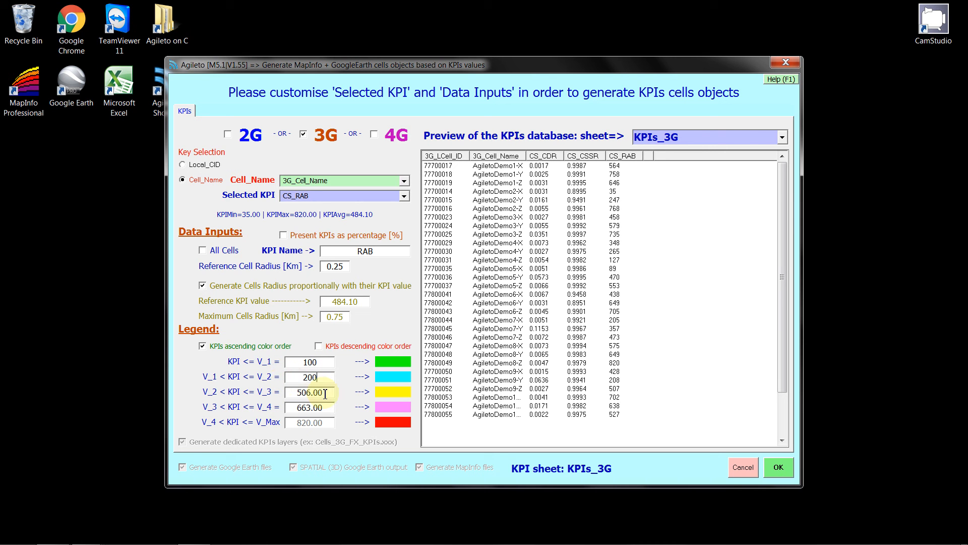
drag(325, 394, 292, 393)
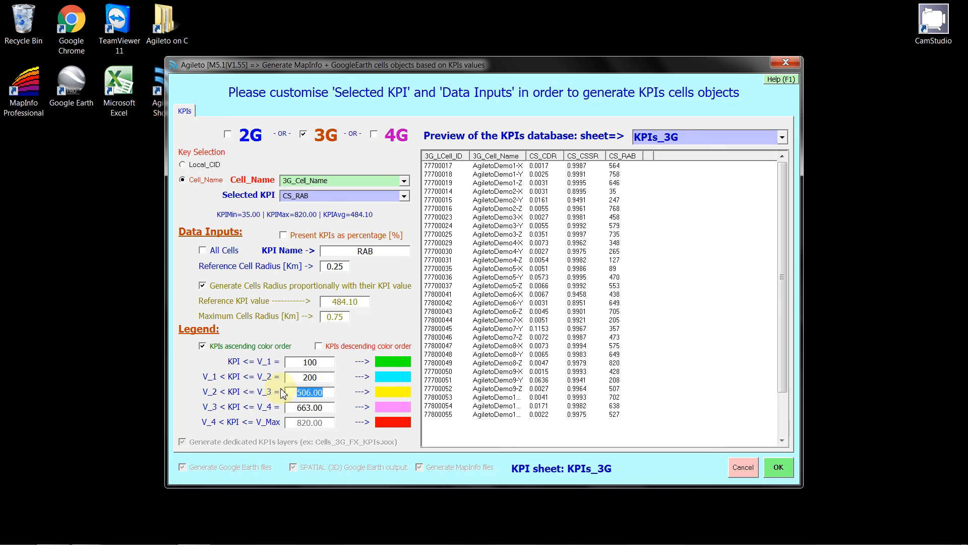
text(300)
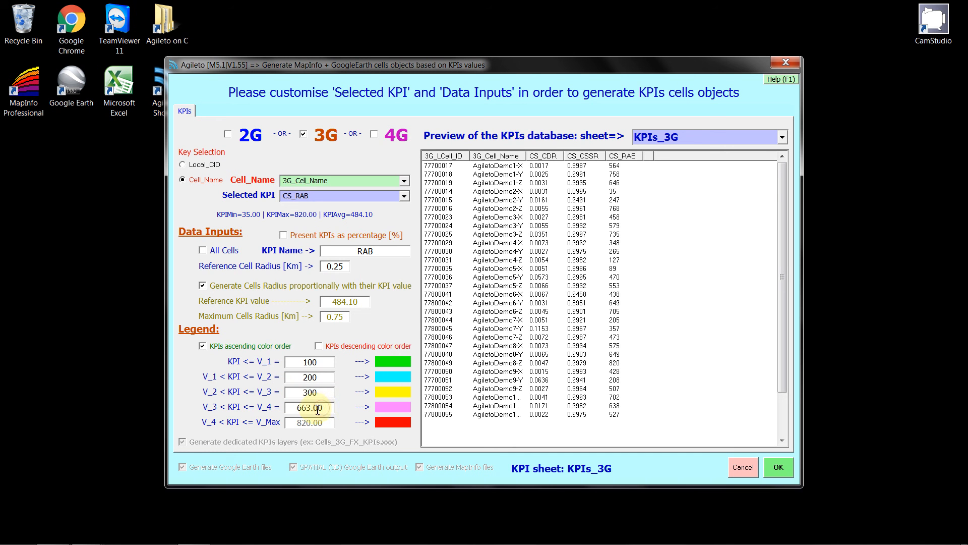
click(315, 407)
text(500)
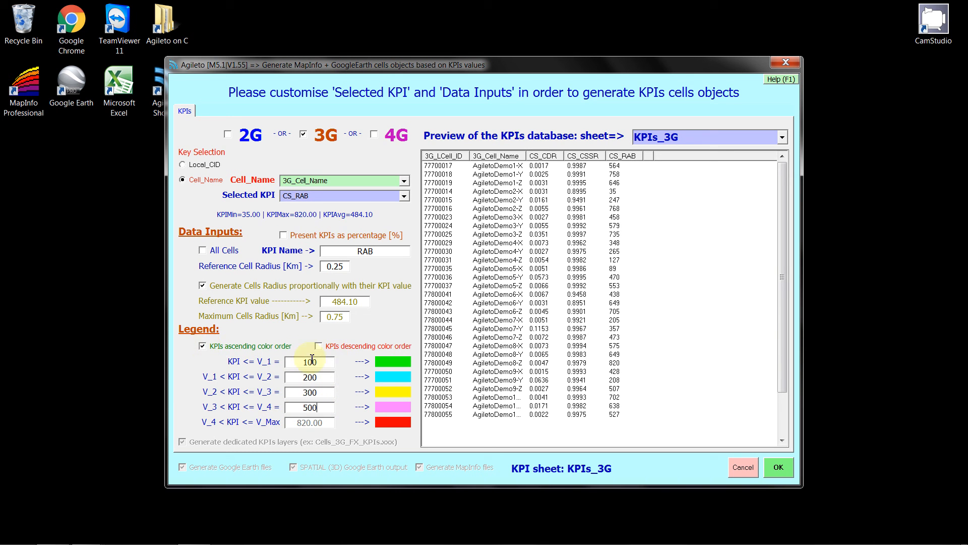
Switch the legend to descending colour order and generate the 3G RAB cell objects.
click(202, 346)
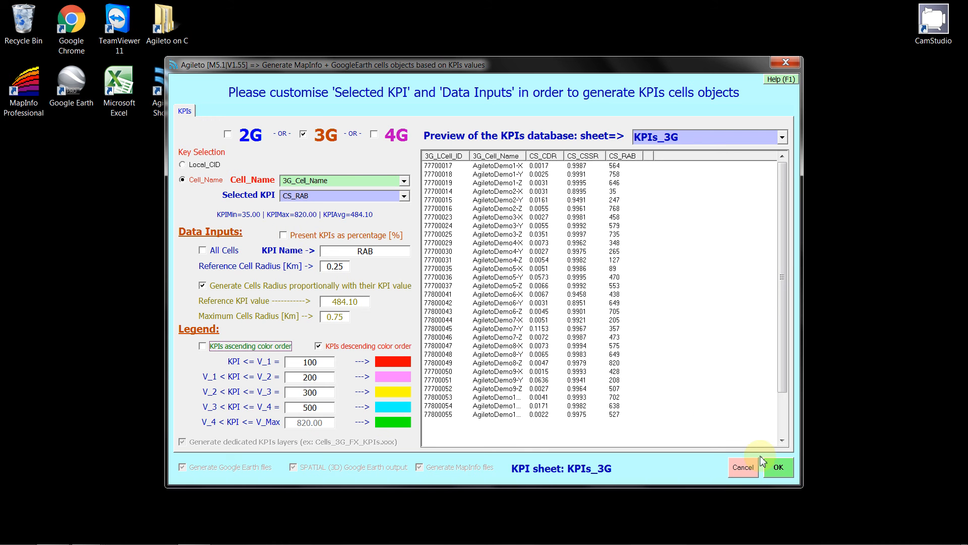
click(777, 466)
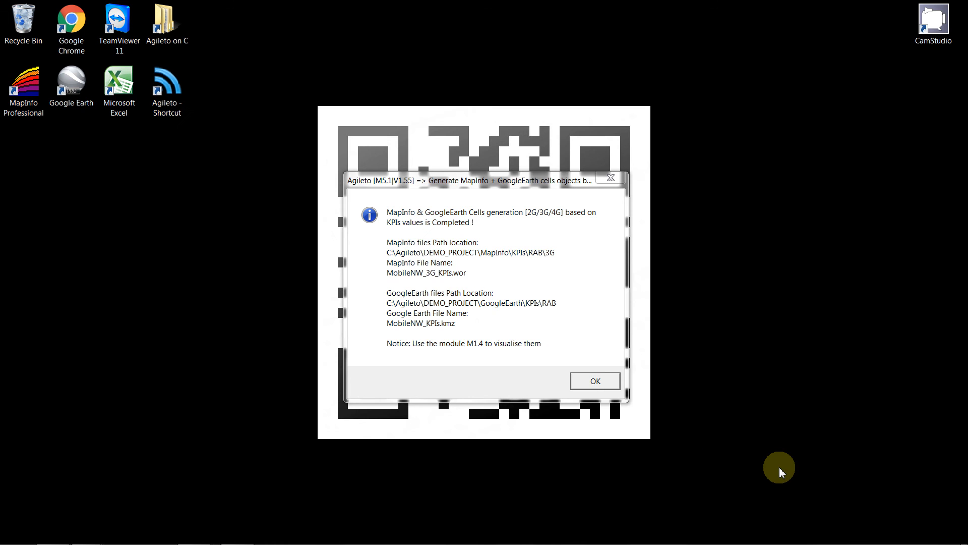
click(593, 384)
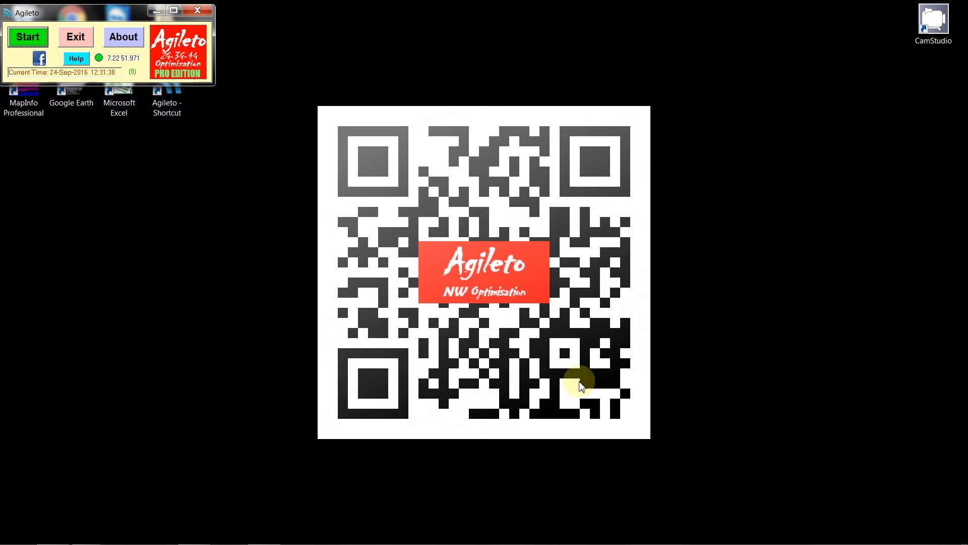
Open module 1.4 for viewing the active database, MapInfo and Google Earth representations.
click(27, 38)
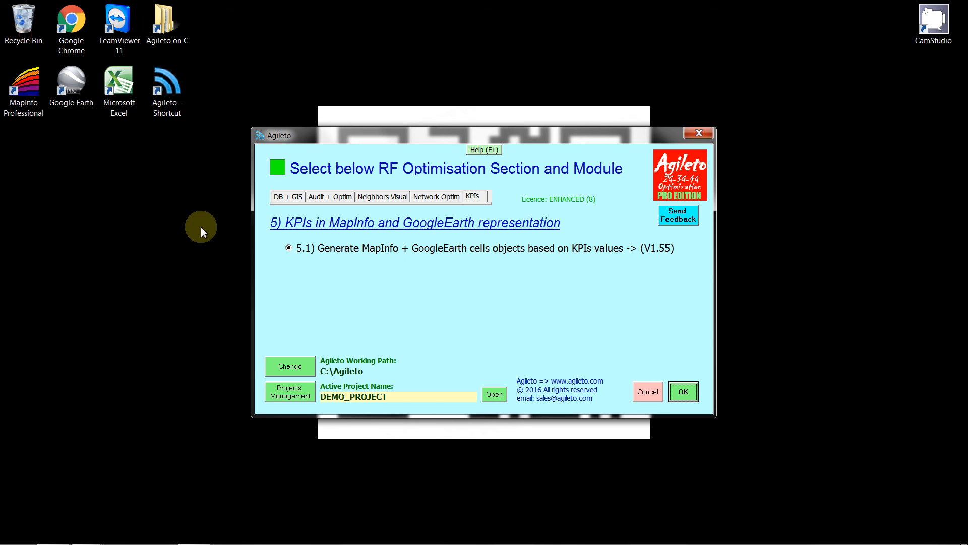
click(287, 196)
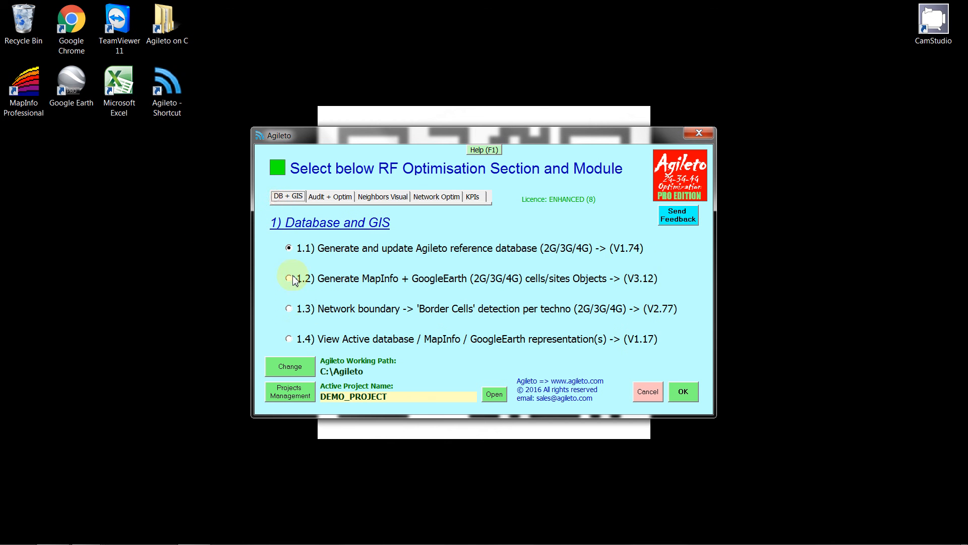
click(300, 339)
click(691, 394)
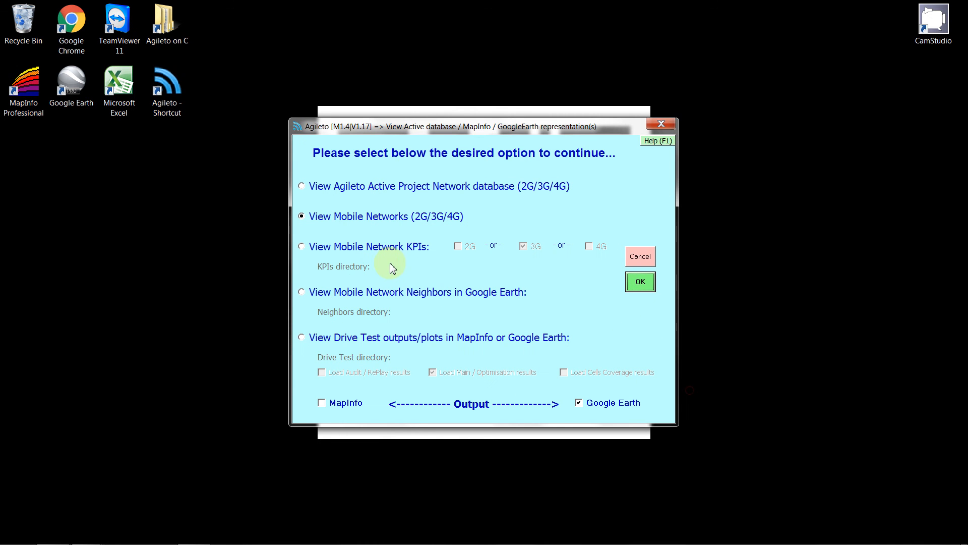
View the mobile network KPIs from the RAB directory for 3G in Google Earth.
click(327, 247)
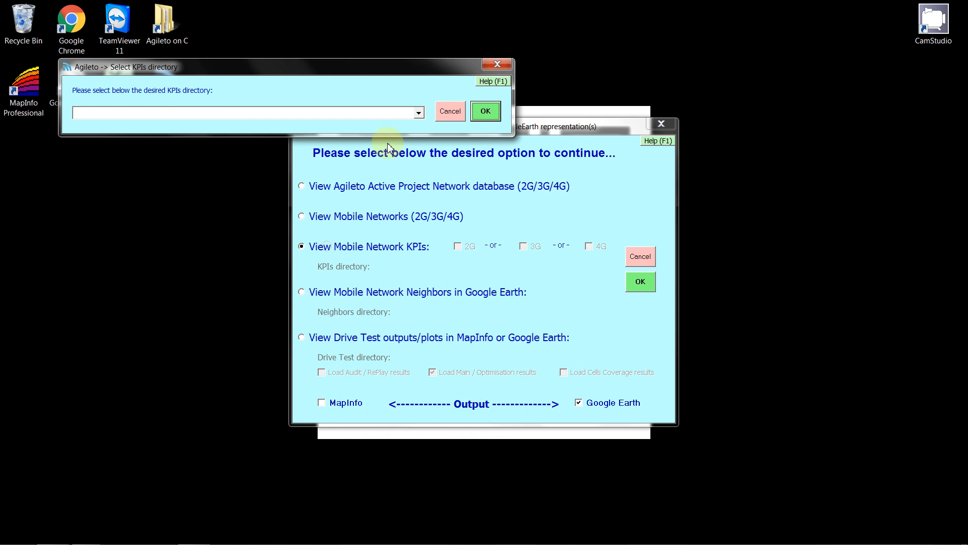
click(418, 112)
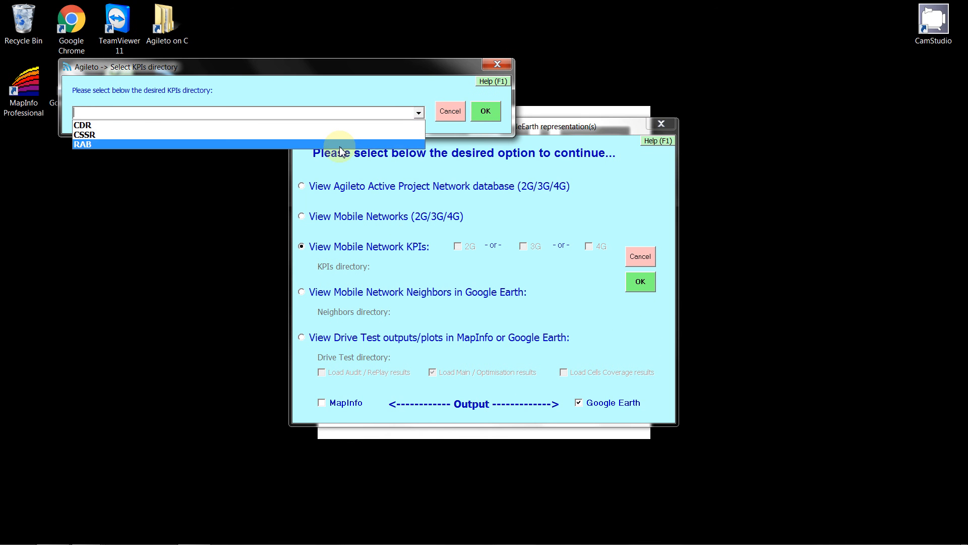
click(340, 145)
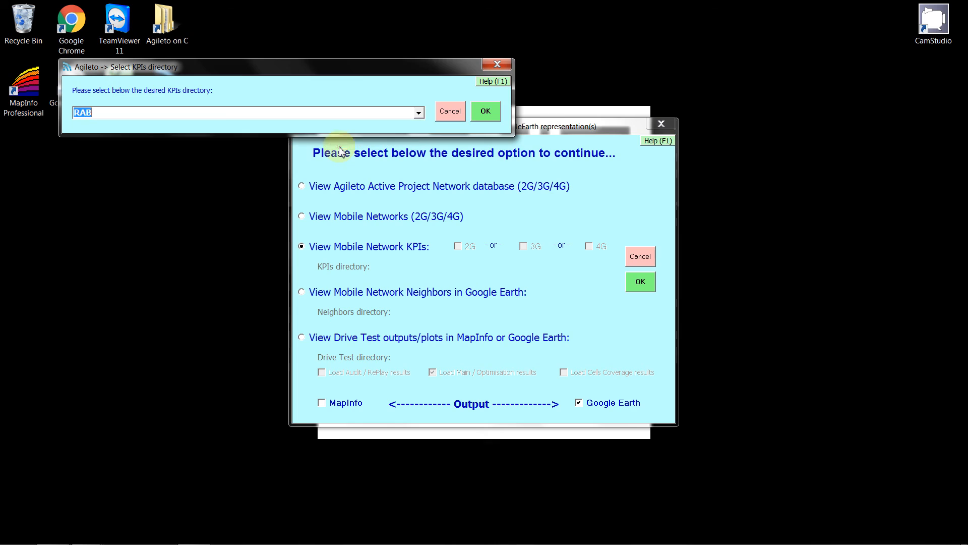
click(485, 112)
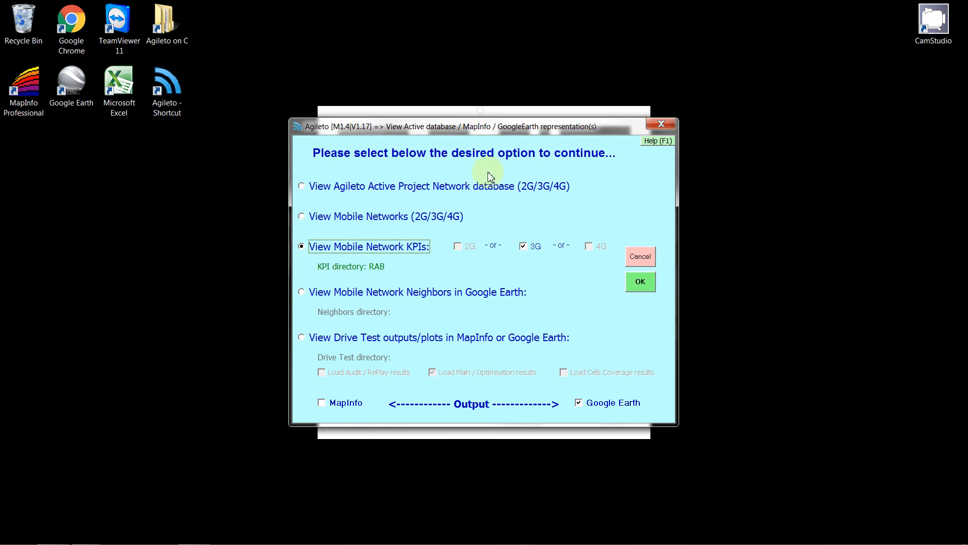
click(642, 284)
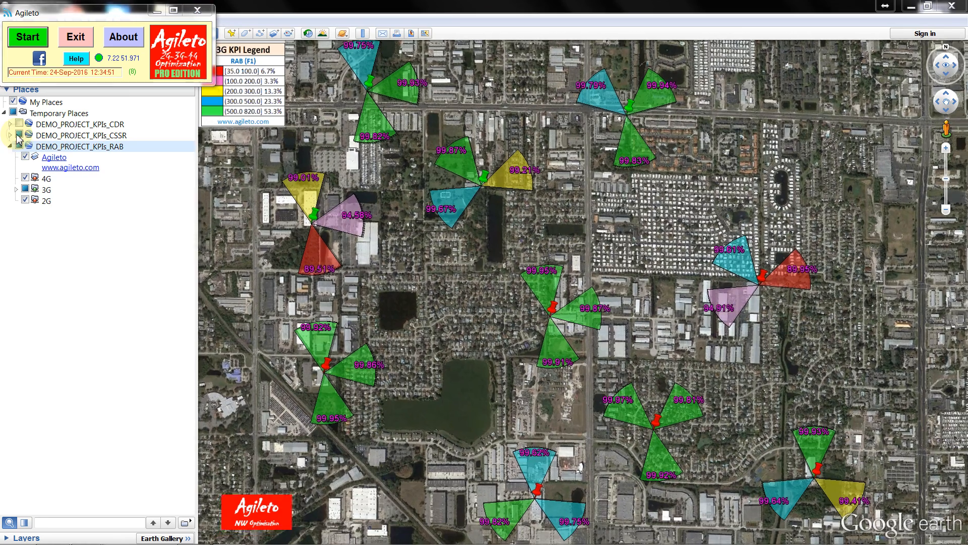
Hide DEMO_PROJECT_KPIs_CSSR and show only Sites_3G and Cells_3G_F1_KPIs in the 3G layer of DEMO_PROJECT_KPIs_RAB.
click(18, 146)
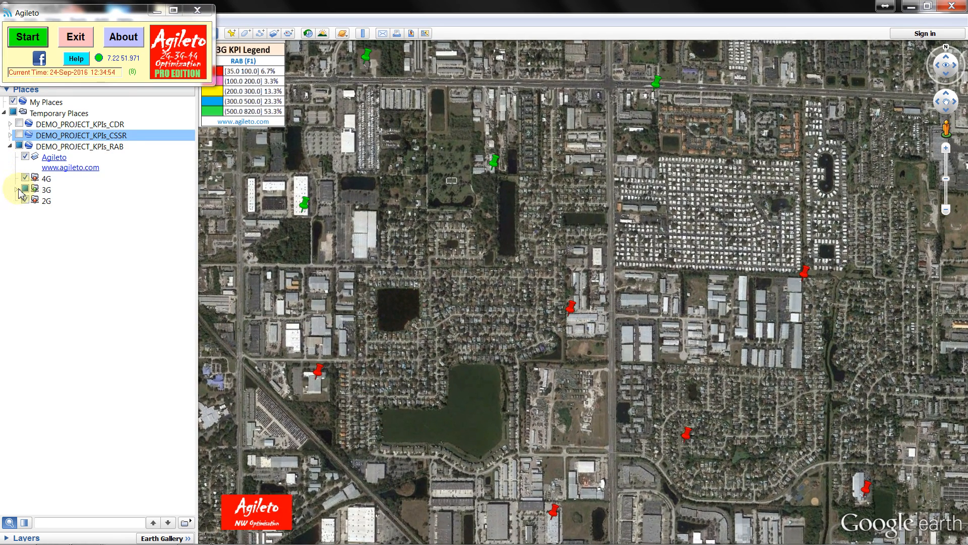
click(23, 190)
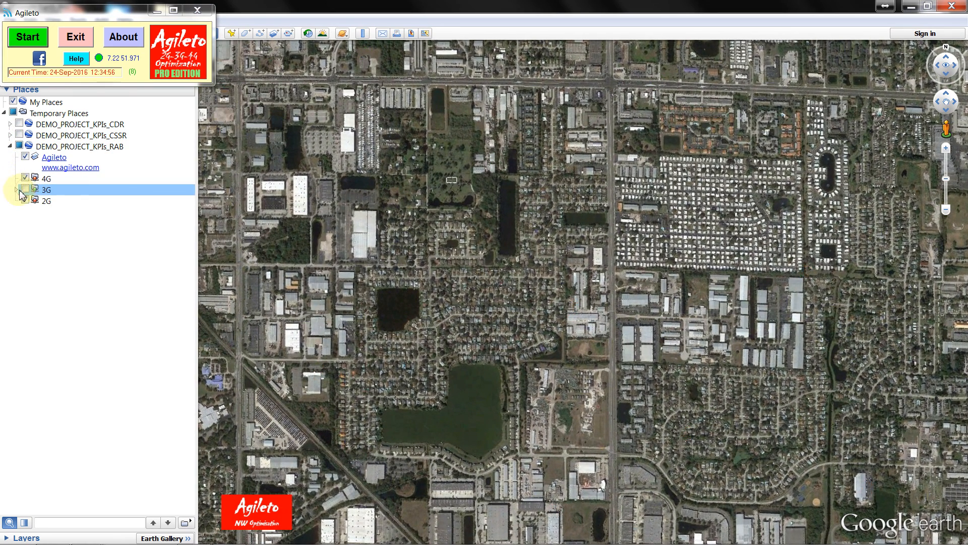
click(16, 190)
click(31, 221)
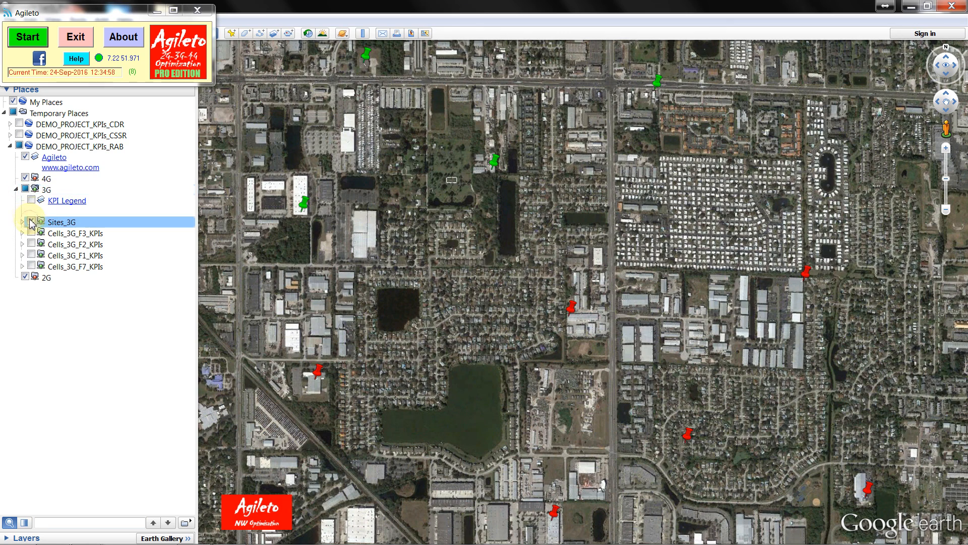
click(31, 254)
scroll(519, 274, down, 2)
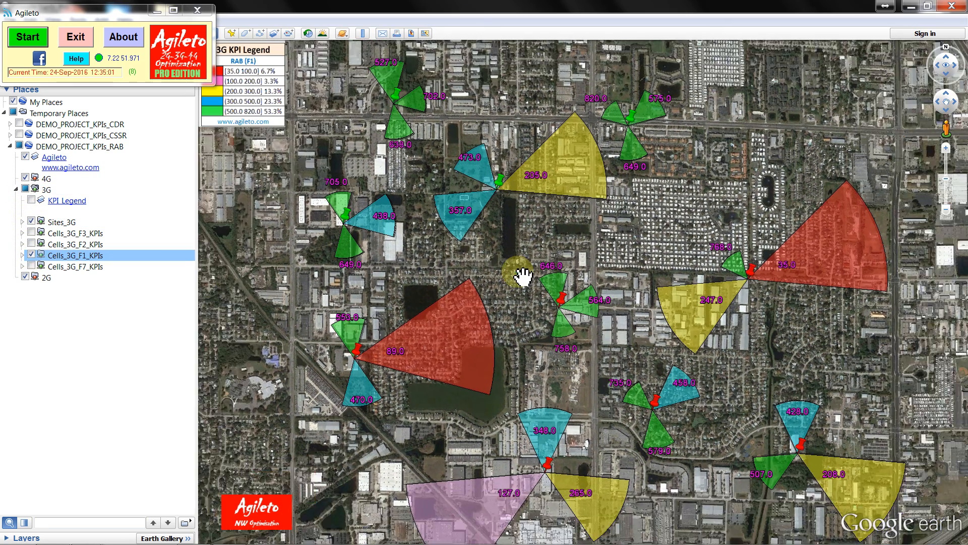
Minimise the Agileto window and expand Cells_3G_F1_KPIs and its Cells3G folder to list the RAB threshold ranges.
scroll(519, 274, down, 2)
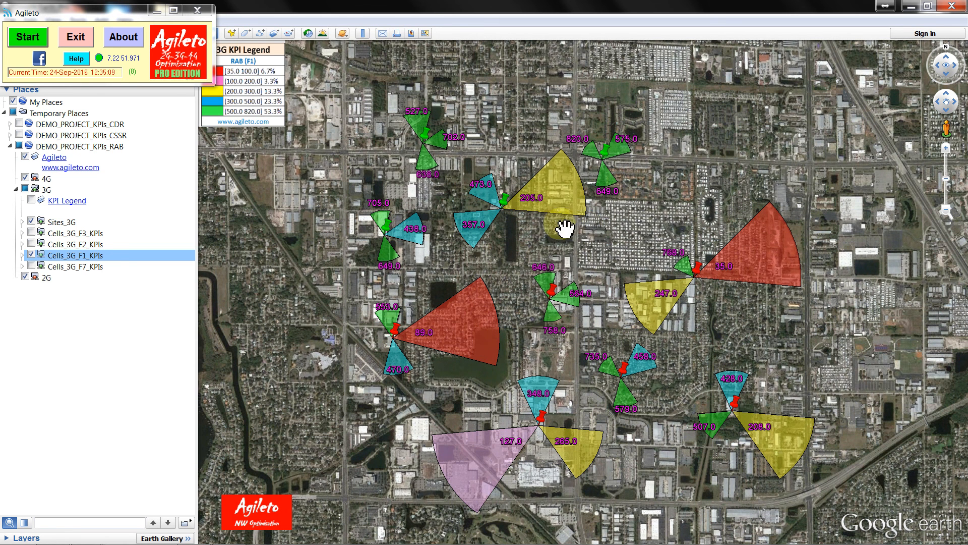
click(157, 11)
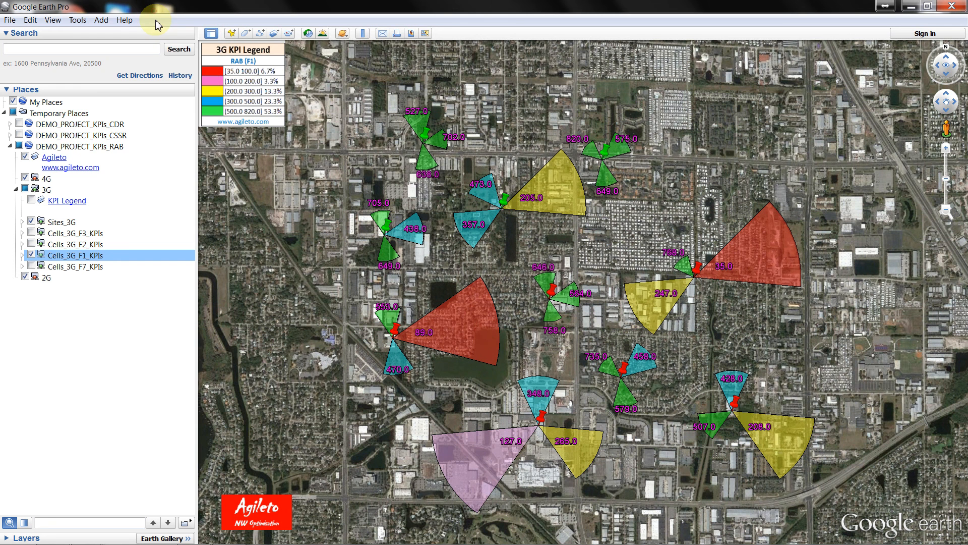
click(23, 256)
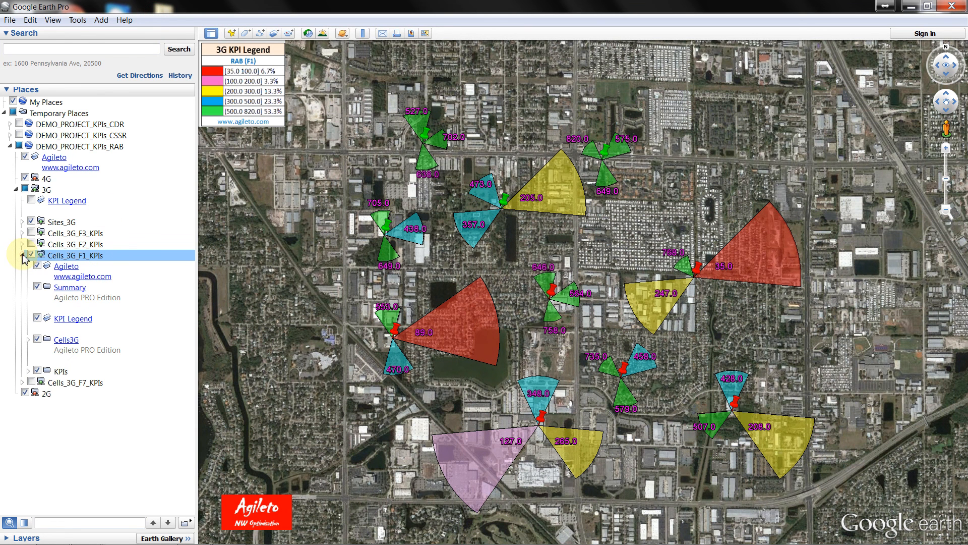
click(28, 340)
scroll(63, 406, down, 1)
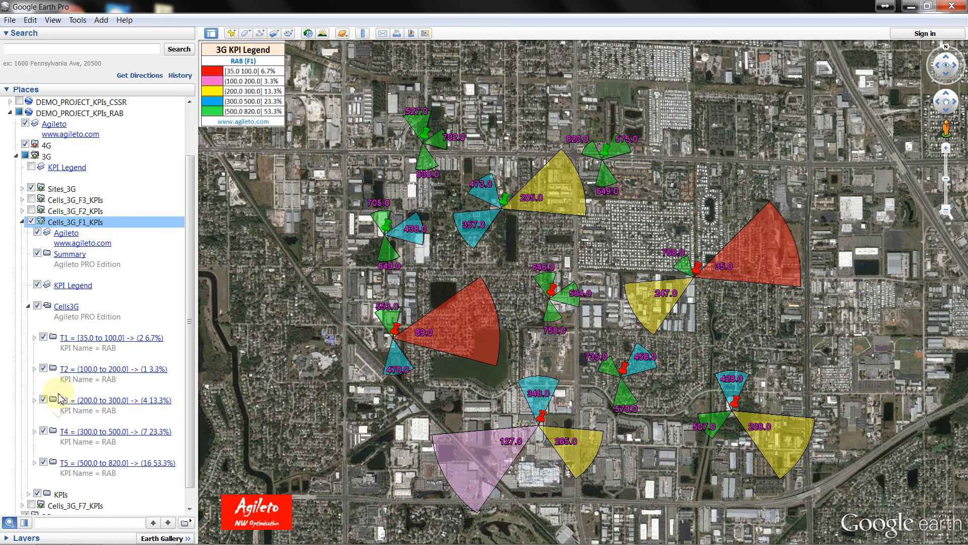
Hide and reshow the T1 range (35.0 to 100.0) to identify its cells on the map, and view its KPI details.
click(44, 338)
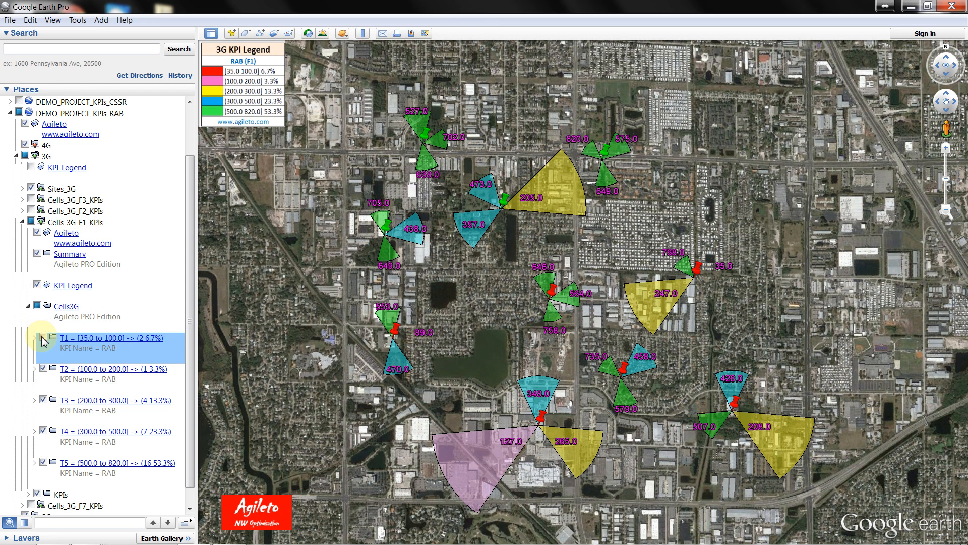
click(43, 338)
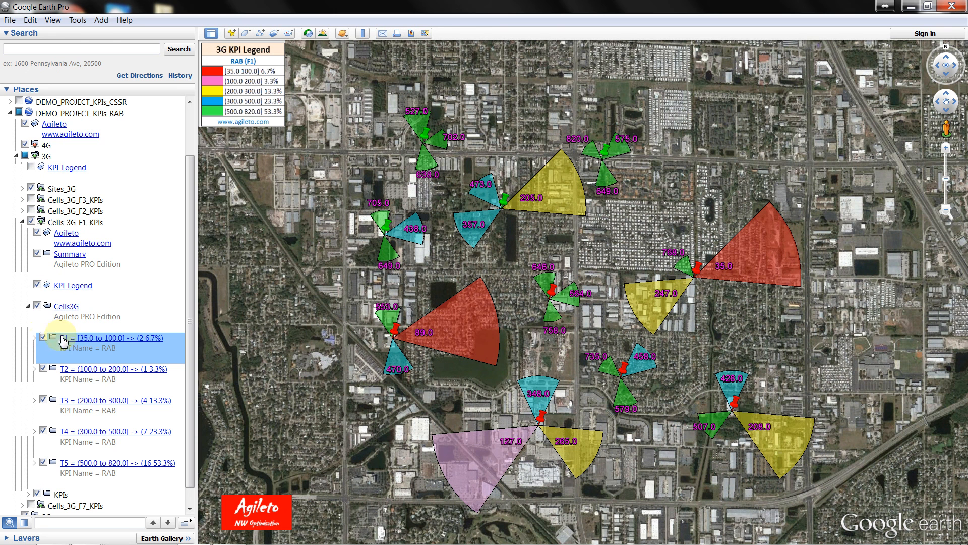
click(143, 343)
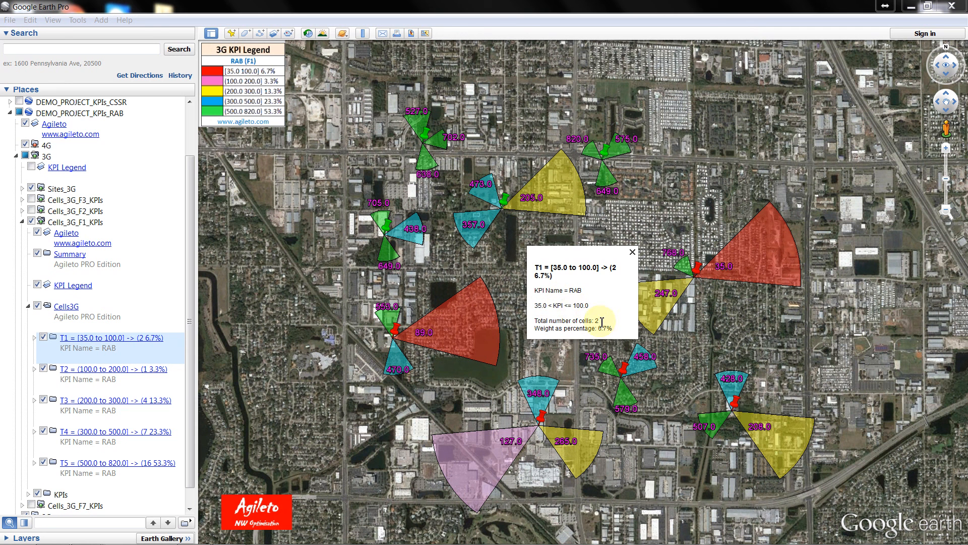
click(43, 337)
click(43, 337)
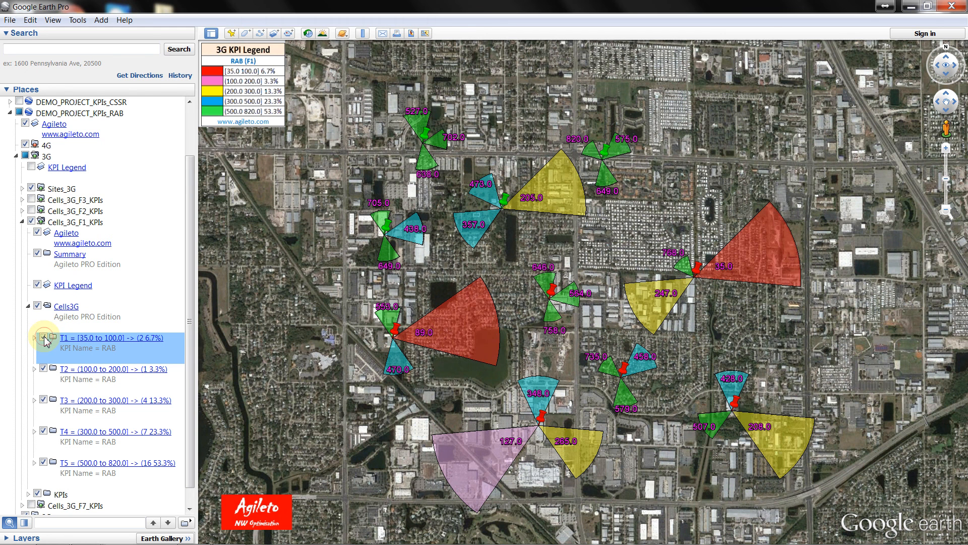
click(44, 337)
click(44, 337)
click(43, 337)
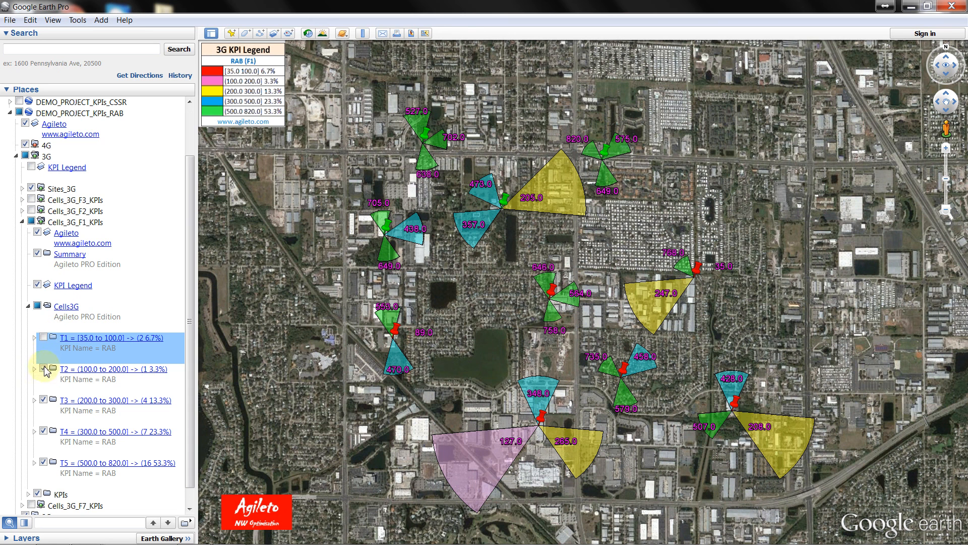
click(44, 337)
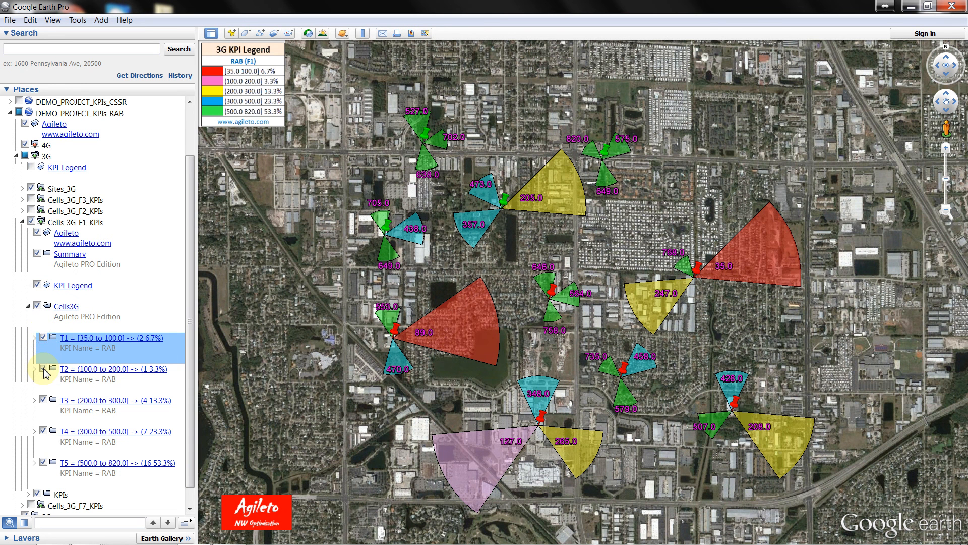
Toggle the T2 range (100.0 to 200.0) off and on, and view the details of its pink cell on the map.
click(43, 369)
click(43, 368)
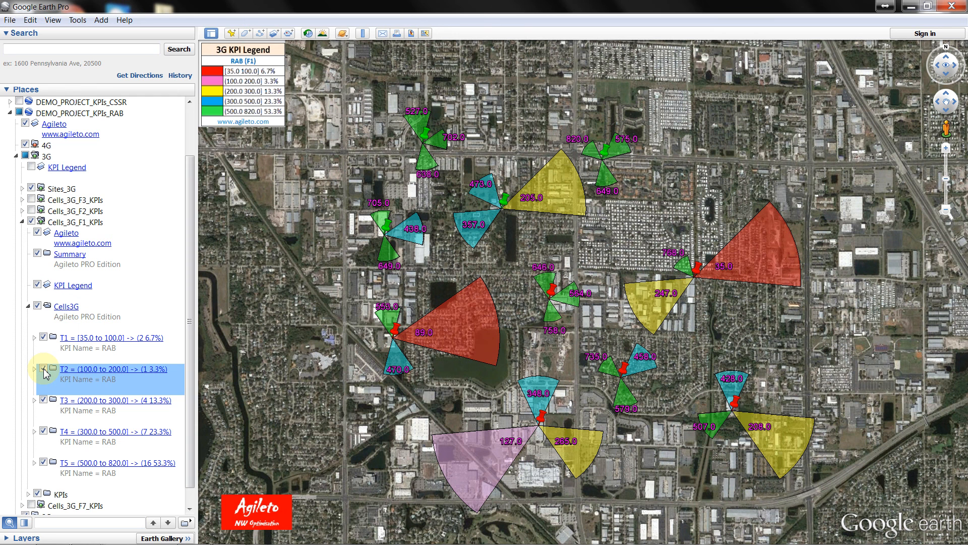
click(461, 446)
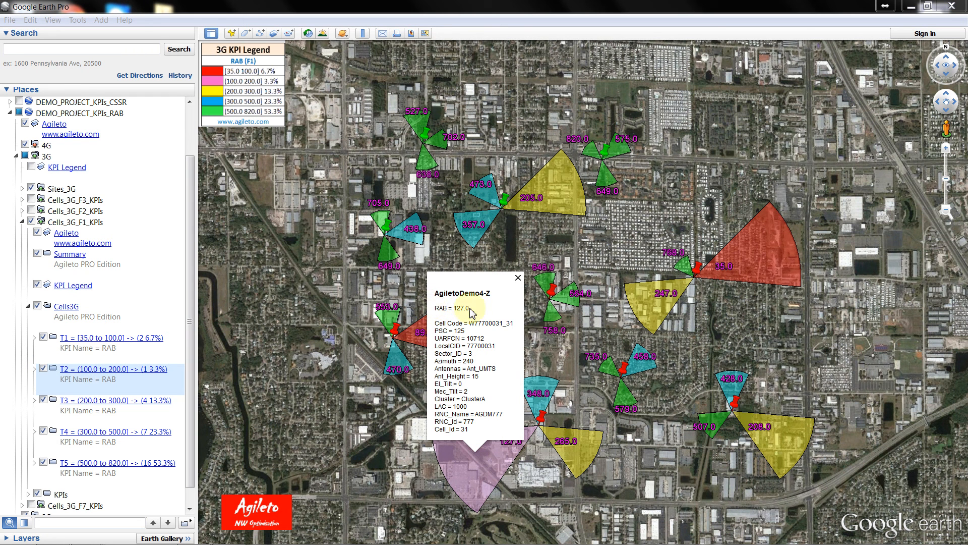
click(43, 369)
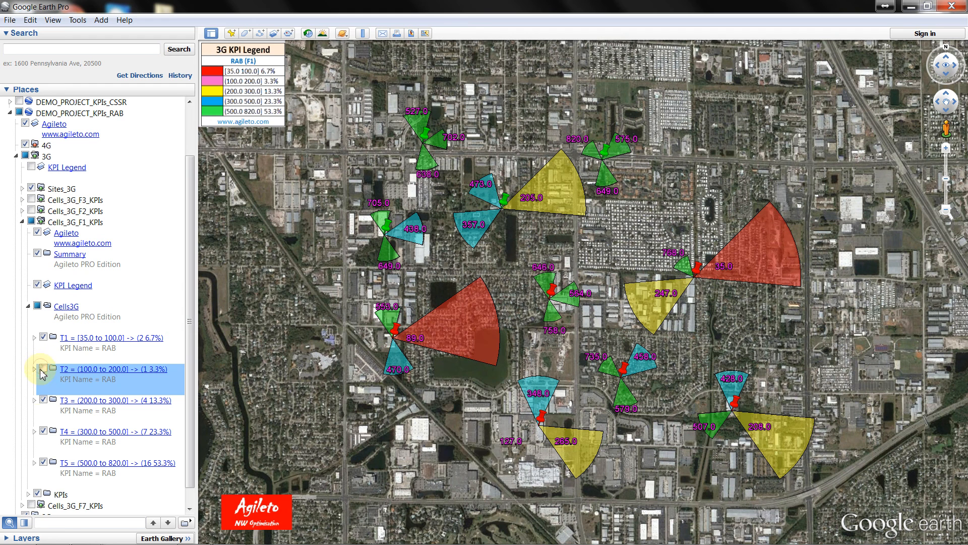
click(43, 369)
Toggle the T3, T4 and T5 ranges off and on in turn to compare their cells with the legend.
click(44, 400)
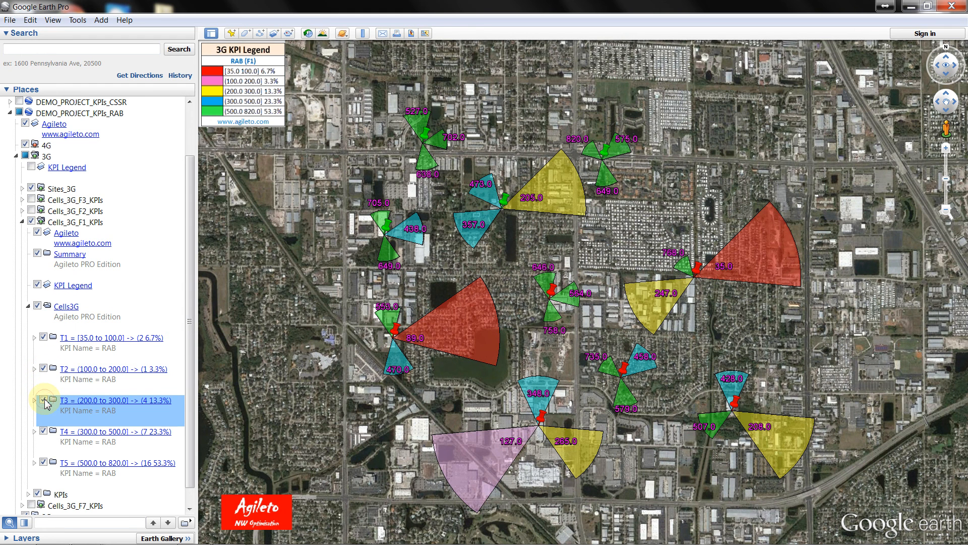
click(44, 400)
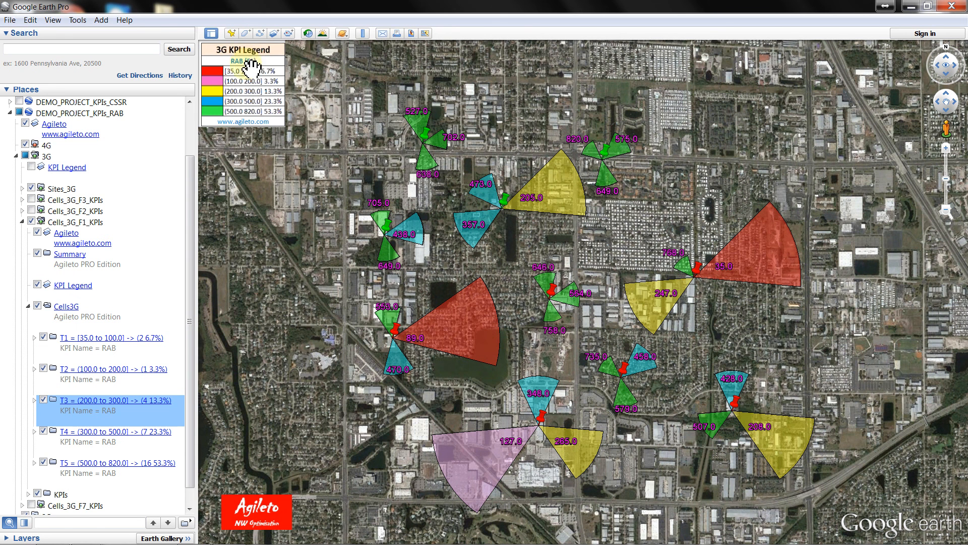
click(43, 431)
click(43, 431)
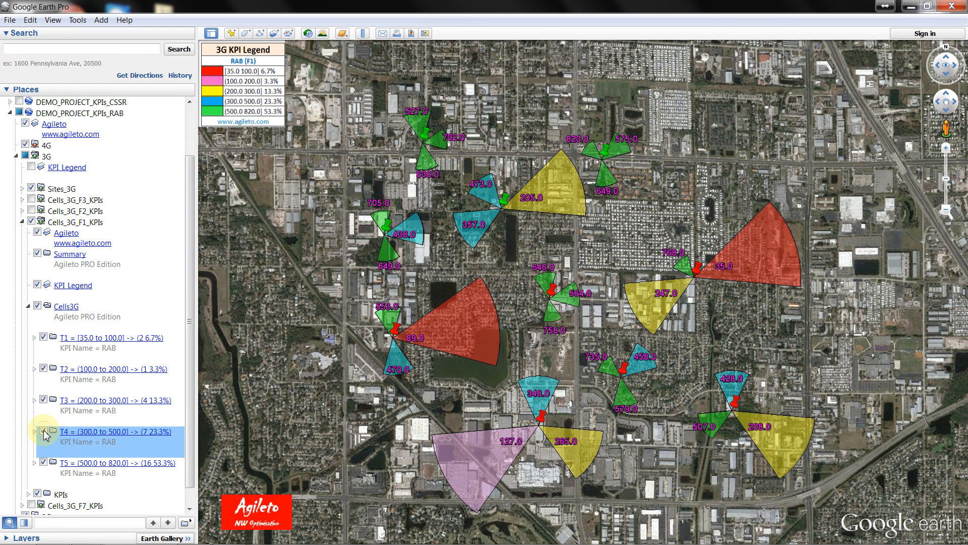
click(44, 462)
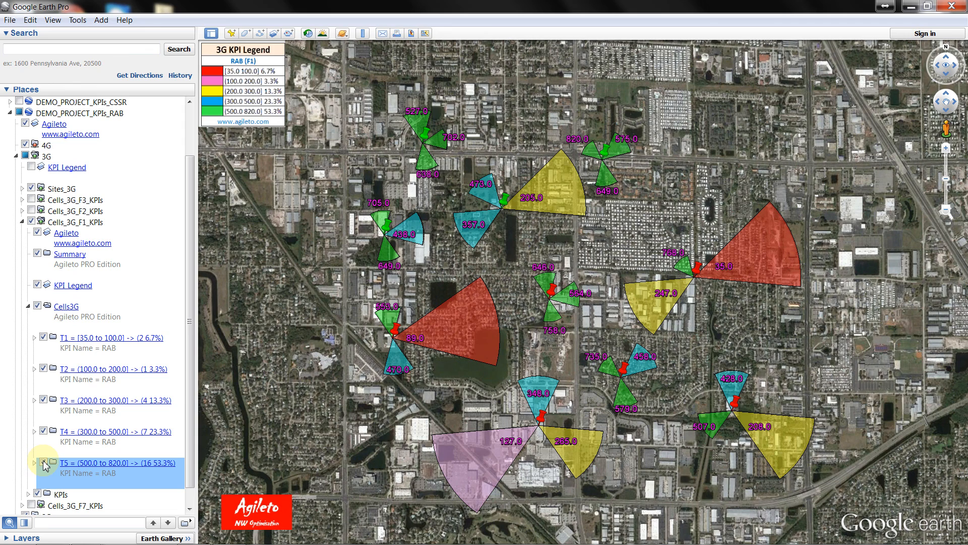
click(43, 463)
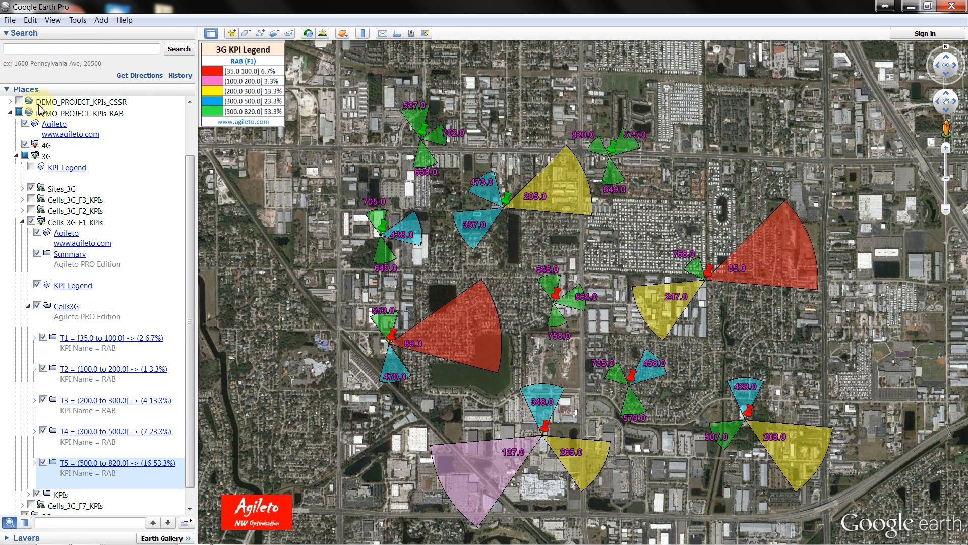
Switch to Agileto and start module 1.4 for viewing the active database, MapInfo and Google Earth representations of DEMO_PROJECT.
mouse_move(168, 539)
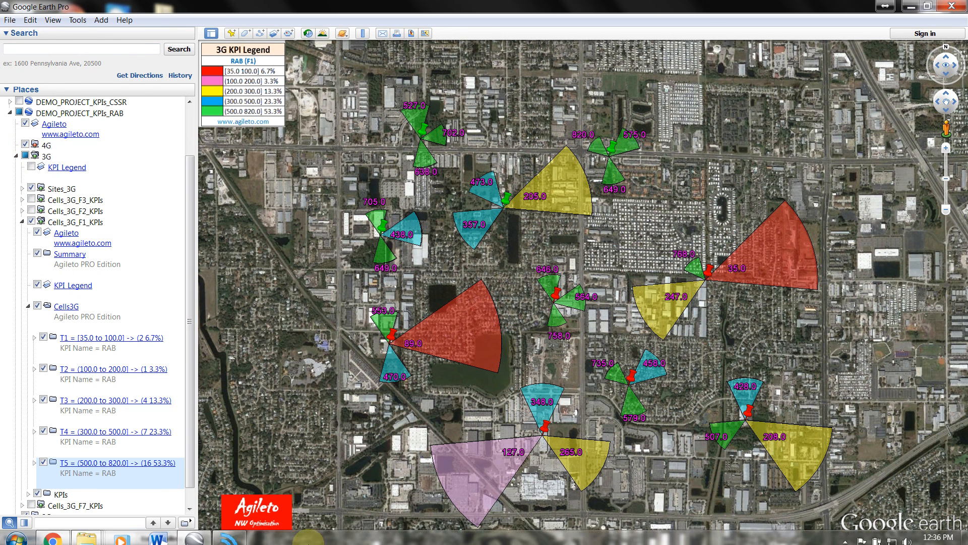
click(229, 532)
click(28, 38)
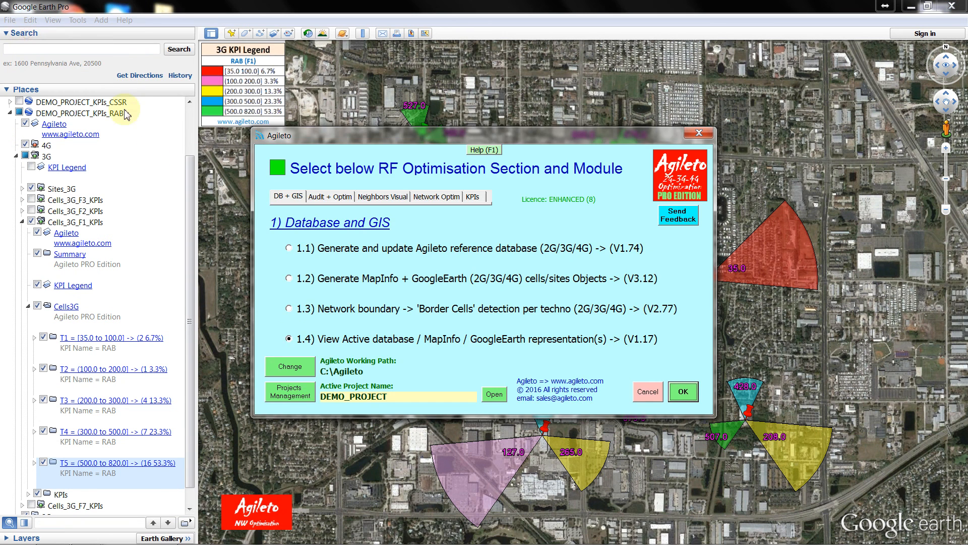
click(684, 395)
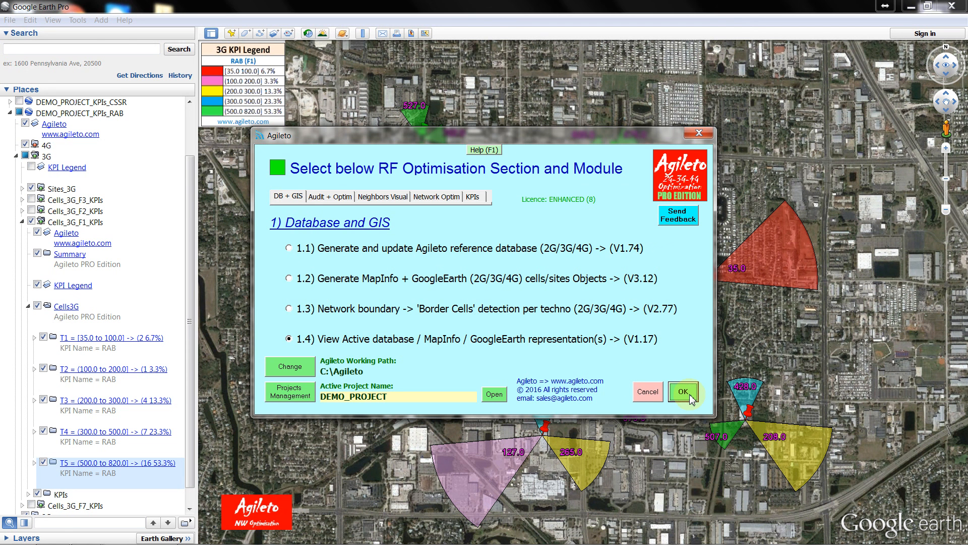
click(683, 391)
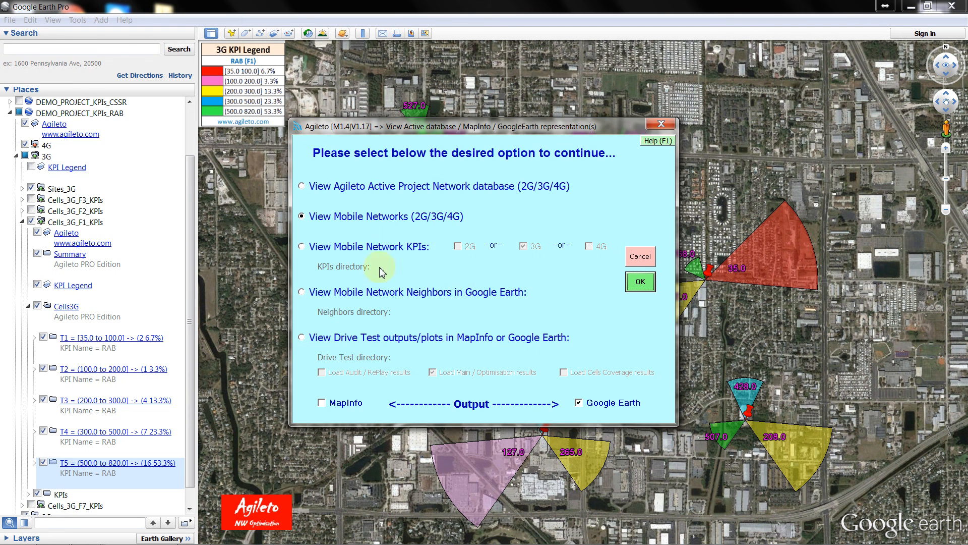
View the 3G mobile network KPIs from the RAB directory with MapInfo as the output instead of Google Earth.
click(341, 249)
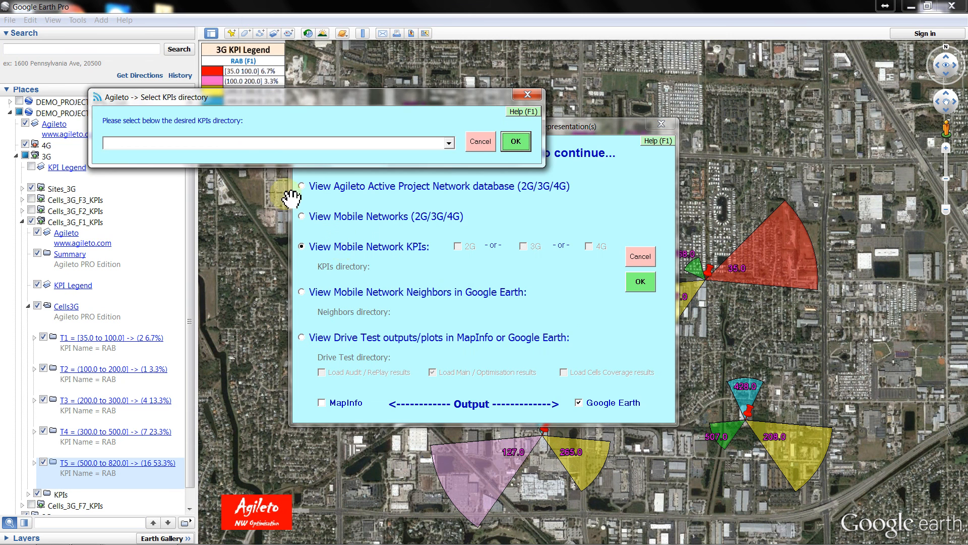
click(448, 145)
click(403, 174)
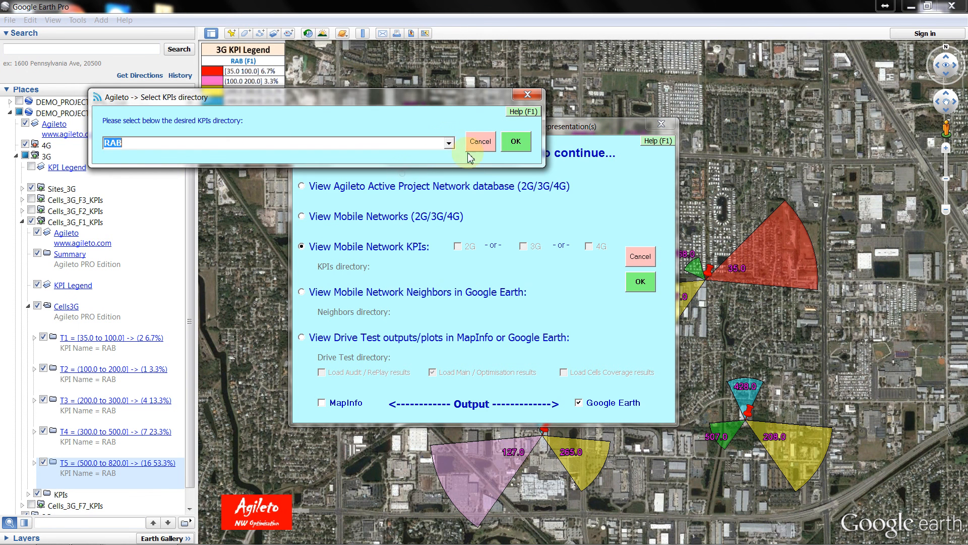
click(516, 141)
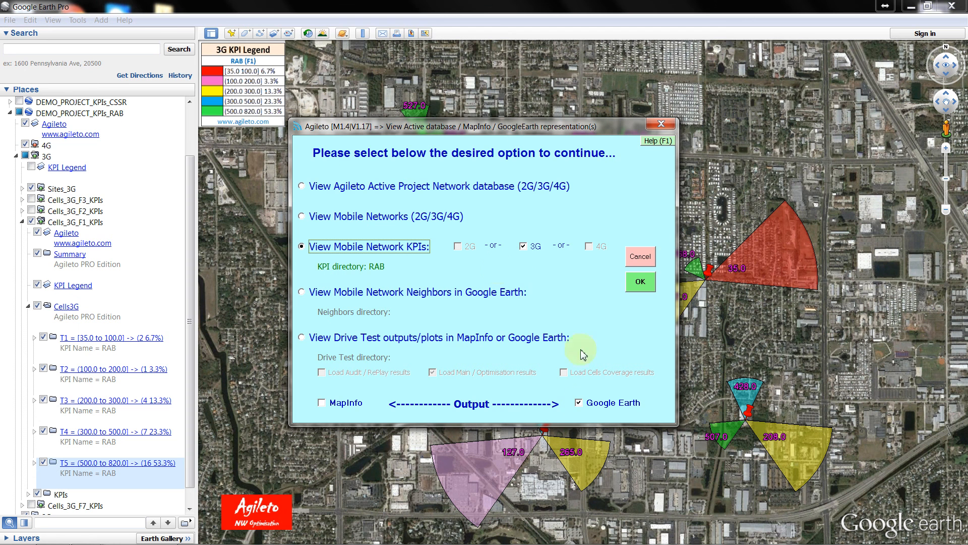
click(322, 402)
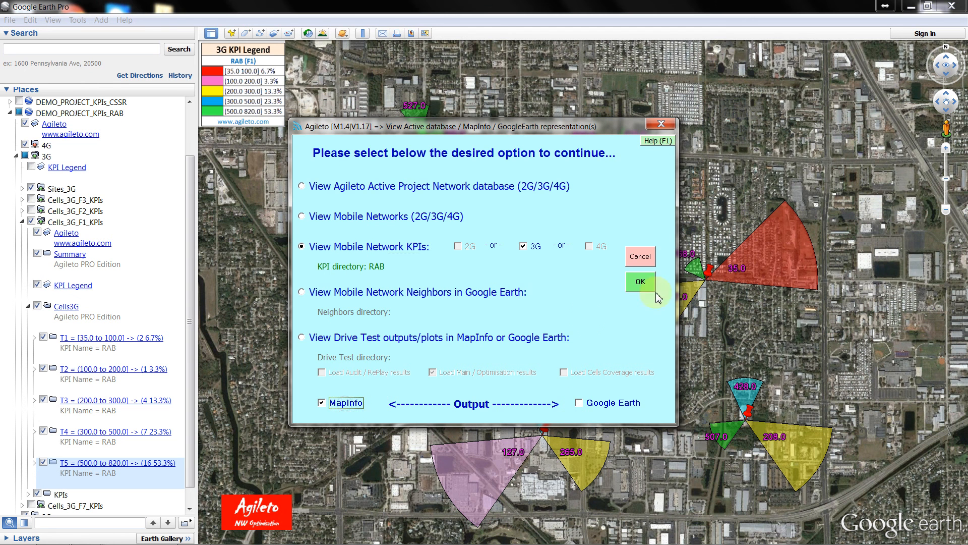
click(639, 282)
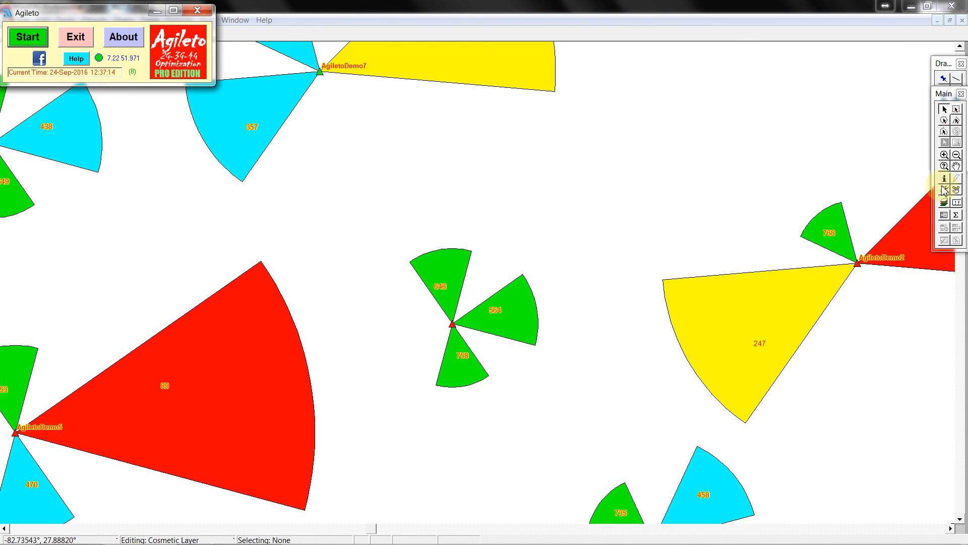
Inspect the attributes of the large red cell at AgiletoDemo5 with the Info tool, enlarging its window to show all fields in full.
click(957, 168)
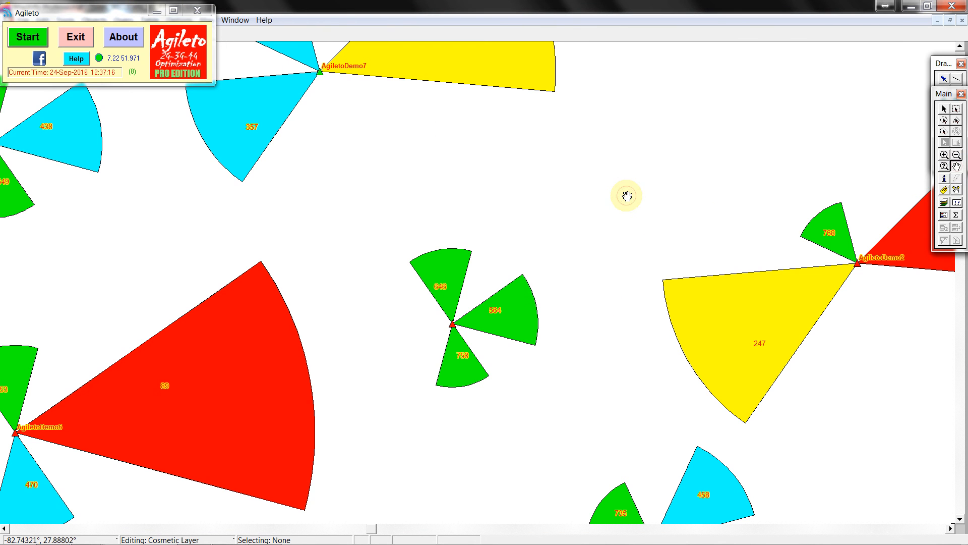
scroll(626, 196, down, 2)
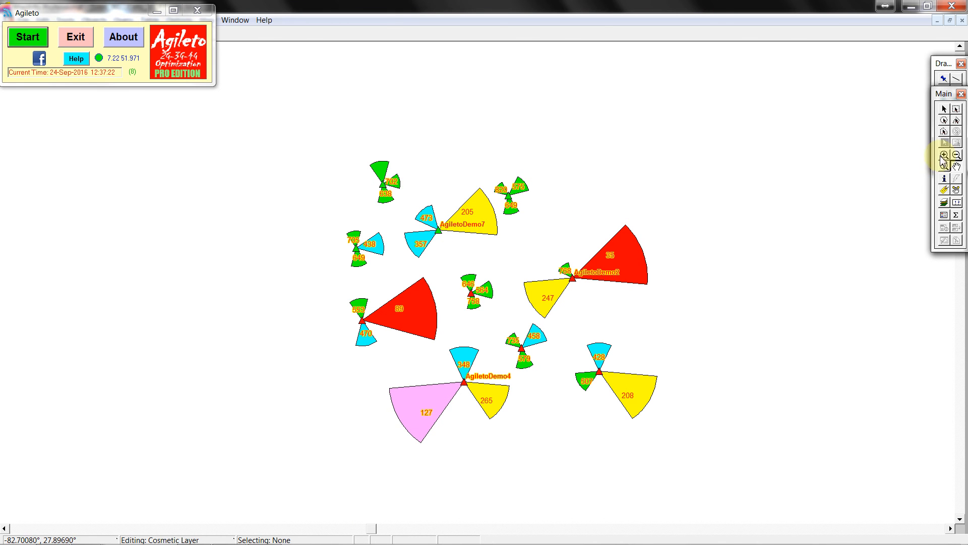
click(944, 156)
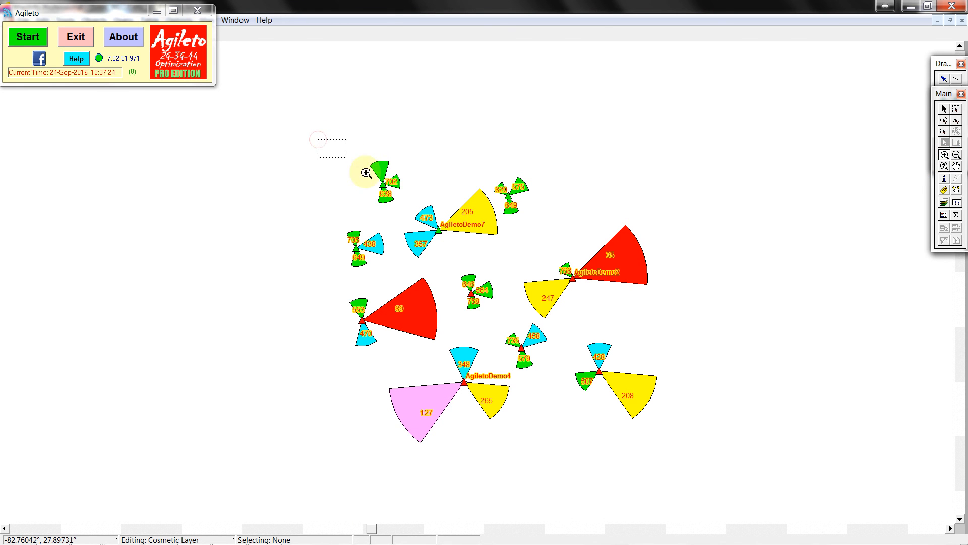
drag(618, 387, 681, 440)
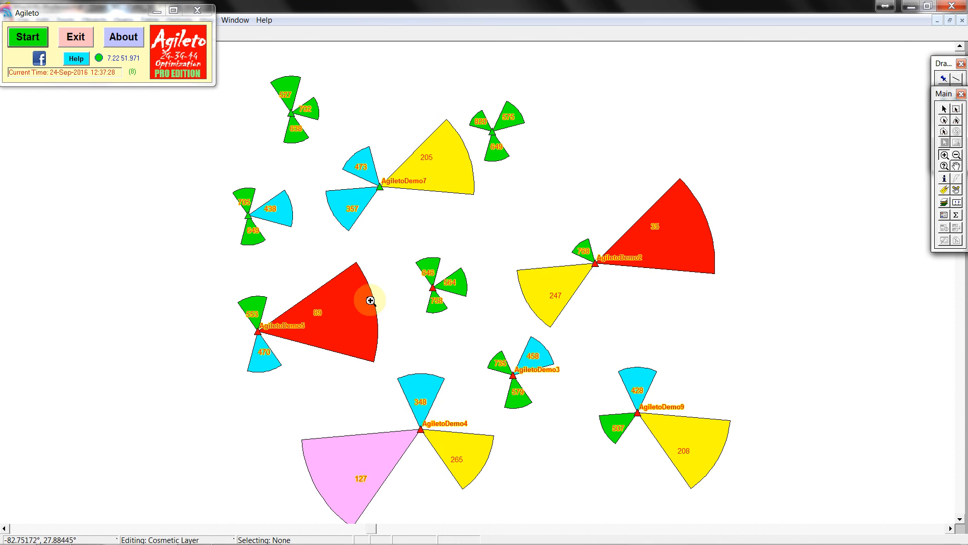
click(944, 178)
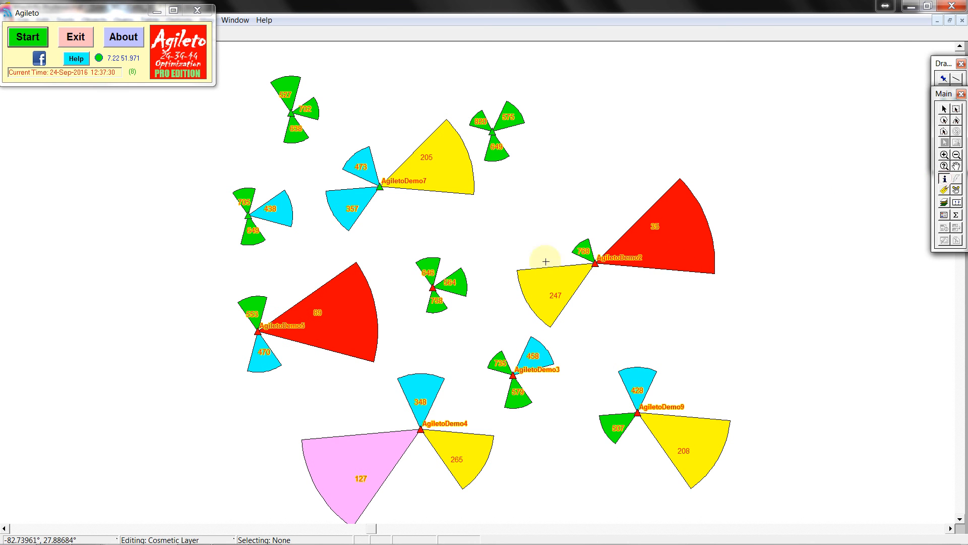
click(326, 293)
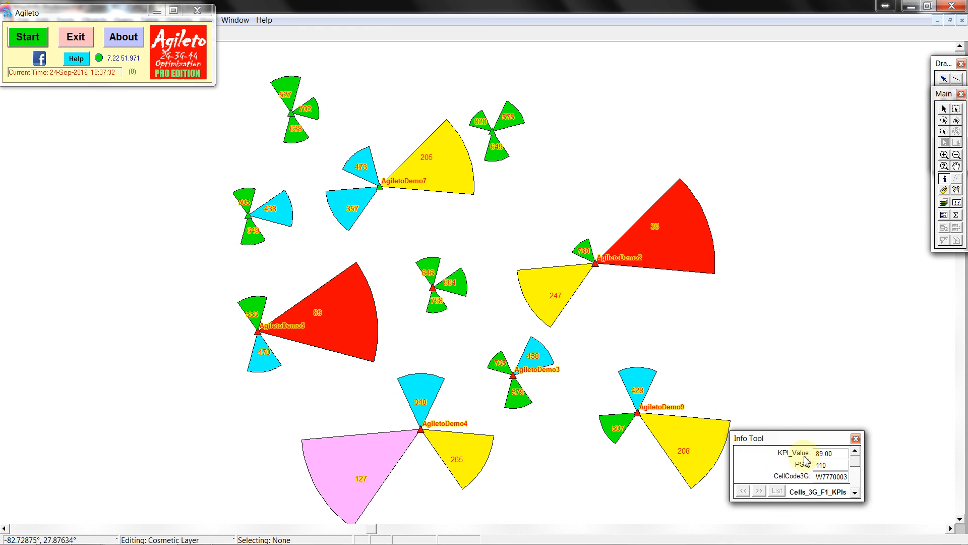
drag(800, 431, 809, 240)
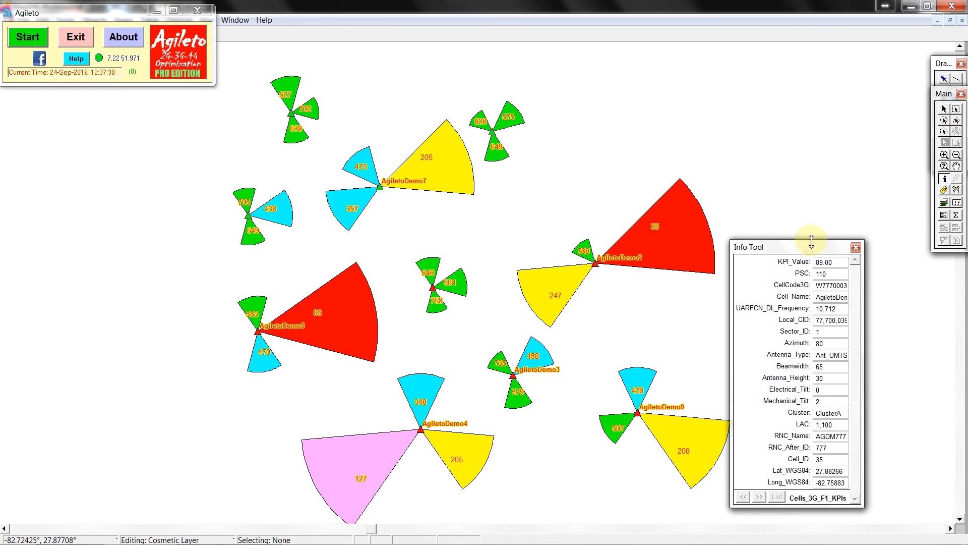
drag(863, 317, 900, 315)
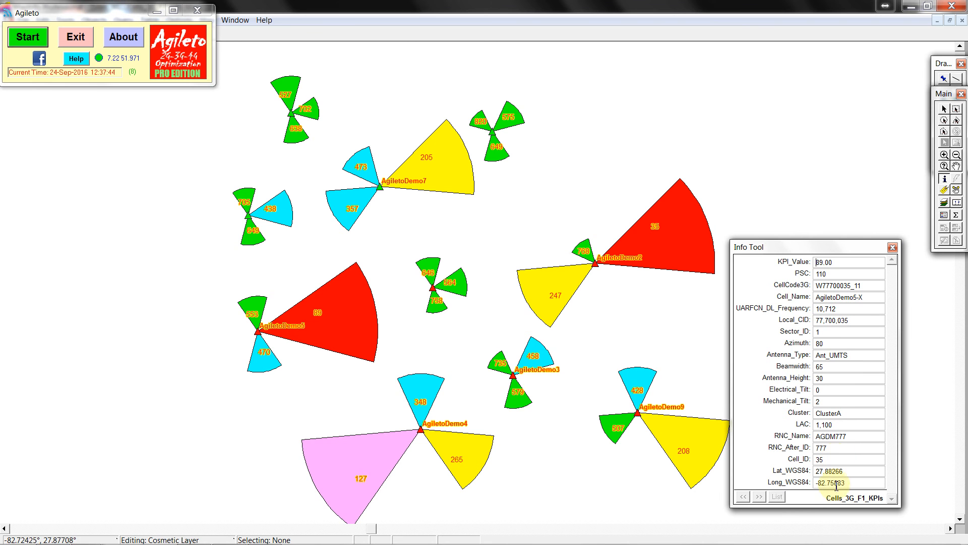
Inspect the attributes of the lower green cell at the map's central site and minimize the MapInfo window.
click(436, 308)
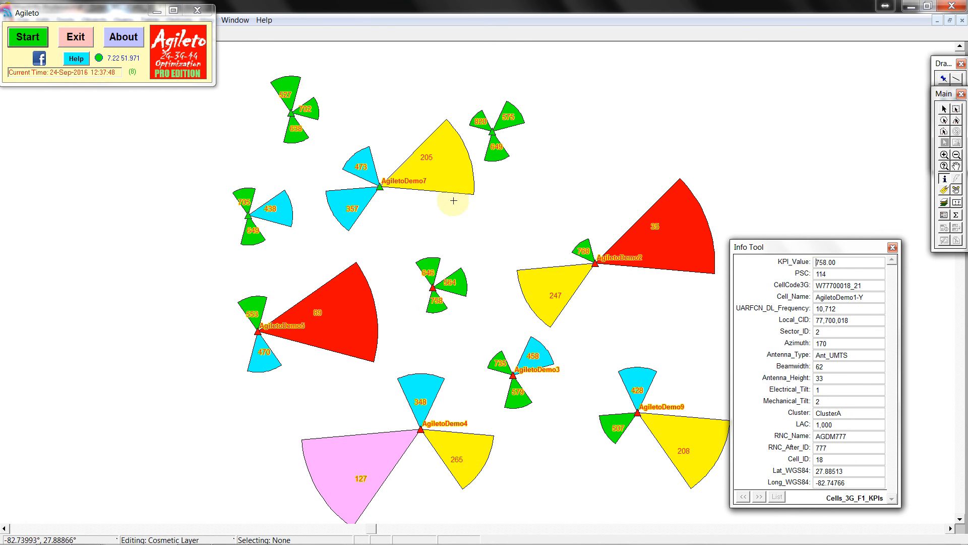
click(911, 6)
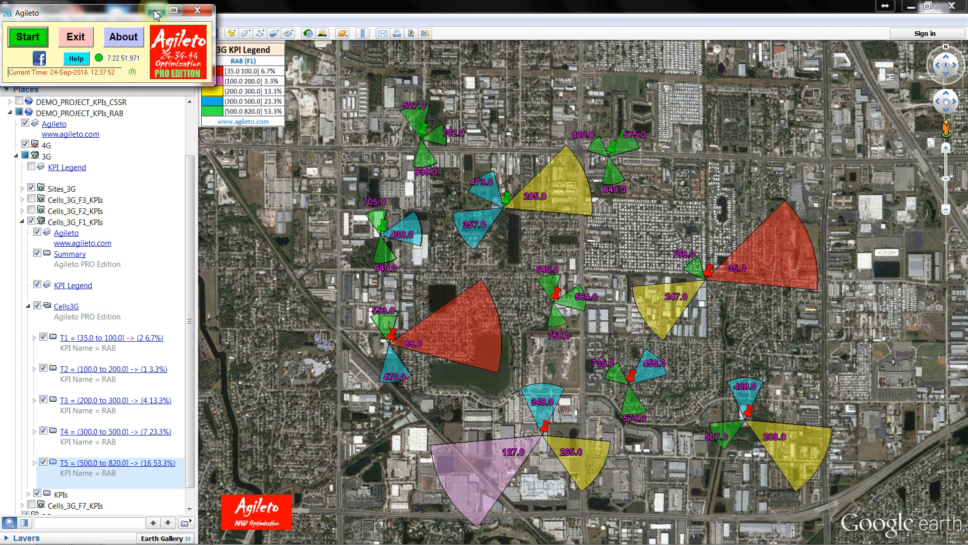
Switch to Agileto and start module 5.1 for generating MapInfo and Google Earth cell objects from KPI values.
click(45, 43)
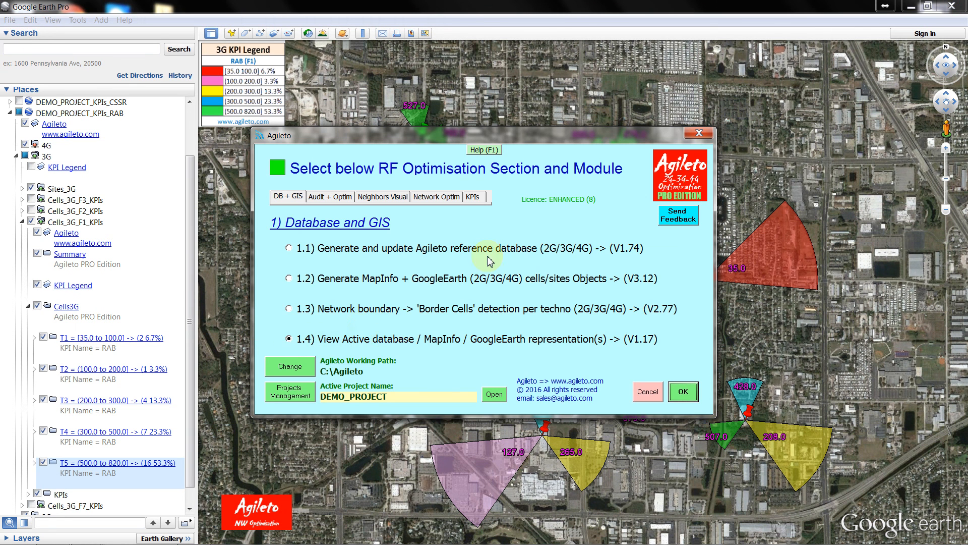
click(471, 204)
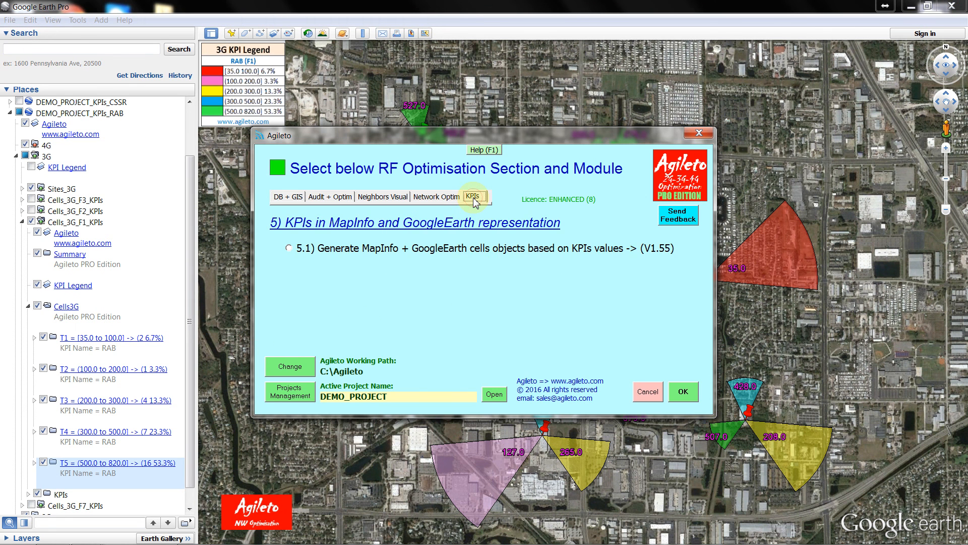
click(321, 254)
click(686, 395)
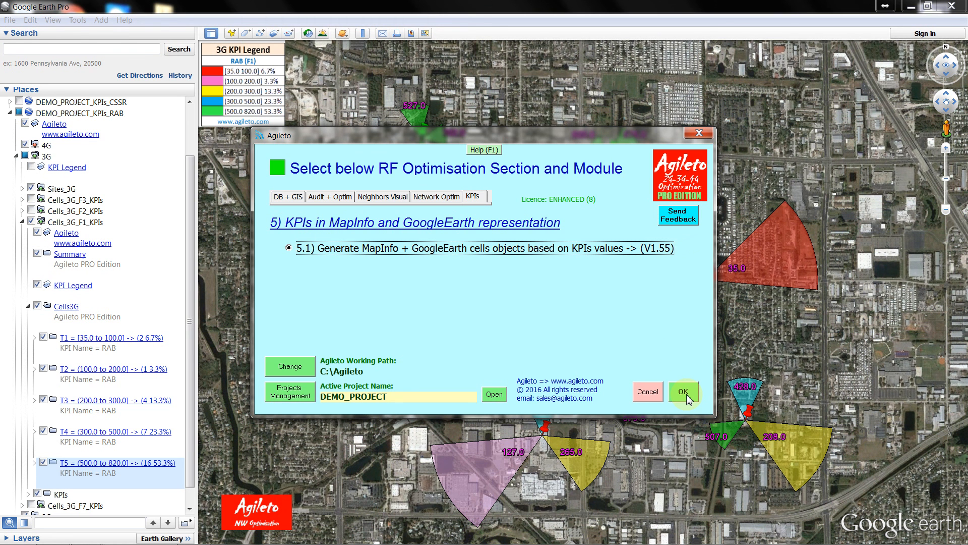
click(684, 393)
click(523, 364)
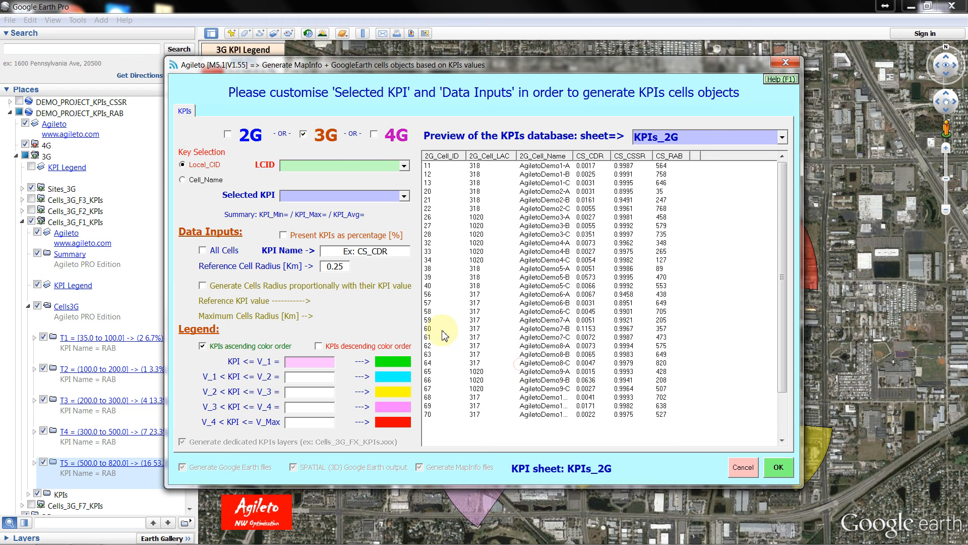
Select 4G as the technology and load the KPIs_4G sheet into the database preview.
click(375, 134)
click(783, 137)
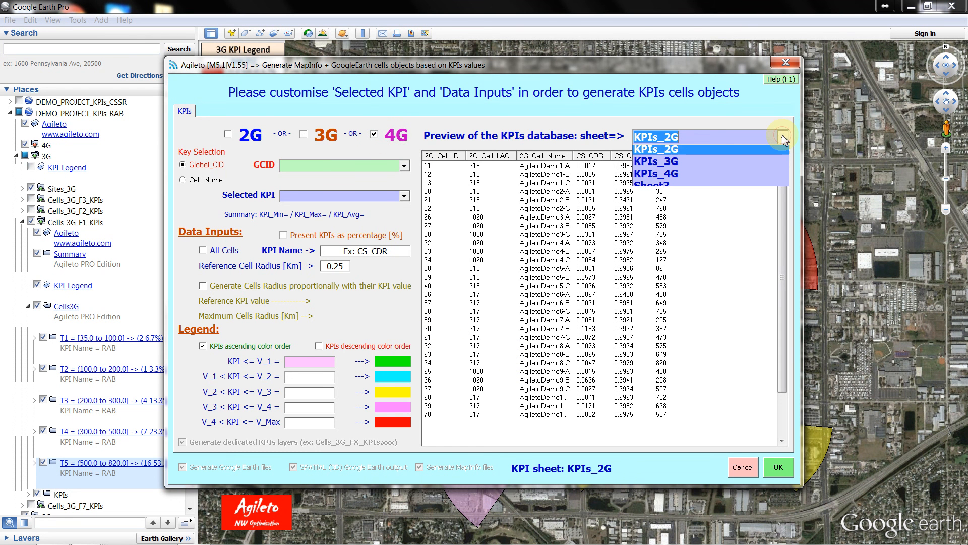
click(710, 196)
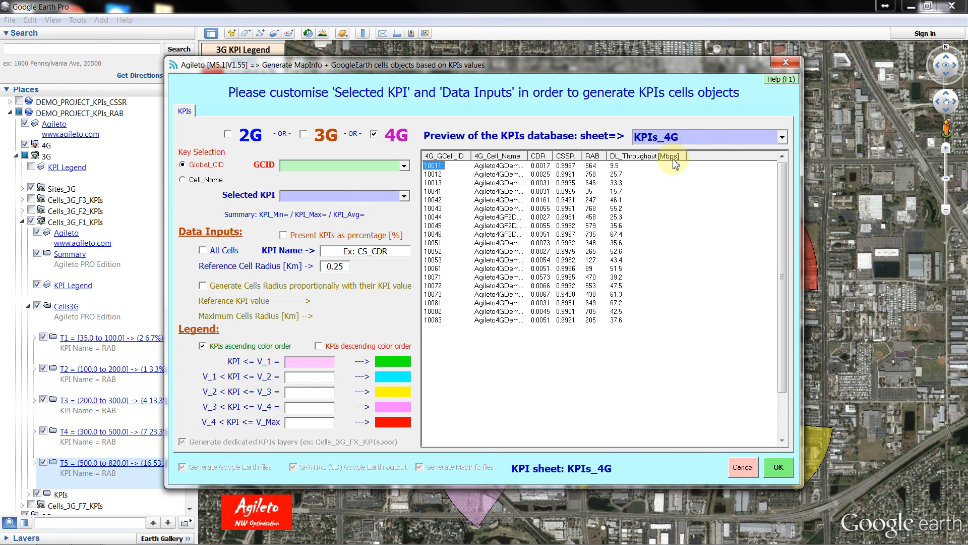
Use Cell_Name as the key, mapped to 4G_Cell_Name, and choose DL_Throughput [Mbps] as the selected KPI.
click(195, 180)
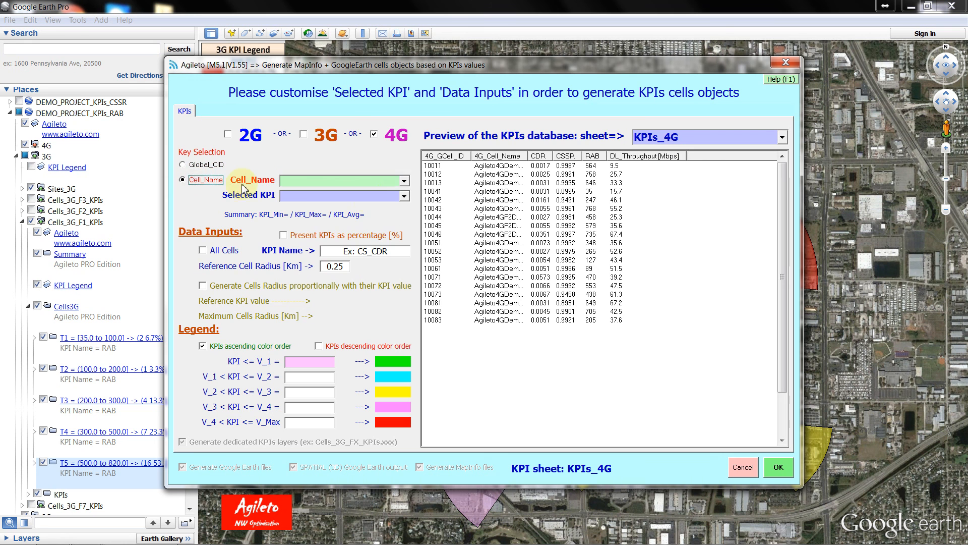
click(404, 181)
click(353, 197)
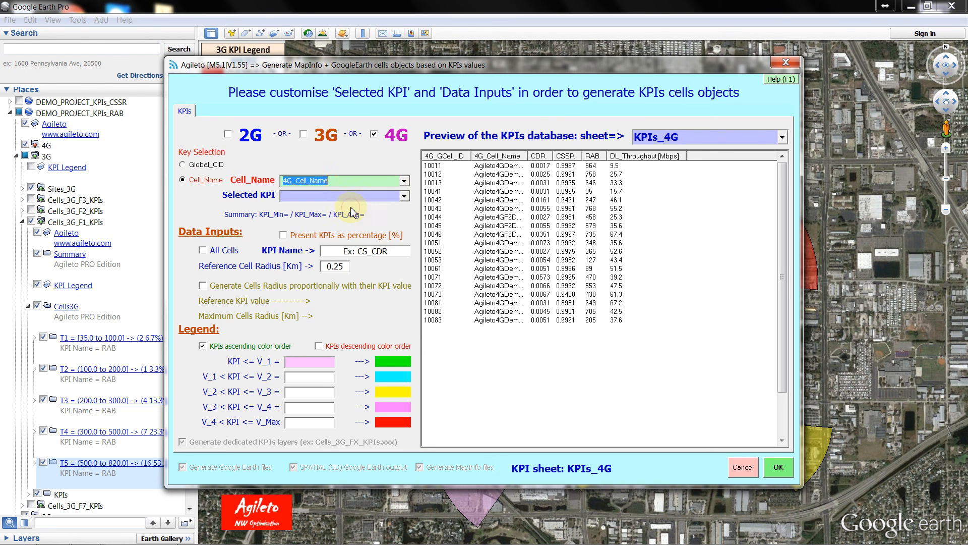
click(404, 196)
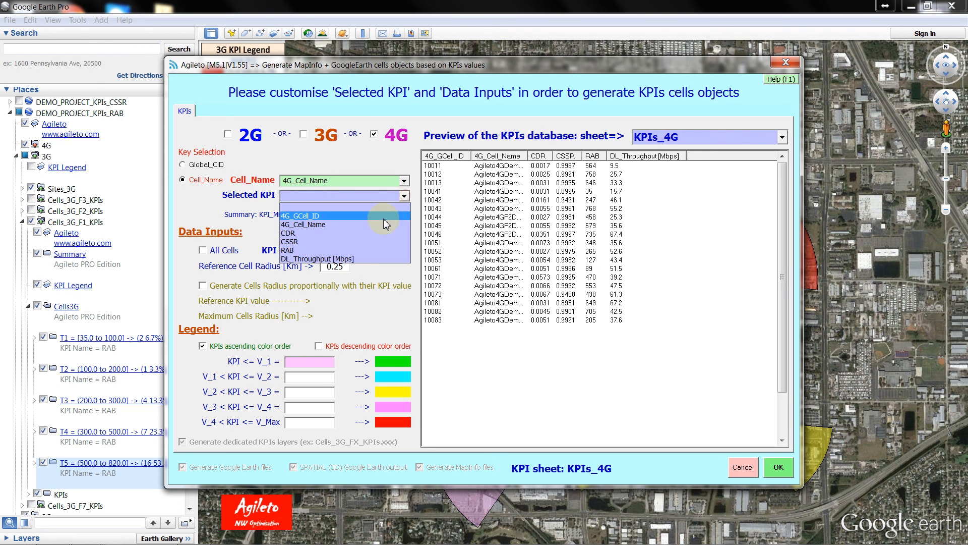
click(363, 259)
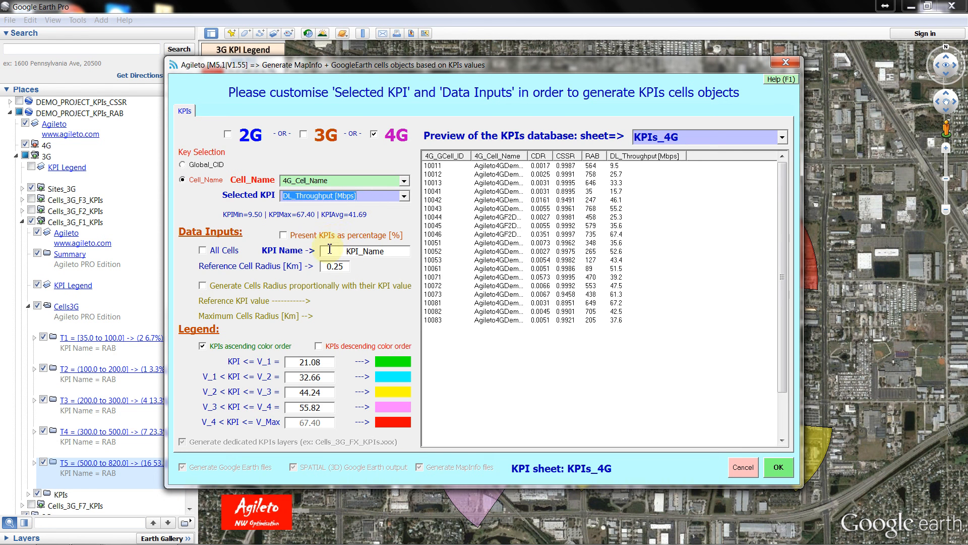
Name the KPI DL_TPut_Mbps, include all cells and enable cell radius generation proportional to the KPI value.
drag(347, 254, 415, 247)
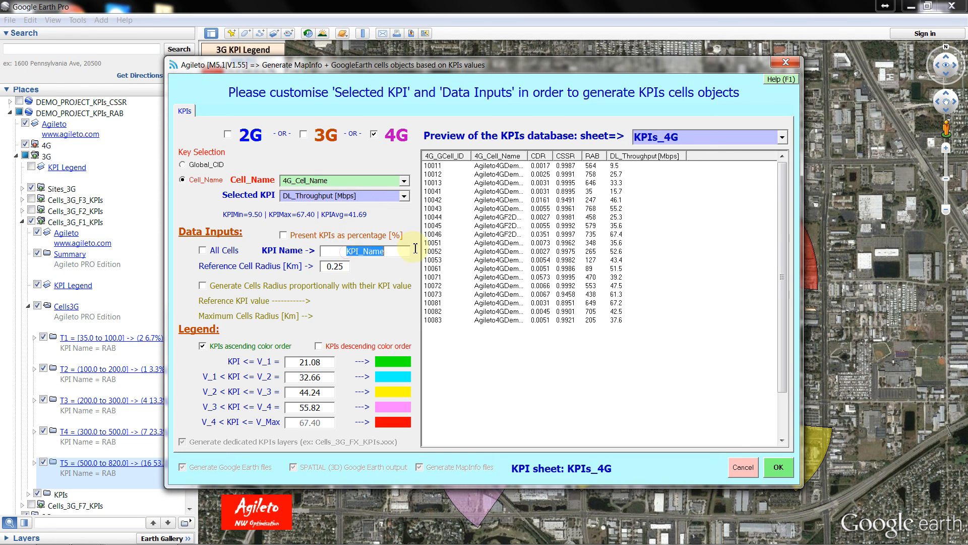
text(DL_TPut_Mbps)
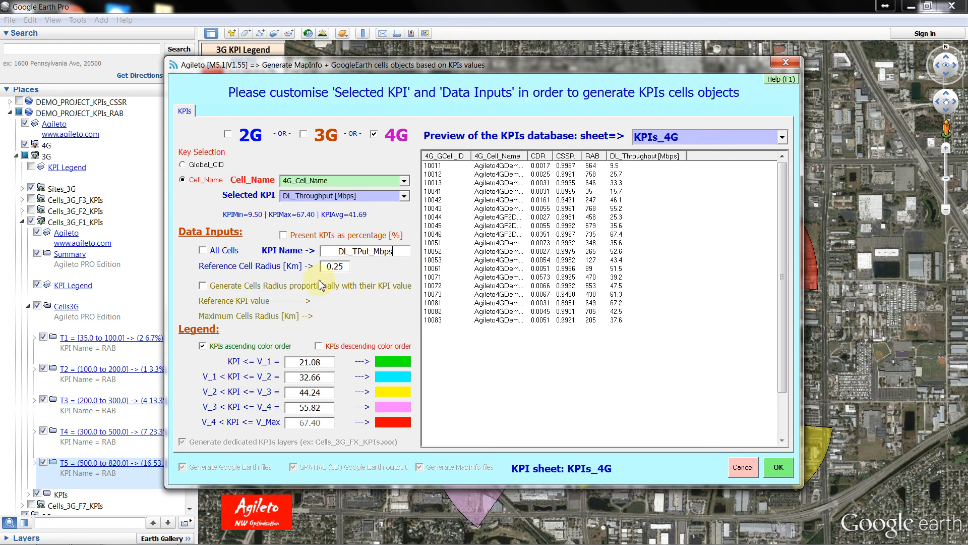
click(202, 250)
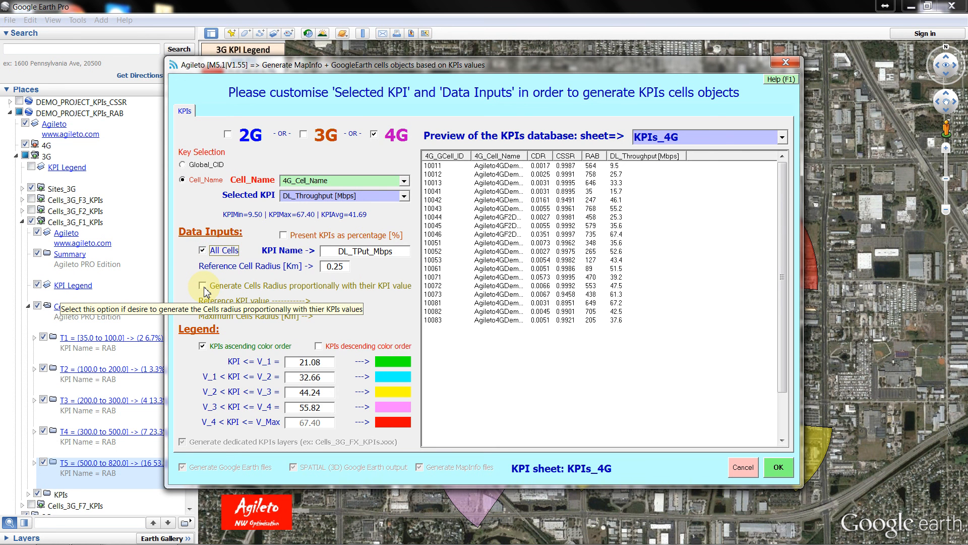
click(203, 287)
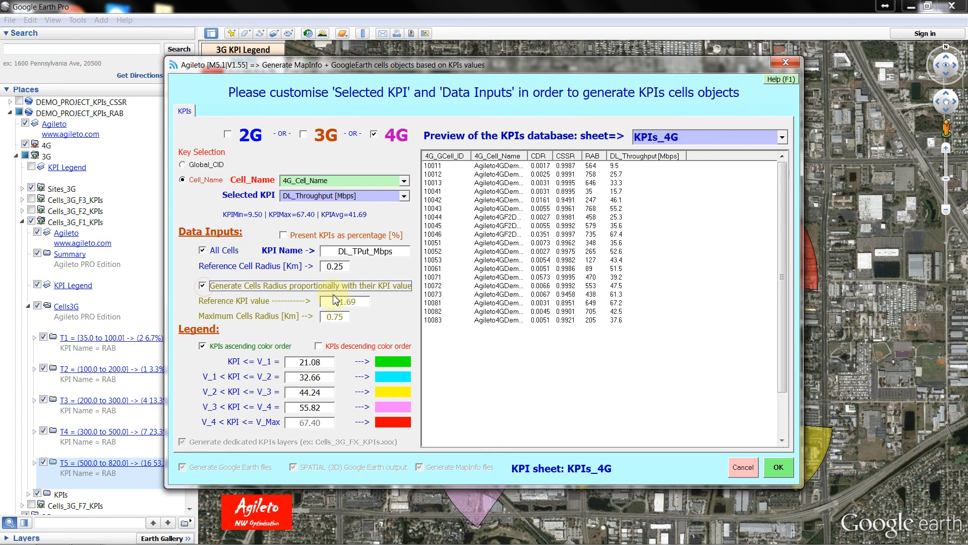
Set the legend to descending color order with thresholds 10, 30, 40 and 50, and generate the 4G KPI cells.
drag(322, 363, 285, 364)
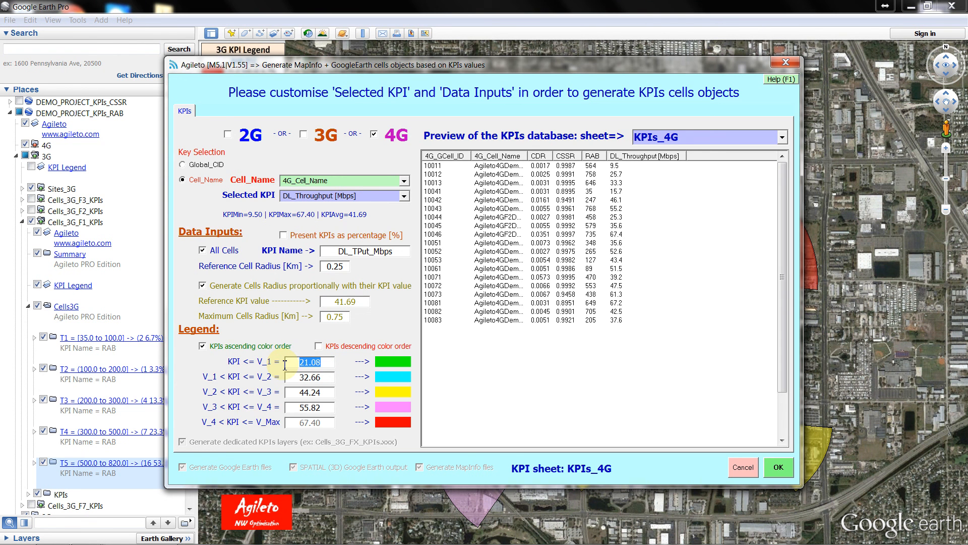
text(10)
click(203, 346)
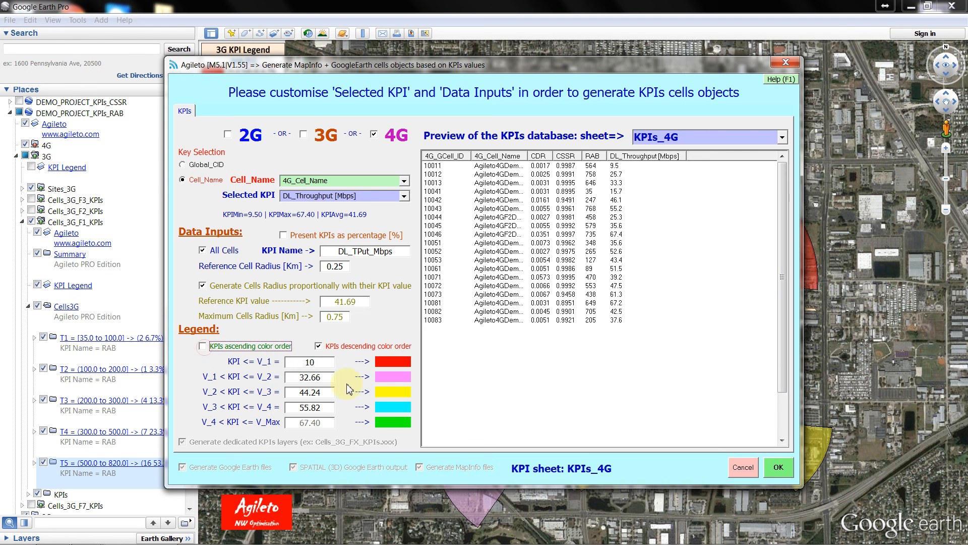
drag(327, 377, 291, 381)
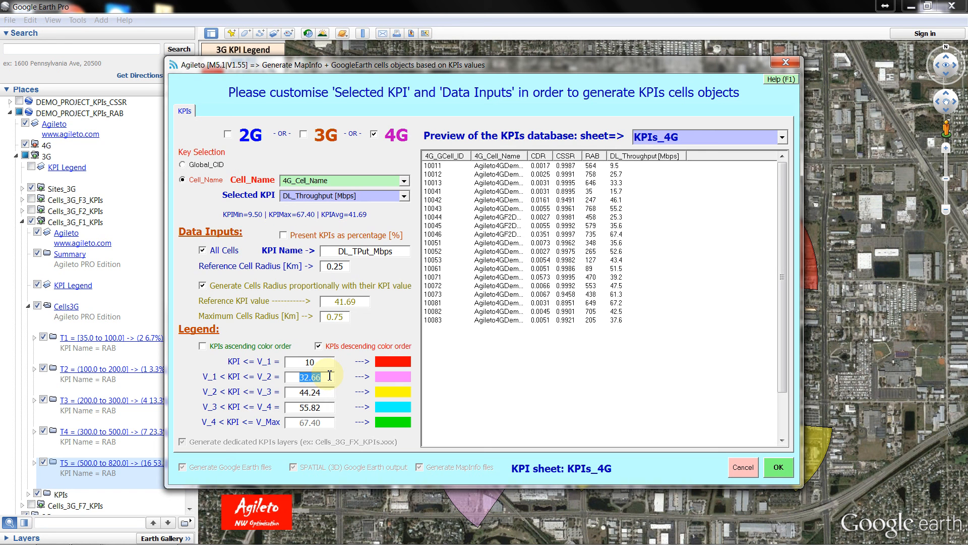
text(30)
drag(330, 392, 292, 393)
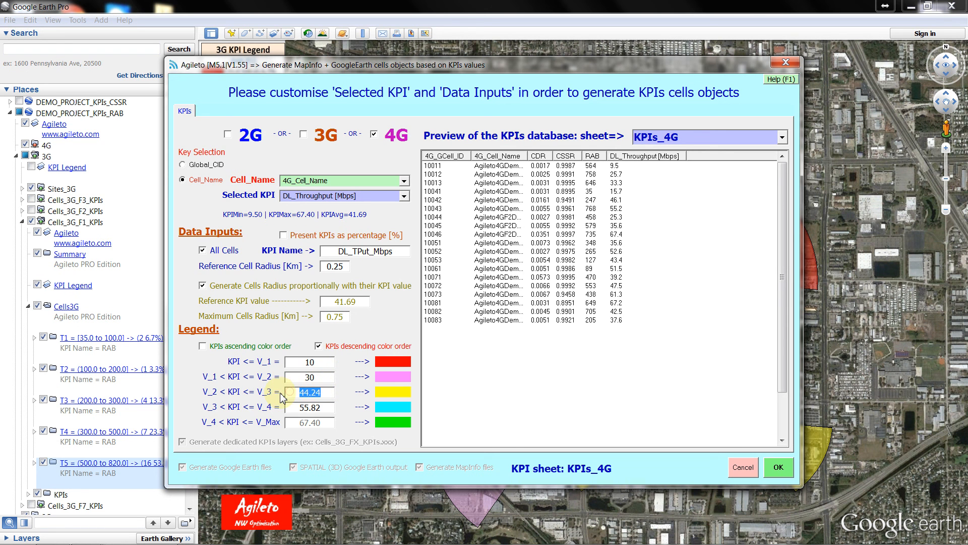
text(40)
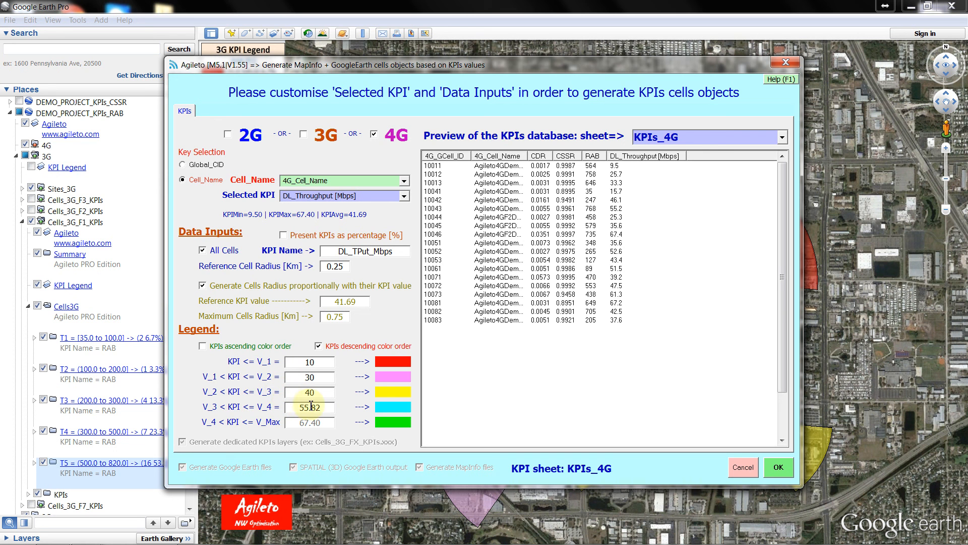
drag(327, 408, 292, 408)
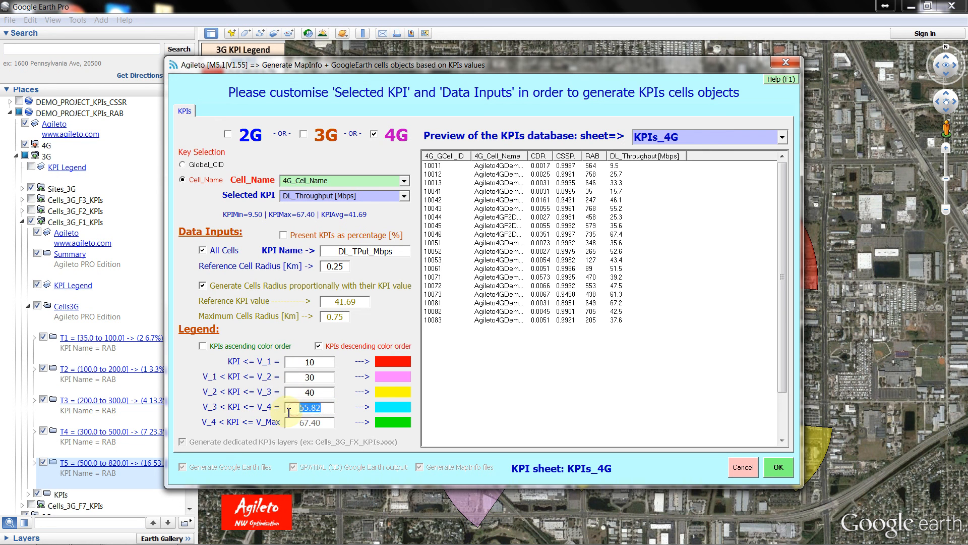
text(50)
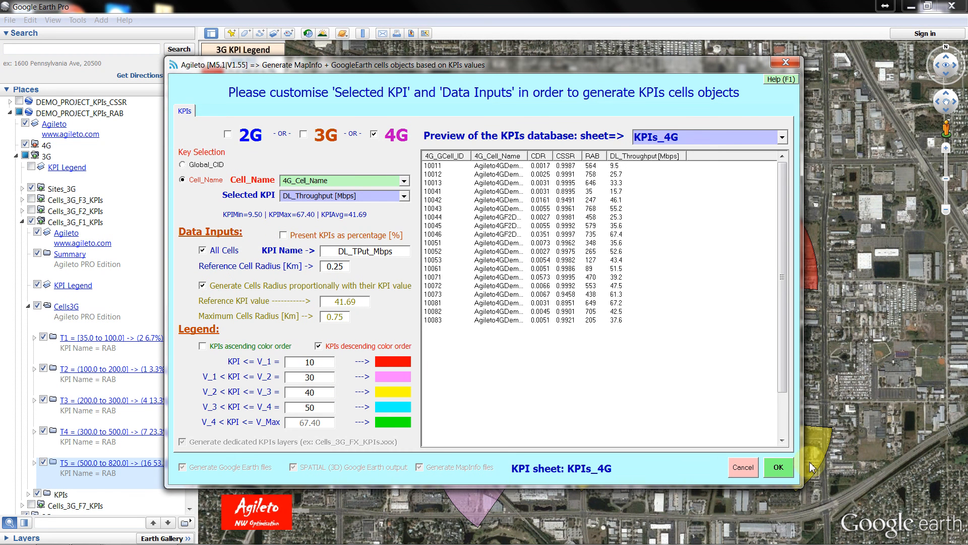
click(785, 470)
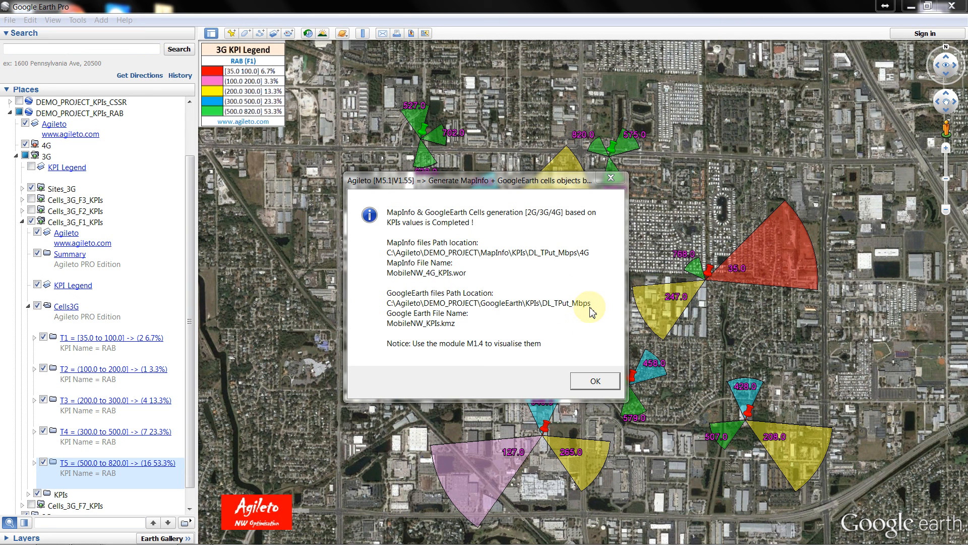
click(590, 380)
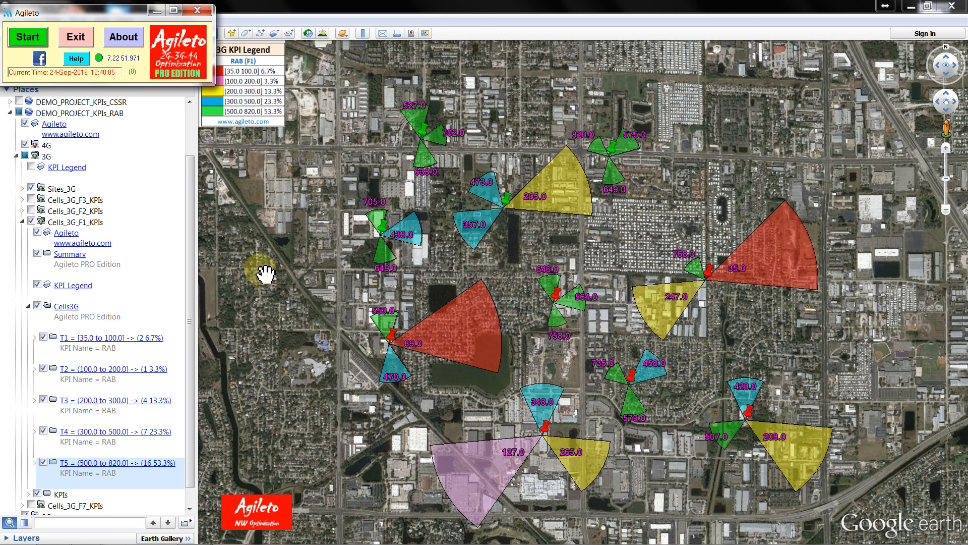
Minimize Agileto, hide the DEMO_PROJECT_KPIs_RAB layers in Google Earth and collapse their tree.
click(157, 10)
click(25, 156)
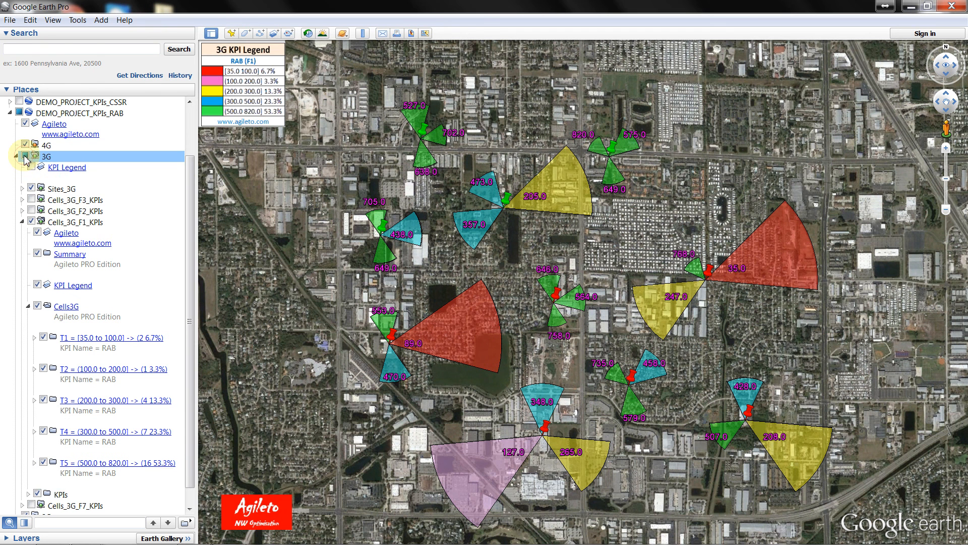
click(10, 113)
click(19, 146)
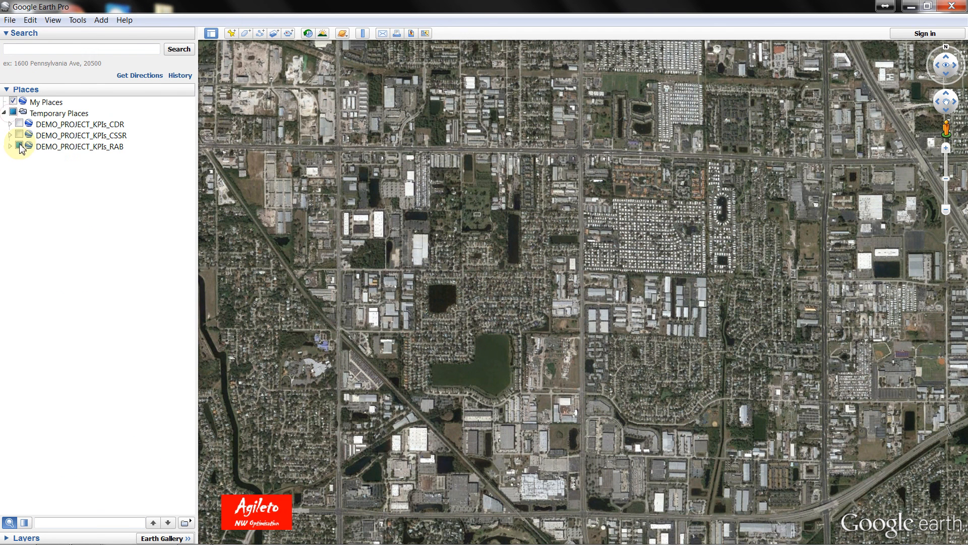
click(19, 146)
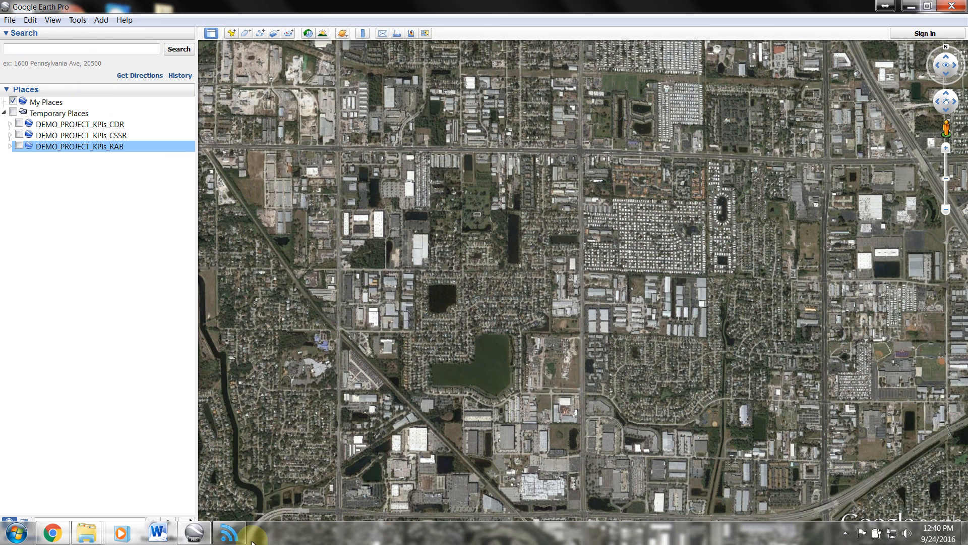
Switch to Agileto and start module 1.4 to view the active project's representations.
click(231, 533)
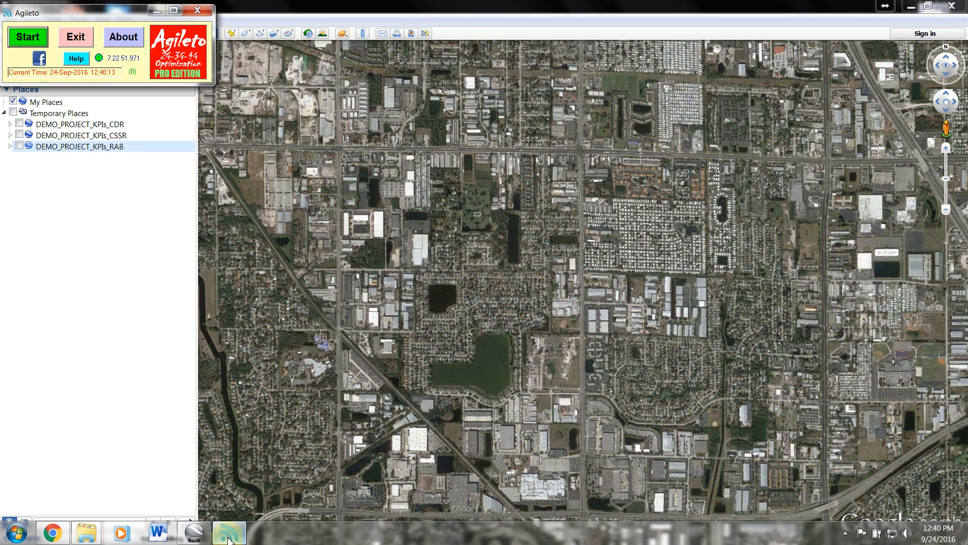
click(28, 38)
click(285, 196)
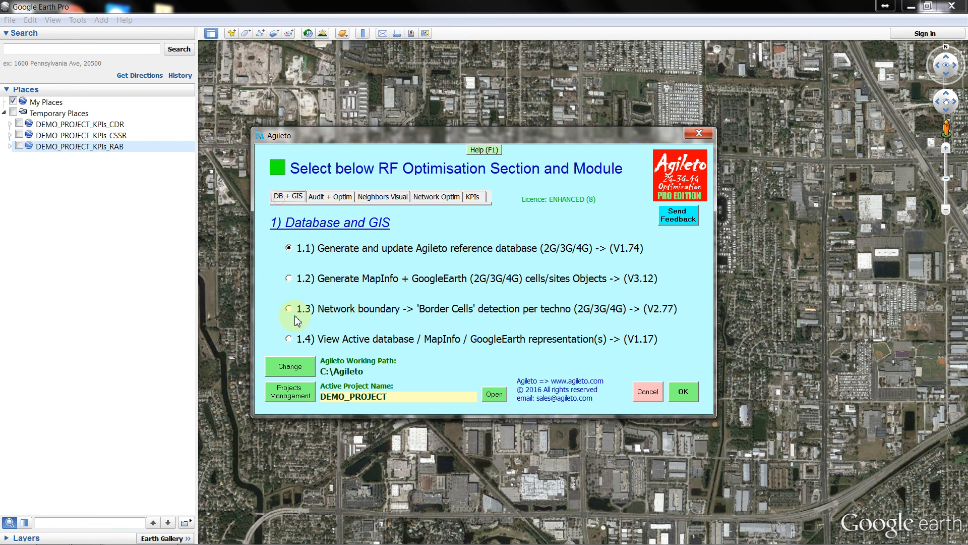
click(295, 337)
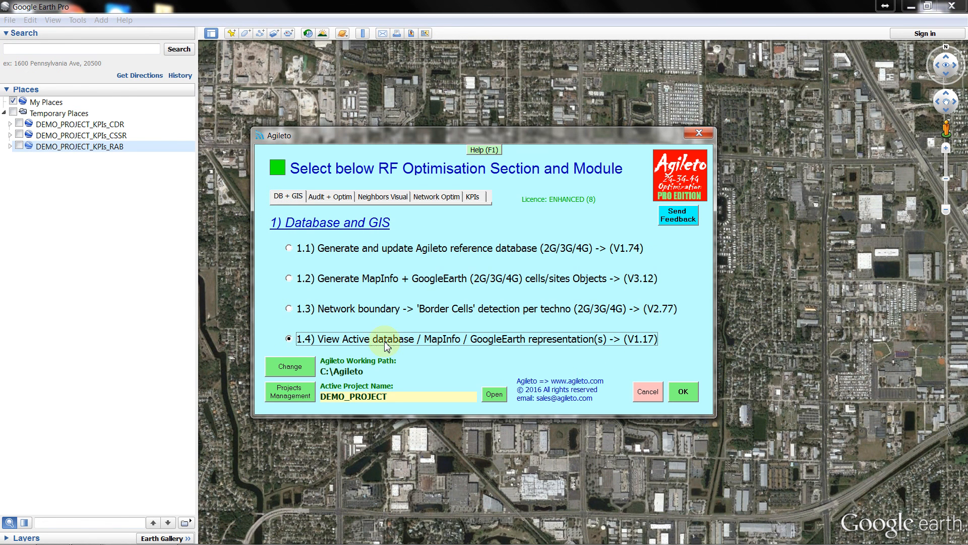
click(683, 392)
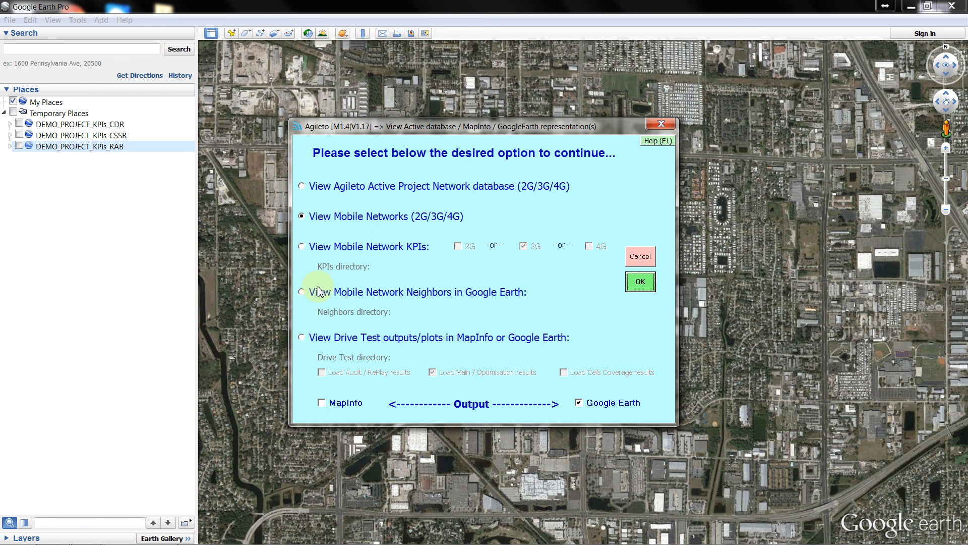
Load the 4G DL_TPut_Mbps network KPIs into Google Earth and minimize Agileto.
click(303, 247)
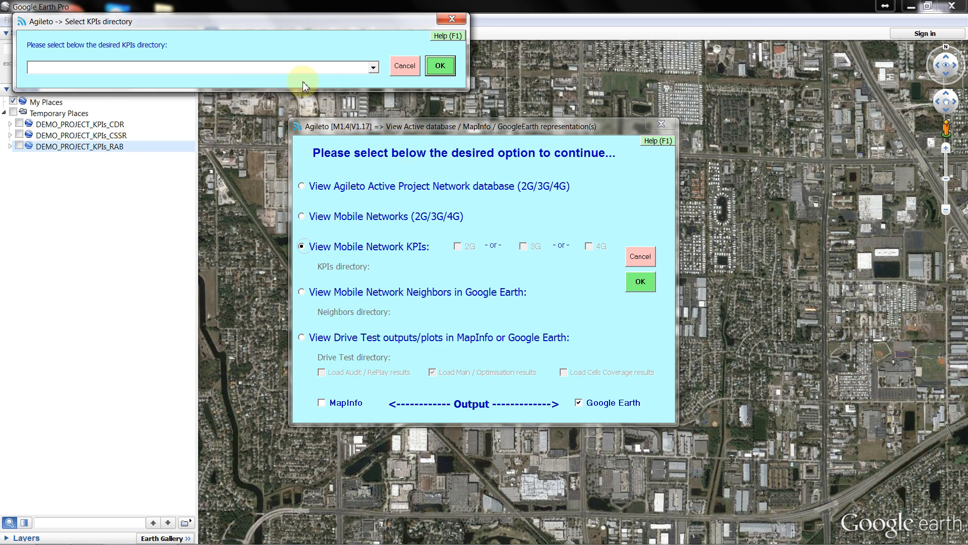
click(374, 68)
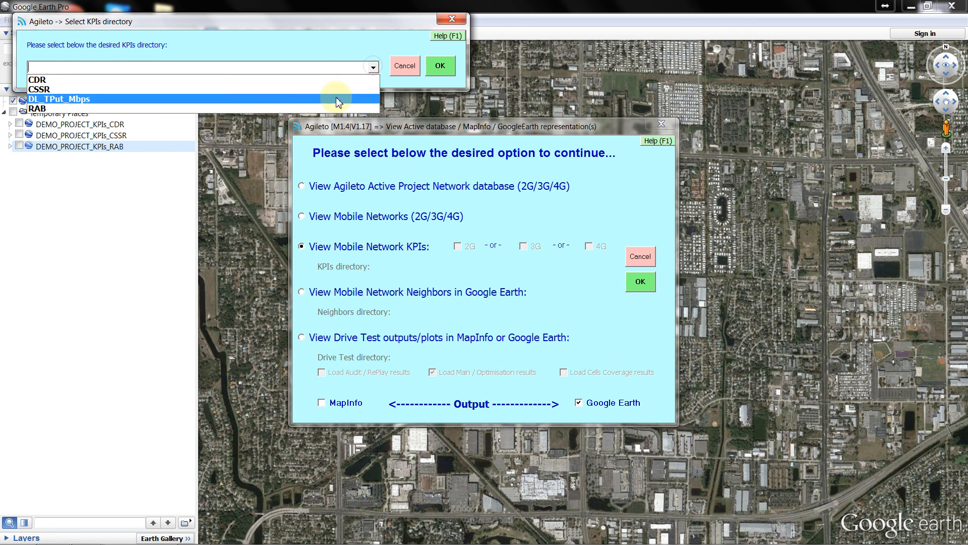
click(335, 97)
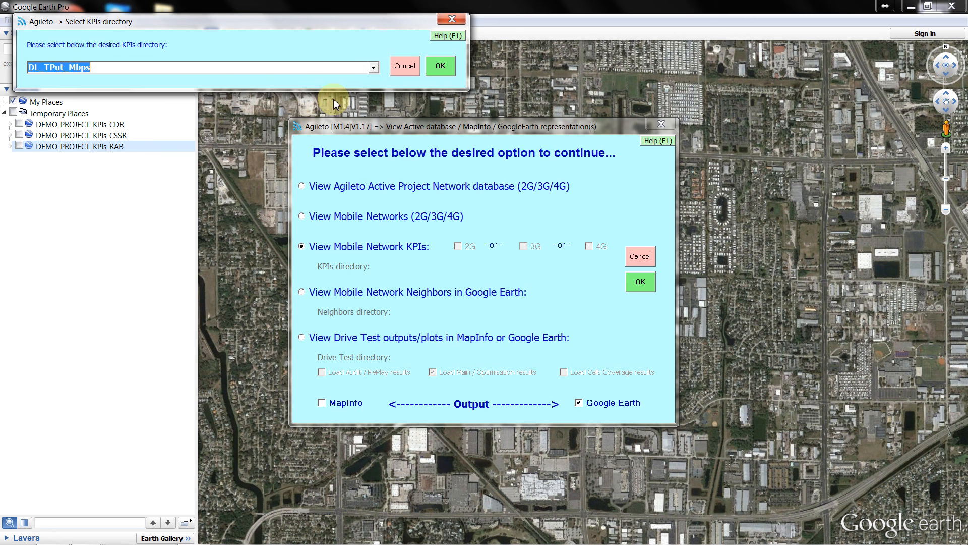
click(439, 66)
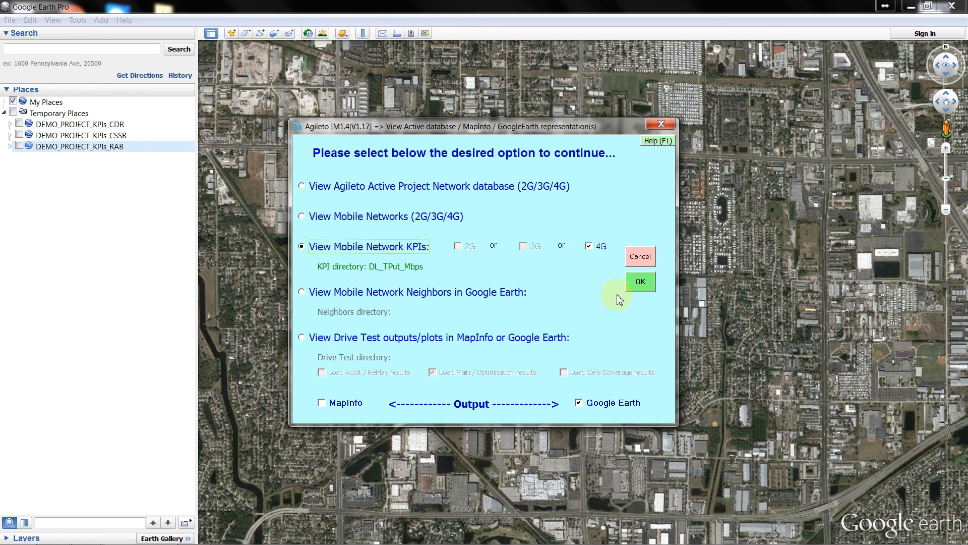
click(644, 283)
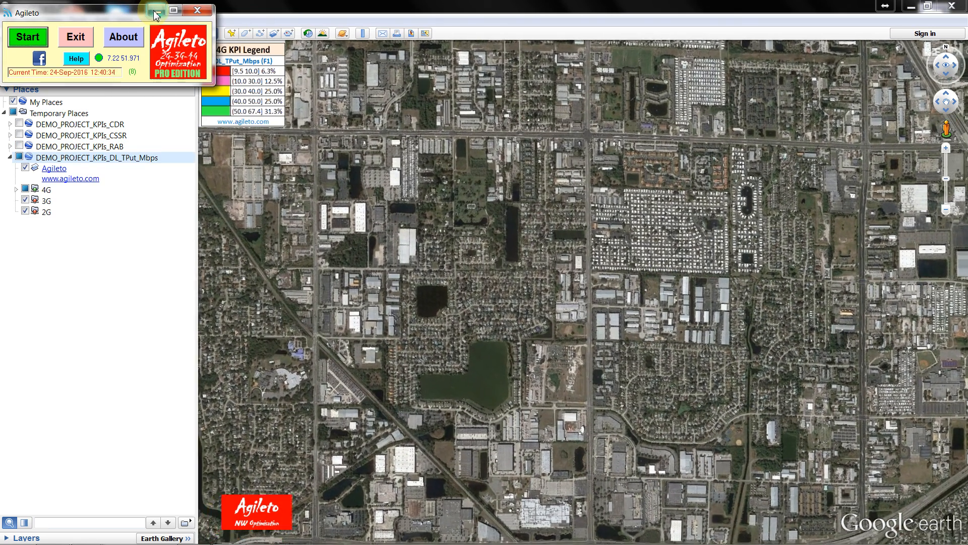
click(157, 12)
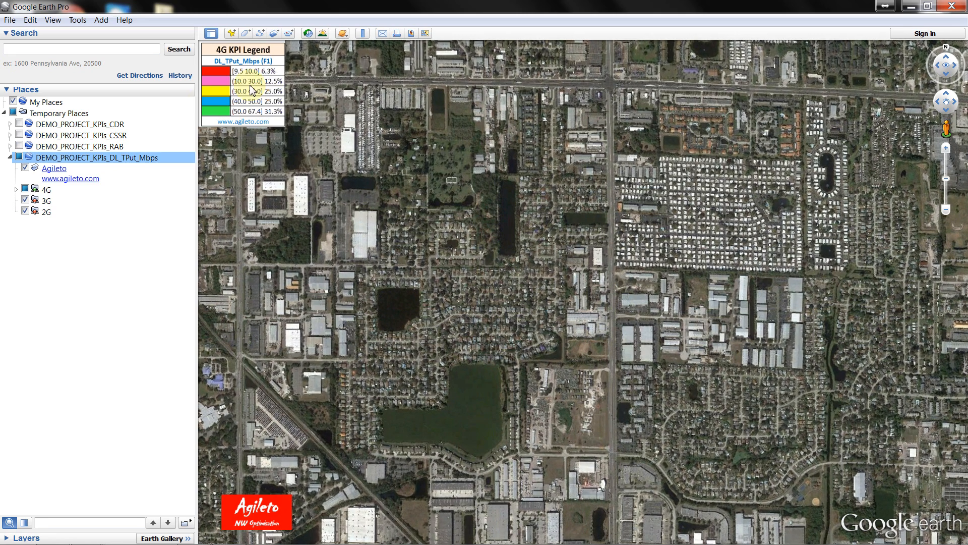
Show the 4G layers of DEMO_PROJECT_KPIs_DL_TPut_Mbps with Cells_4G_F2_KPIs hidden, and minimize Google Earth.
click(25, 189)
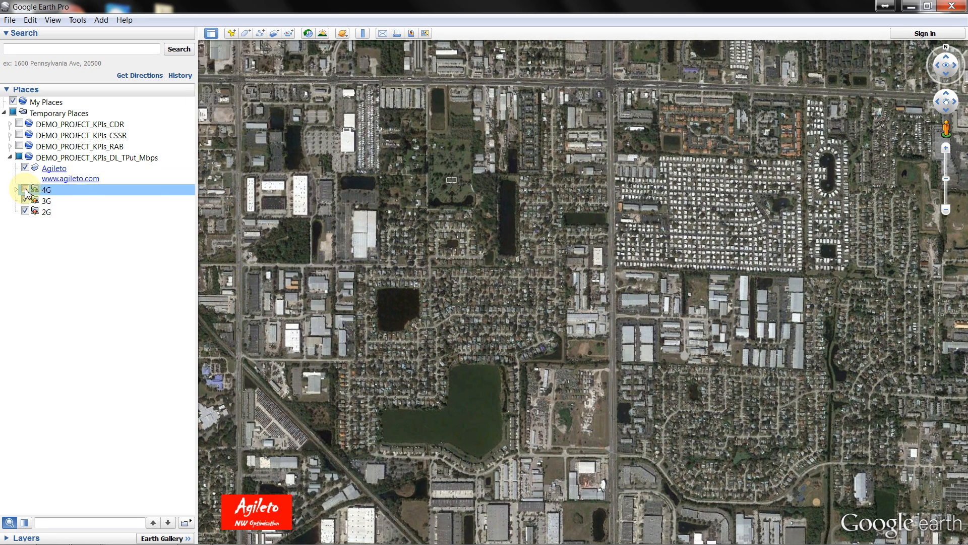
scroll(432, 290, down, 2)
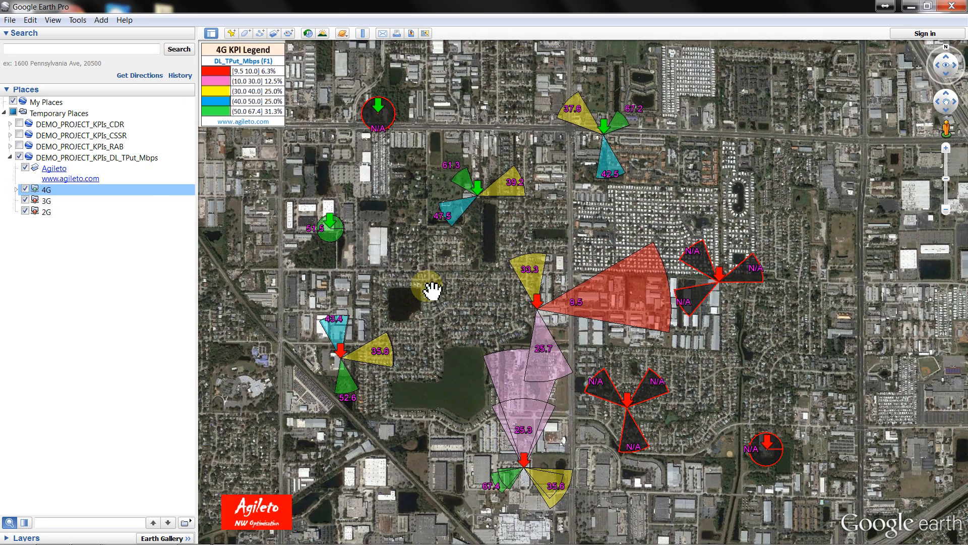
click(16, 190)
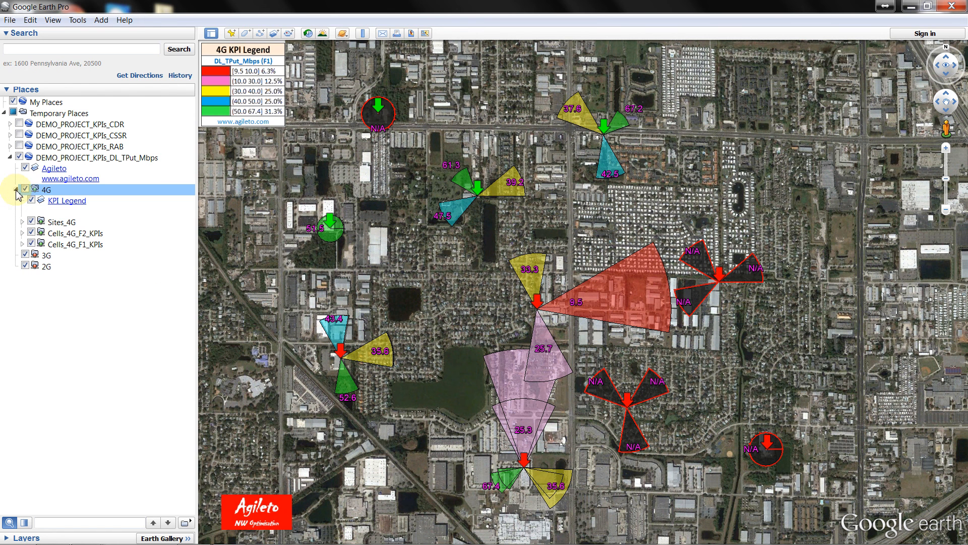
click(32, 233)
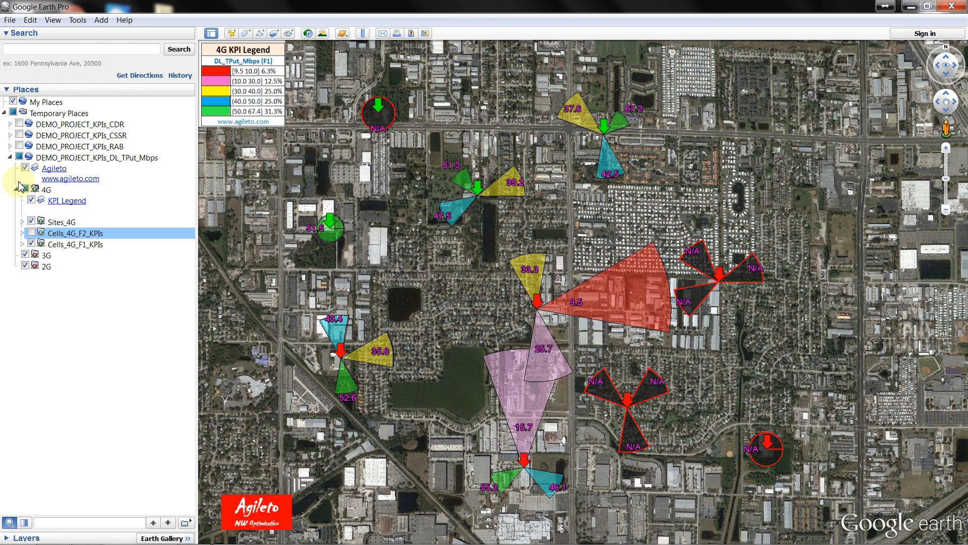
click(911, 7)
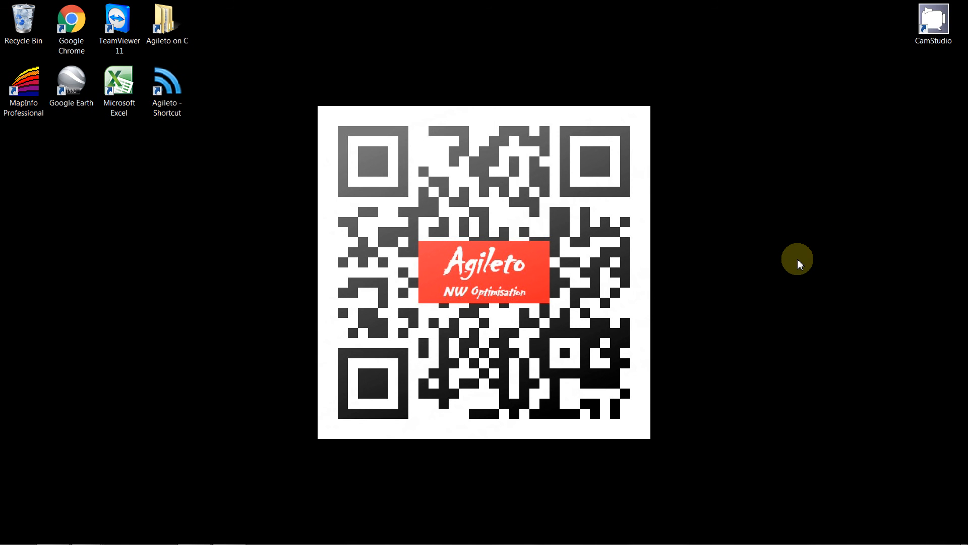